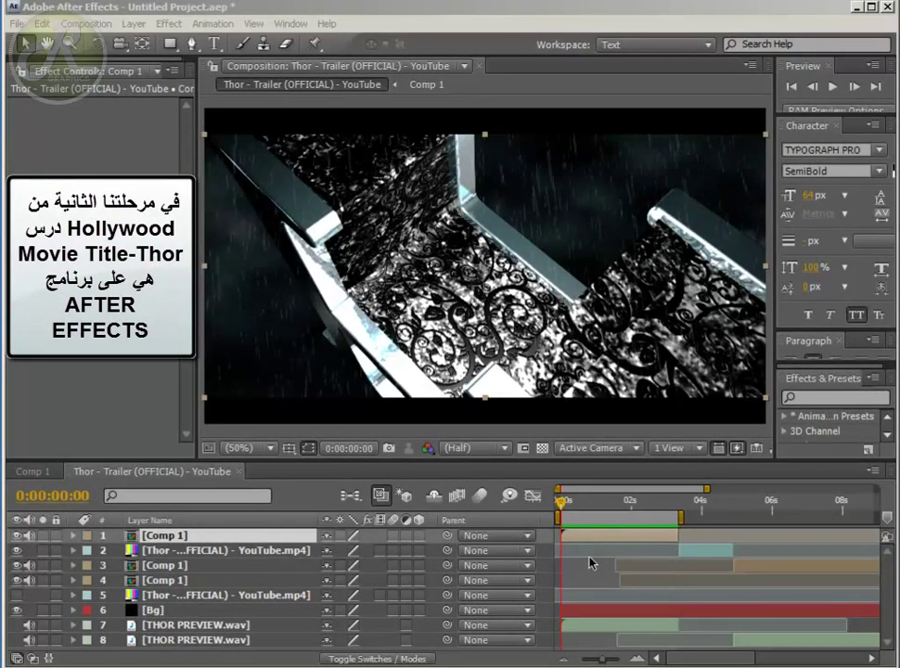
# Step: Scrub and play back the finished THOR title with its lightning strikes
pyautogui.moveTo(563, 502); pyautogui.dragTo(613, 504)
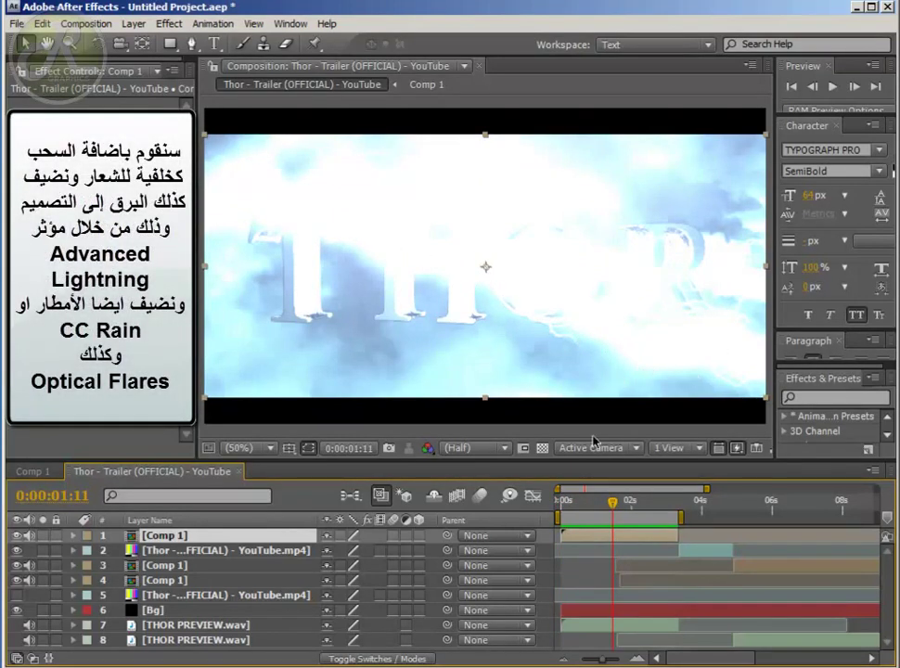
pyautogui.moveTo(613, 504); pyautogui.dragTo(628, 506)
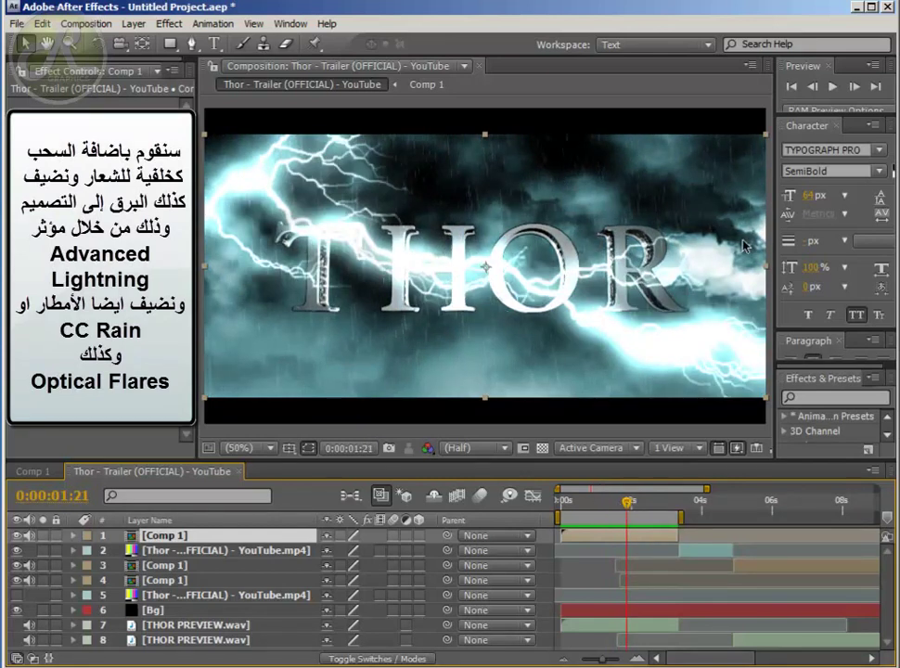
pyautogui.moveTo(634, 506)
pyautogui.mouseDown()
pyautogui.moveTo(685, 508)
pyautogui.moveTo(600, 509)
pyautogui.mouseUp()
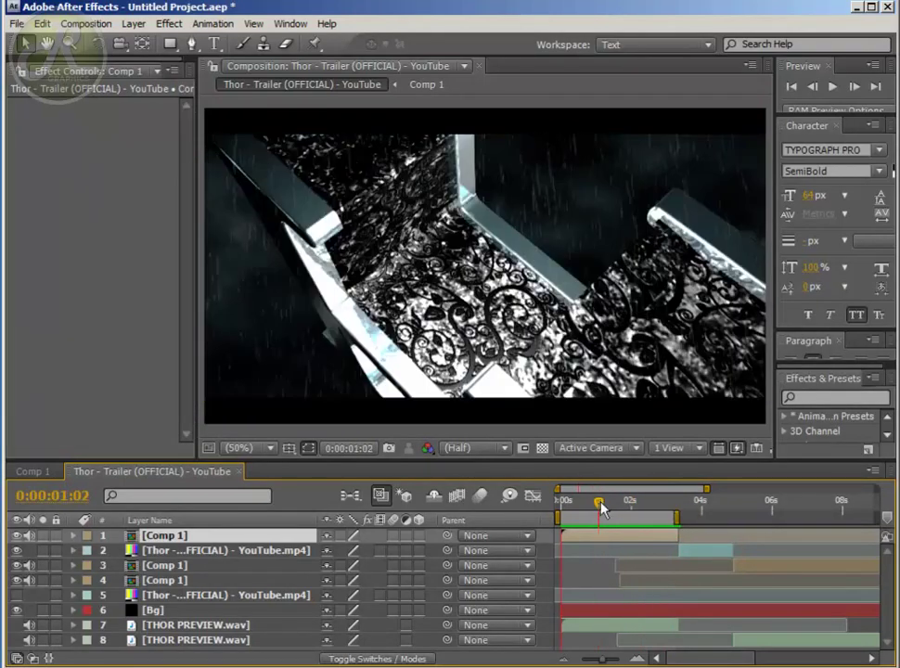
pyautogui.press('KP_0')
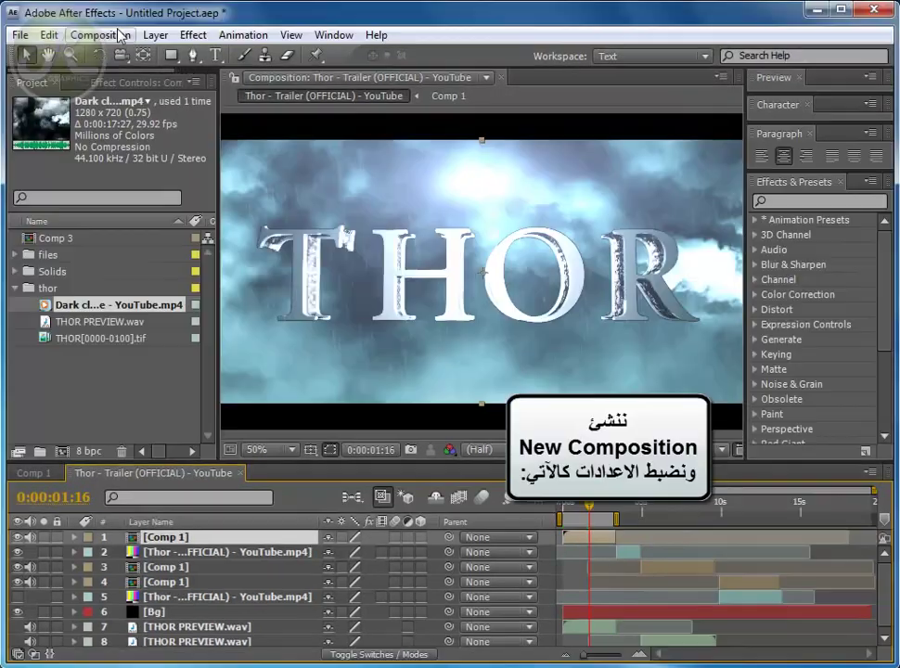
# Step: Create Comp 4 at 1280×600, square pixels, 25 fps, 0:00:04:00 duration
pyautogui.click(117, 33)
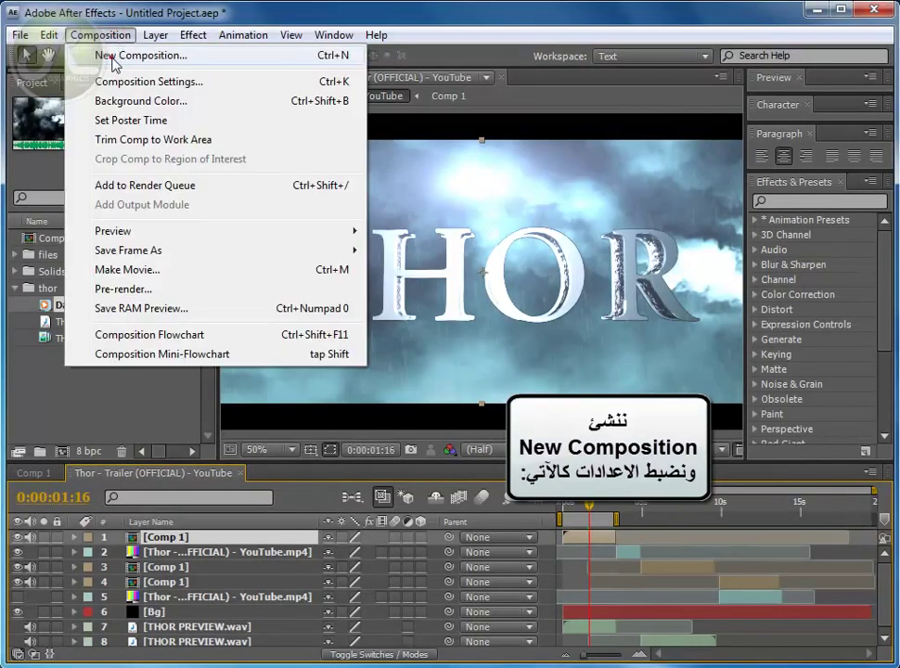
pyautogui.click(114, 61)
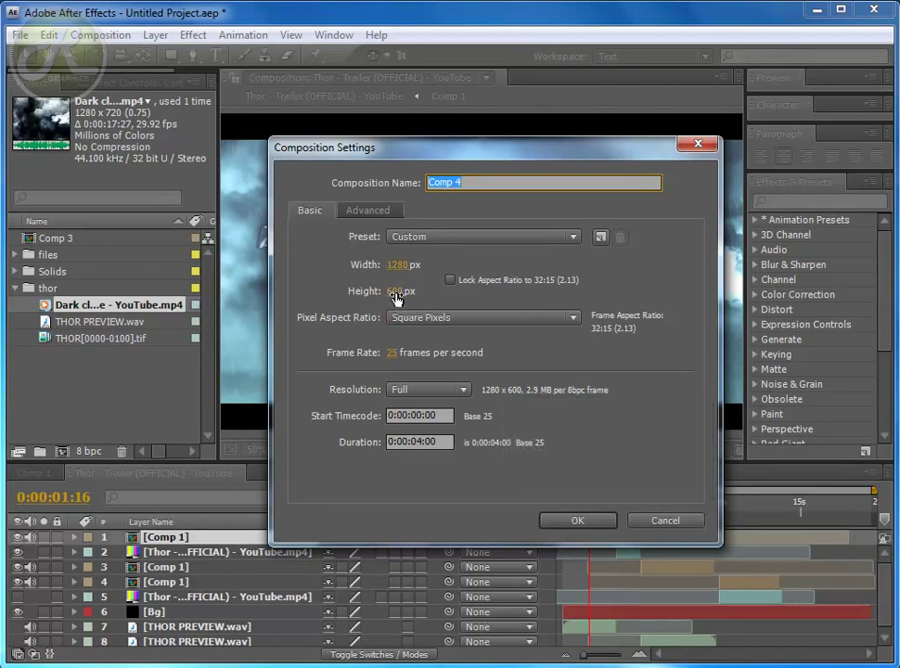
pyautogui.click(570, 321)
pyautogui.click(432, 338)
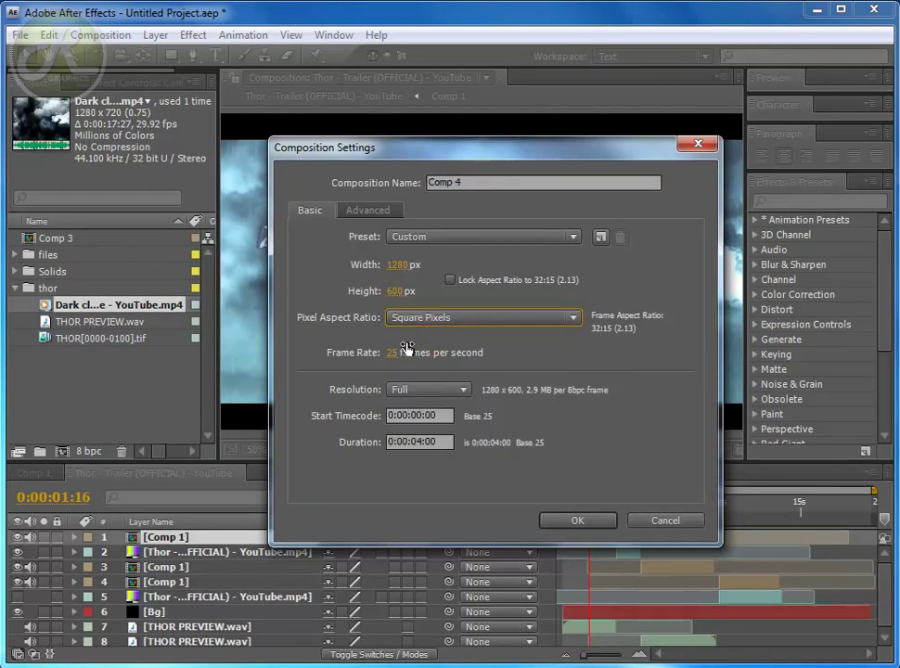
pyautogui.click(436, 442)
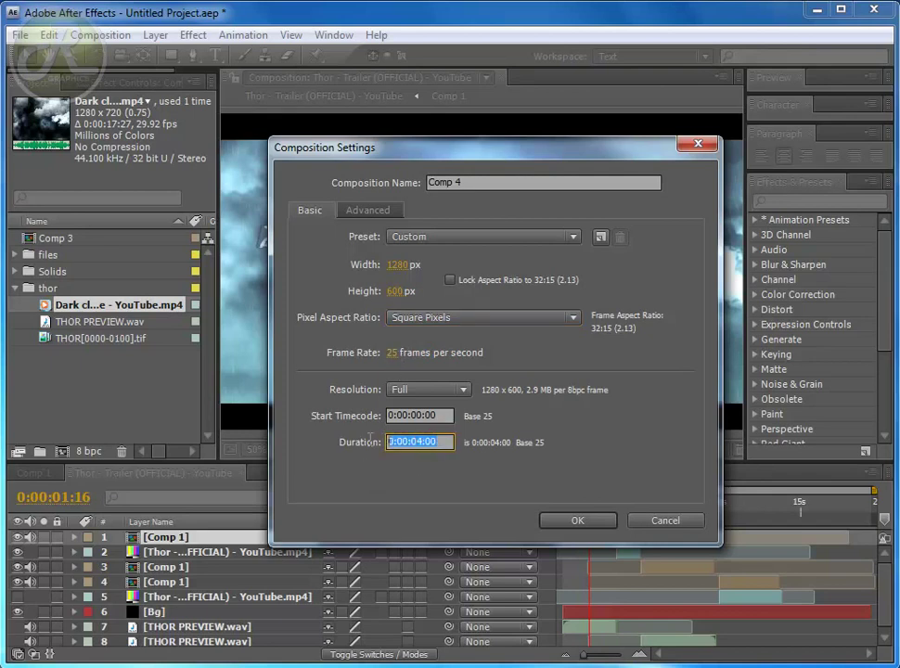
pyautogui.click(557, 520)
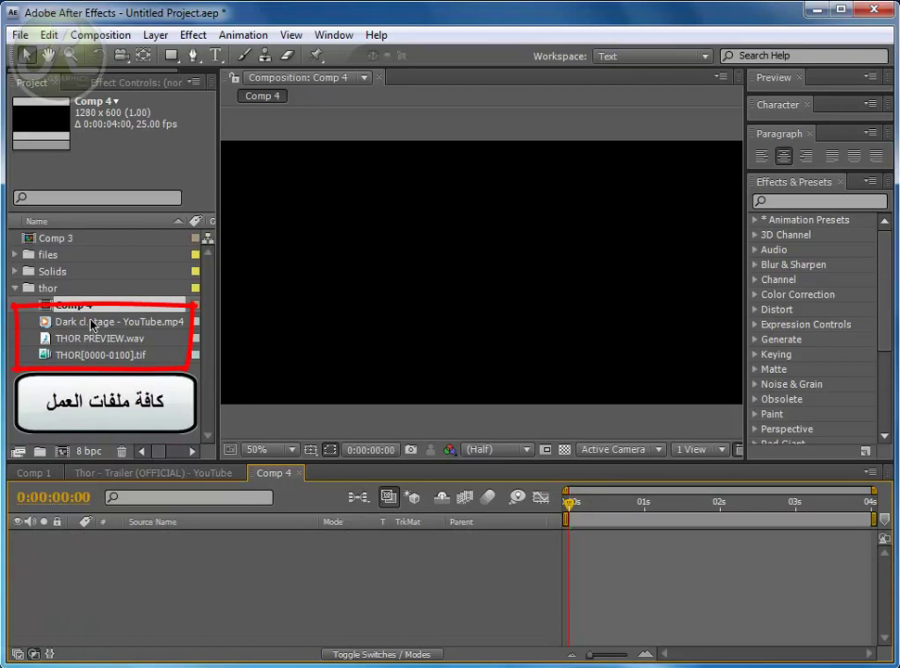
# Step: Look over the project files and add the dark clouds footage to Comp 4
pyautogui.click(91, 323)
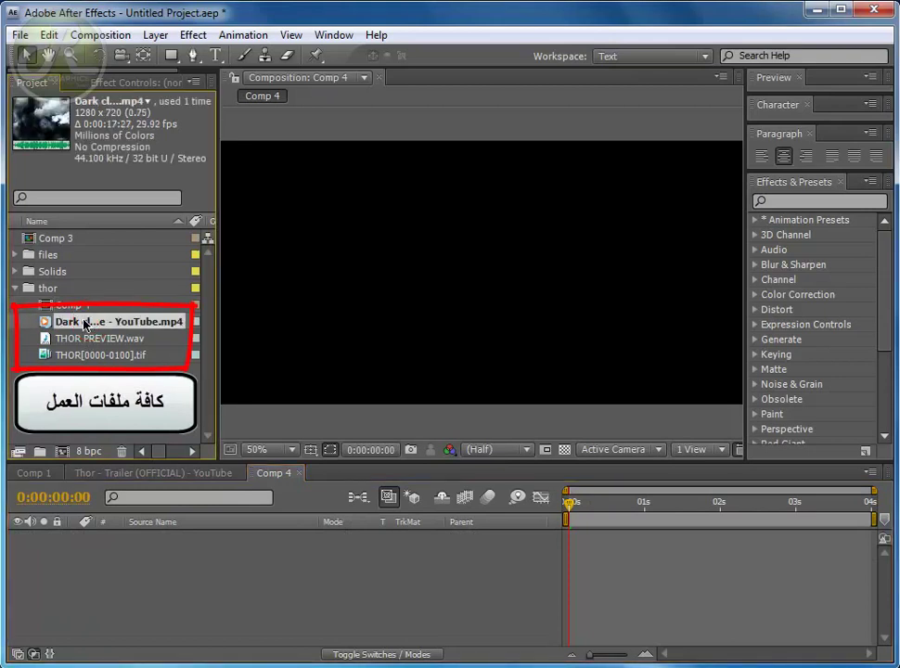
pyautogui.click(82, 340)
pyautogui.click(79, 357)
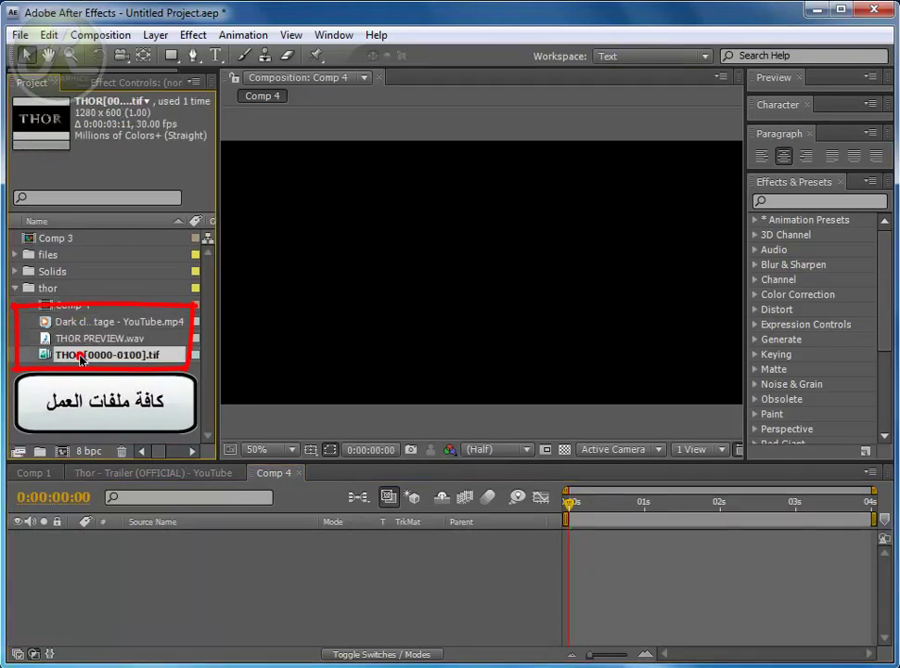
pyautogui.click(81, 340)
pyautogui.click(83, 324)
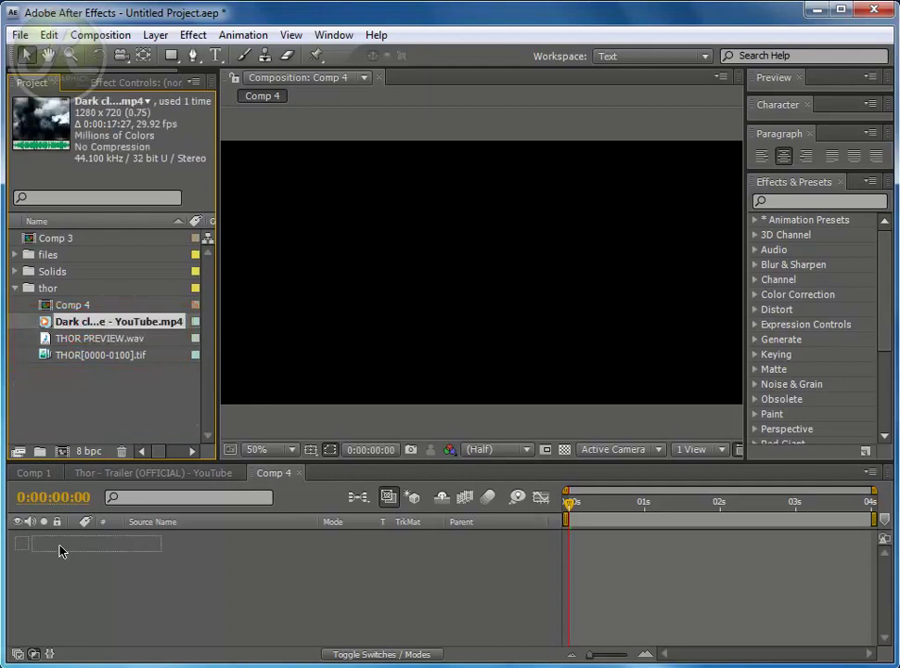
pyautogui.moveTo(83, 327); pyautogui.dragTo(58, 547)
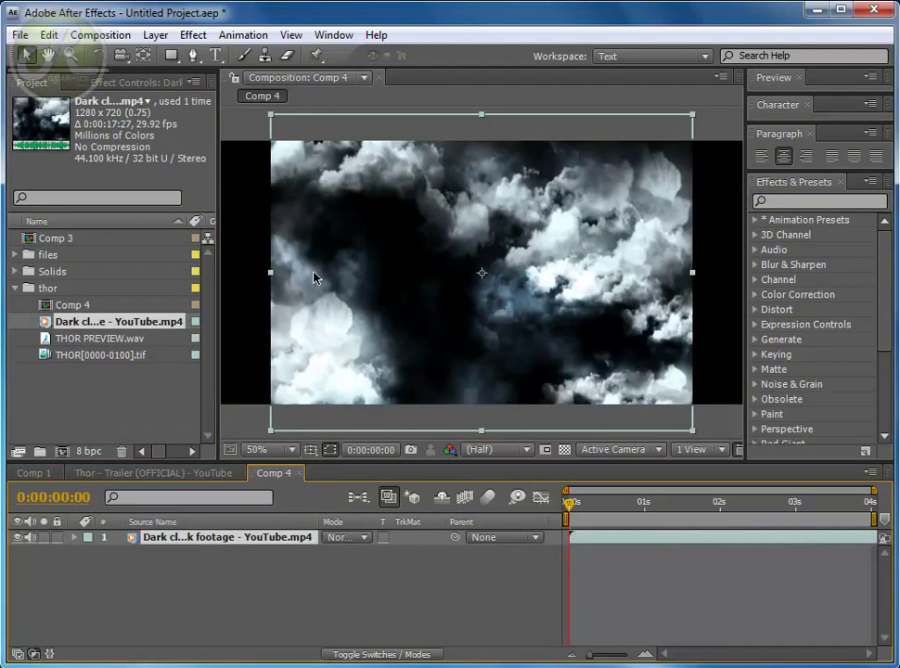
# Step: Set the viewer to Fit and stretch the clouds layer to fill the 1280×600 frame
pyautogui.moveTo(271, 273); pyautogui.dragTo(221, 274)
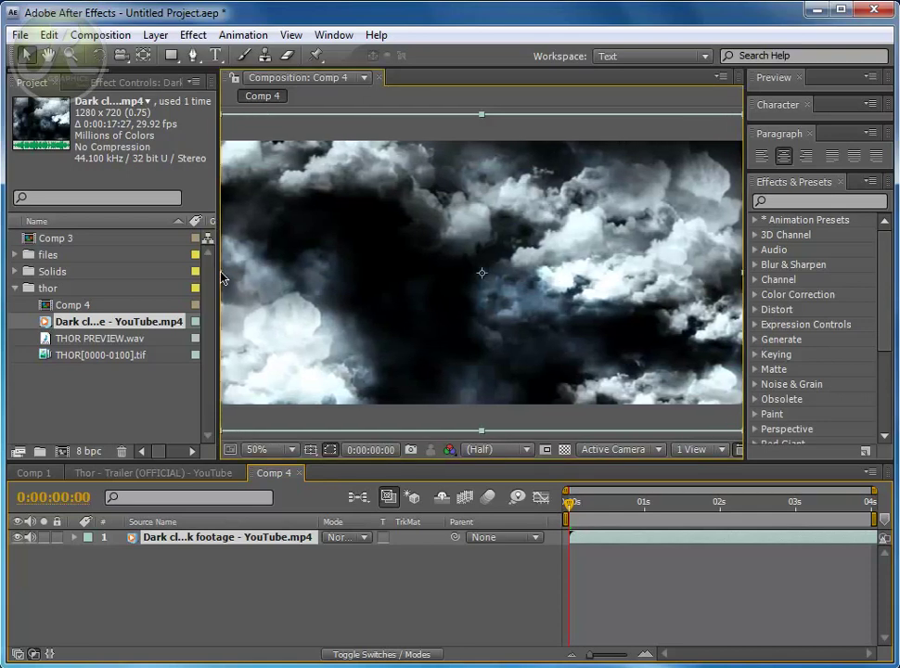
pyautogui.click(293, 450)
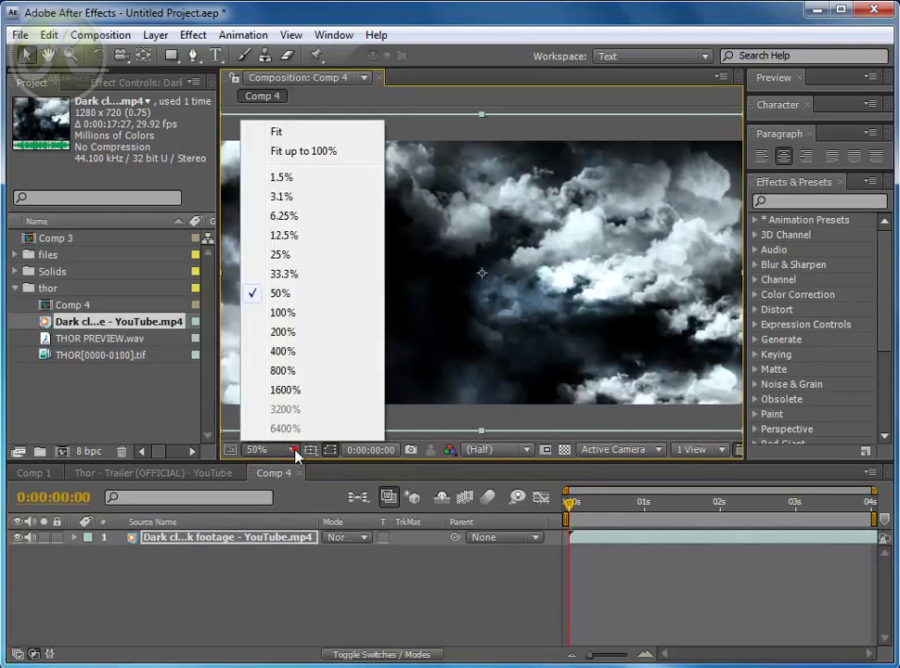
pyautogui.click(312, 153)
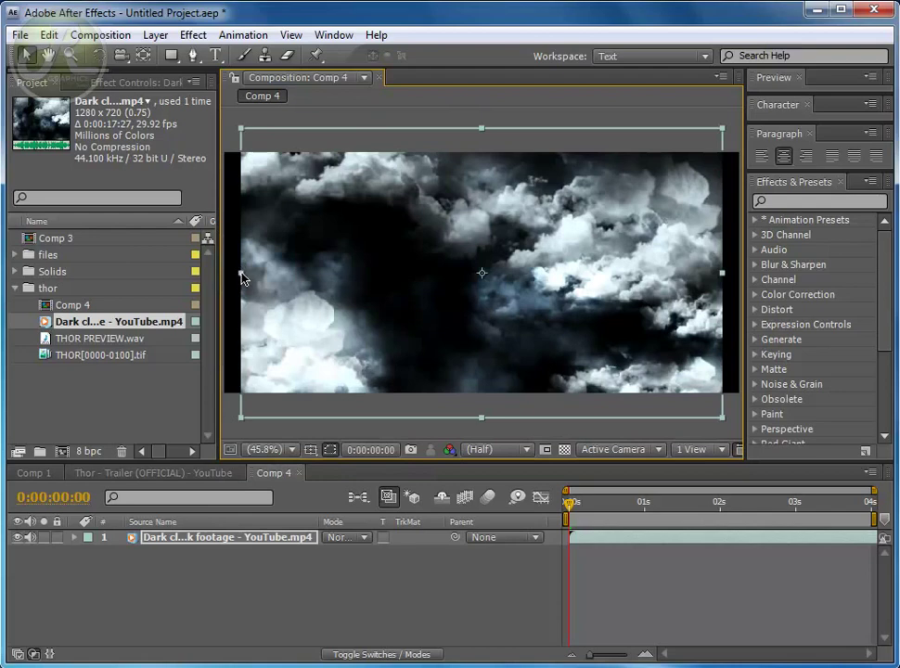
pyautogui.moveTo(243, 277); pyautogui.dragTo(225, 276)
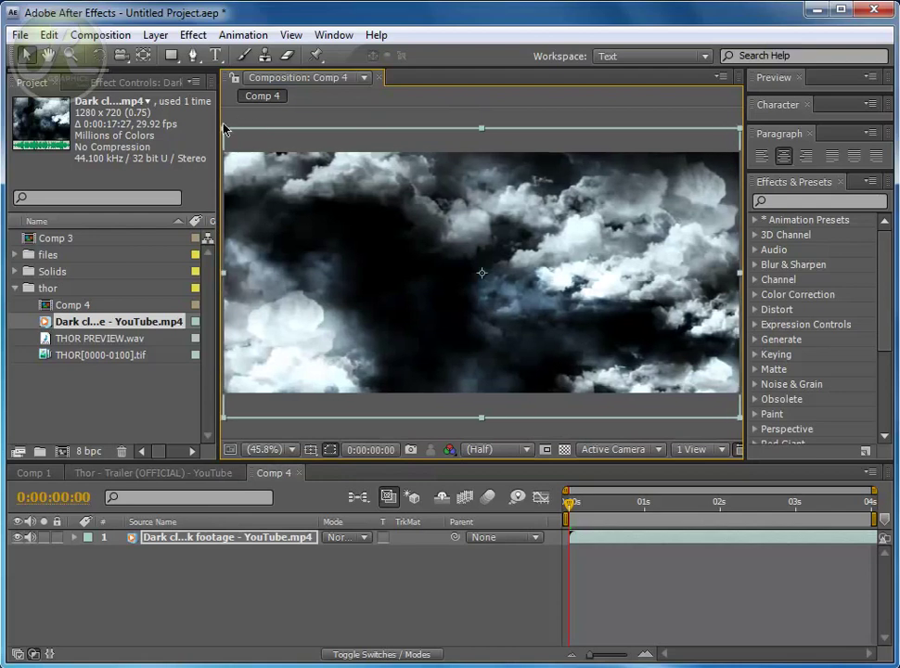
pyautogui.moveTo(224, 130); pyautogui.dragTo(225, 153)
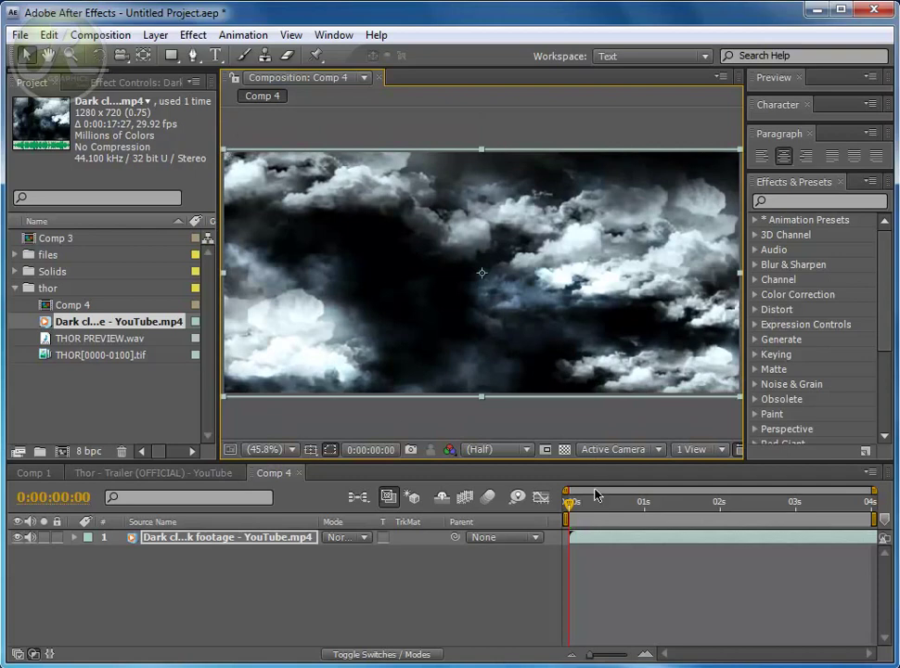
pyautogui.moveTo(570, 504)
pyautogui.mouseDown()
pyautogui.moveTo(790, 504)
pyautogui.moveTo(613, 507)
pyautogui.mouseUp()
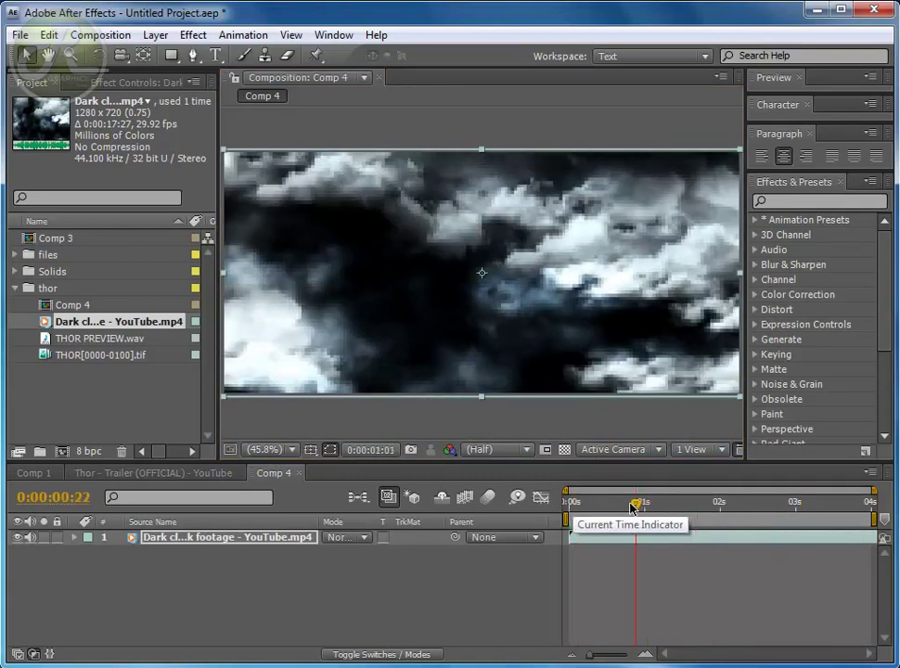
# Step: Time-stretch the clouds layer to 200% so it plays slower
pyautogui.press('Home')
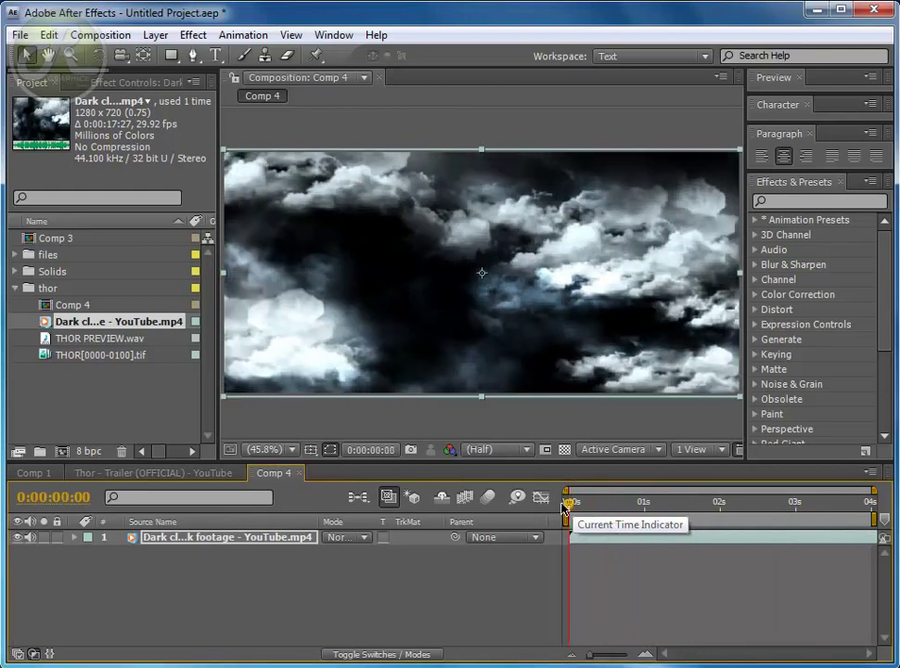
pyautogui.rightClick(666, 536)
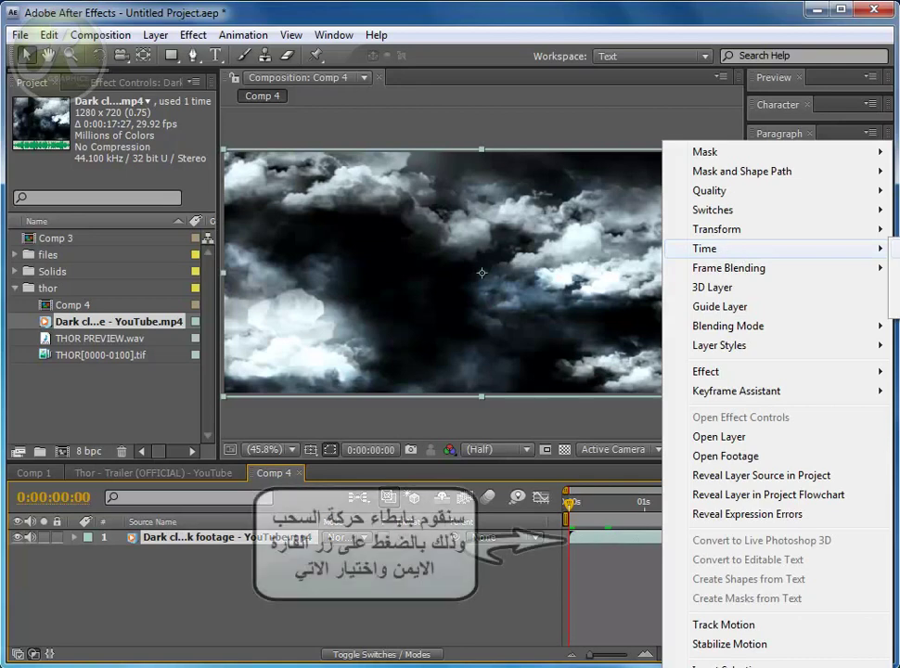
pyautogui.moveTo(724, 258)
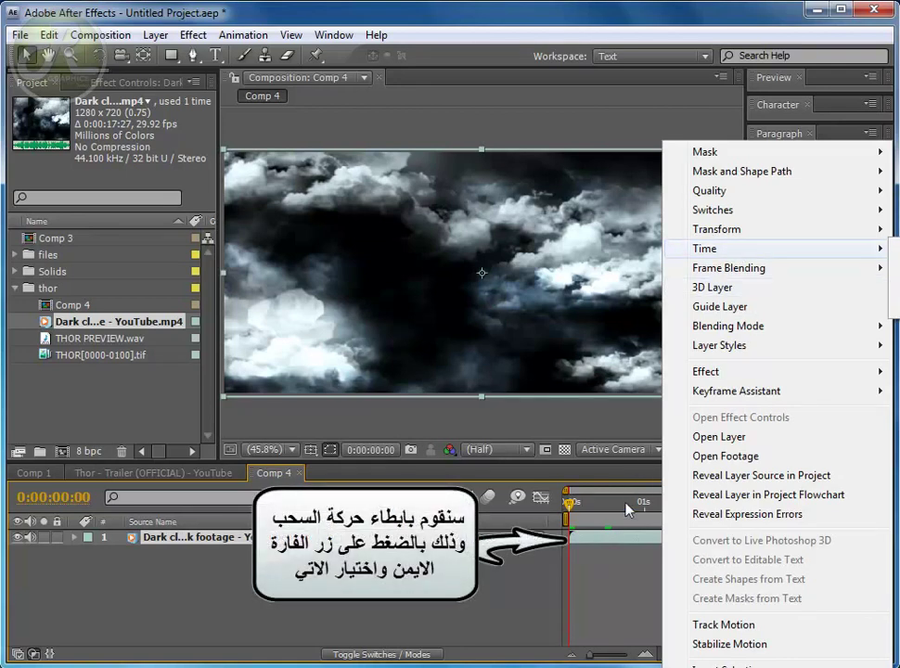
pyautogui.rightClick(577, 534)
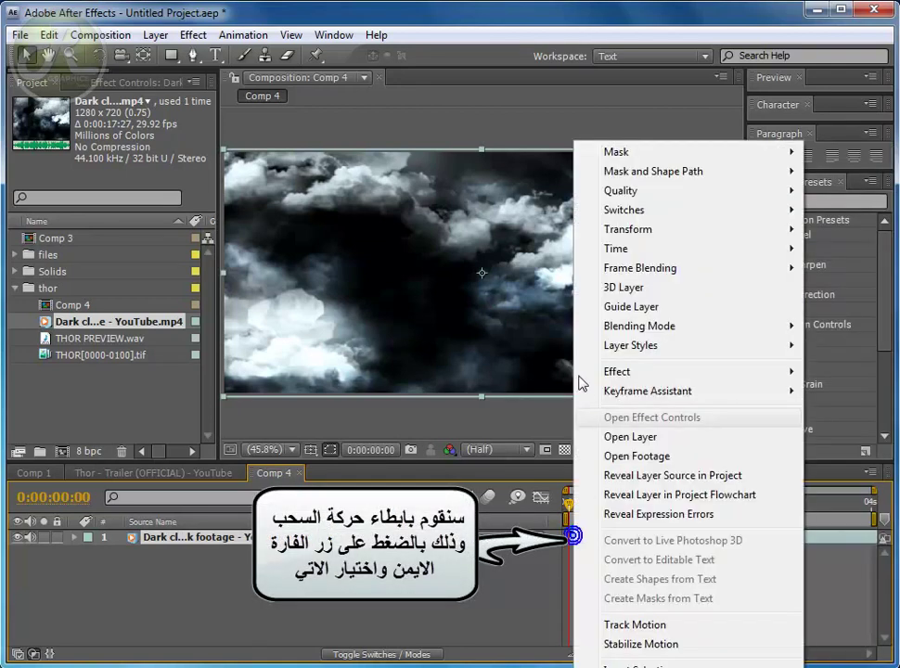
pyautogui.moveTo(595, 247)
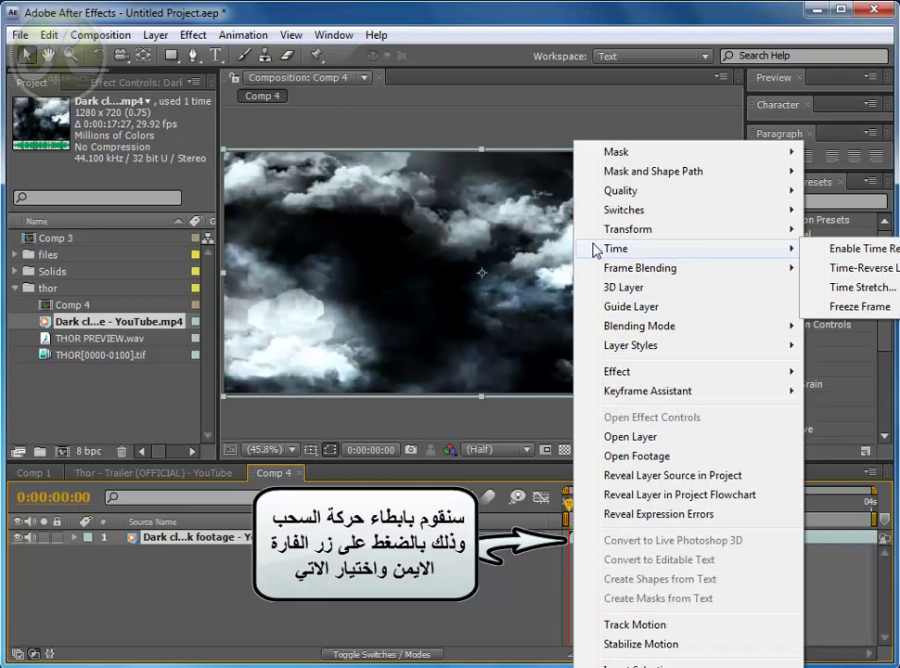
pyautogui.click(850, 292)
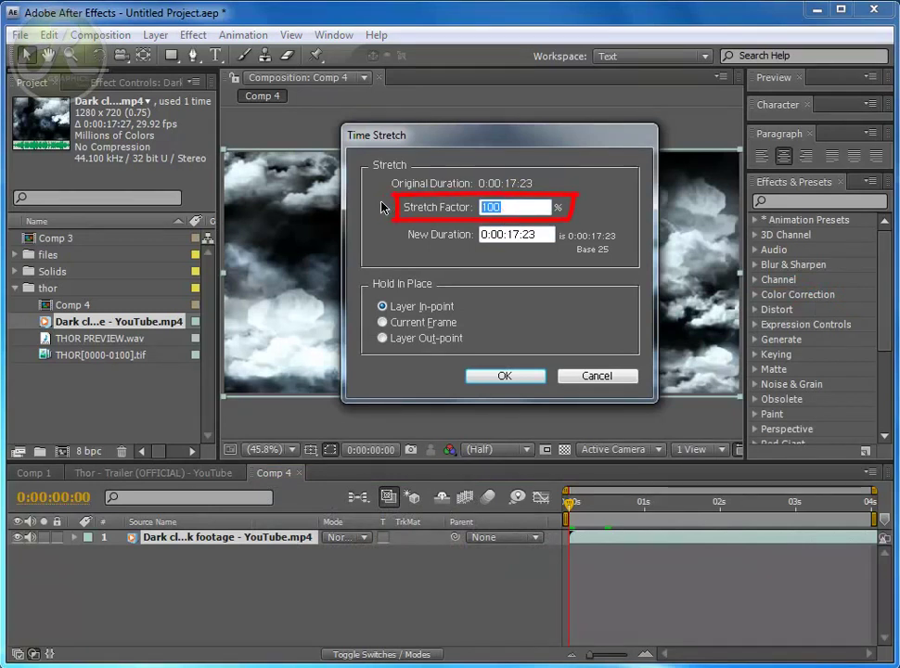
pyautogui.write('200')
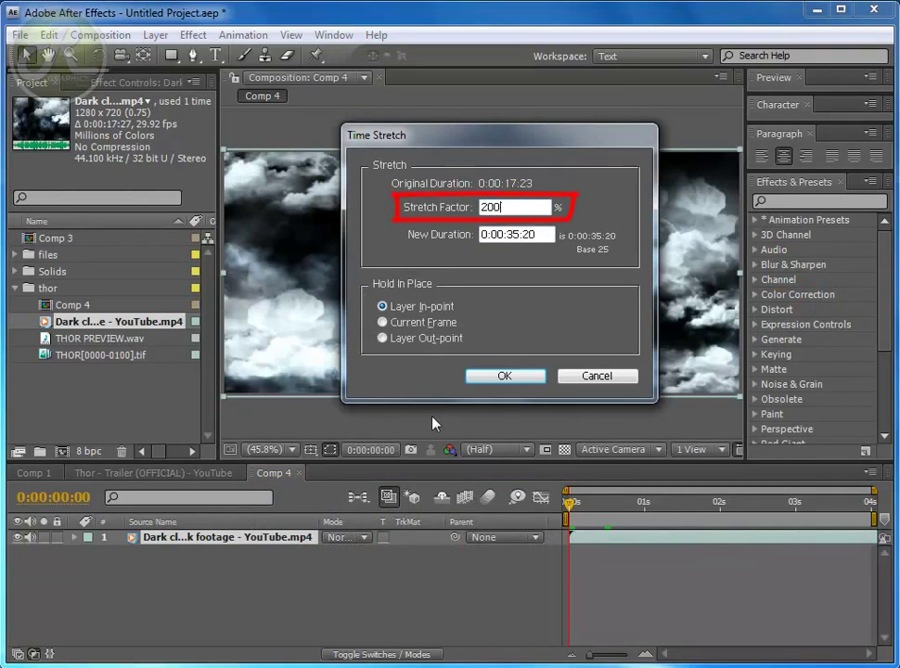
pyautogui.click(504, 377)
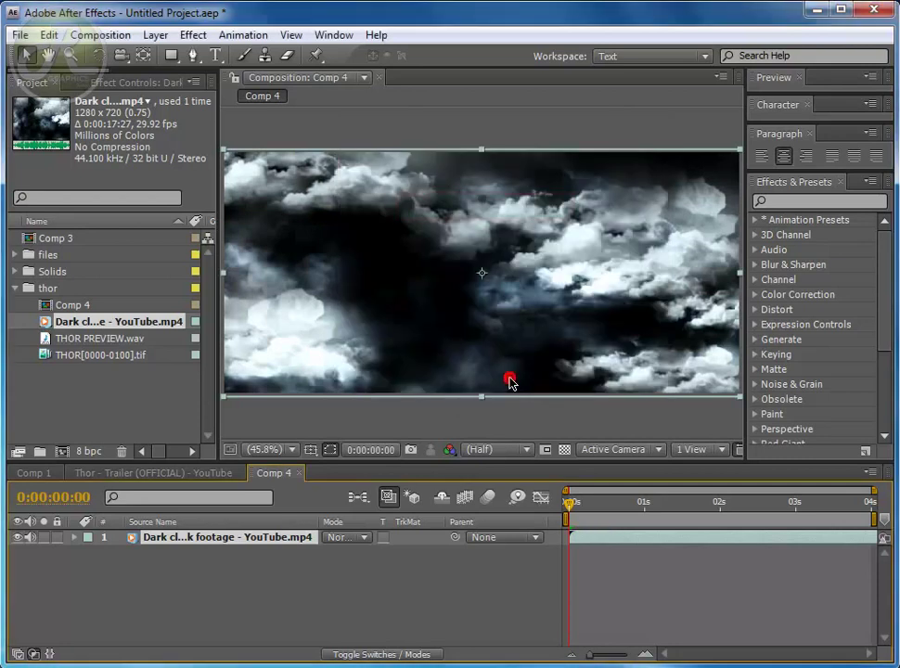
# Step: Preview the slowed clouds footage from the start of the comp
pyautogui.press('space')
pyautogui.click(568, 506)
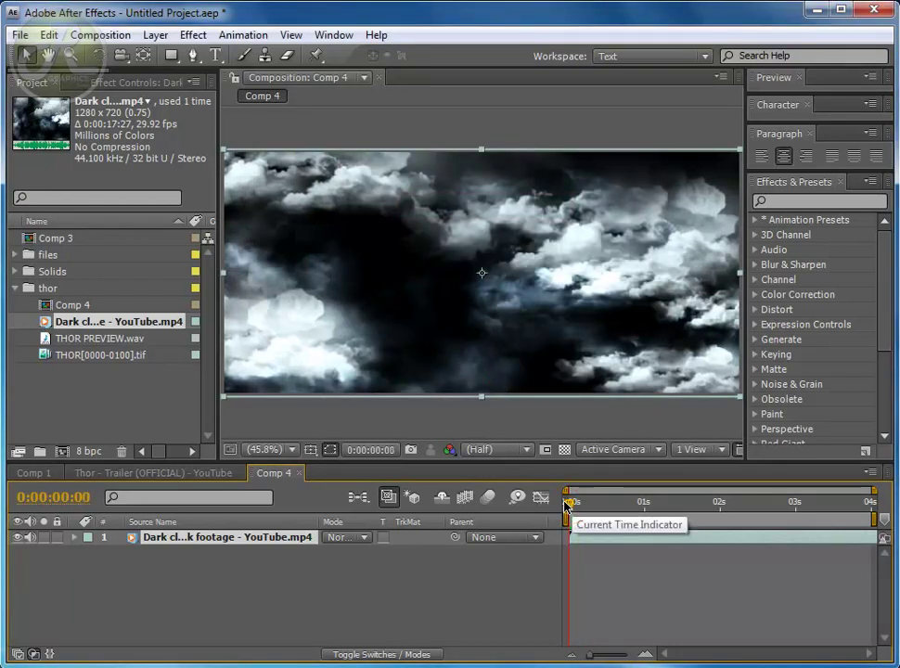
pyautogui.press('space')
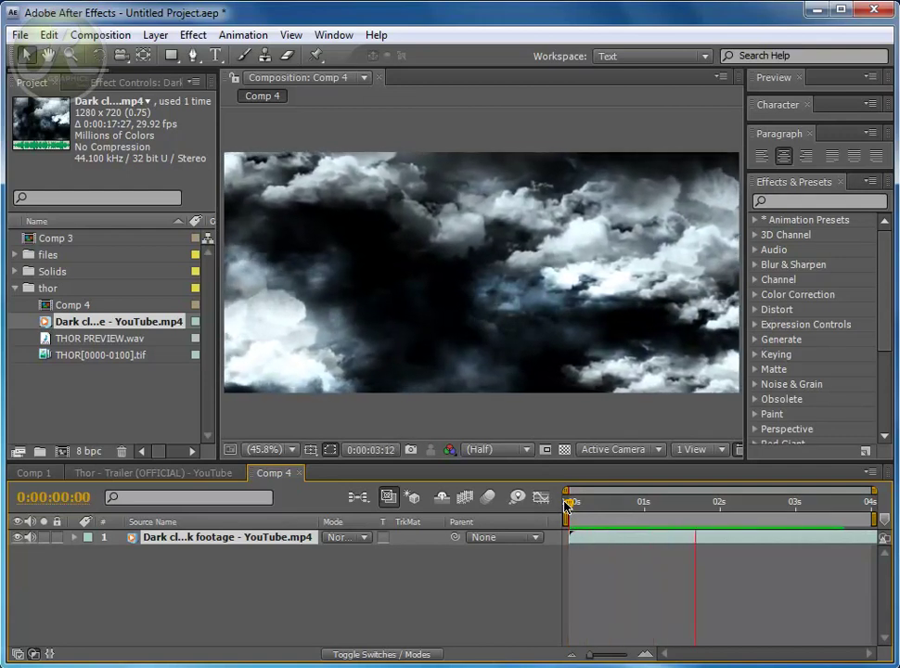
pyautogui.click(567, 504)
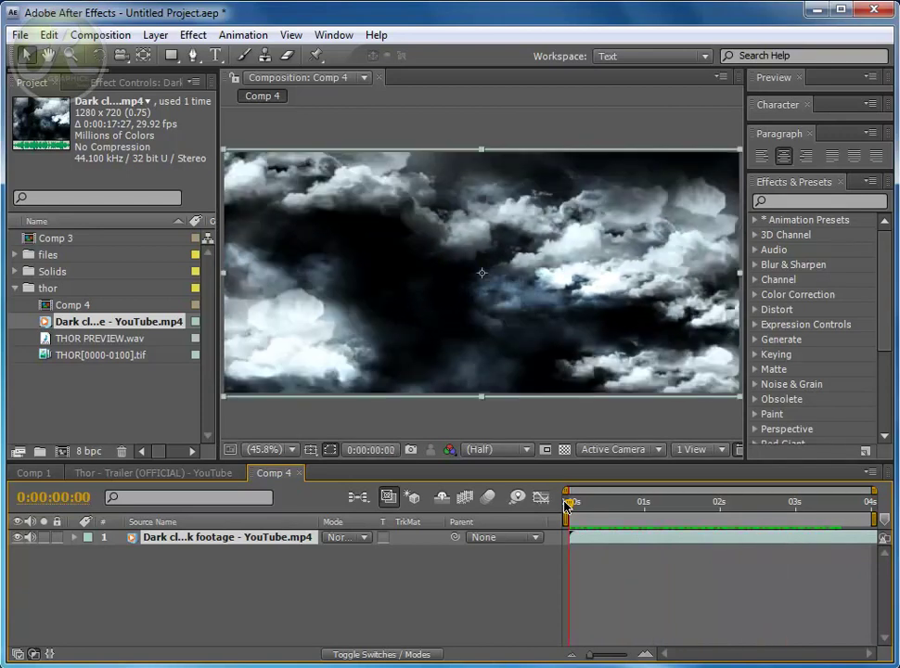
pyautogui.press('KP_0')
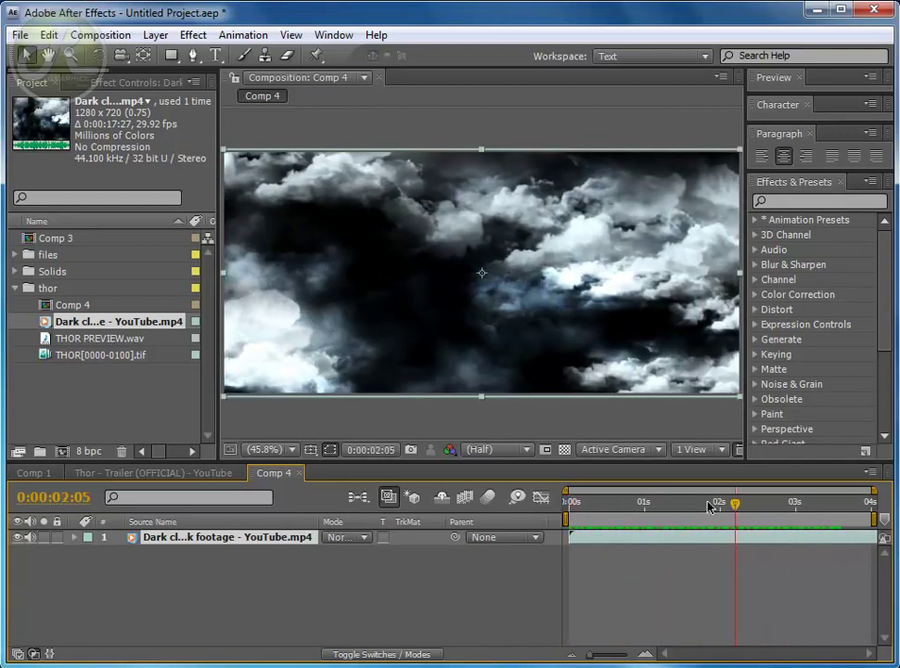
pyautogui.click(566, 504)
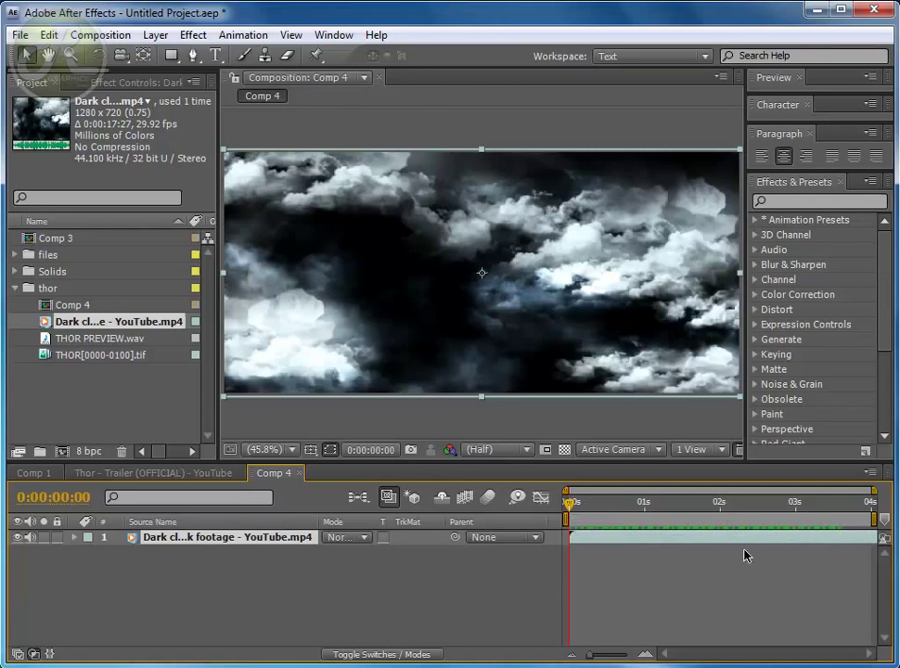
# Step: Slide the clouds layer earlier in time, check it, and park the playhead at 0:00:01:08
pyautogui.moveTo(596, 504); pyautogui.dragTo(636, 504)
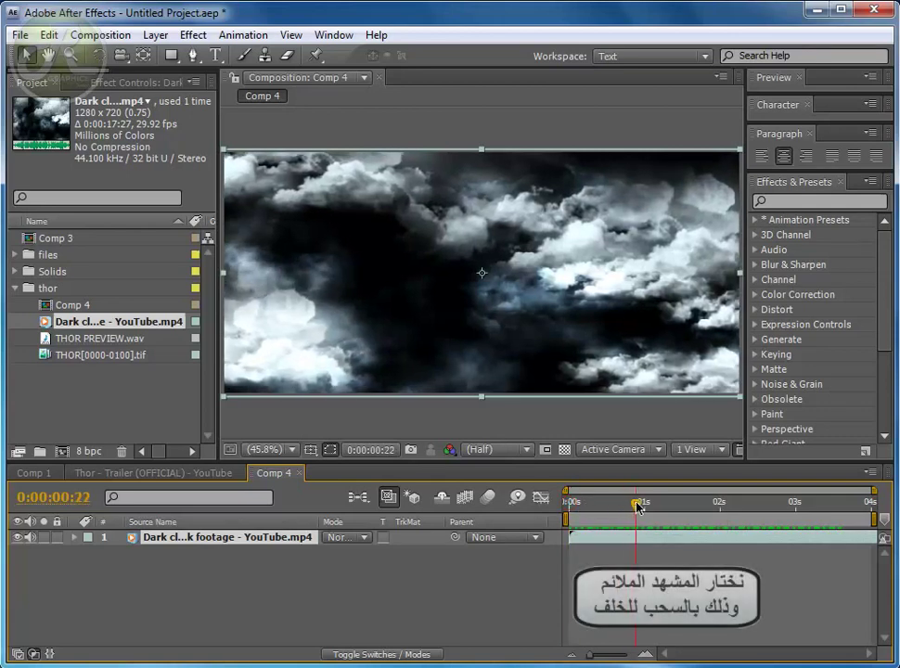
pyautogui.moveTo(829, 542)
pyautogui.mouseDown()
pyautogui.moveTo(629, 542)
pyautogui.moveTo(816, 542)
pyautogui.moveTo(729, 539)
pyautogui.mouseUp()
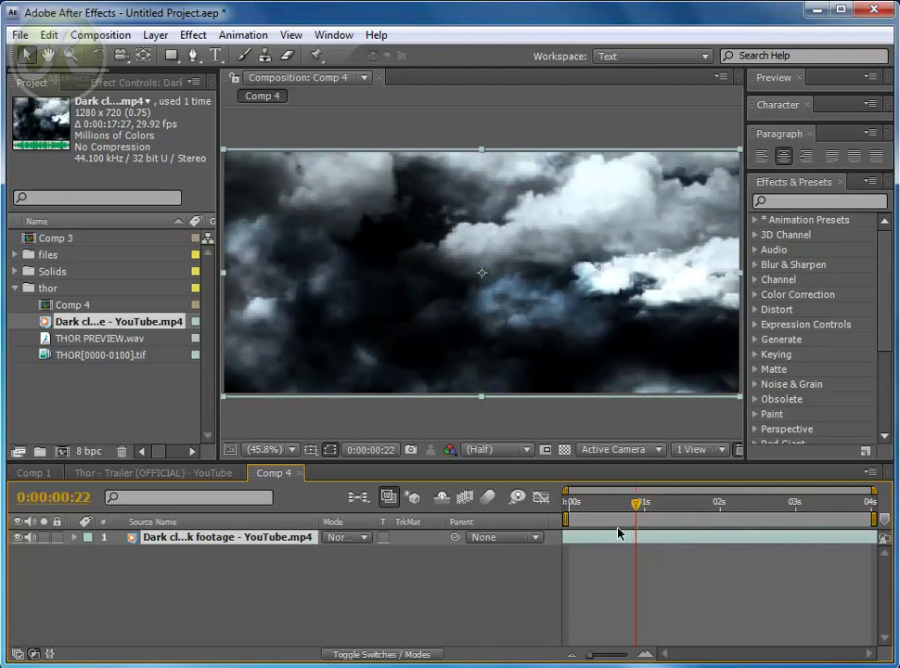
pyautogui.moveTo(637, 509); pyautogui.dragTo(730, 508)
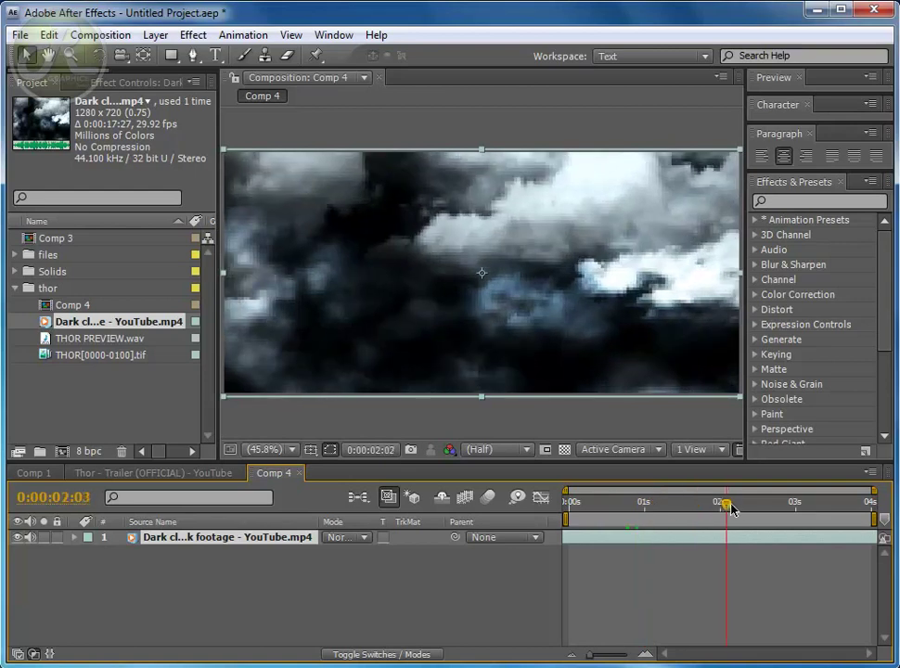
pyautogui.press('space')
pyautogui.click(669, 508)
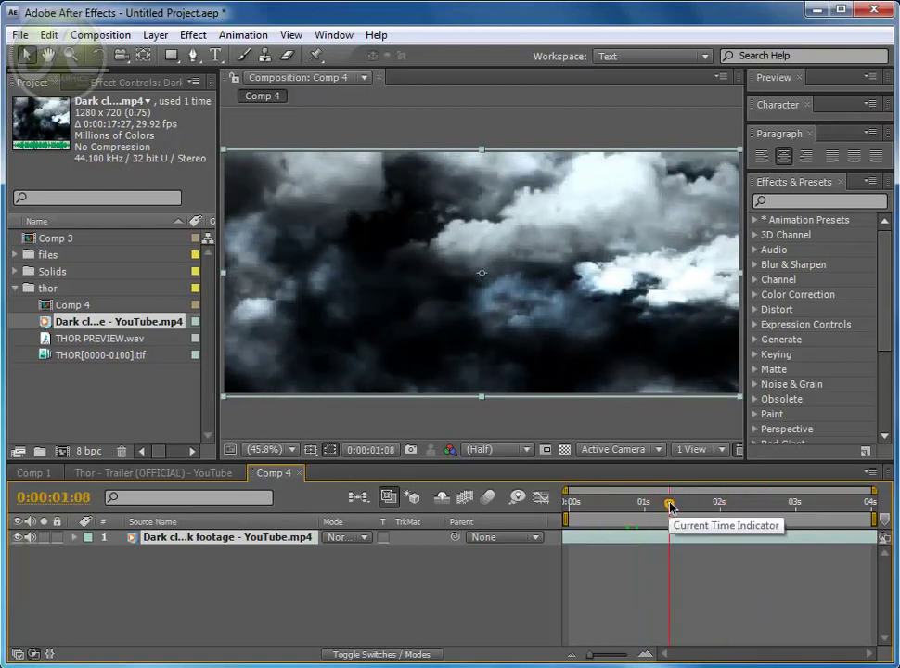
pyautogui.click(60, 321)
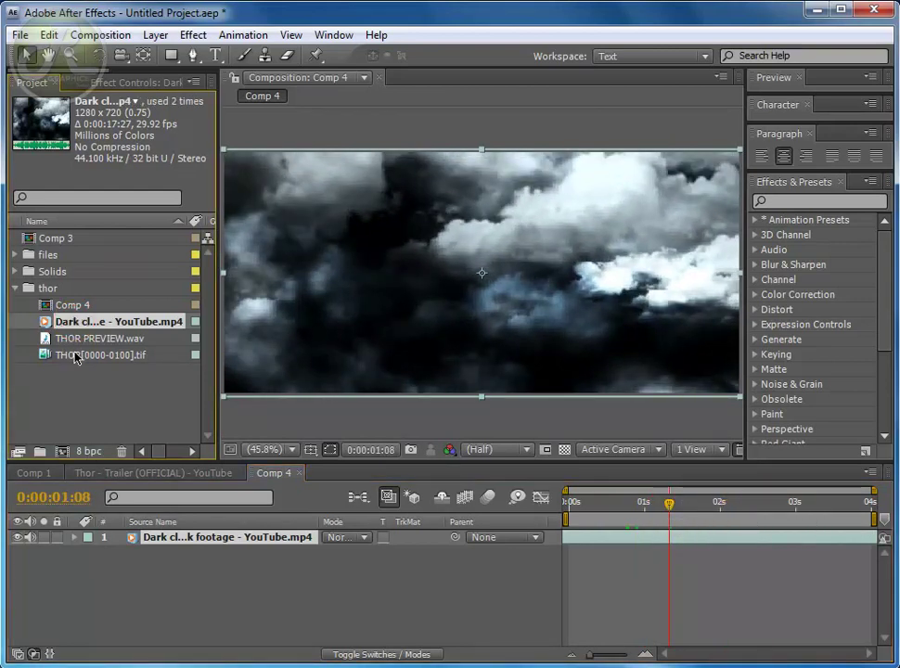
pyautogui.click(76, 356)
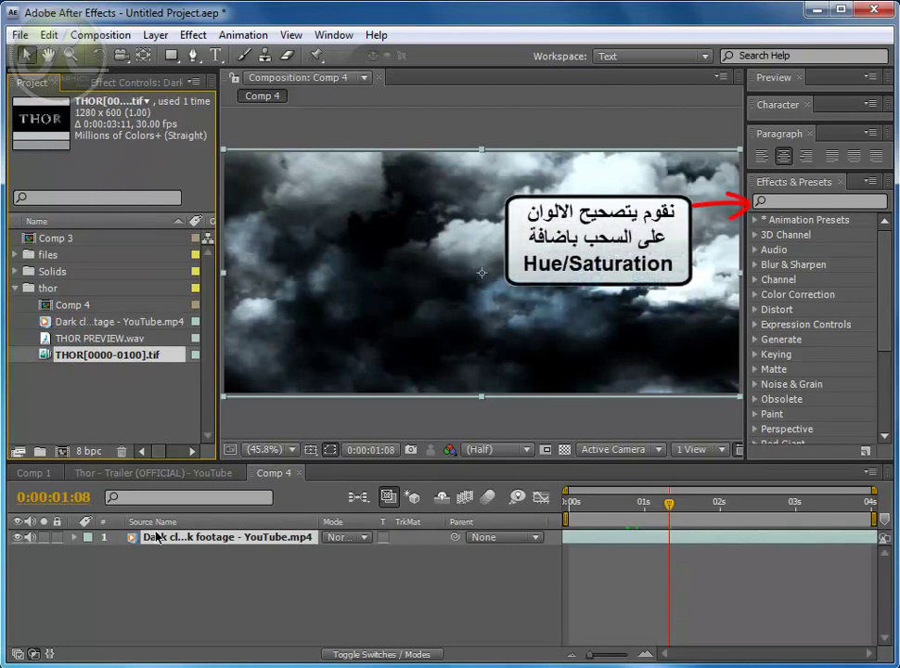
# Step: Apply Hue/Saturation to the clouds with Colorize on, hue 185° and saturation 26
pyautogui.click(157, 538)
pyautogui.click(834, 202)
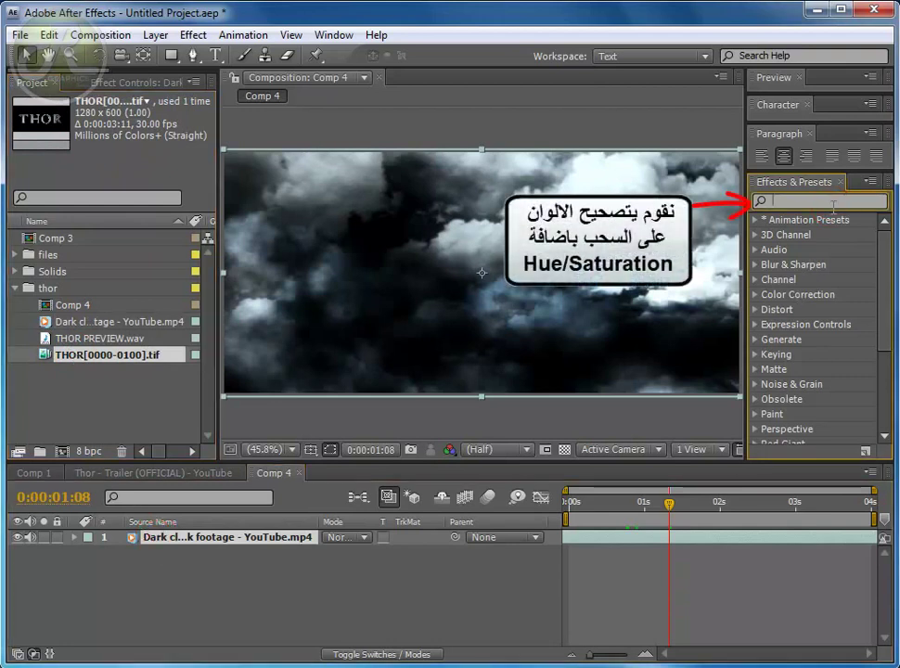
pyautogui.write('hue')
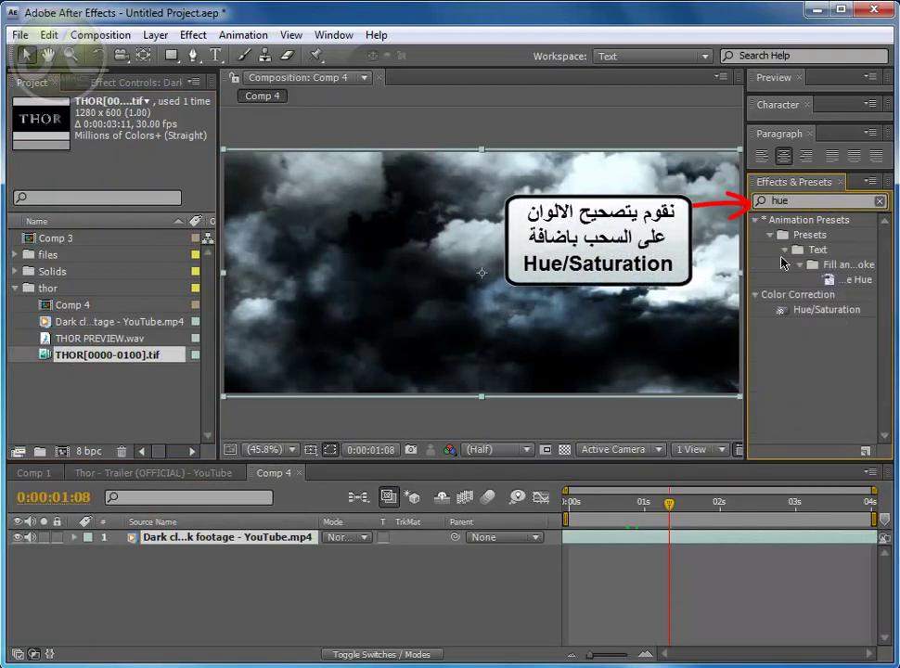
pyautogui.moveTo(813, 312); pyautogui.dragTo(484, 281)
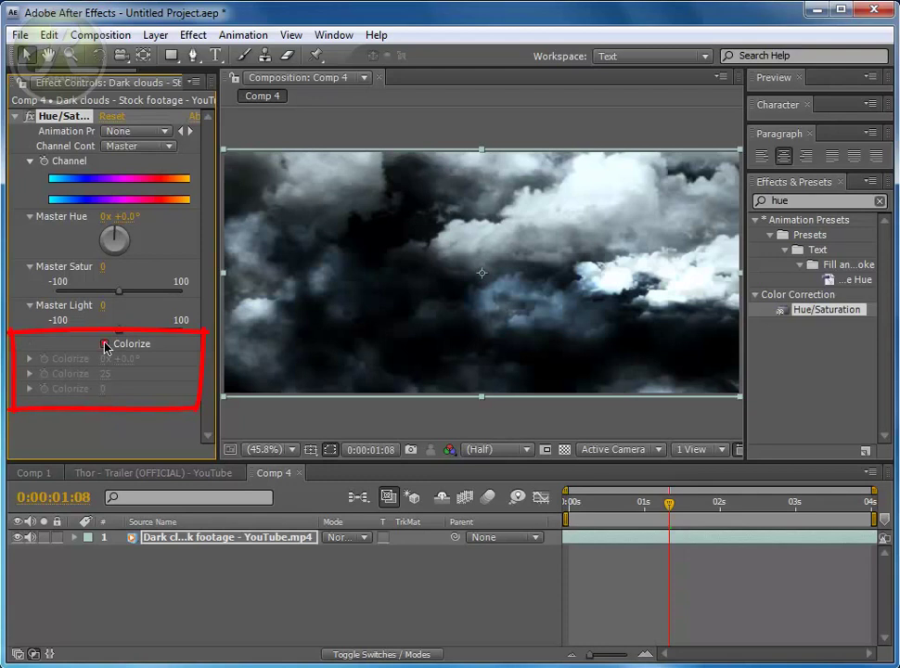
pyautogui.click(105, 344)
pyautogui.click(125, 360)
pyautogui.write('185')
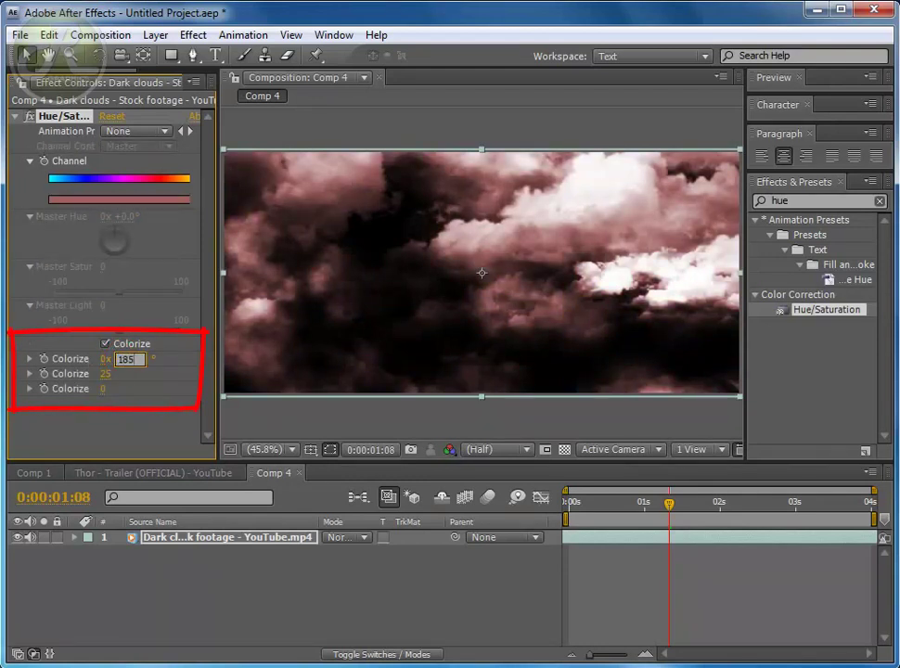
pyautogui.click(136, 381)
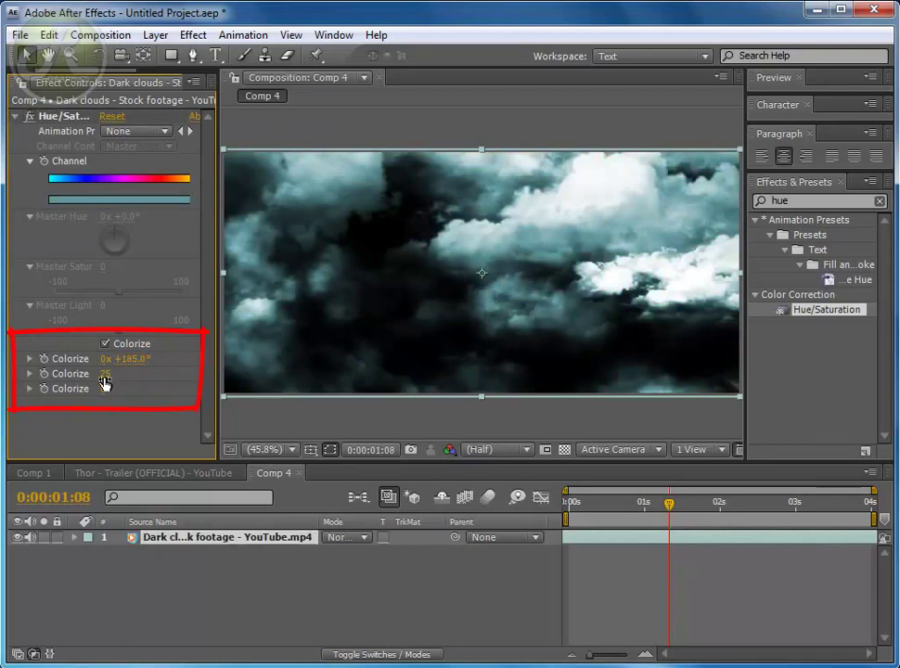
pyautogui.click(107, 376)
pyautogui.click(108, 376)
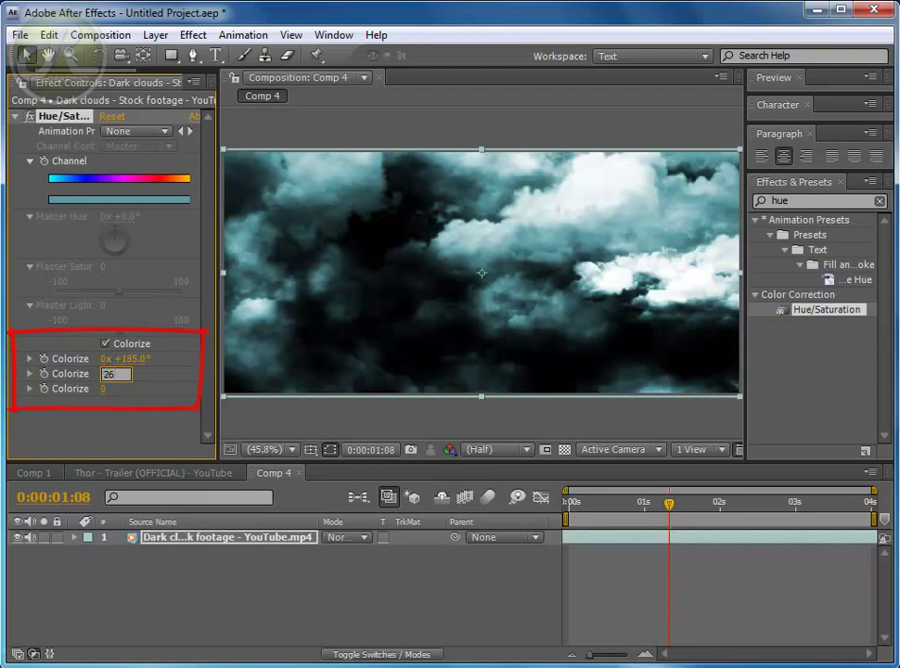
pyautogui.click(120, 409)
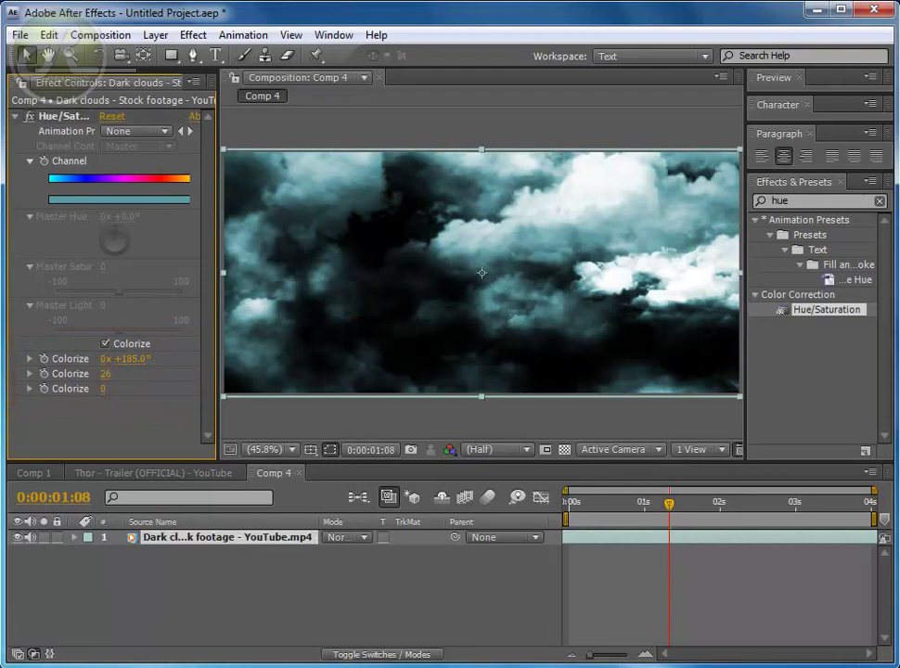
pyautogui.click(797, 201)
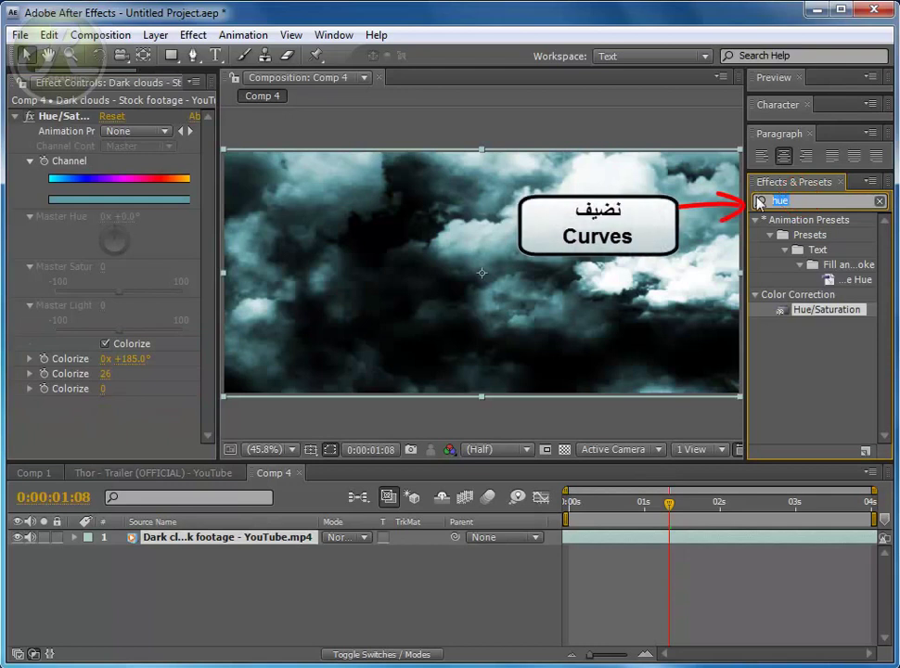
# Step: Apply Curves to the teal clouds, darkening shadows and lifting highlights into an S-shape
pyautogui.write('cu')
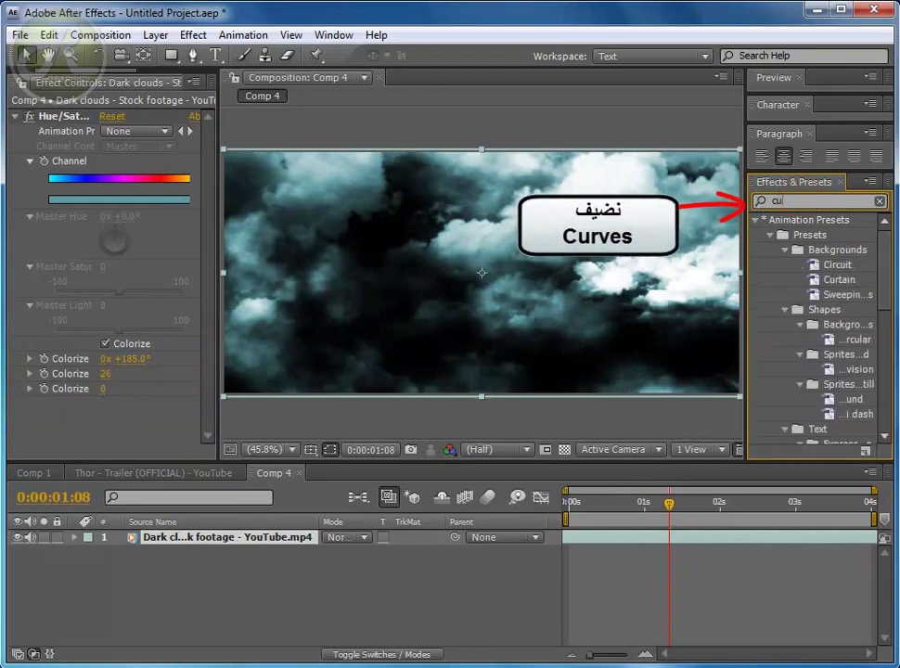
pyautogui.write('rv')
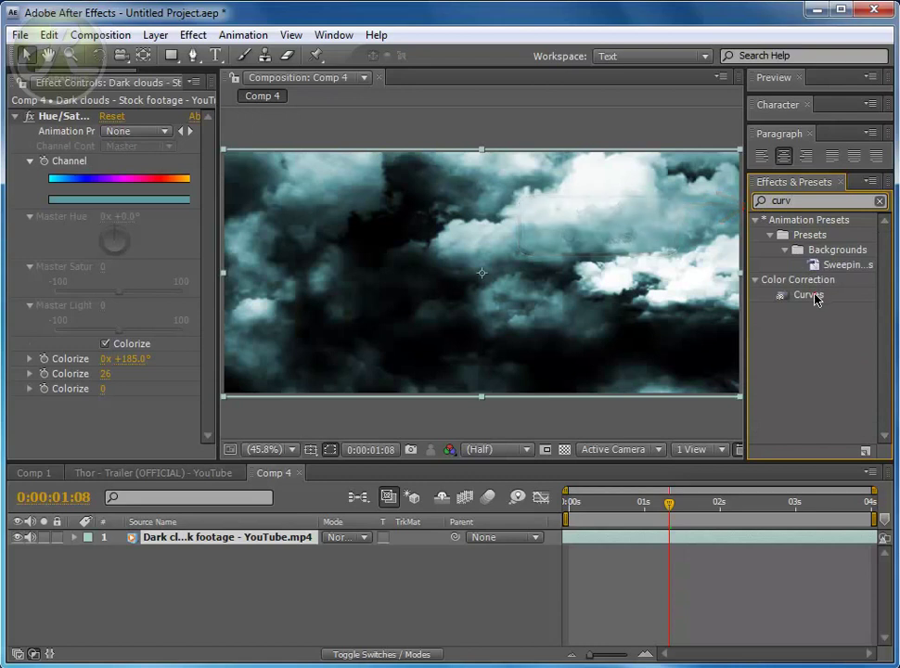
pyautogui.moveTo(812, 295); pyautogui.dragTo(489, 279)
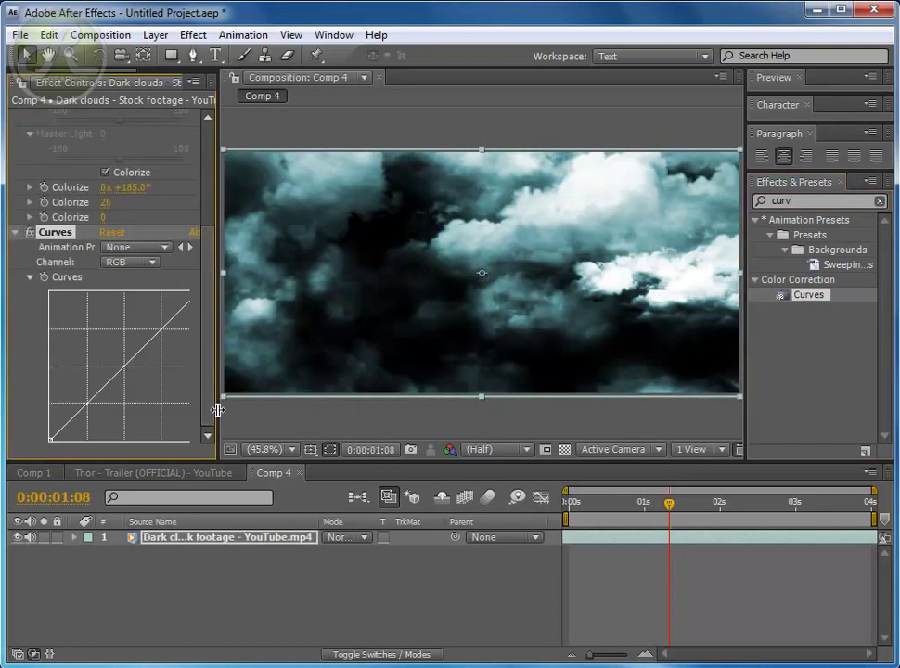
pyautogui.moveTo(218, 409); pyautogui.dragTo(258, 408)
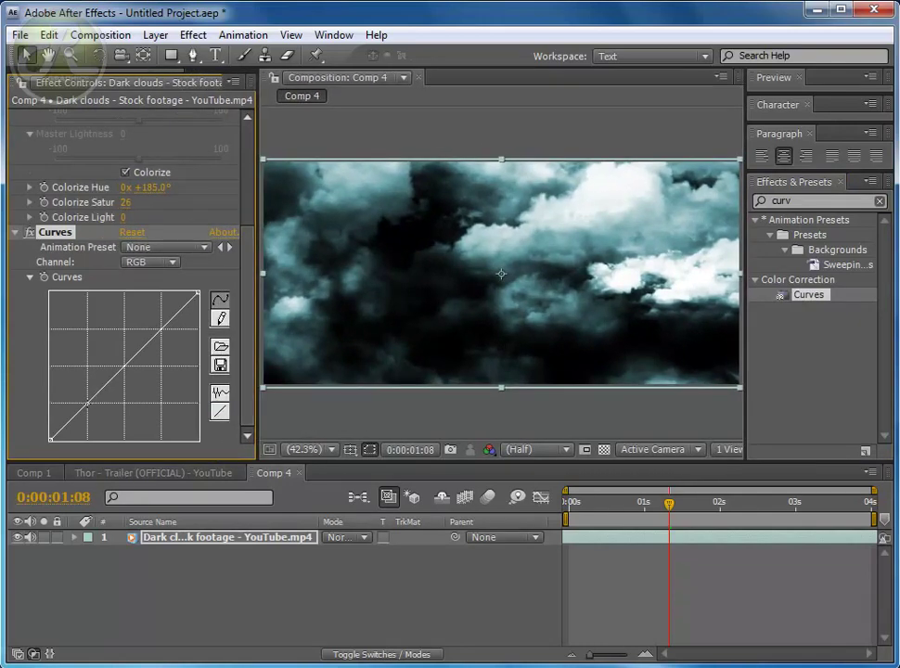
pyautogui.moveTo(87, 402)
pyautogui.mouseDown()
pyautogui.moveTo(109, 397)
pyautogui.moveTo(102, 387)
pyautogui.mouseUp()
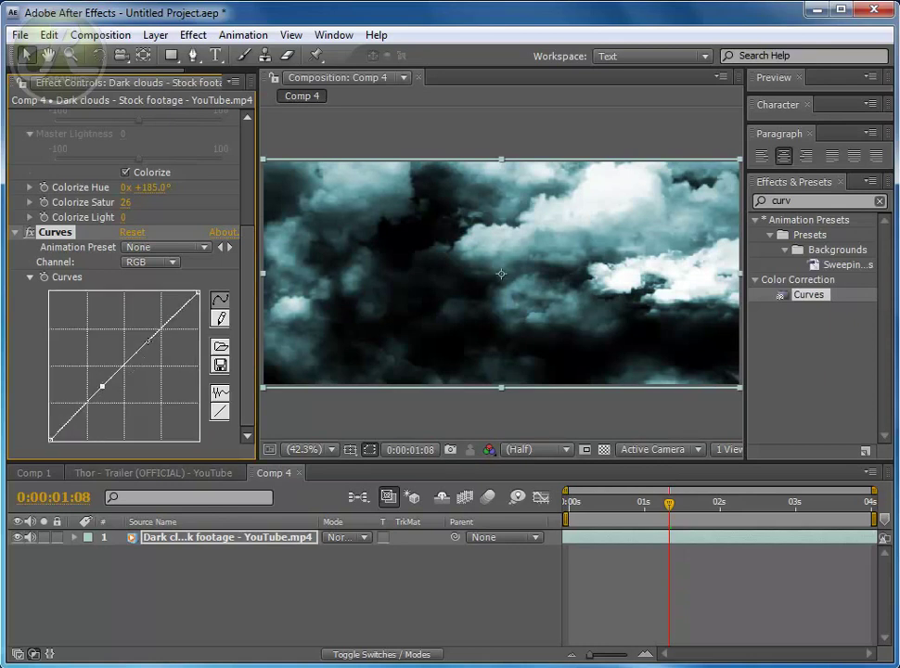
pyautogui.moveTo(149, 341)
pyautogui.mouseDown()
pyautogui.moveTo(163, 347)
pyautogui.moveTo(170, 329)
pyautogui.mouseUp()
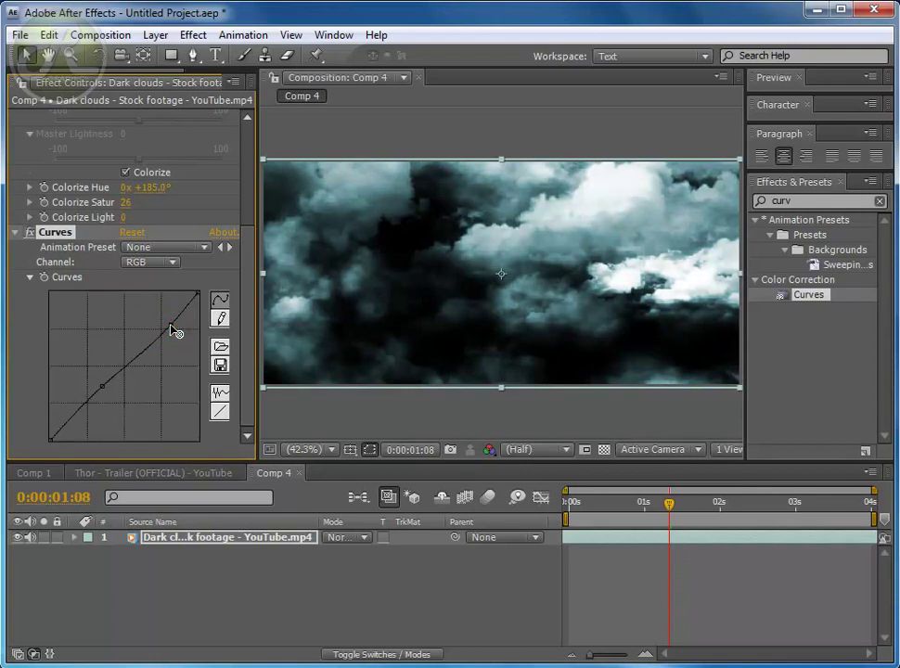
pyautogui.click(171, 326)
pyautogui.moveTo(170, 326); pyautogui.dragTo(171, 342)
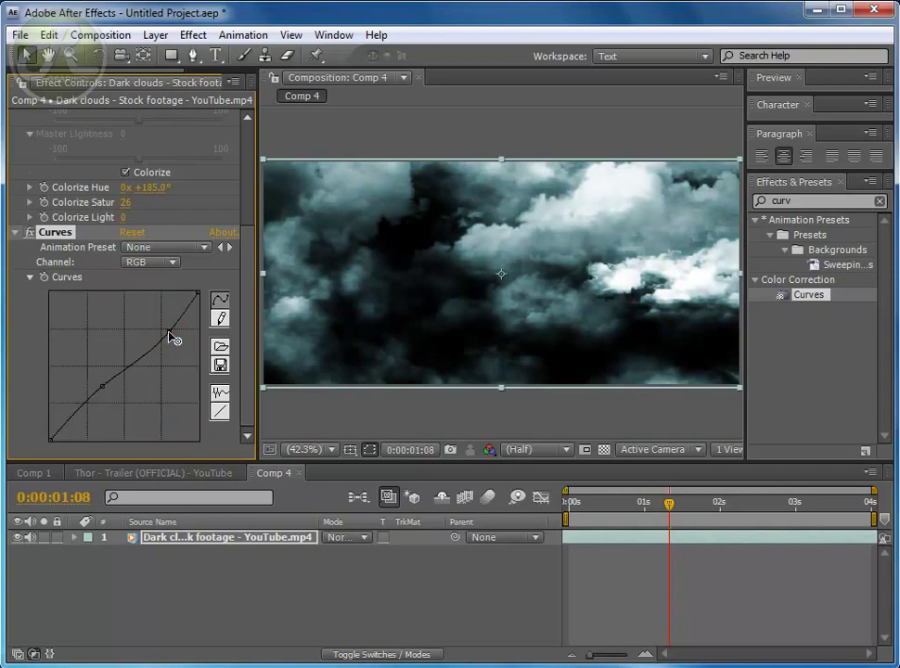
pyautogui.moveTo(172, 340); pyautogui.dragTo(169, 331)
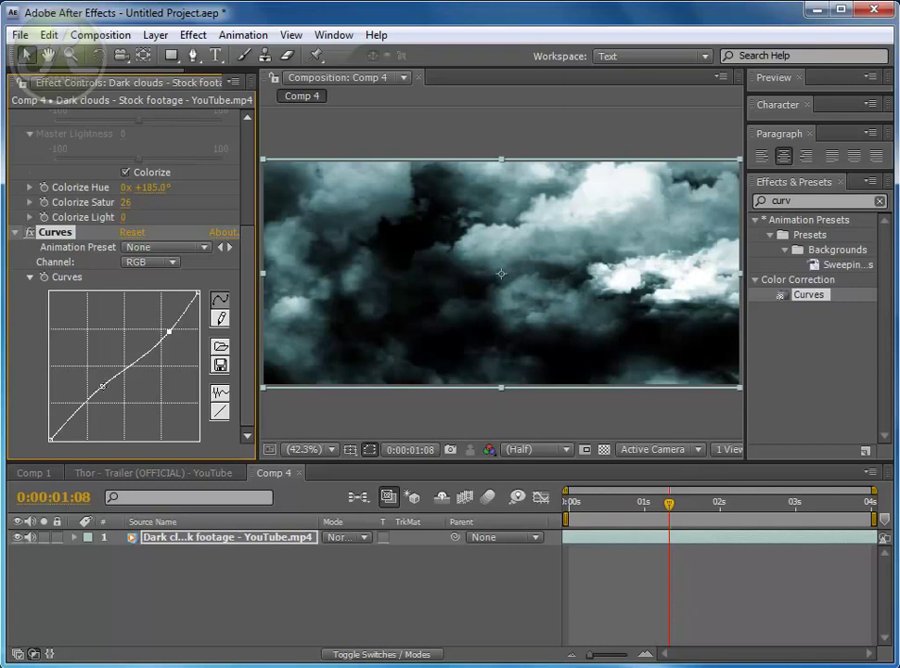
pyautogui.moveTo(102, 386); pyautogui.dragTo(98, 389)
# Step: Collapse the Curves and Hue/Saturation settings and bring the Project panel items into view
pyautogui.click(15, 233)
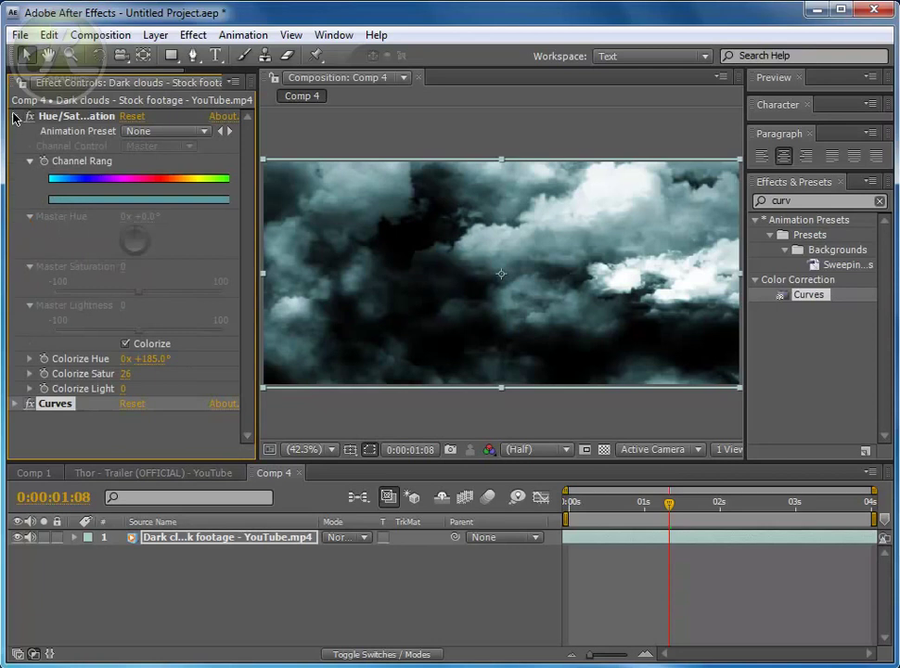
pyautogui.click(15, 117)
pyautogui.click(67, 183)
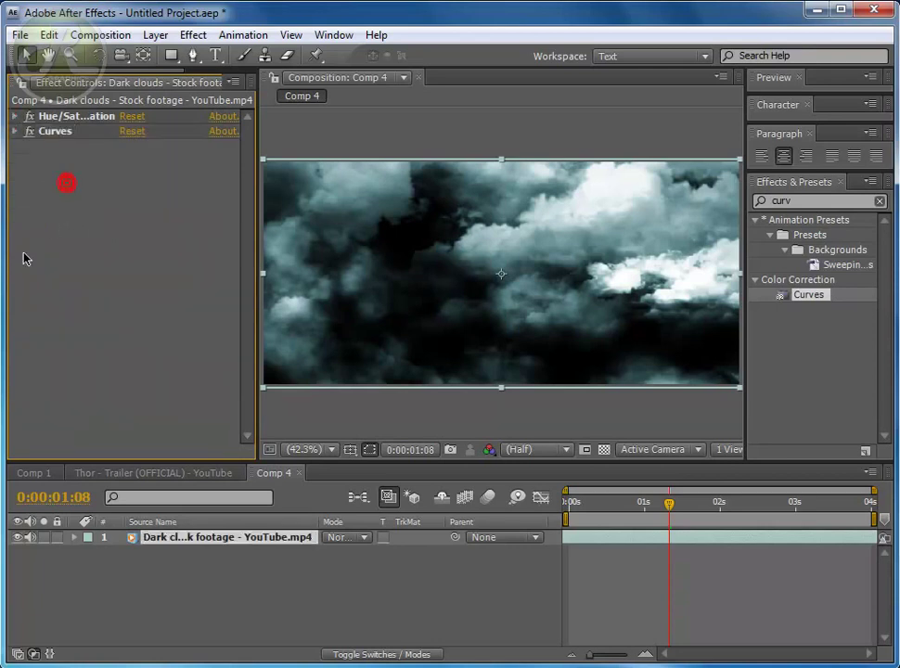
pyautogui.click(181, 537)
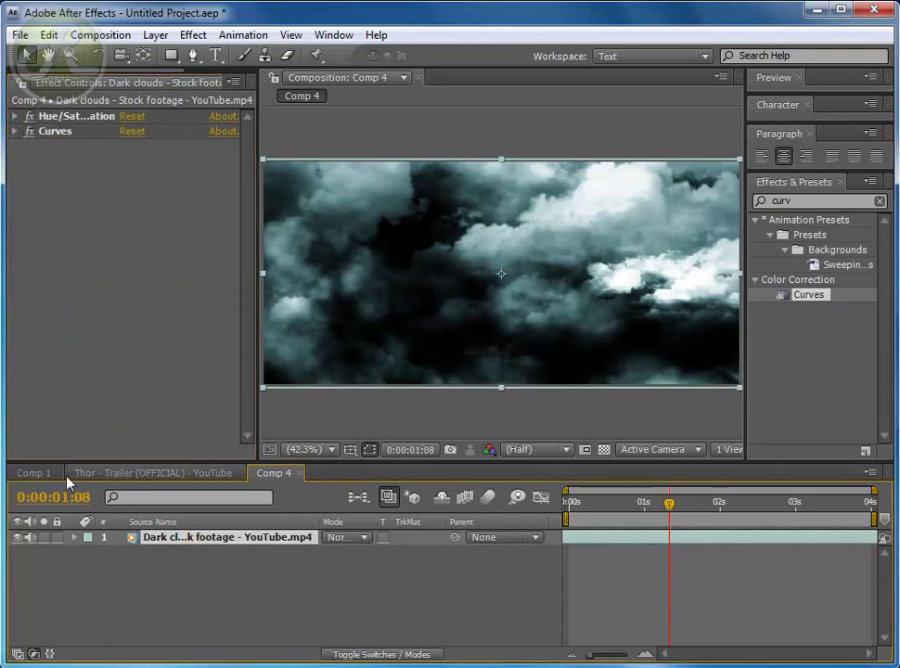
pyautogui.moveTo(67, 71); pyautogui.dragTo(5, 79)
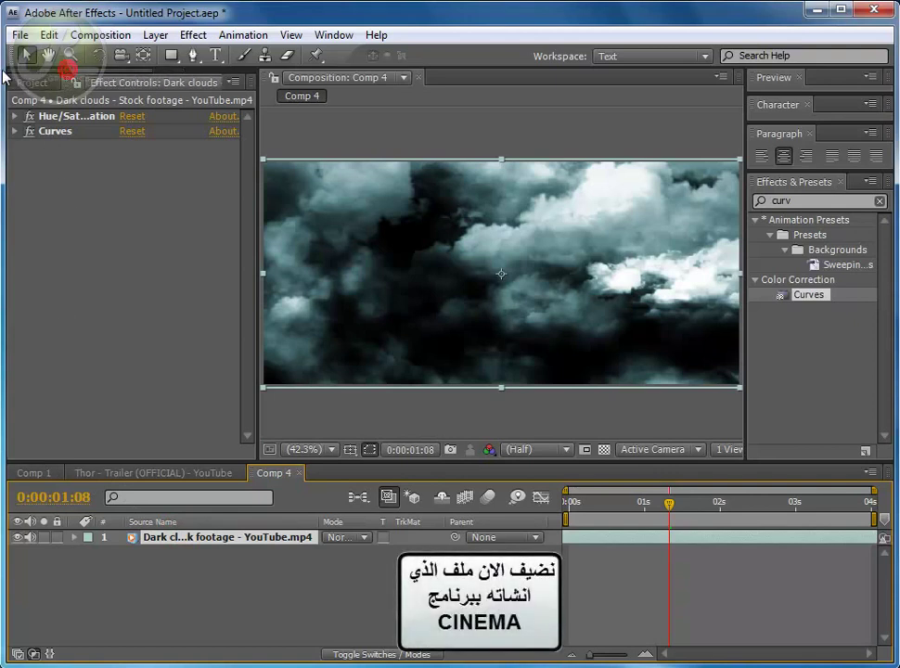
pyautogui.click(31, 83)
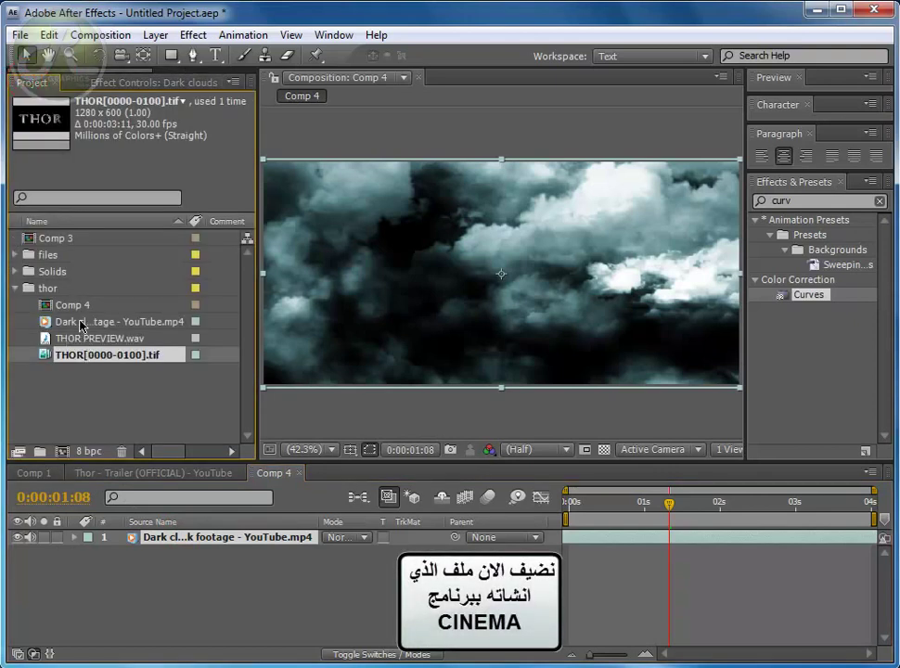
# Step: Place the THOR image sequence above the clouds layer and scrub back to an early frame
pyautogui.moveTo(81, 357); pyautogui.dragTo(176, 531)
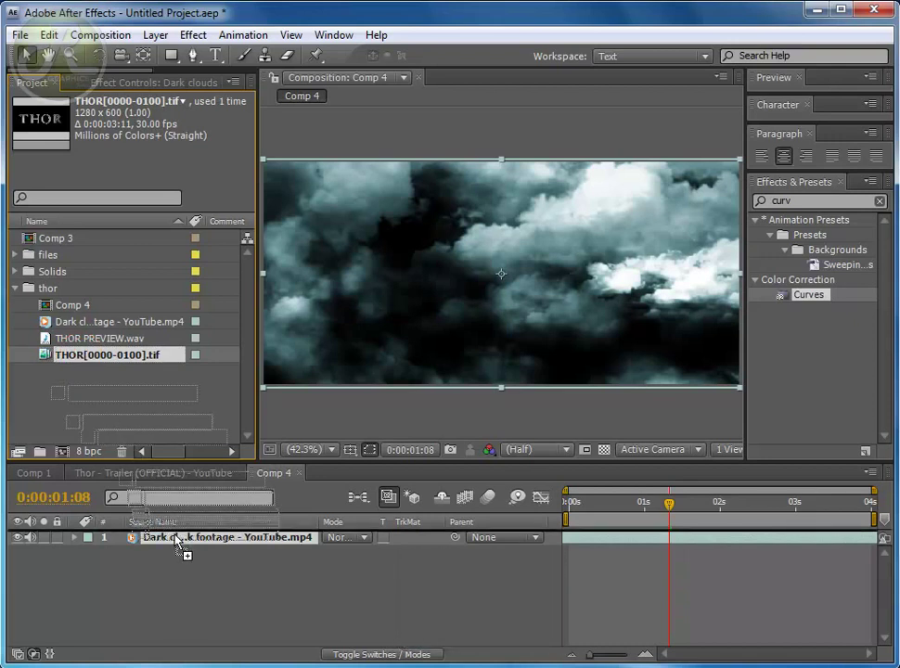
pyautogui.moveTo(176, 531); pyautogui.dragTo(176, 540)
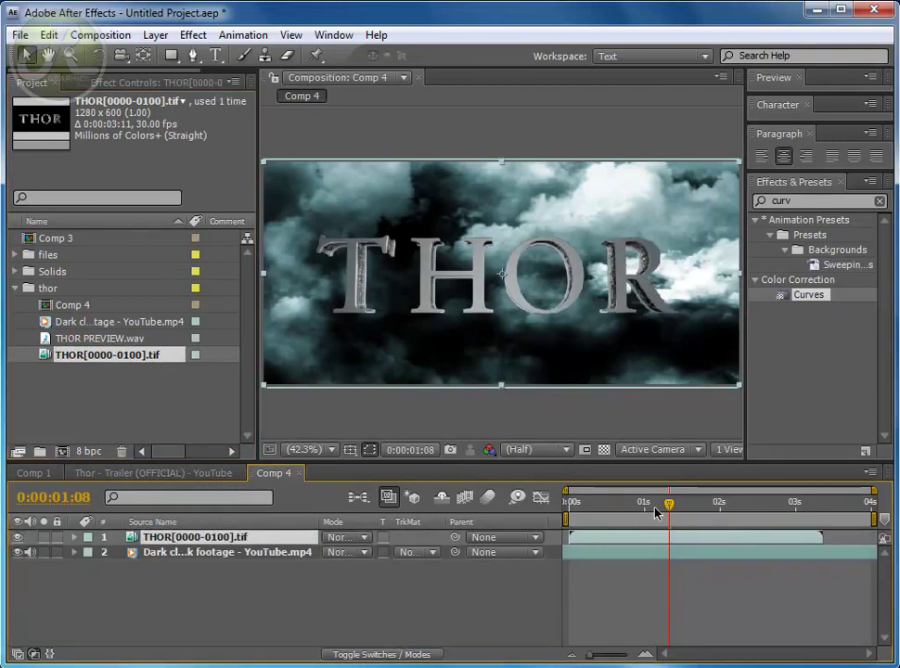
pyautogui.moveTo(672, 508); pyautogui.dragTo(594, 508)
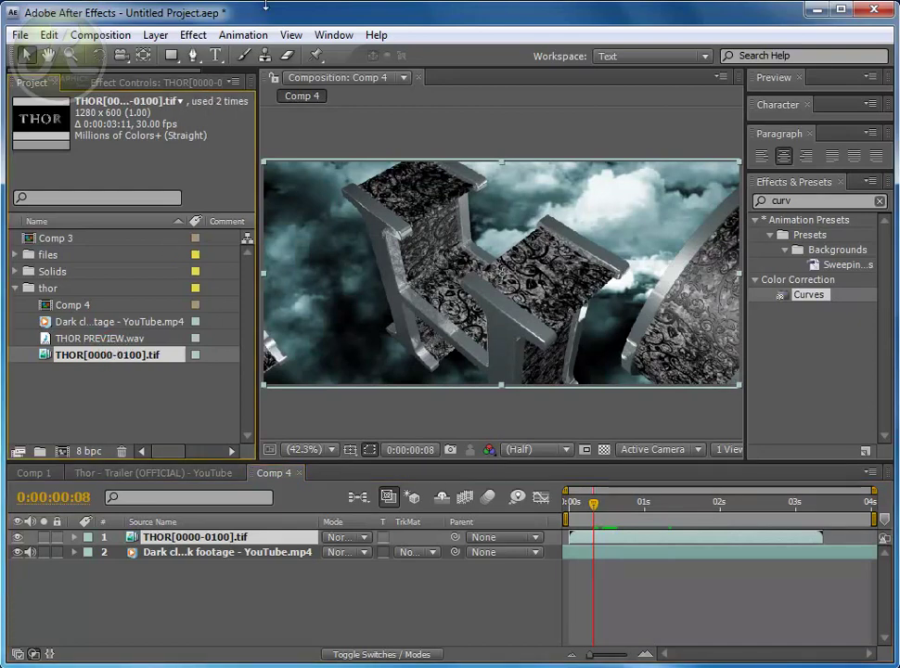
pyautogui.click(761, 204)
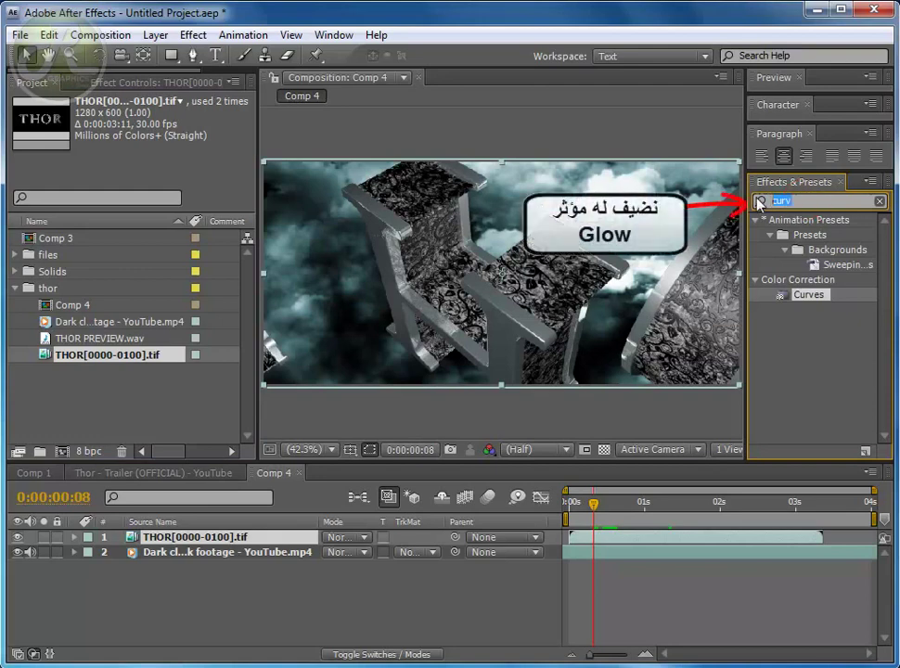
# Step: Apply Glow to the THOR layer with threshold 62.4% and radius 2.0
pyautogui.write('glow')
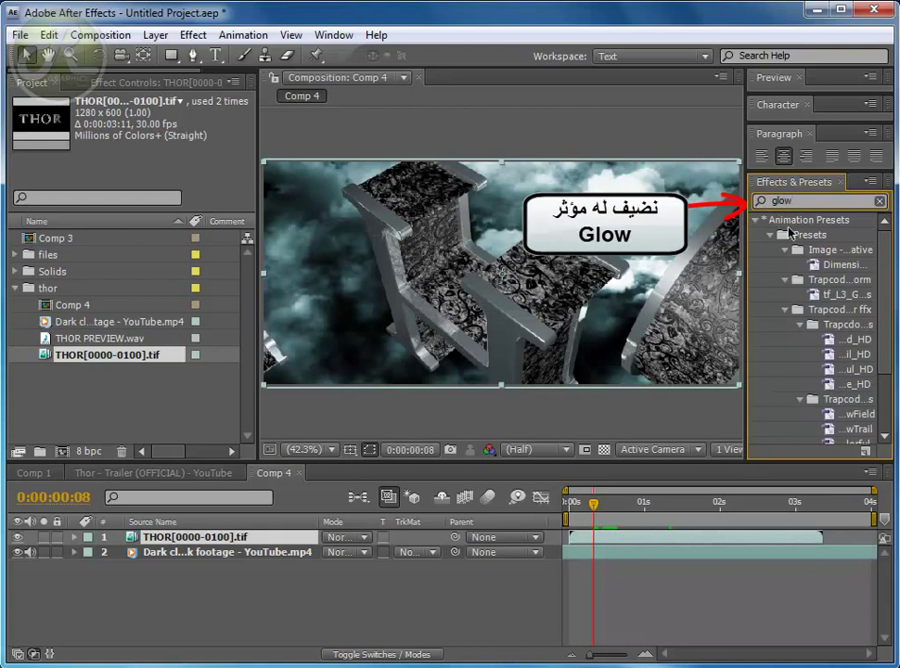
pyautogui.scroll(-3, 884, 406)
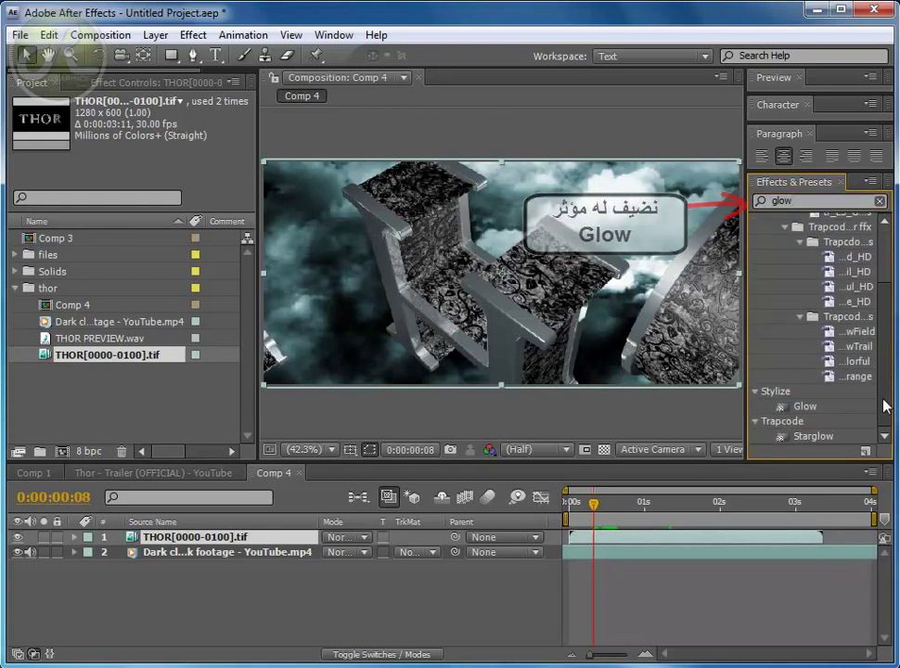
pyautogui.click(813, 408)
pyautogui.moveTo(813, 411); pyautogui.dragTo(167, 542)
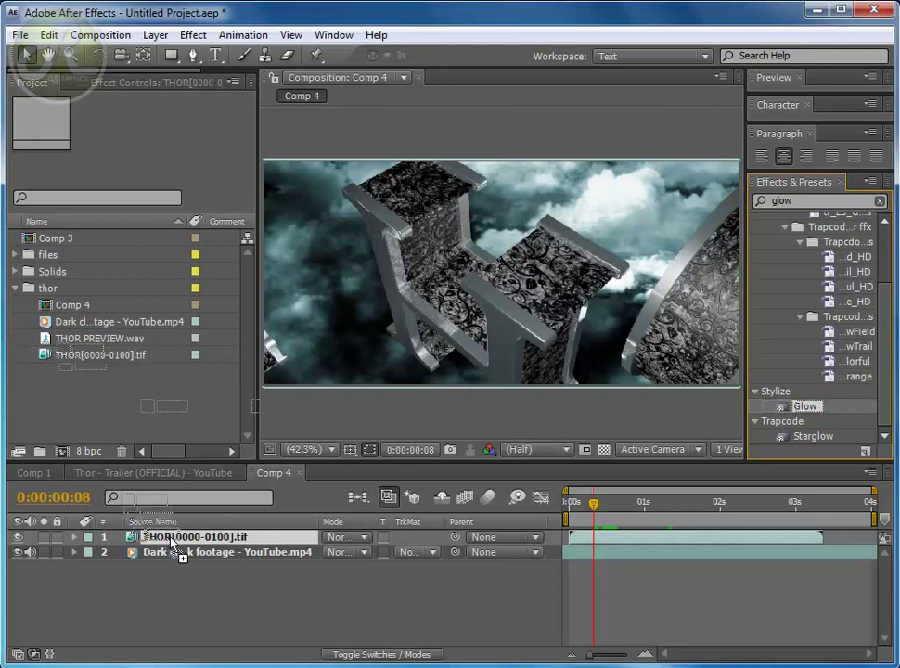
pyautogui.moveTo(167, 542); pyautogui.dragTo(179, 546)
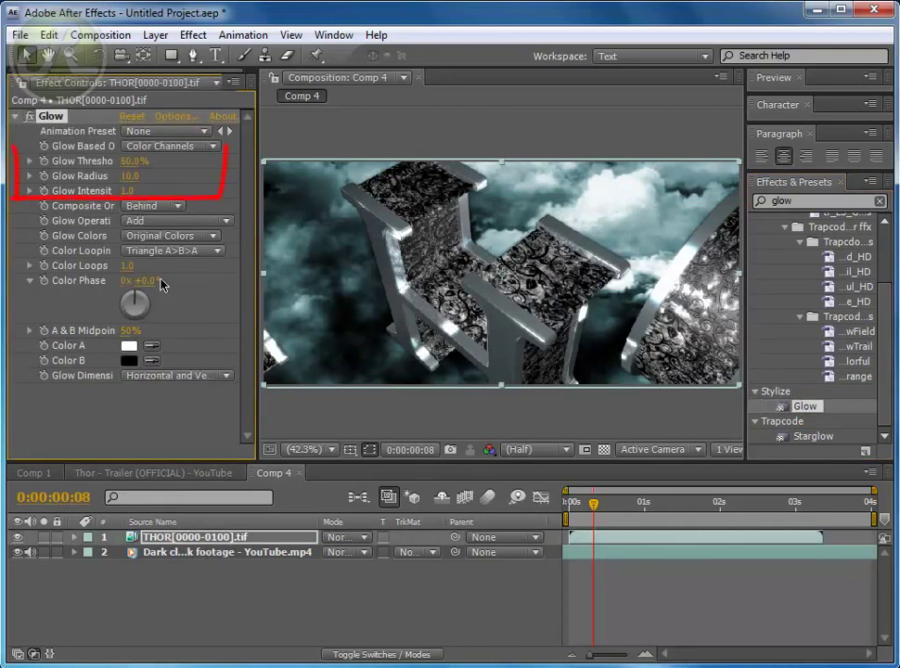
pyautogui.click(125, 163)
pyautogui.write('62.4')
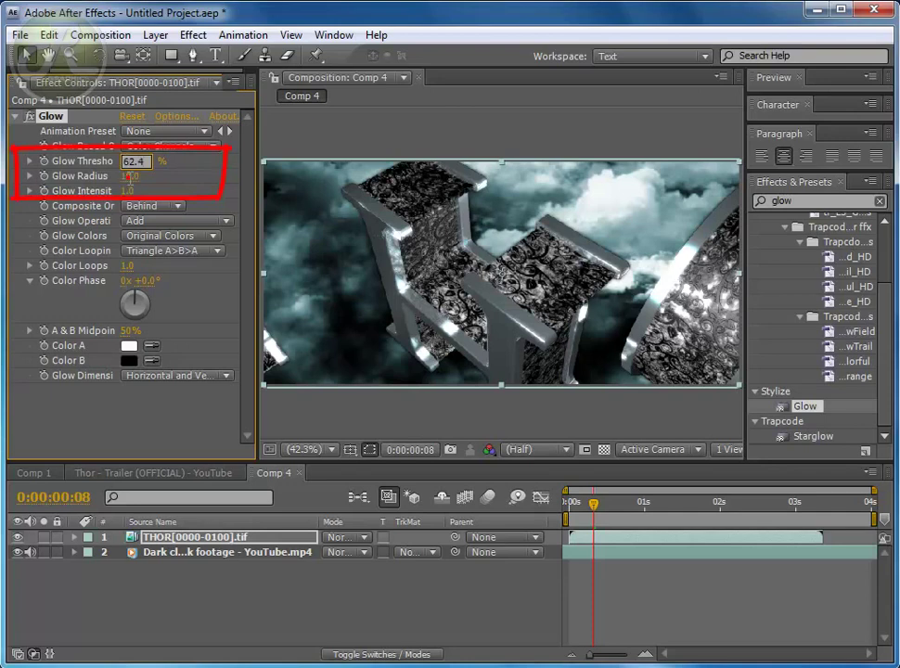
pyautogui.click(129, 176)
pyautogui.write('2')
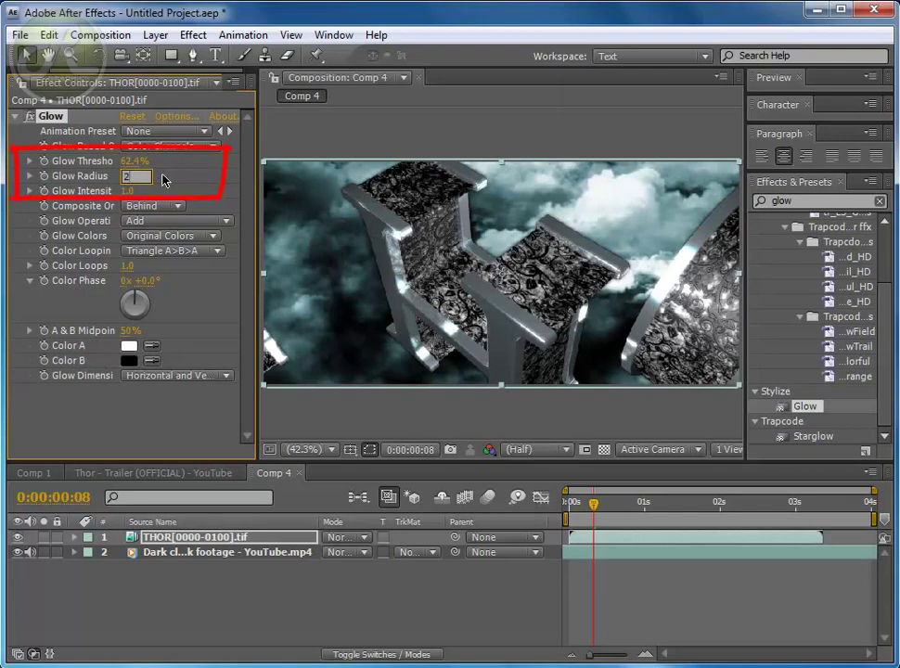
pyautogui.press('Return')
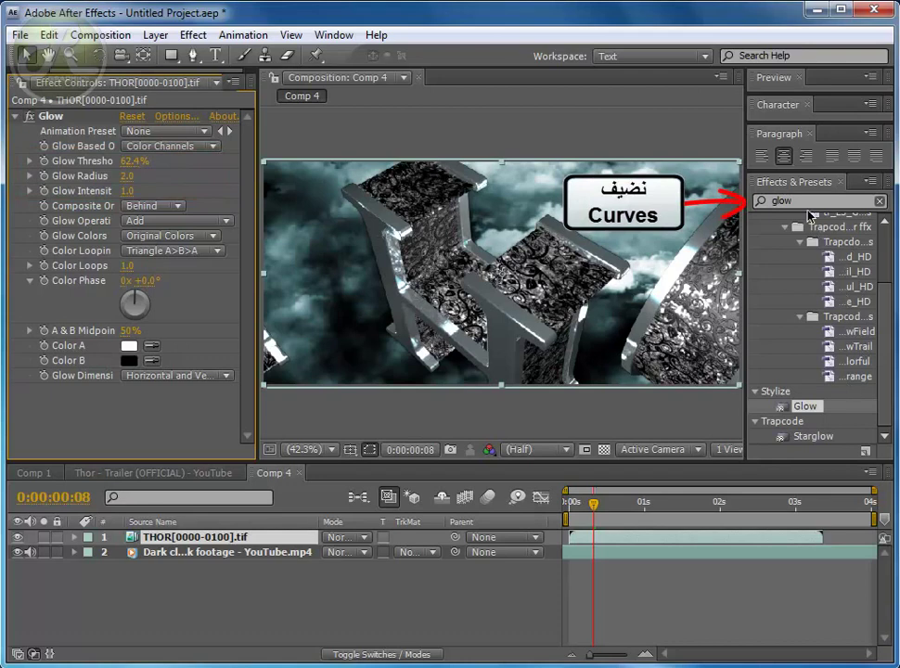
# Step: Add Curves to the THOR layer and shape its RGB curve into a two-point S-curve
pyautogui.click(763, 201)
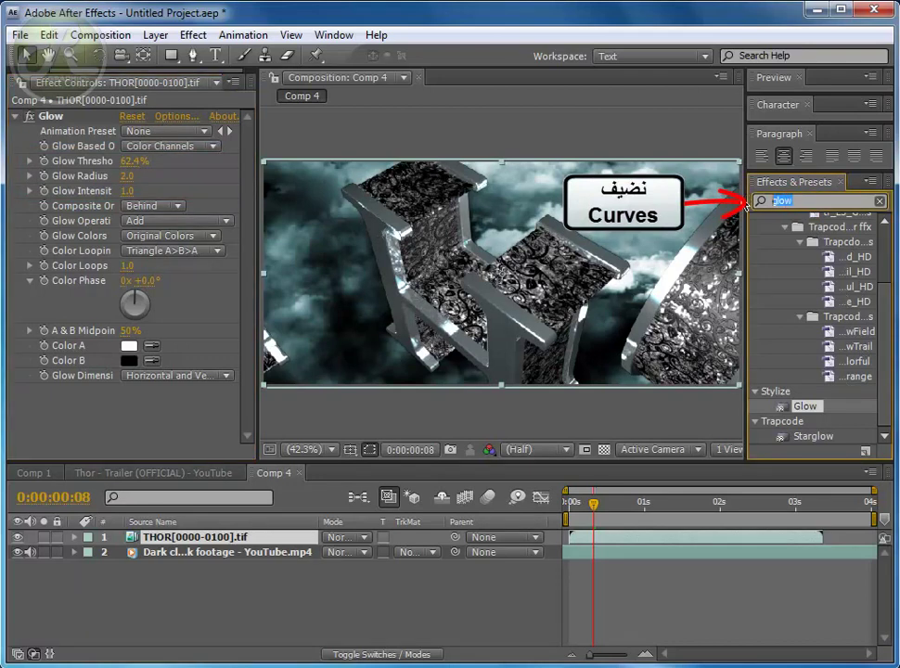
pyautogui.write('curv')
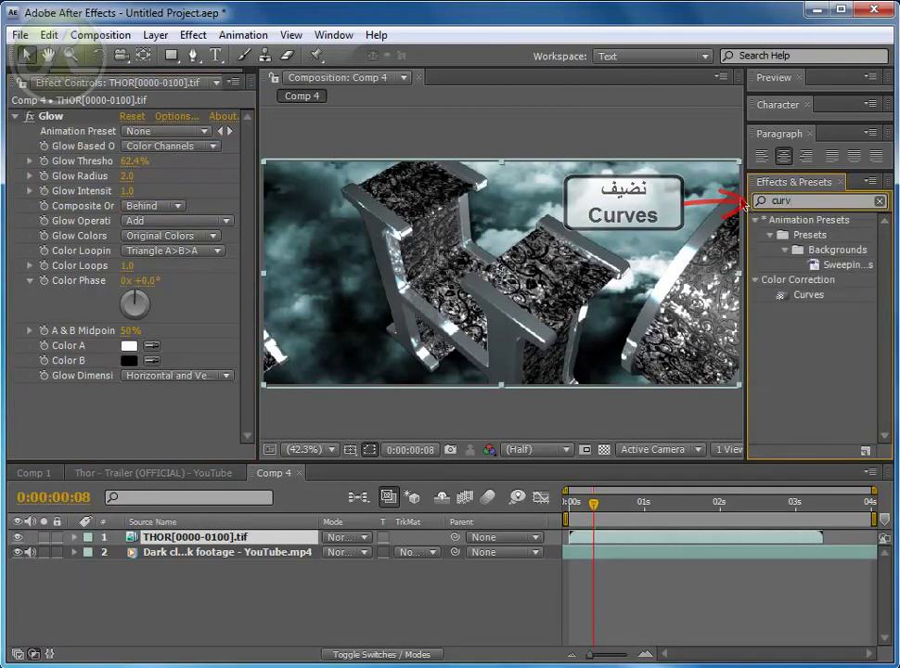
pyautogui.moveTo(811, 295); pyautogui.dragTo(414, 315)
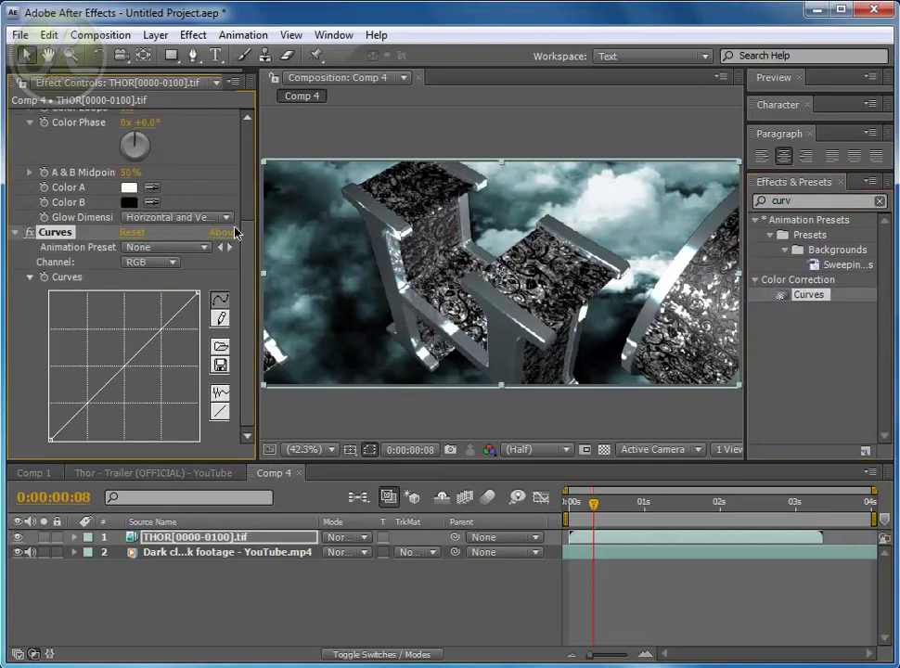
pyautogui.moveTo(243, 223); pyautogui.dragTo(244, 136)
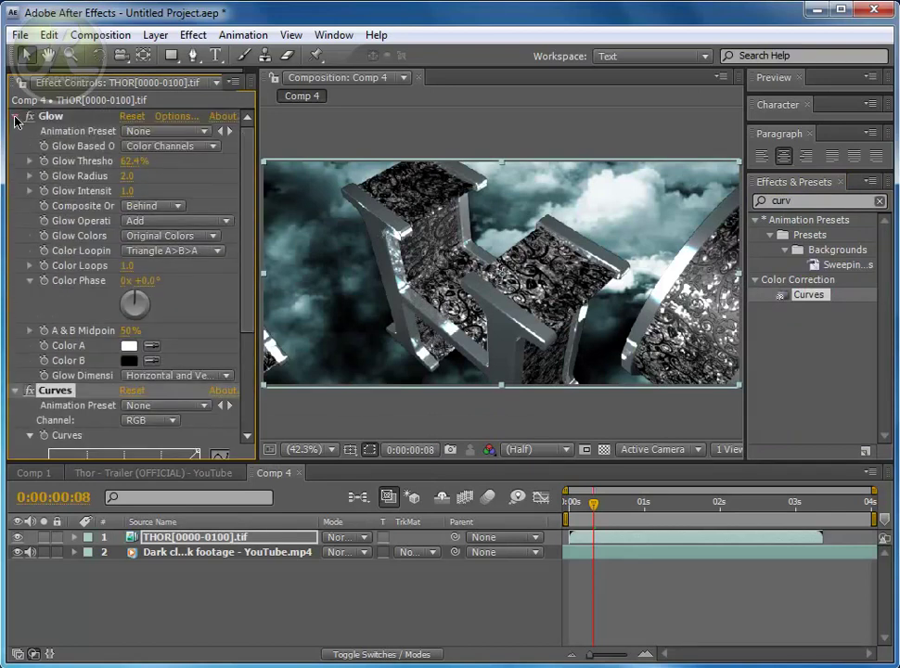
pyautogui.click(15, 118)
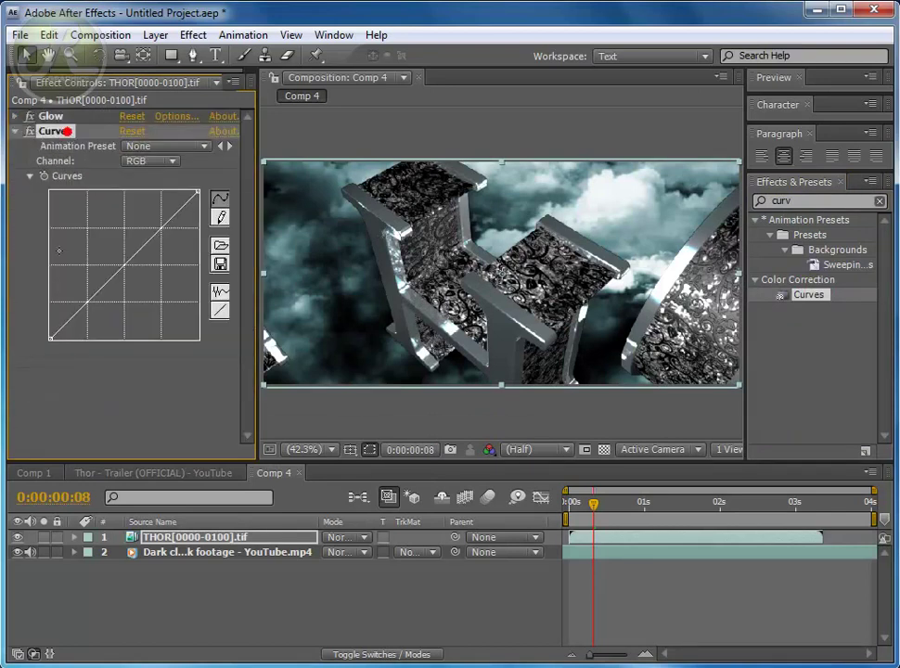
pyautogui.moveTo(86, 303); pyautogui.dragTo(94, 310)
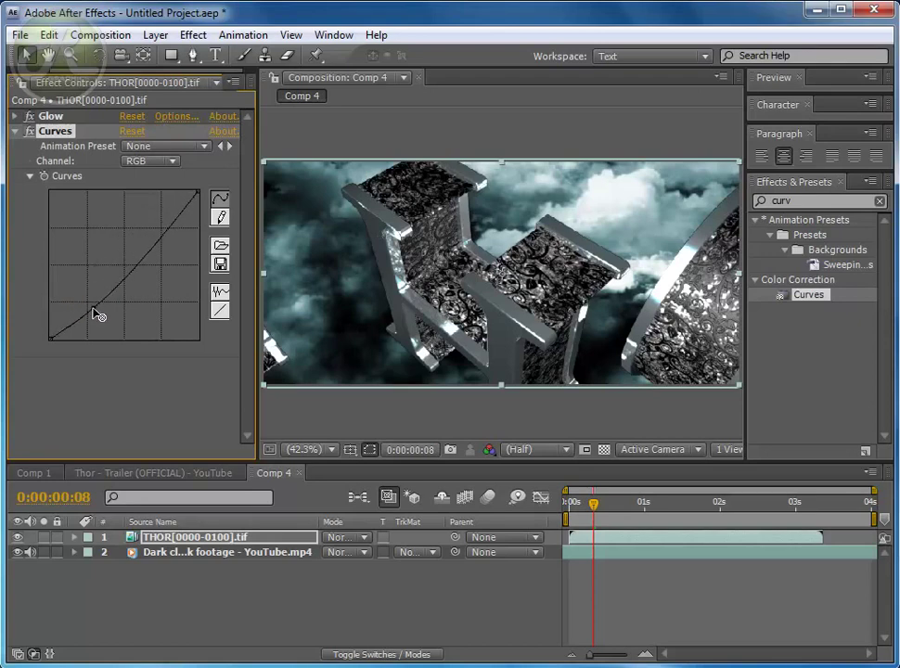
pyautogui.moveTo(95, 315); pyautogui.dragTo(94, 312)
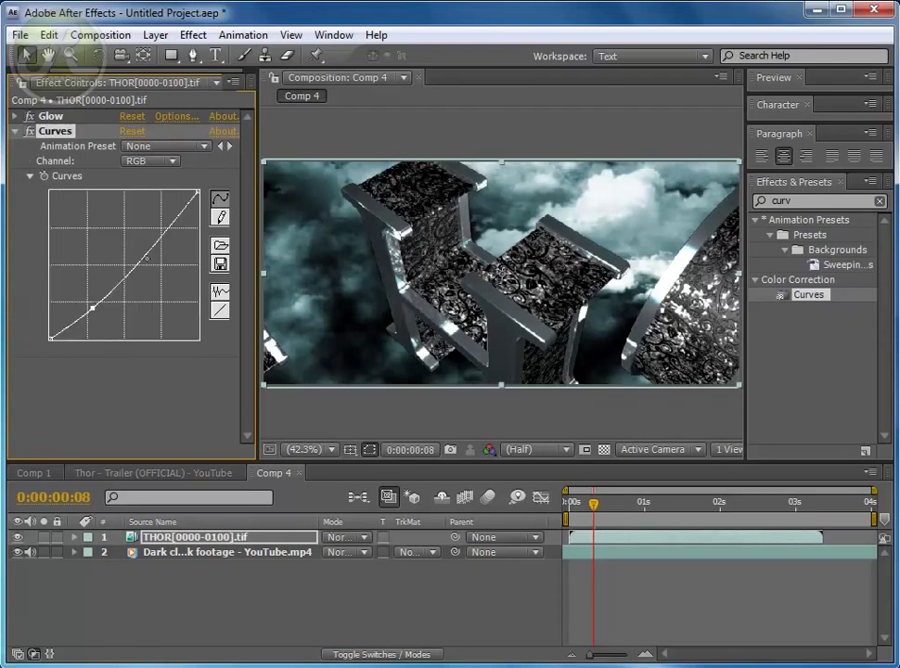
pyautogui.moveTo(159, 240); pyautogui.dragTo(154, 231)
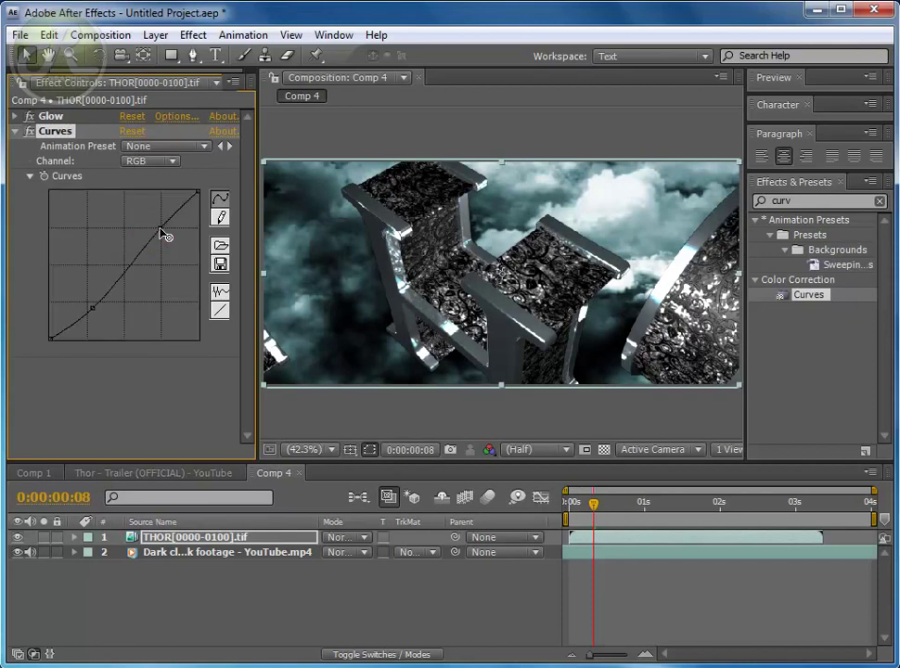
pyautogui.moveTo(154, 231); pyautogui.dragTo(160, 228)
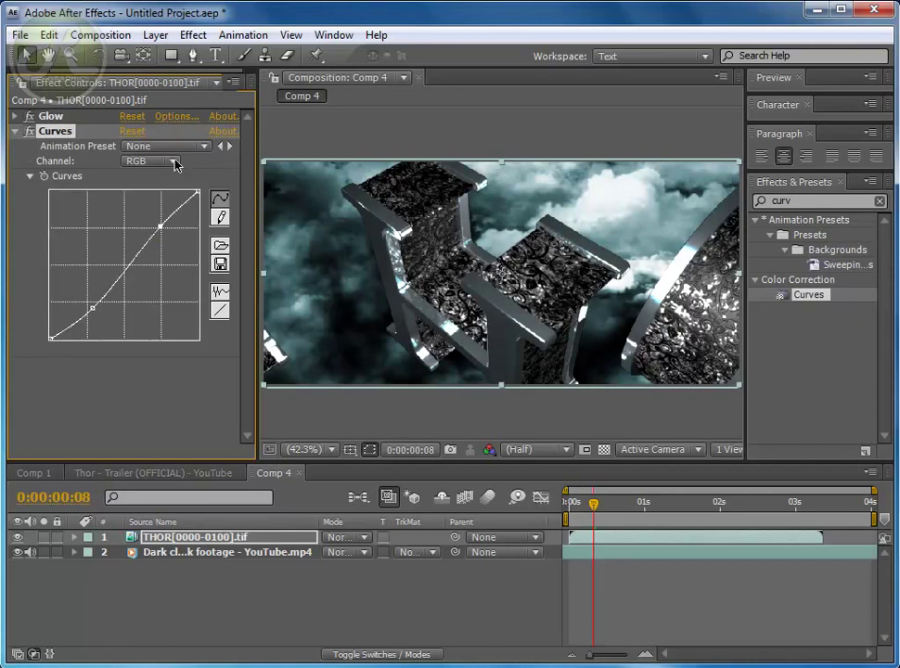
# Step: Lift the Blue channel curve slightly and add a midpoint on the Green channel curve
pyautogui.click(175, 161)
pyautogui.click(158, 222)
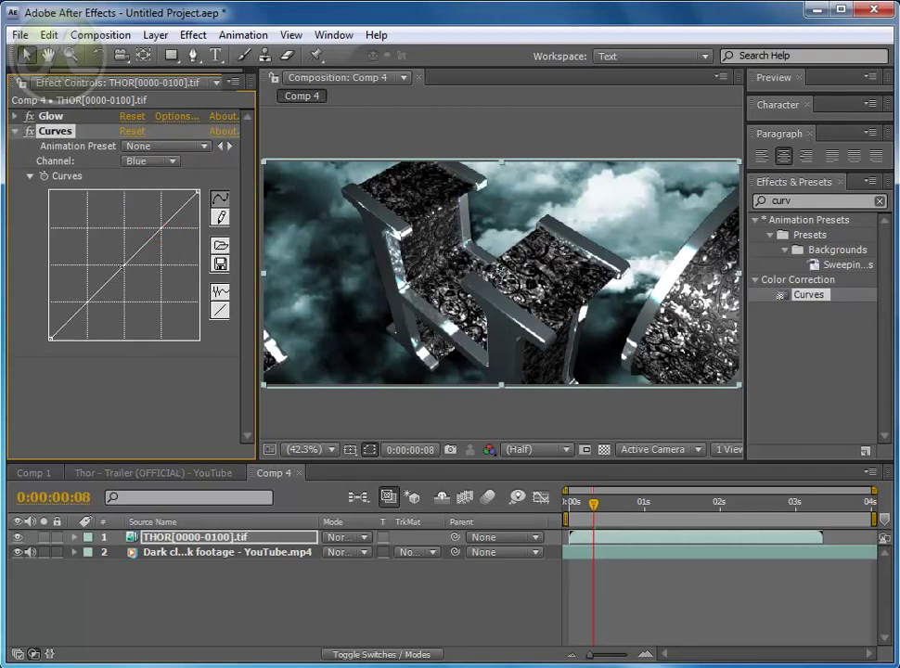
pyautogui.moveTo(125, 267); pyautogui.dragTo(123, 263)
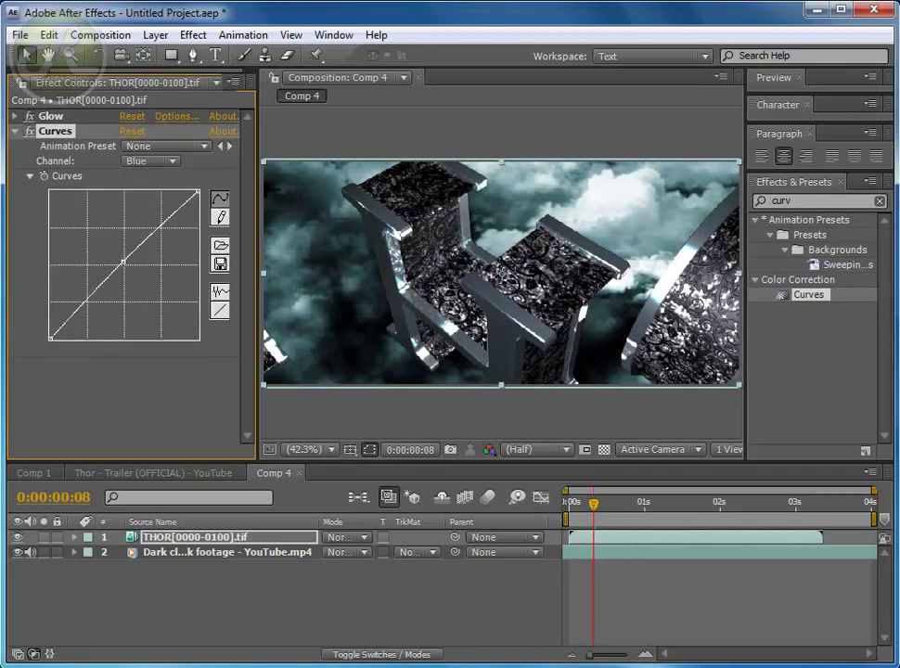
pyautogui.click(172, 161)
pyautogui.click(172, 145)
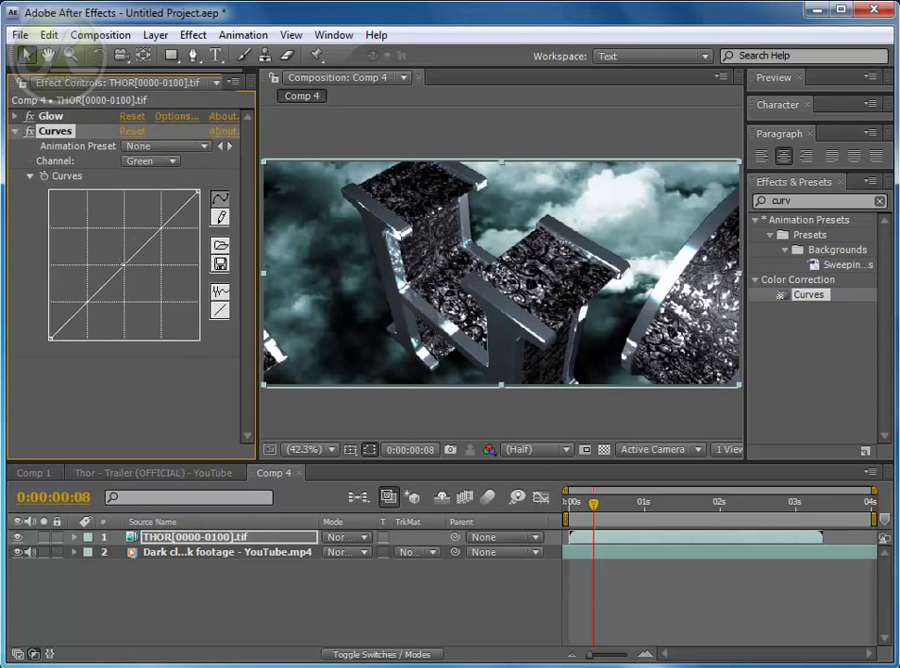
pyautogui.click(123, 266)
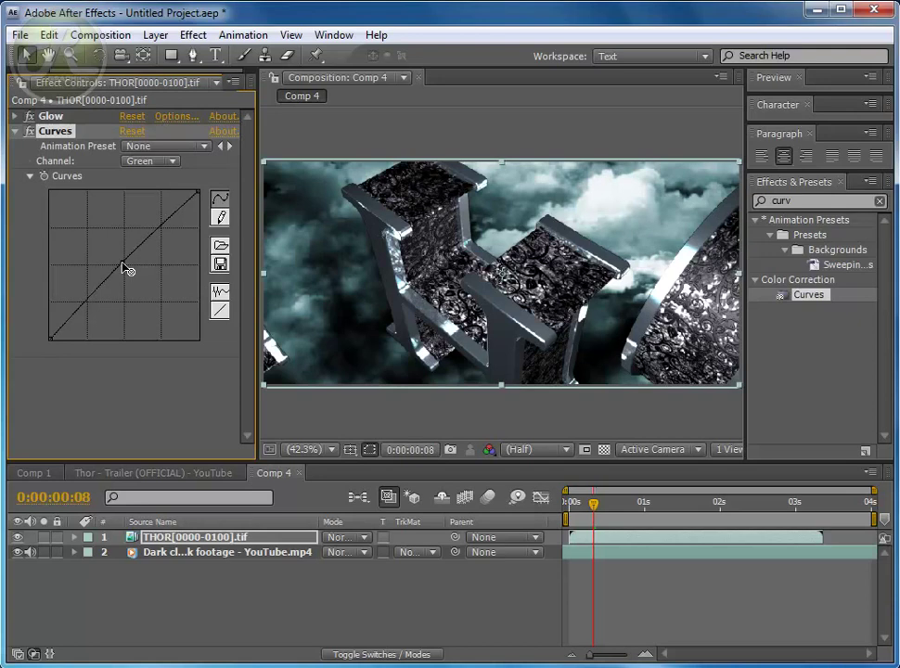
pyautogui.click(122, 264)
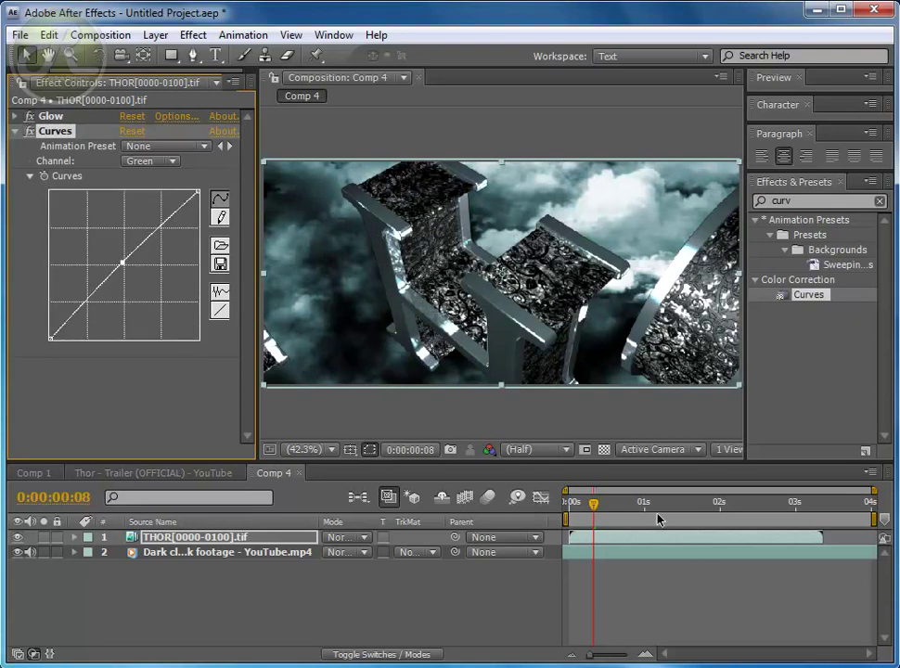
# Step: Scrub through the timeline to check the THOR title, then return to the first frame
pyautogui.moveTo(594, 506)
pyautogui.mouseDown()
pyautogui.moveTo(696, 507)
pyautogui.moveTo(684, 507)
pyautogui.mouseUp()
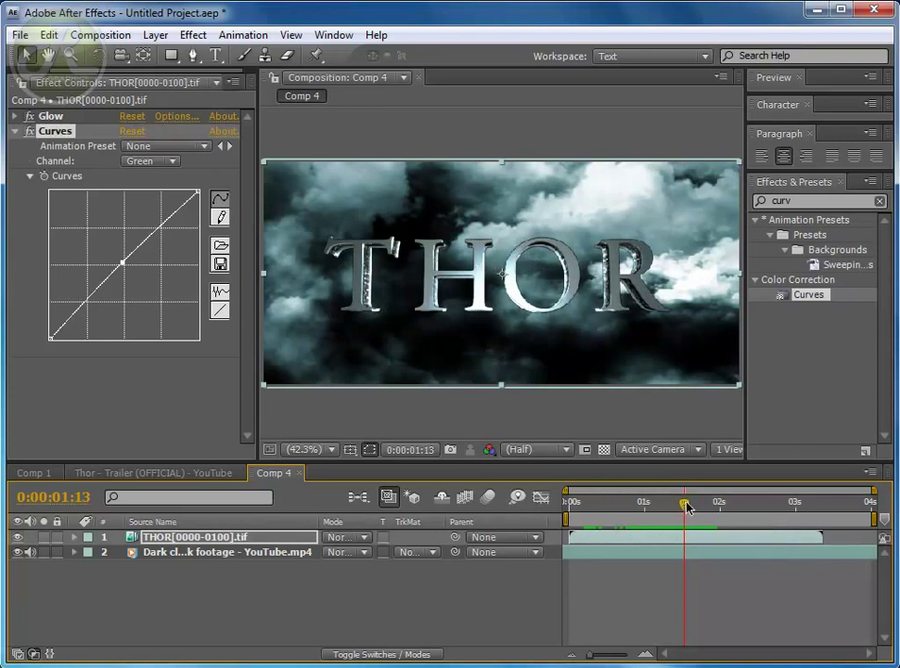
pyautogui.moveTo(686, 506); pyautogui.dragTo(748, 506)
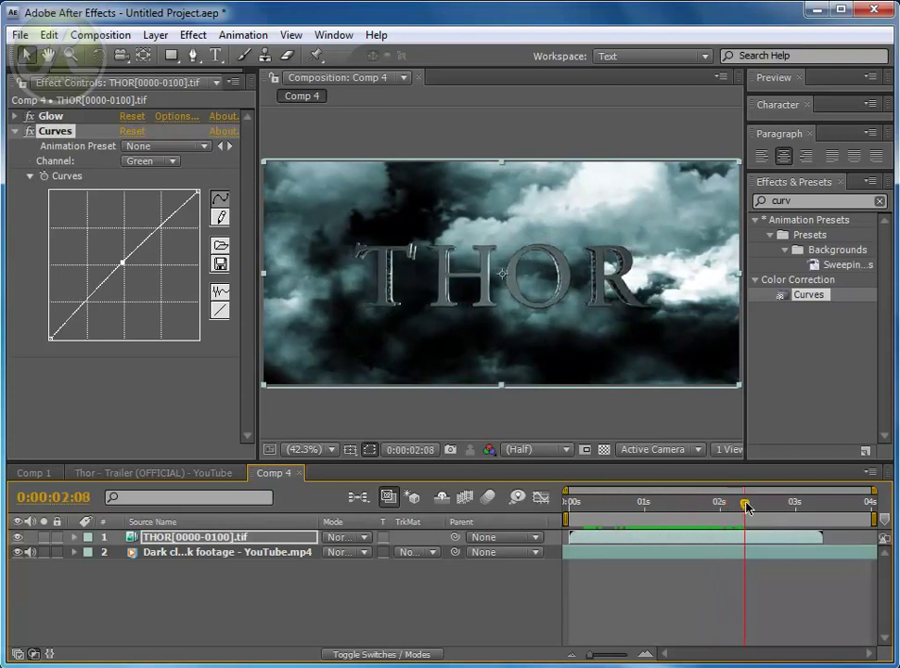
pyautogui.moveTo(748, 507); pyautogui.dragTo(570, 507)
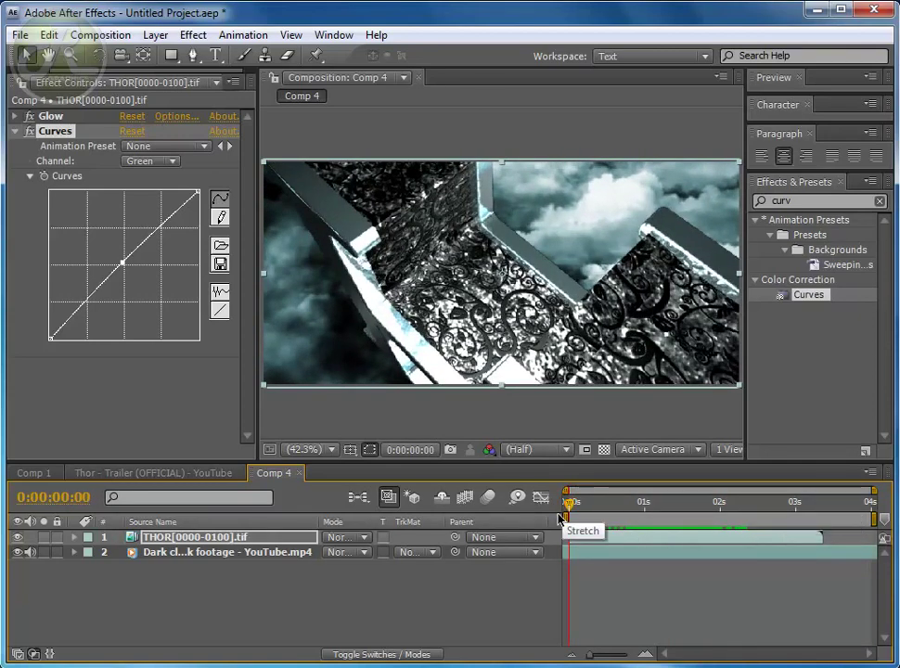
# Step: Steepen the RGB curve into a three-point S with darker shadows, and set viewer resolution to Full
pyautogui.click(176, 162)
pyautogui.click(158, 120)
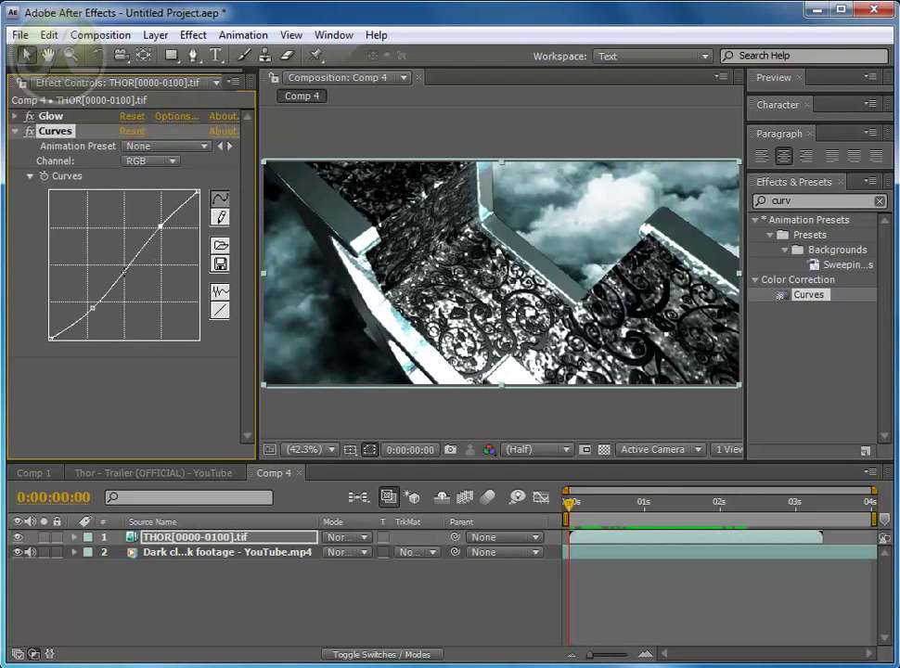
pyautogui.click(122, 264)
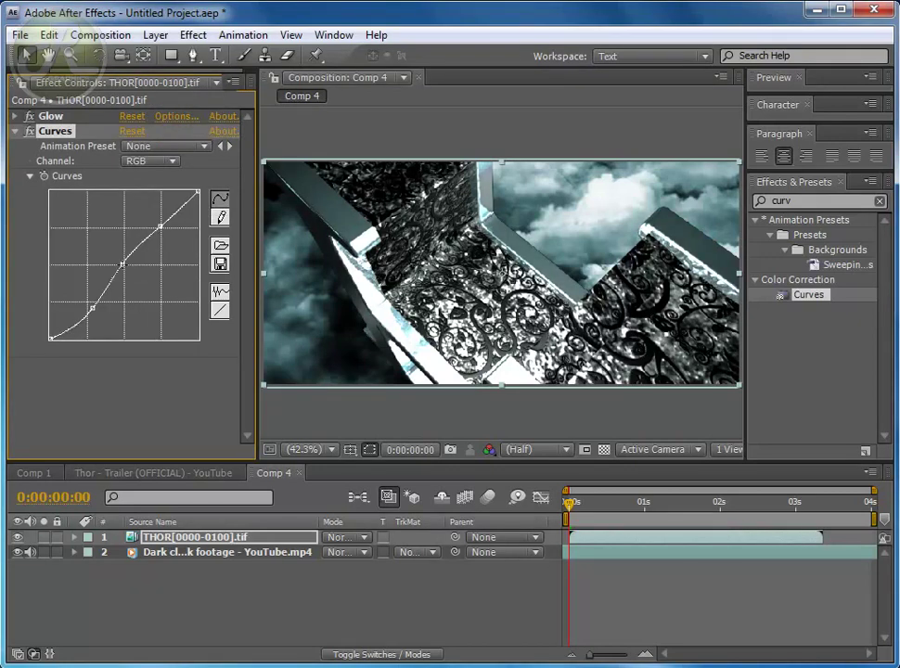
pyautogui.moveTo(121, 264)
pyautogui.mouseDown()
pyautogui.moveTo(130, 273)
pyautogui.moveTo(124, 267)
pyautogui.mouseUp()
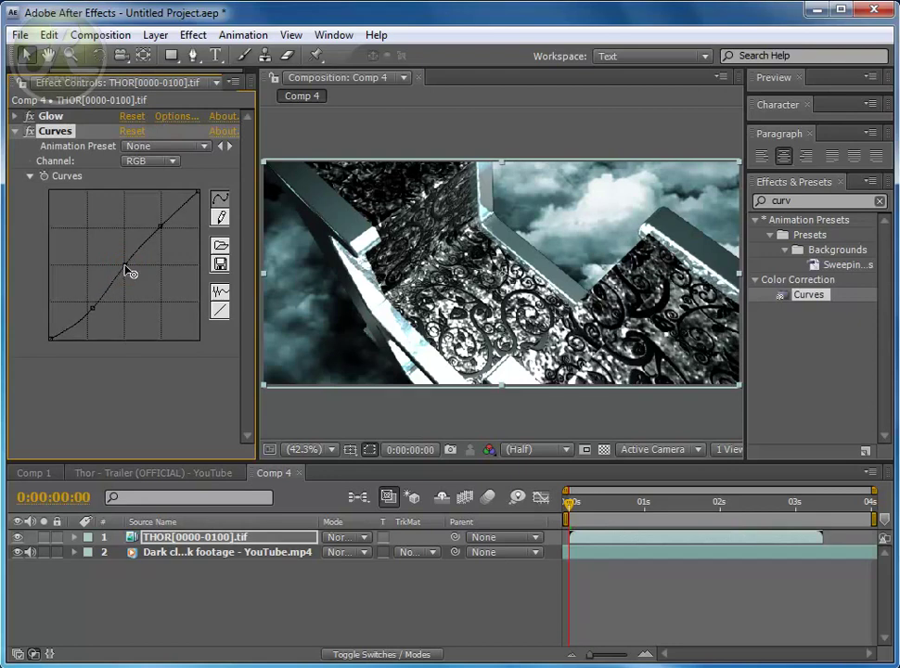
pyautogui.moveTo(92, 306); pyautogui.dragTo(105, 308)
pyautogui.click(105, 310)
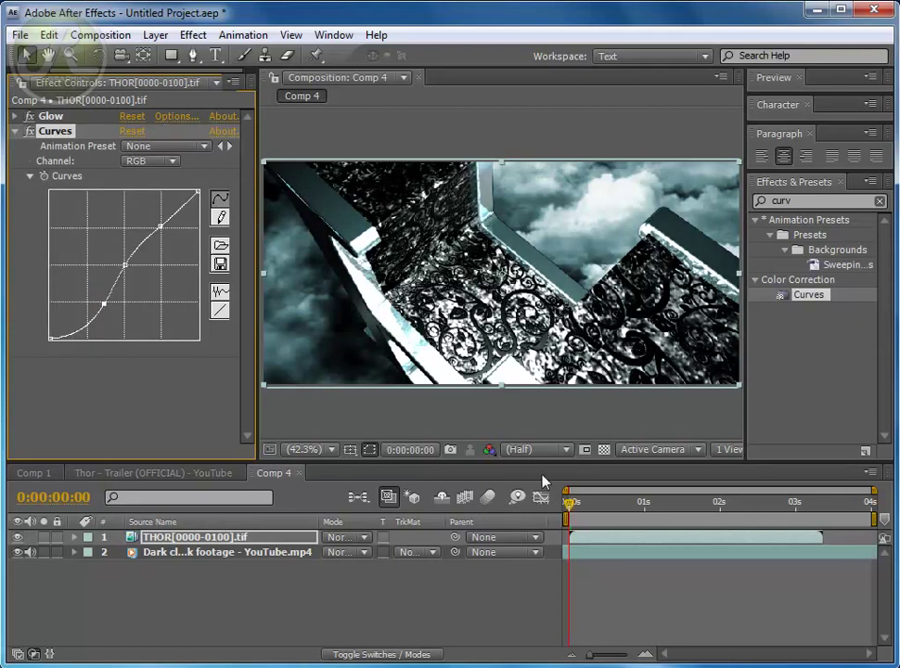
pyautogui.click(529, 450)
pyautogui.click(531, 497)
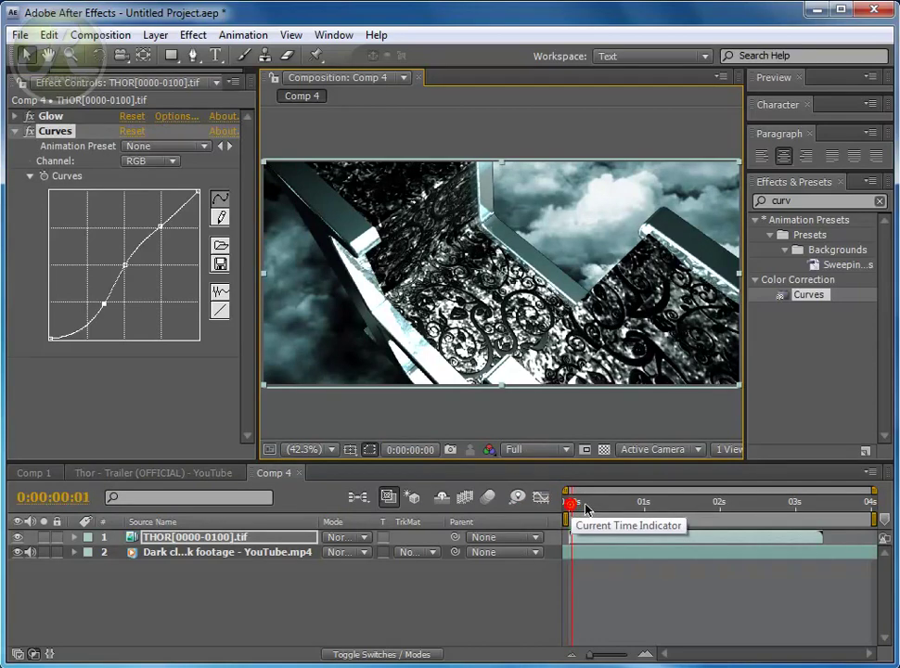
# Step: Scrub the playhead to frame 0:00:00:14, where the THOR letters are in view
pyautogui.moveTo(569, 502)
pyautogui.mouseDown()
pyautogui.moveTo(660, 508)
pyautogui.moveTo(613, 509)
pyautogui.mouseUp()
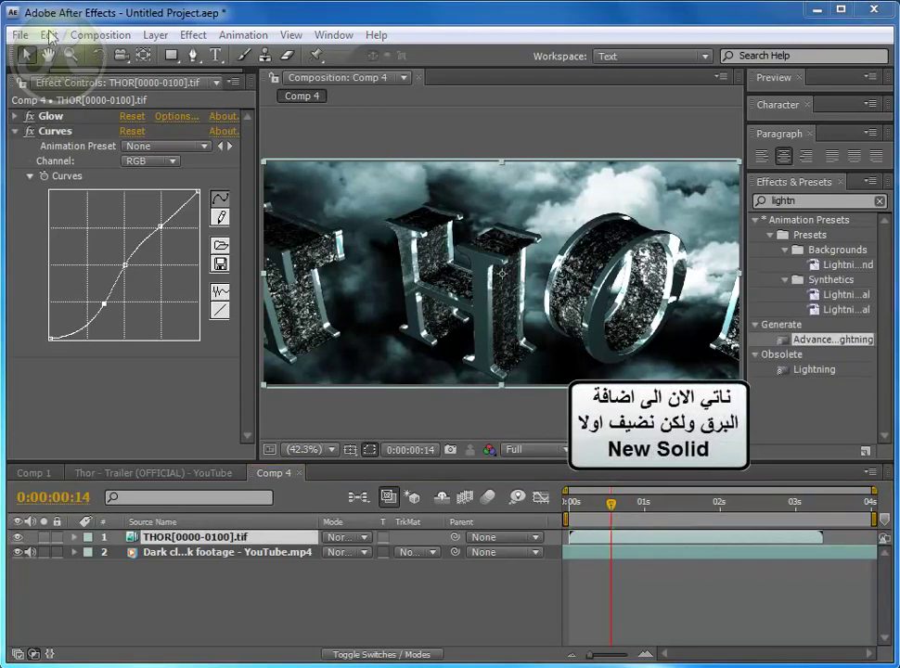
pyautogui.click(155, 34)
# Step: Add a default full-frame orange solid, Orange Solid 2, and search the effects for 'lightn'
pyautogui.click(145, 22)
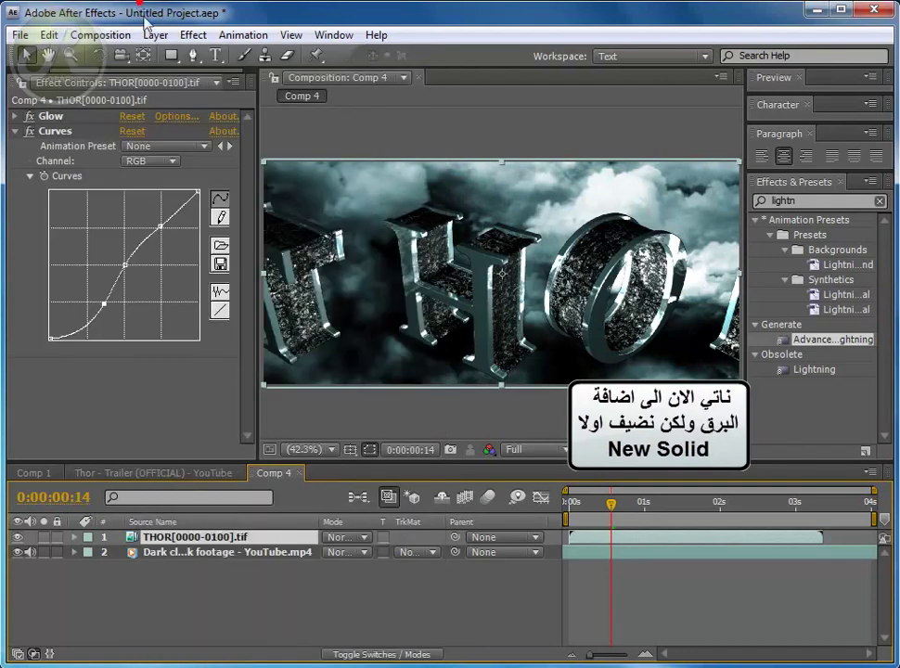
pyautogui.click(155, 34)
pyautogui.moveTo(176, 55)
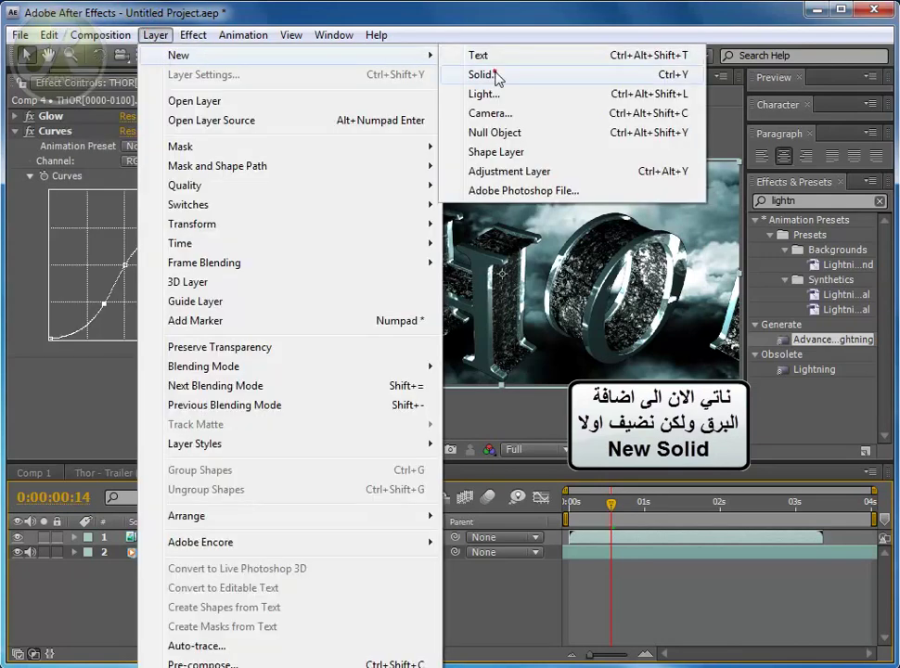
pyautogui.click(482, 74)
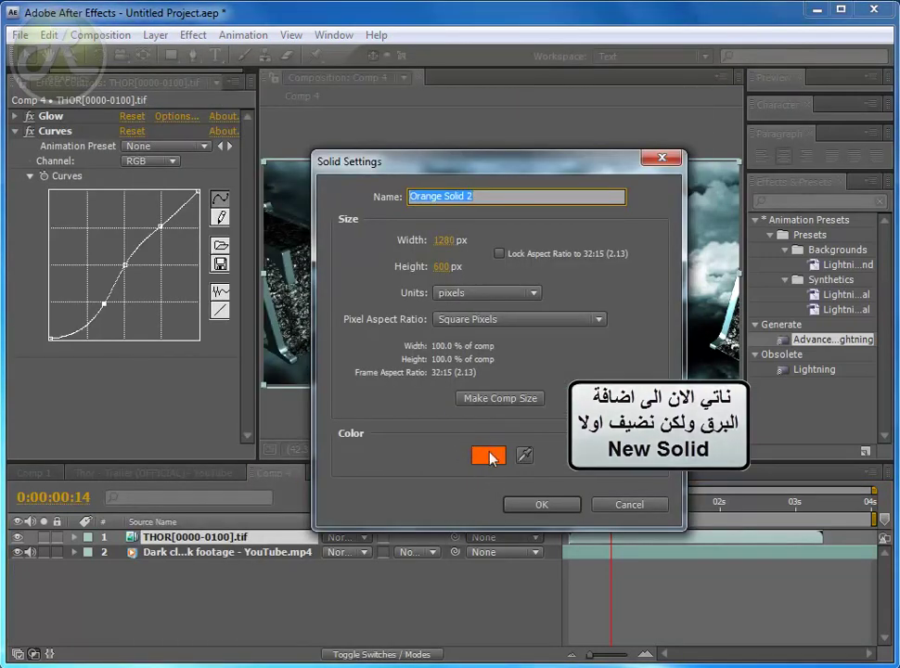
pyautogui.click(557, 507)
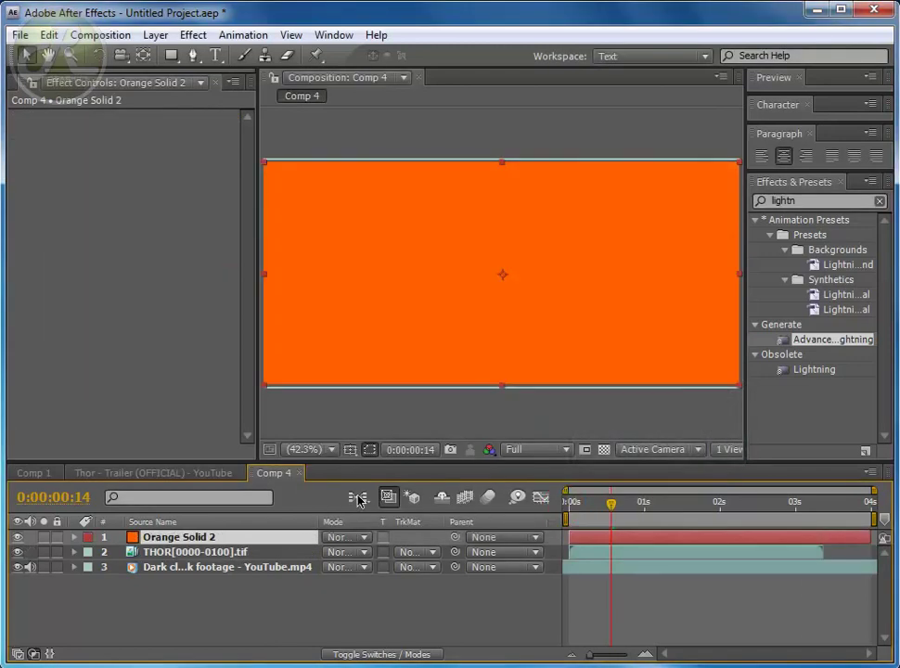
pyautogui.click(802, 199)
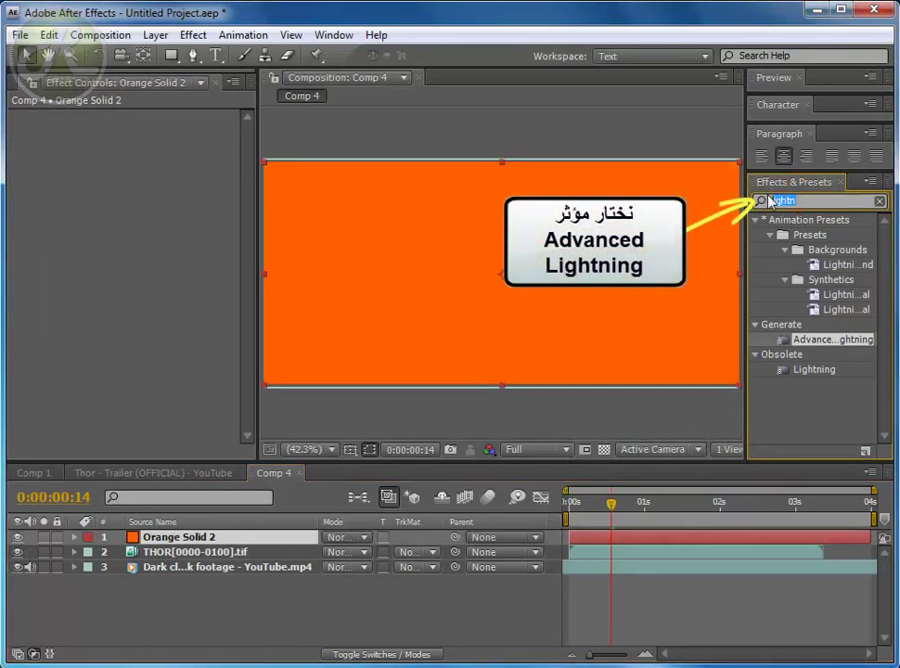
pyautogui.write('l')
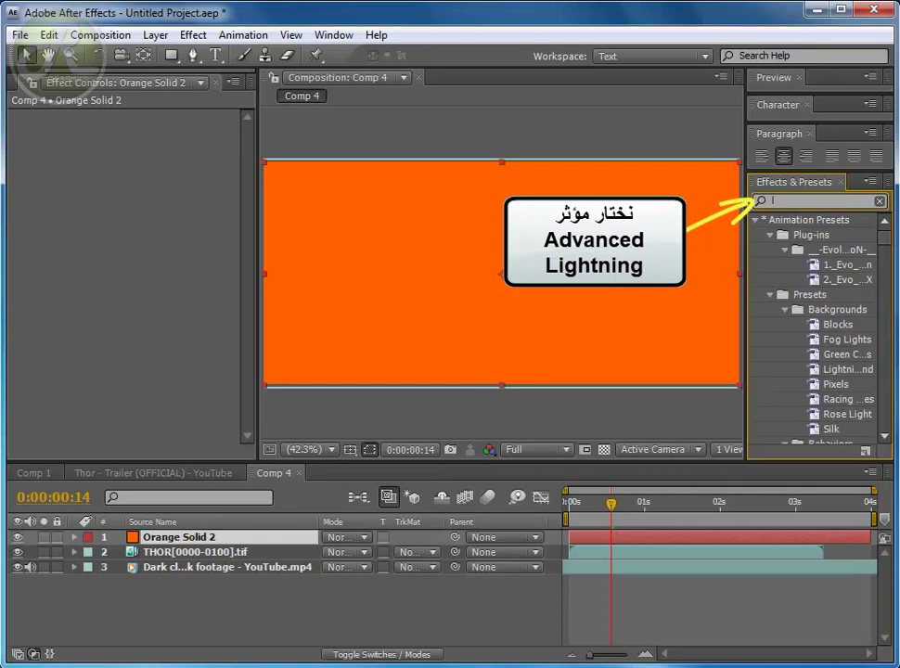
pyautogui.write('ightn')
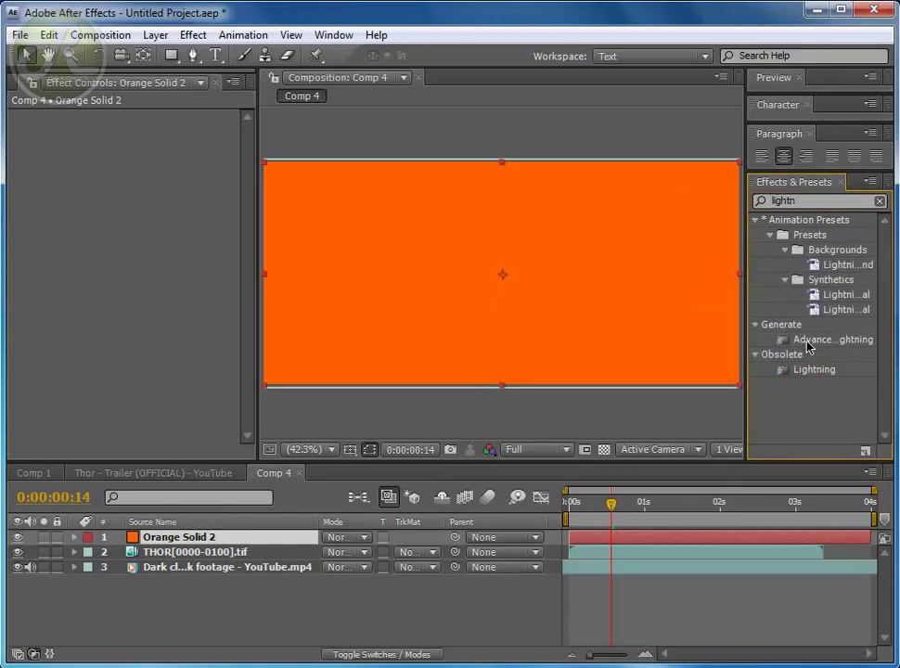
# Step: Apply Advanced Lightning to the solid, set Core Radius 6.7, and sample the core colour from the image
pyautogui.moveTo(815, 338)
pyautogui.mouseDown()
pyautogui.moveTo(520, 299)
pyautogui.moveTo(511, 355)
pyautogui.mouseUp()
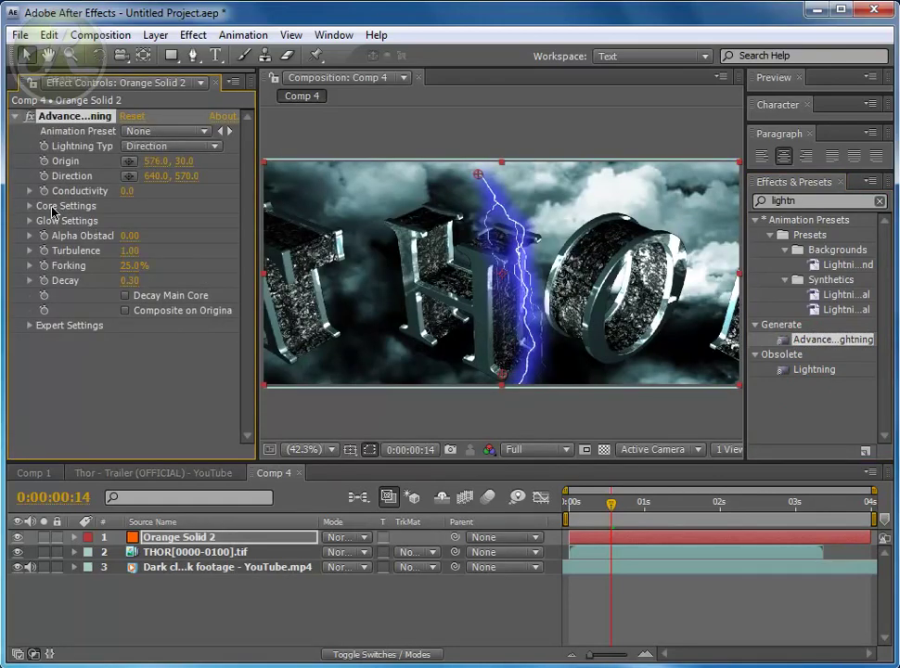
pyautogui.click(29, 205)
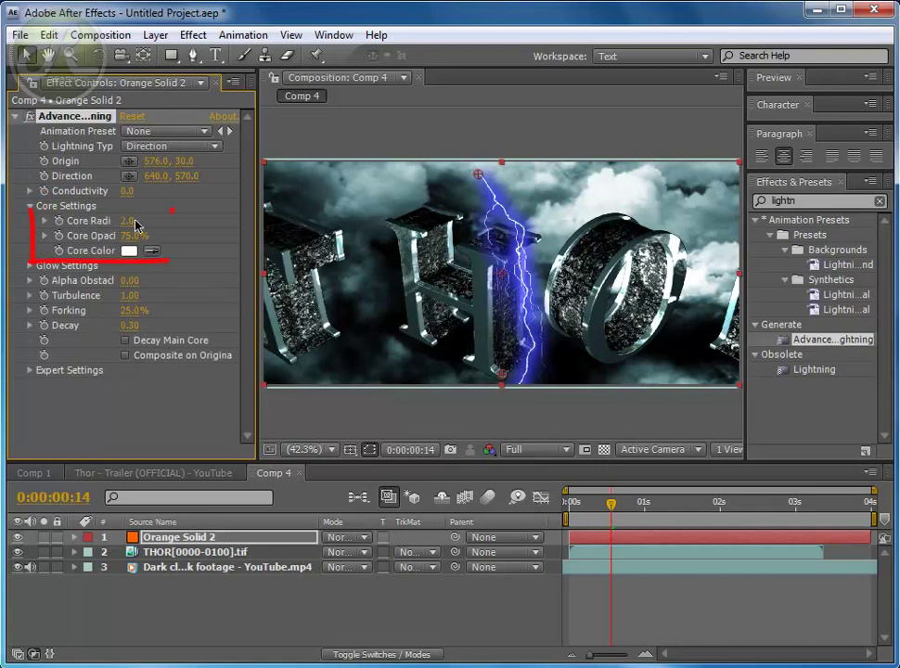
pyautogui.click(135, 221)
pyautogui.write('6.7')
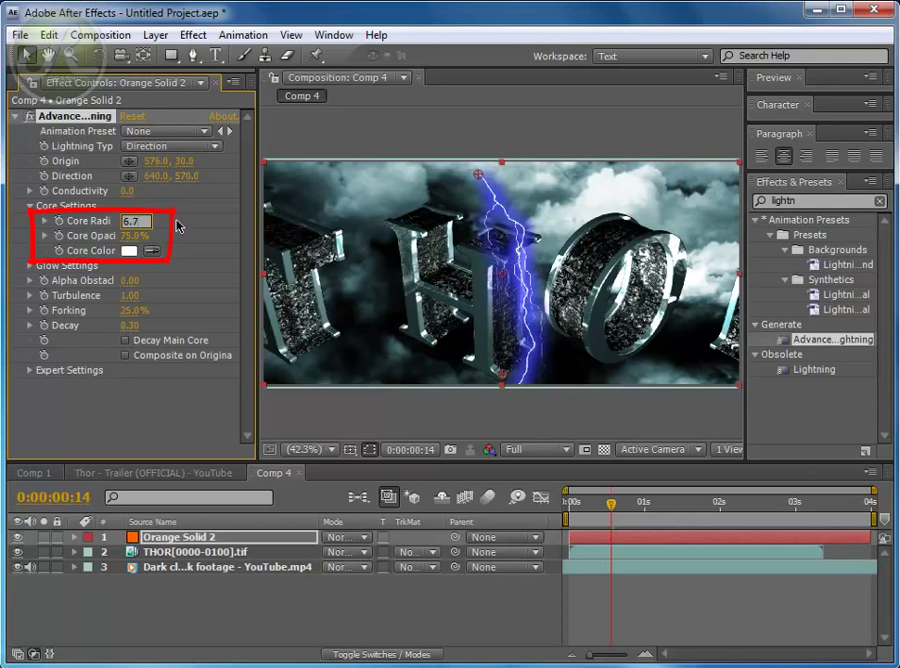
pyautogui.press('Return')
pyautogui.click(151, 251)
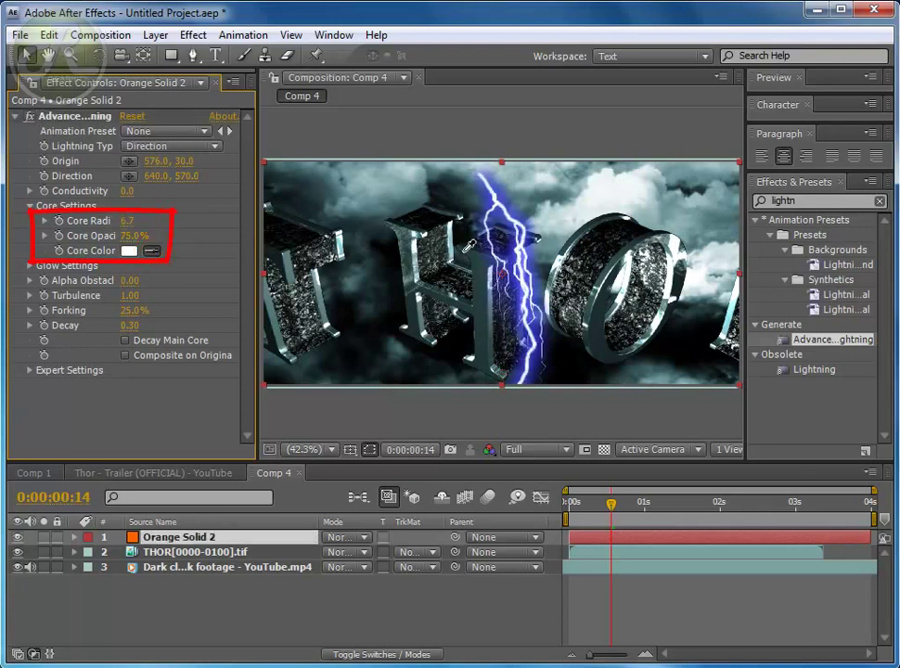
pyautogui.click(636, 182)
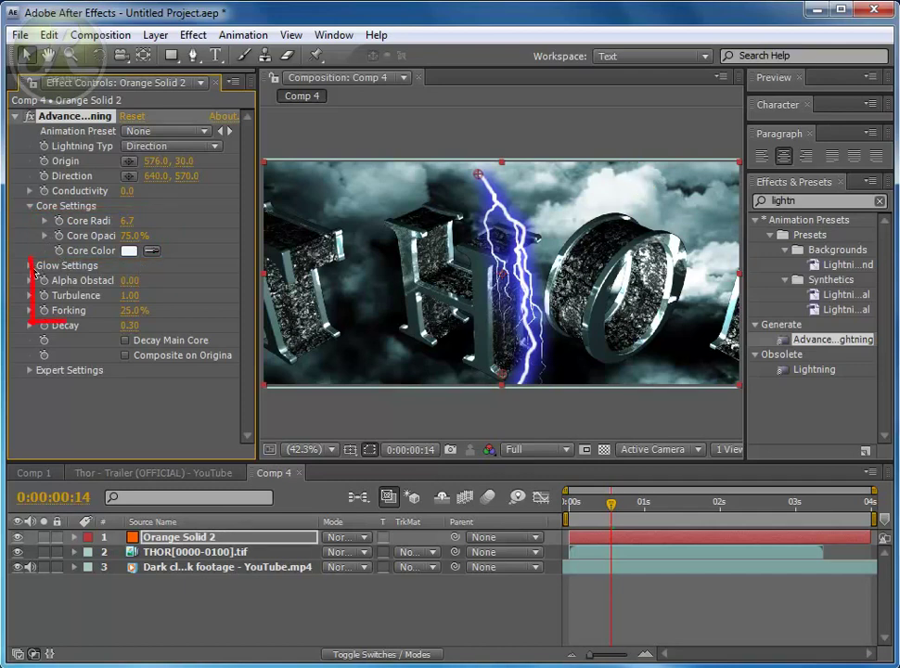
# Step: Set Glow Radius 51.7 and Glow Opacity 52.4%, and sample the glow colour from the clouds
pyautogui.click(32, 267)
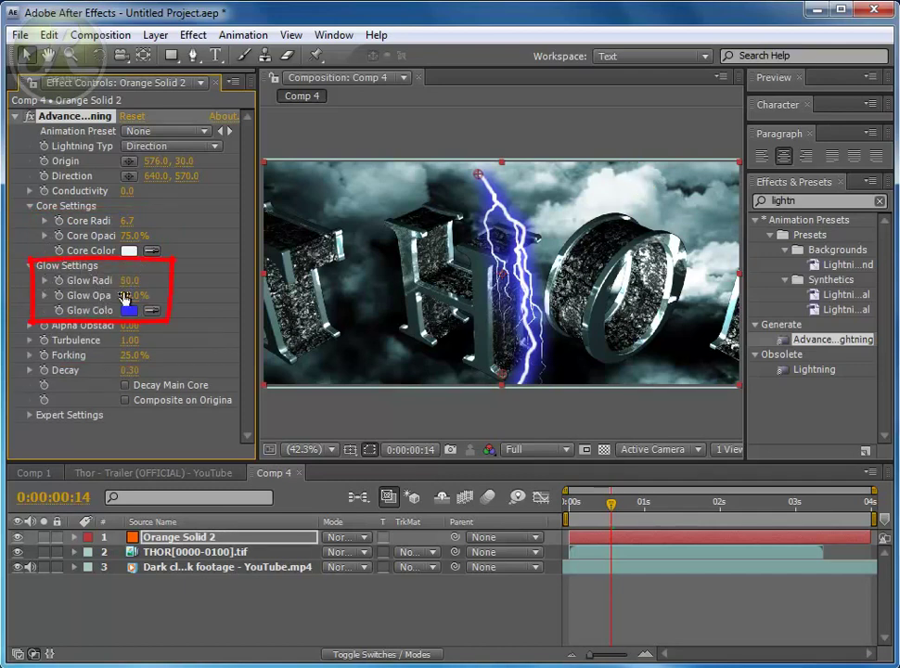
pyautogui.click(128, 281)
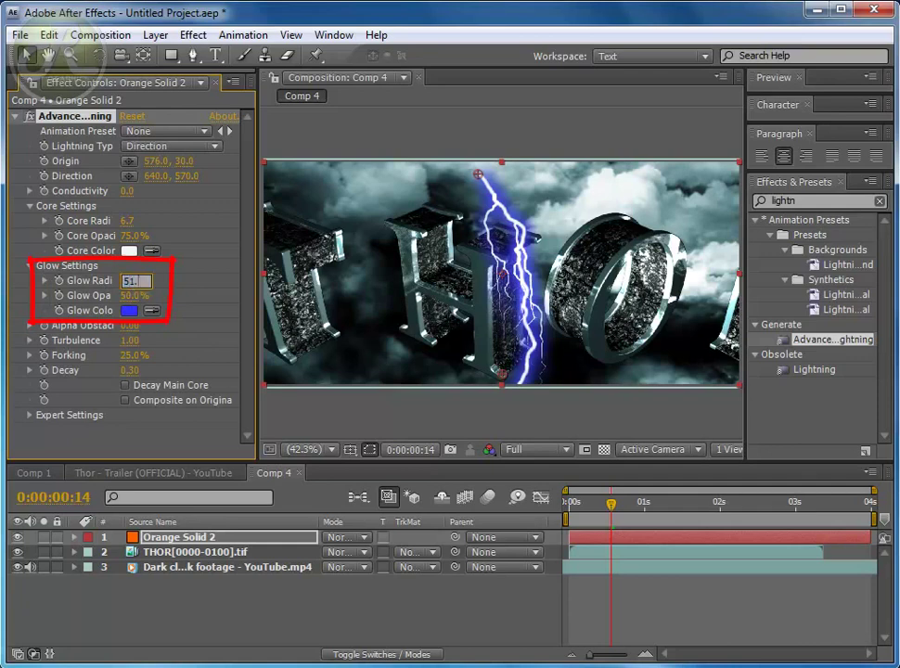
pyautogui.write('7')
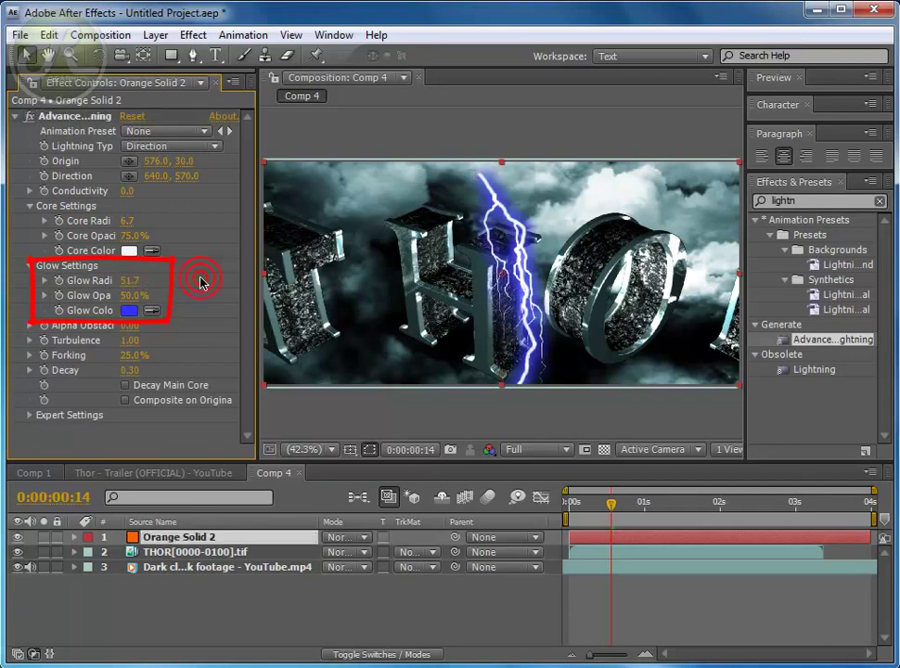
pyautogui.click(128, 296)
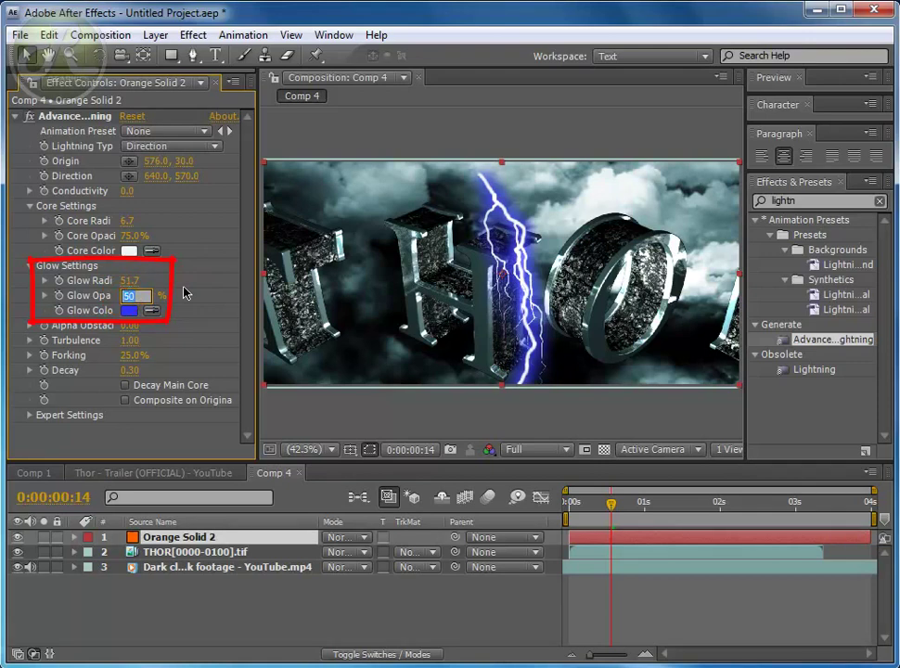
pyautogui.write('5')
pyautogui.click(215, 289)
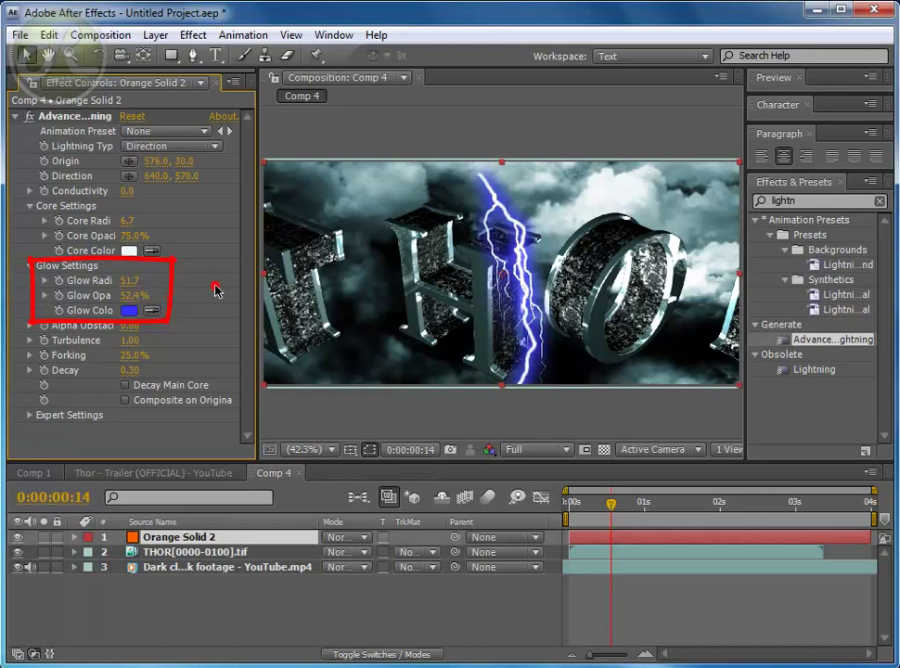
pyautogui.click(151, 311)
pyautogui.click(662, 204)
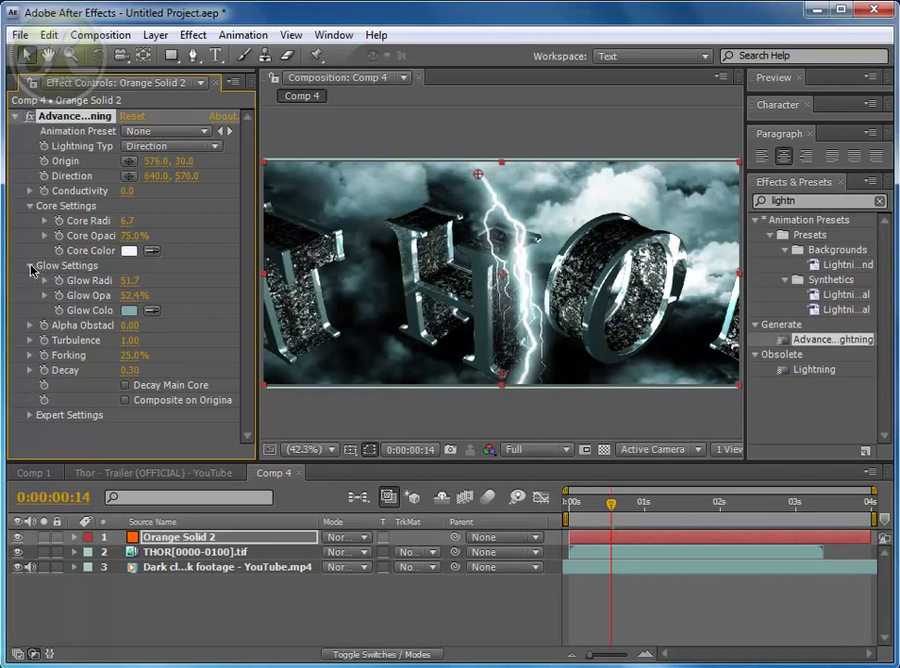
# Step: Collapse Core and Glow Settings, then set Turbulence to 1.31 and Forking to 26%
pyautogui.click(29, 265)
pyautogui.click(30, 206)
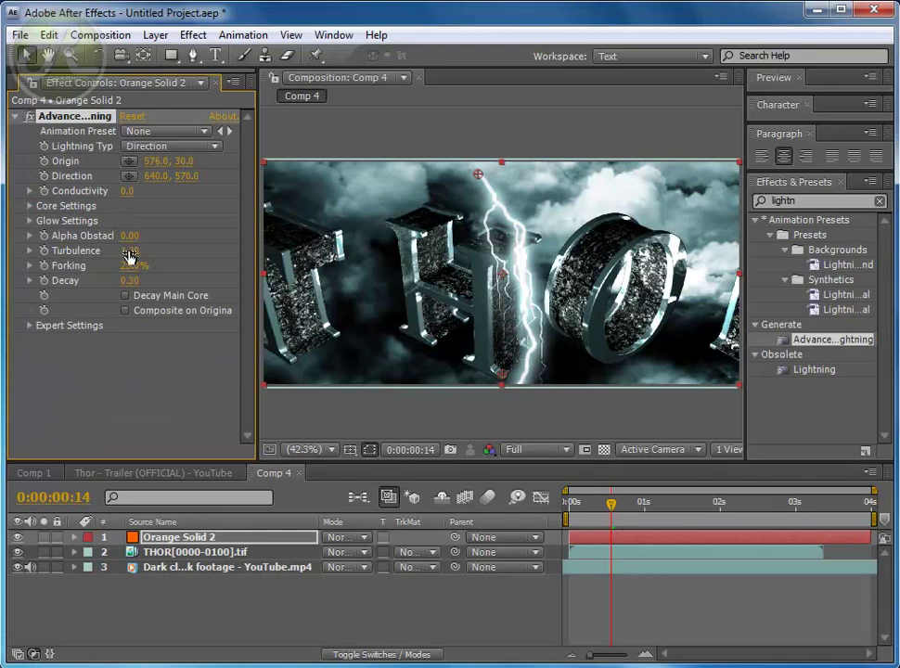
pyautogui.moveTo(130, 258); pyautogui.dragTo(154, 251)
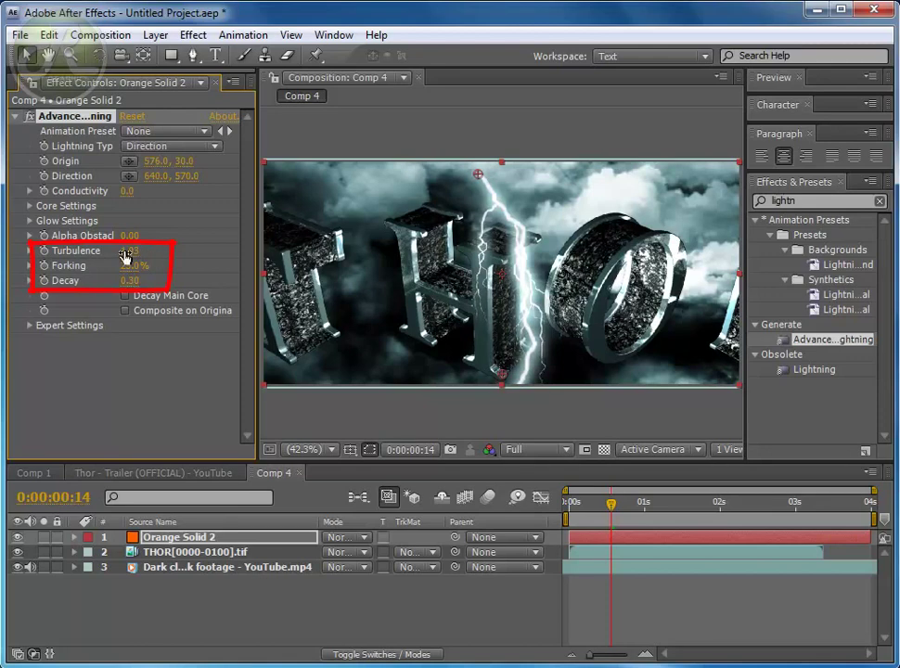
pyautogui.click(130, 251)
pyautogui.write('1.31')
pyautogui.press('Return')
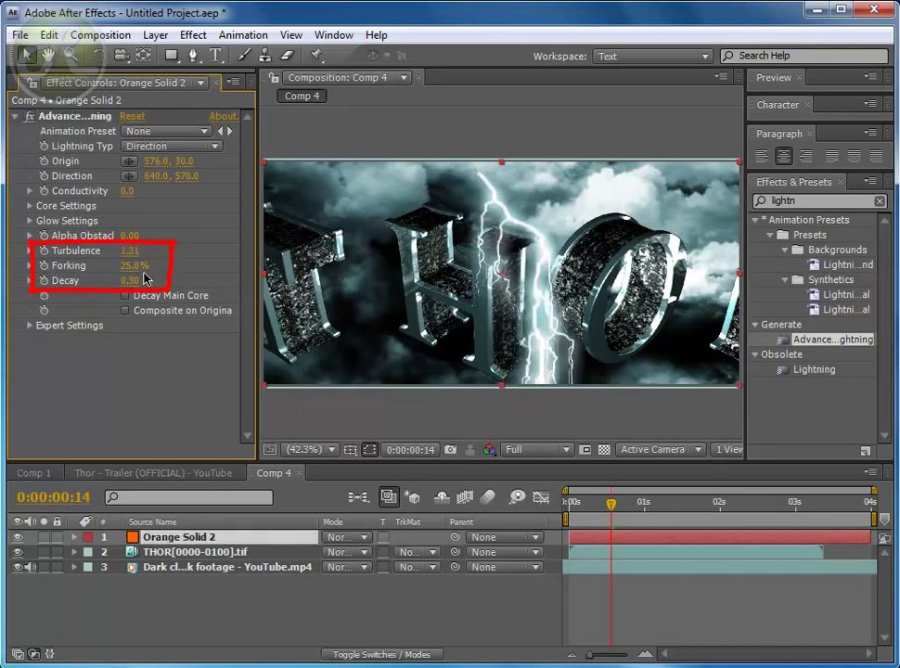
pyautogui.click(127, 266)
pyautogui.write('26')
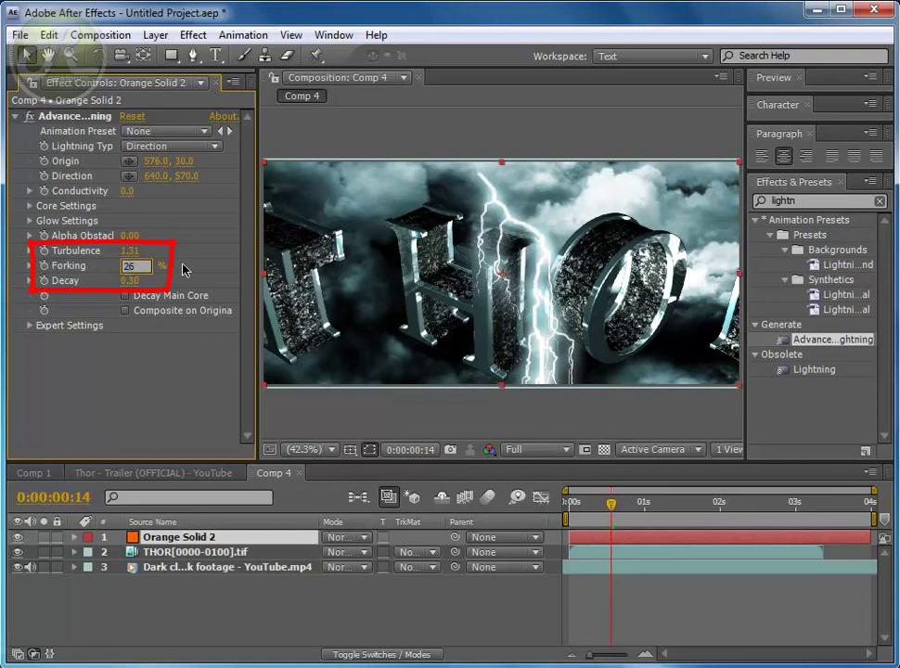
pyautogui.press('Return')
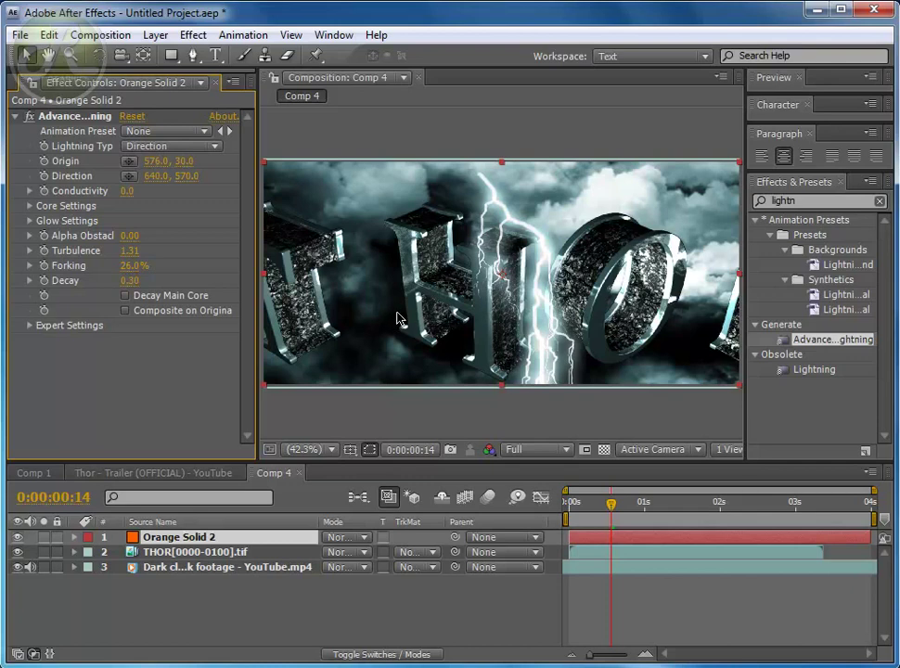
pyautogui.scroll(-2, 398, 318)
# Step: Drag the lightning Origin off the left edge to −140, 114 and the Direction to 1444, 566
pyautogui.moveTo(259, 348); pyautogui.dragTo(161, 348)
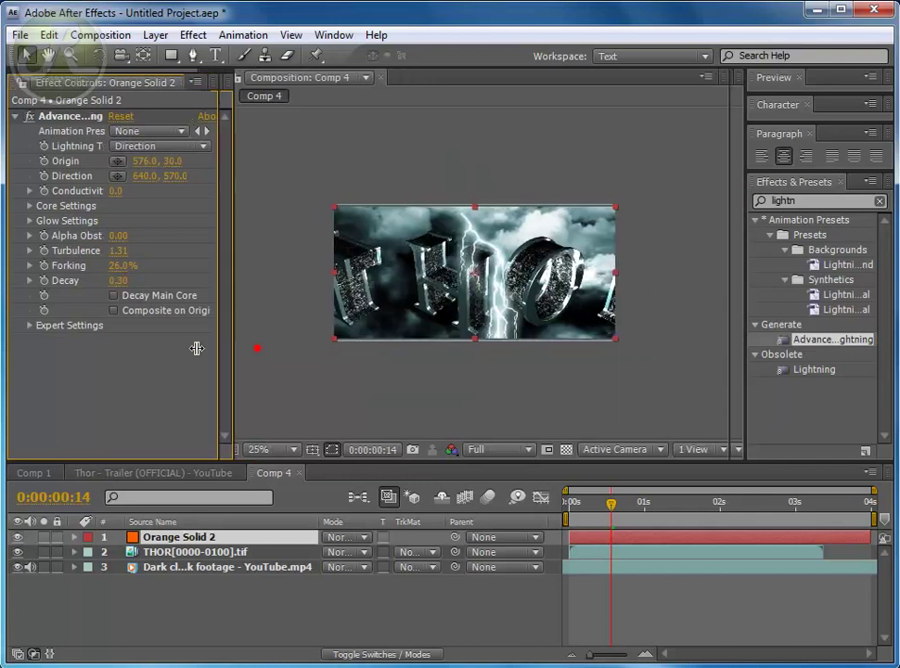
pyautogui.press('.')
pyautogui.press('.')
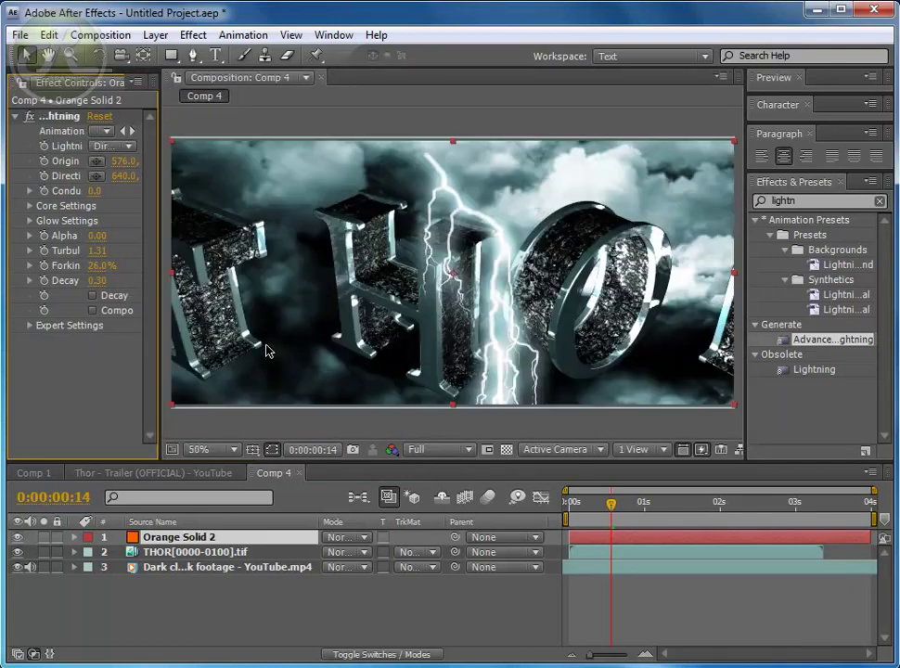
pyautogui.click(63, 116)
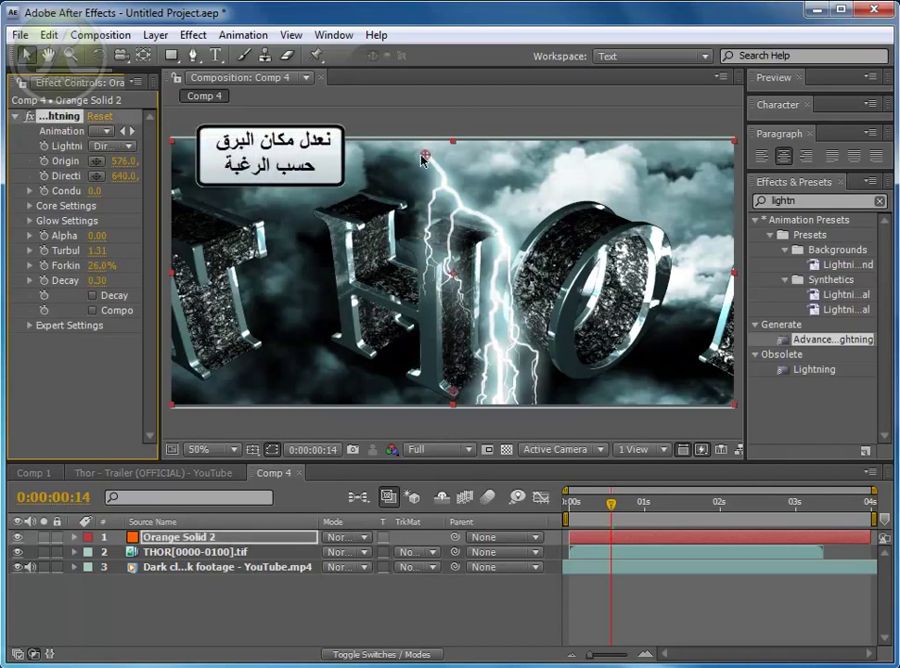
pyautogui.press(',')
pyautogui.press(',')
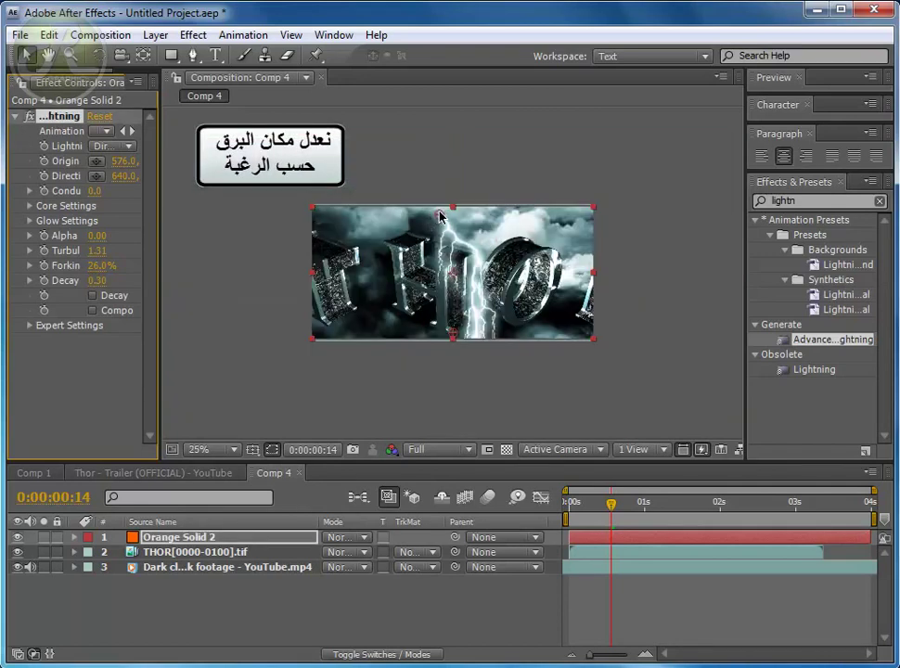
pyautogui.moveTo(439, 214)
pyautogui.mouseDown()
pyautogui.moveTo(288, 242)
pyautogui.moveTo(281, 235)
pyautogui.mouseUp()
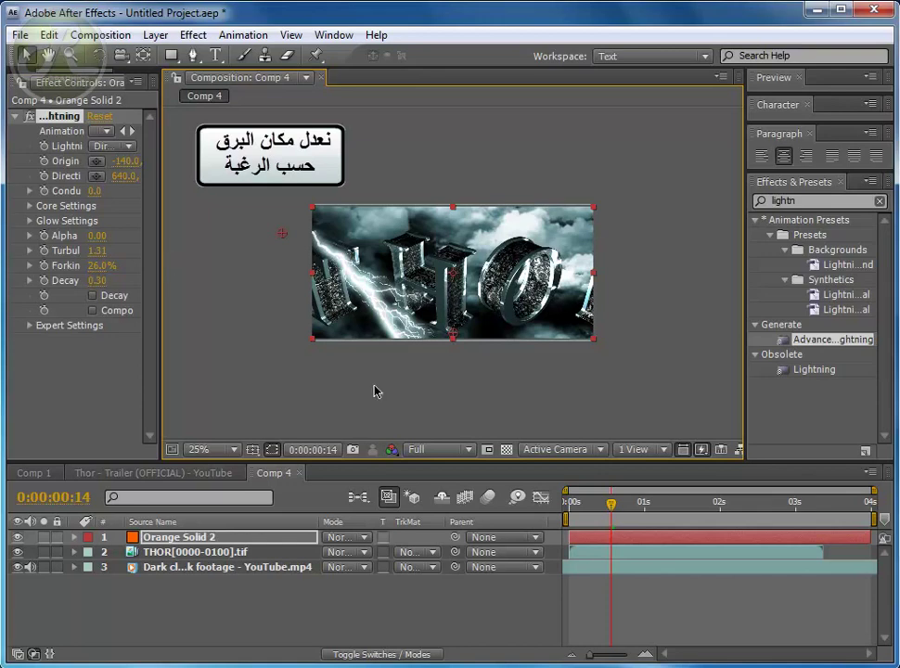
pyautogui.moveTo(452, 336)
pyautogui.mouseDown()
pyautogui.moveTo(586, 321)
pyautogui.moveTo(637, 338)
pyautogui.moveTo(640, 329)
pyautogui.moveTo(630, 337)
pyautogui.mouseUp()
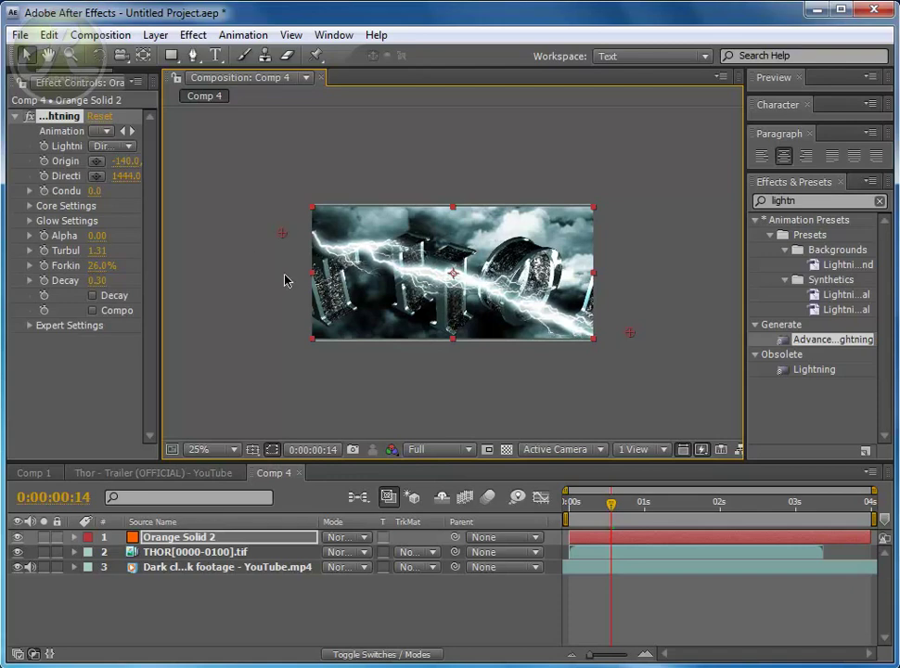
pyautogui.press('.')
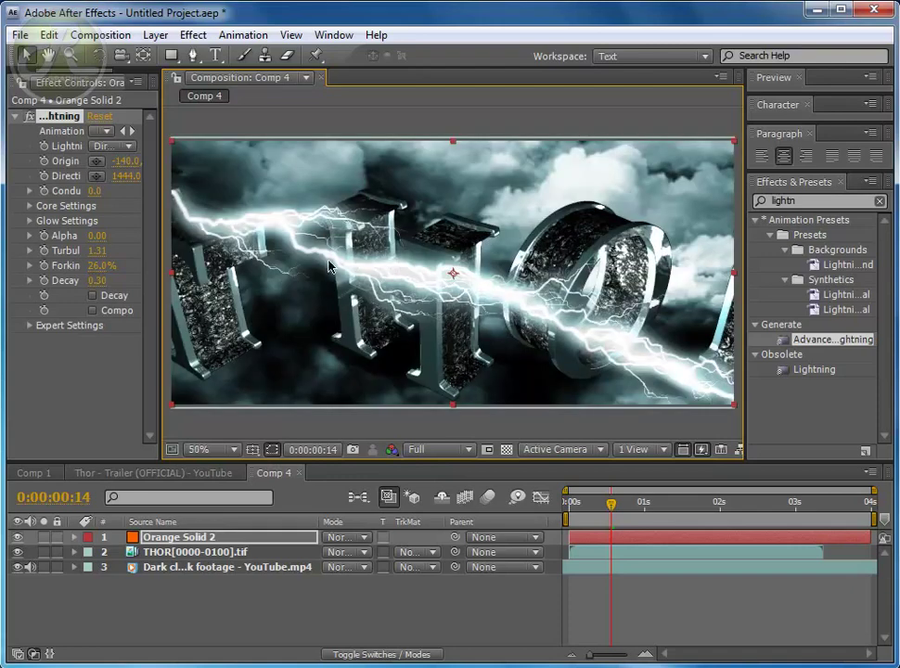
pyautogui.moveTo(161, 209); pyautogui.dragTo(229, 209)
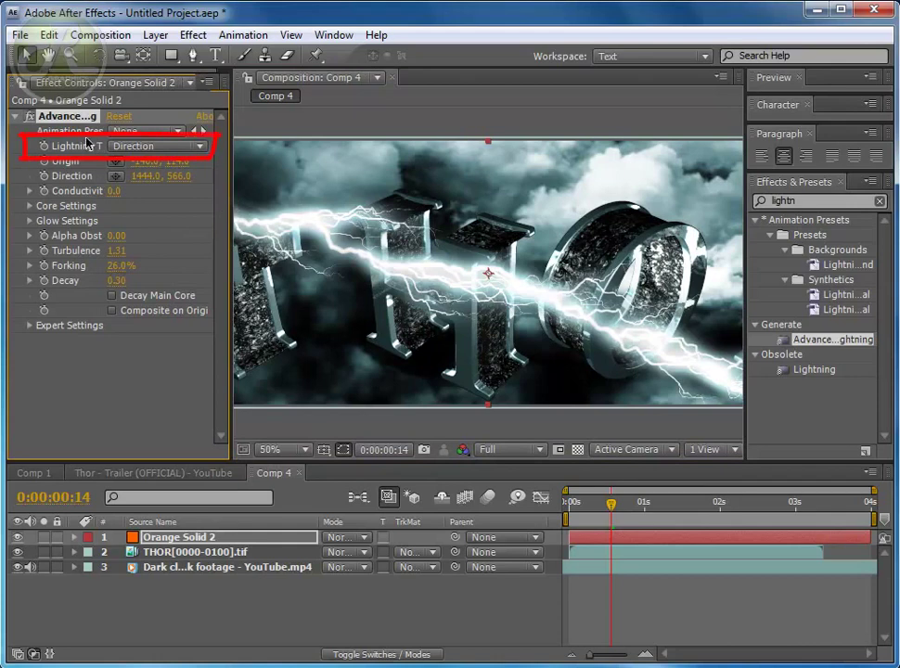
# Step: Switch Lightning Type to Breaking and lower the Origin to −168, 214
pyautogui.click(121, 149)
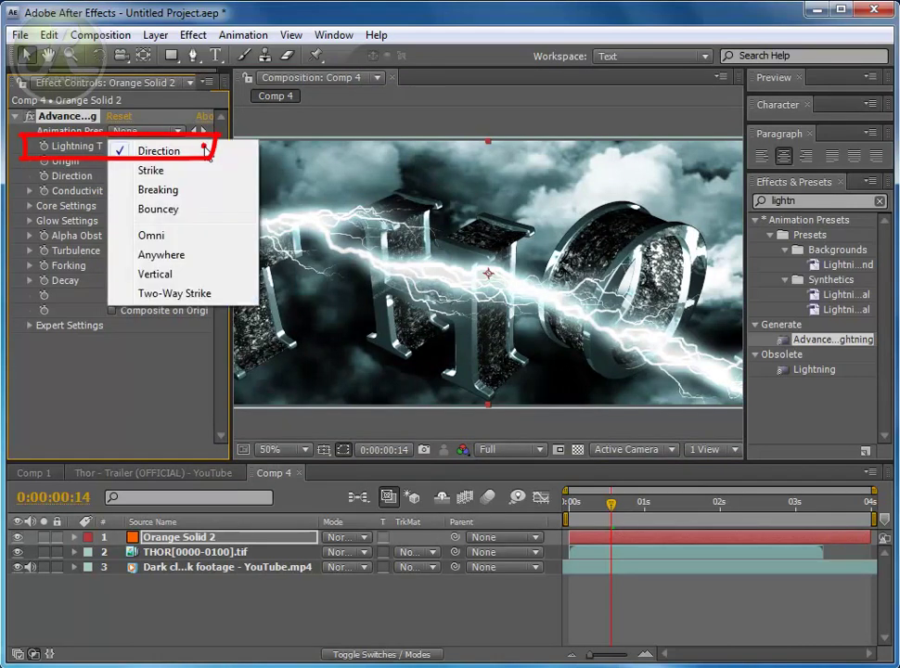
pyautogui.click(144, 191)
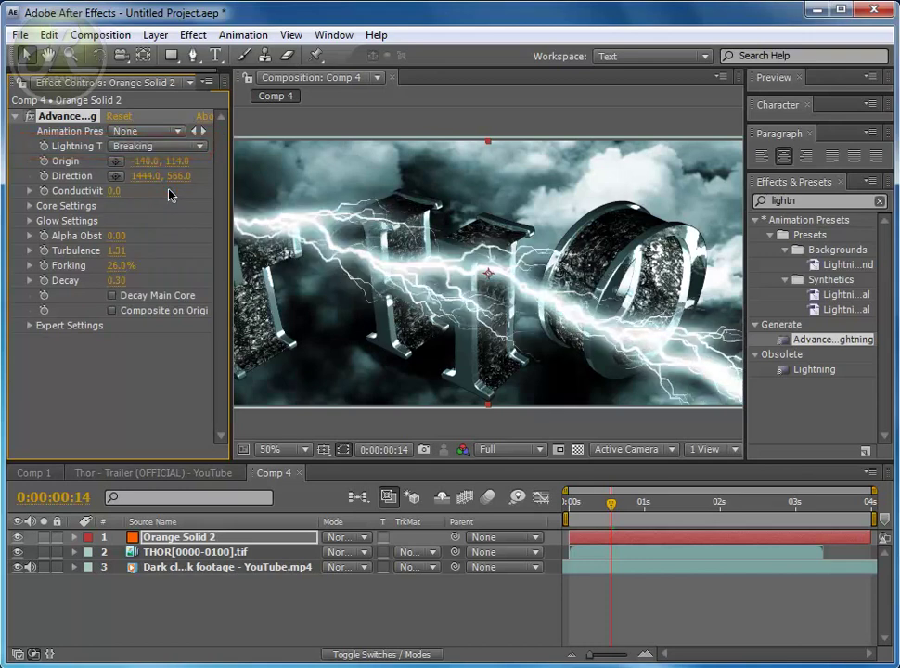
pyautogui.press(',')
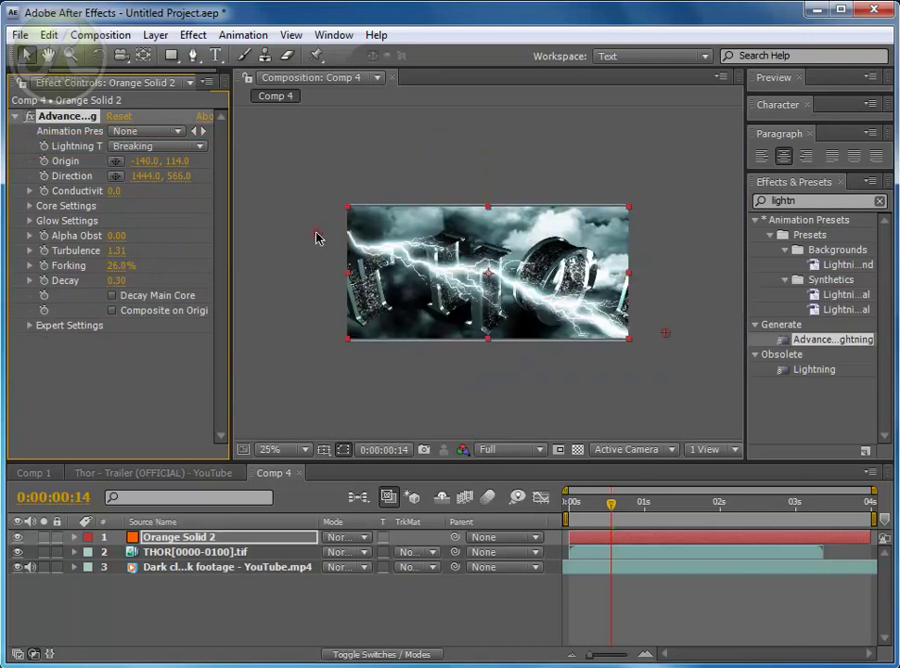
pyautogui.moveTo(315, 235)
pyautogui.mouseDown()
pyautogui.moveTo(311, 263)
pyautogui.moveTo(308, 255)
pyautogui.mouseUp()
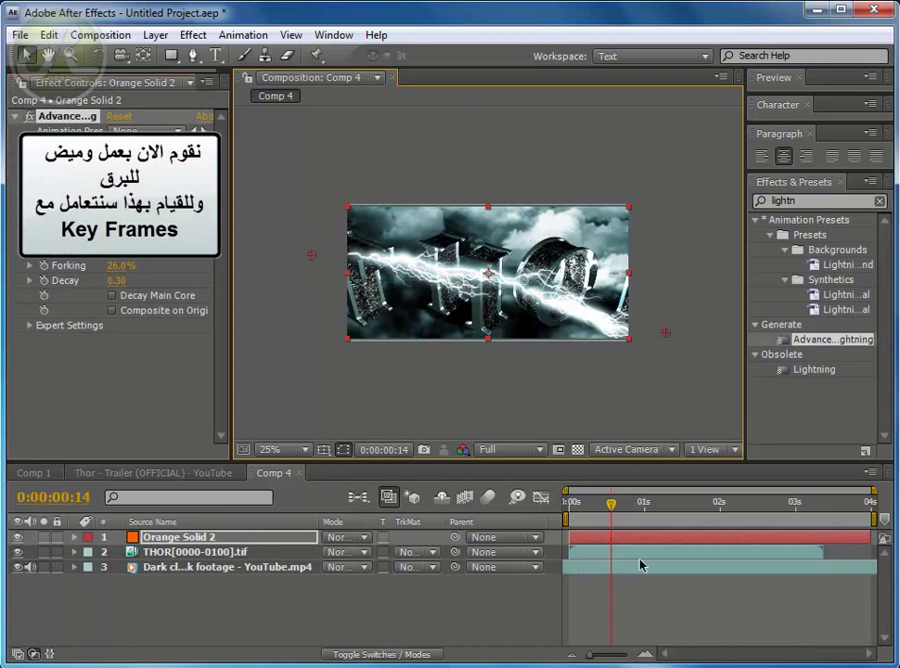
pyautogui.press('.')
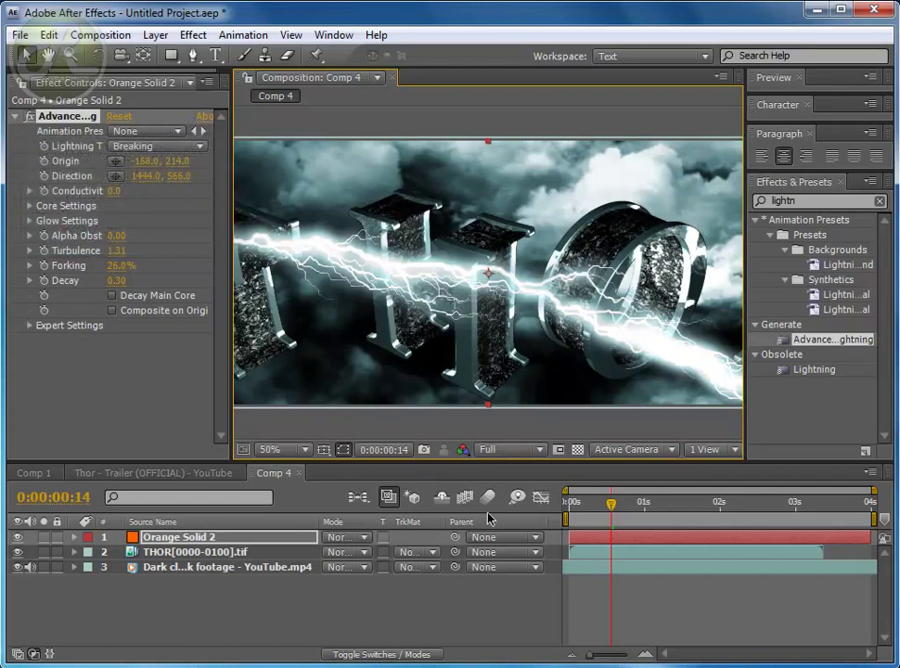
pyautogui.moveTo(611, 504)
pyautogui.mouseDown()
pyautogui.moveTo(564, 508)
pyautogui.moveTo(605, 504)
pyautogui.mouseUp()
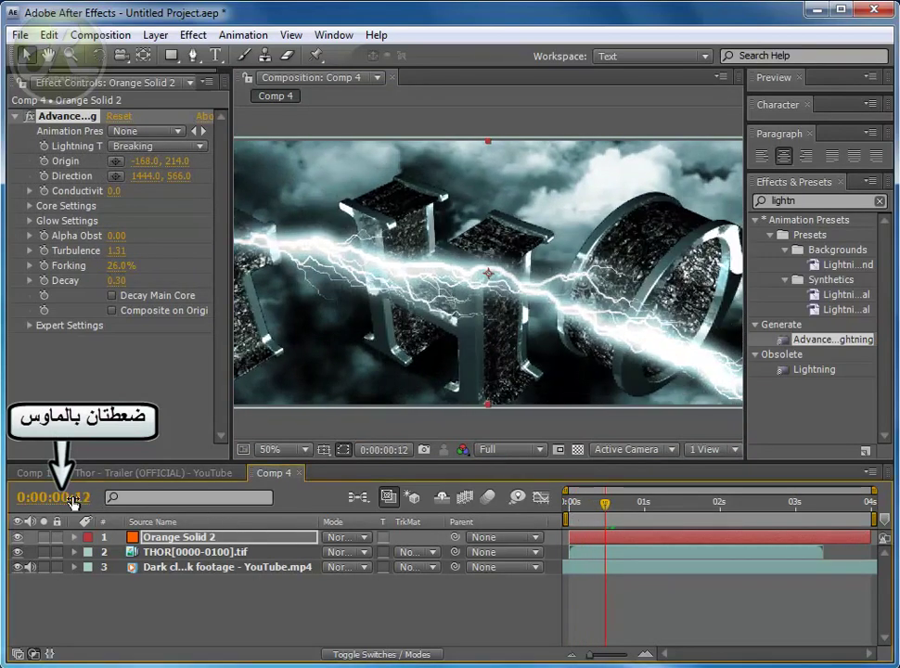
# Step: At frame 20, keyframe Alpha Obstacle on Orange Solid 2 at about 11 so the bolt vanishes
pyautogui.moveTo(75, 501); pyautogui.dragTo(78, 502)
pyautogui.doubleClick(78, 503)
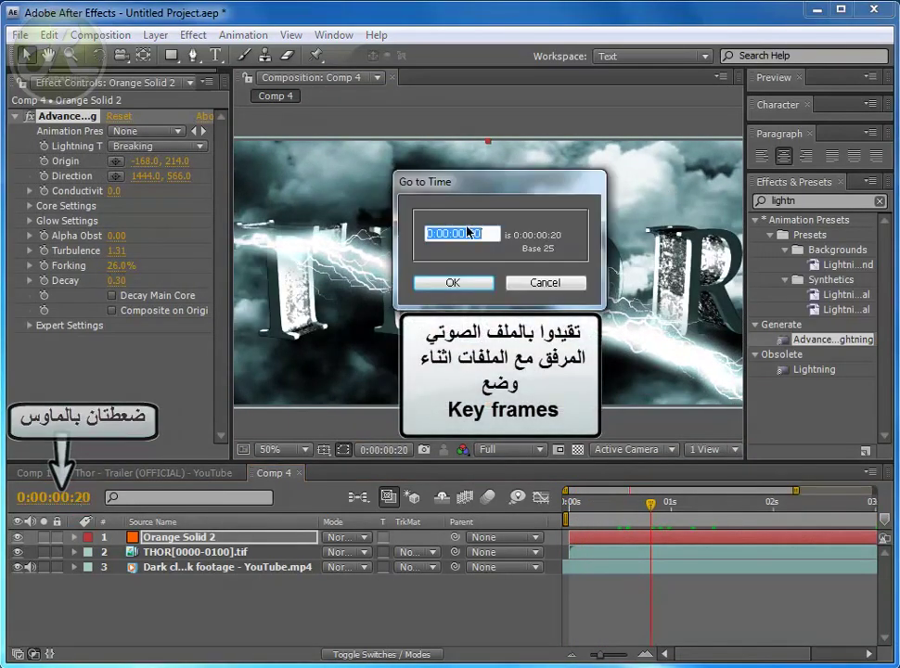
pyautogui.moveTo(481, 233); pyautogui.dragTo(469, 234)
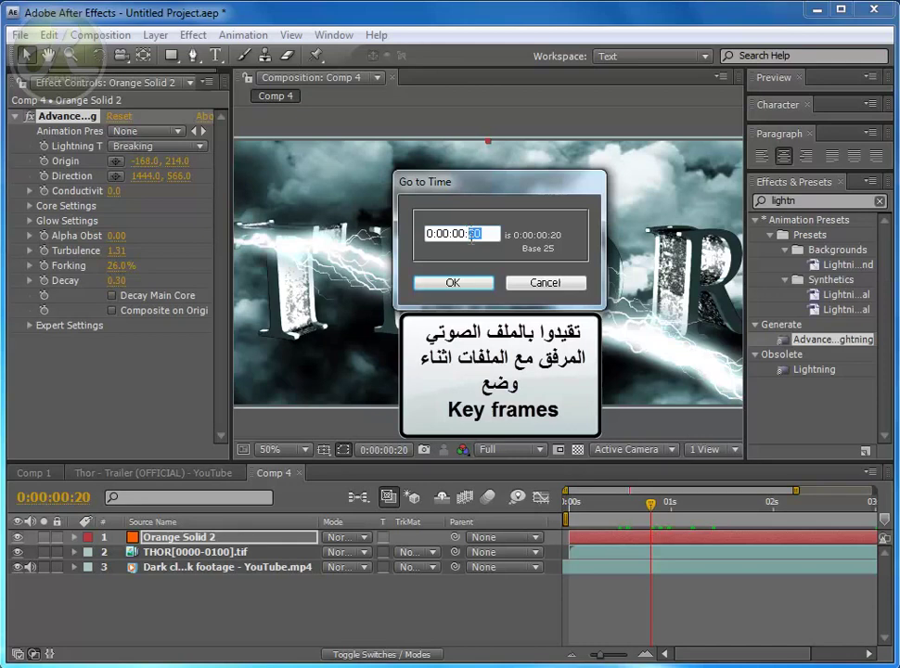
pyautogui.click(485, 235)
pyautogui.press('Return')
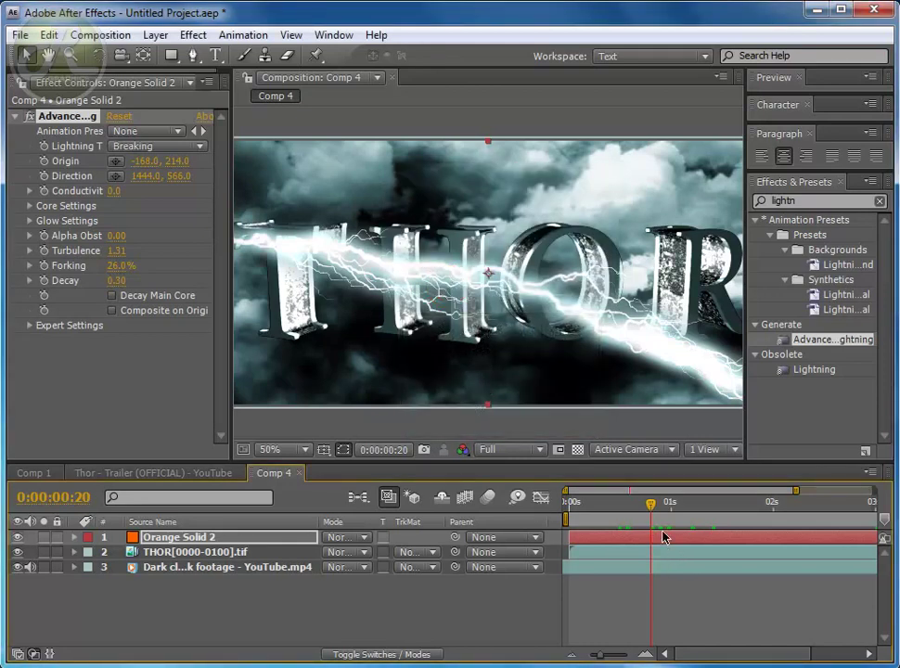
pyautogui.click(171, 543)
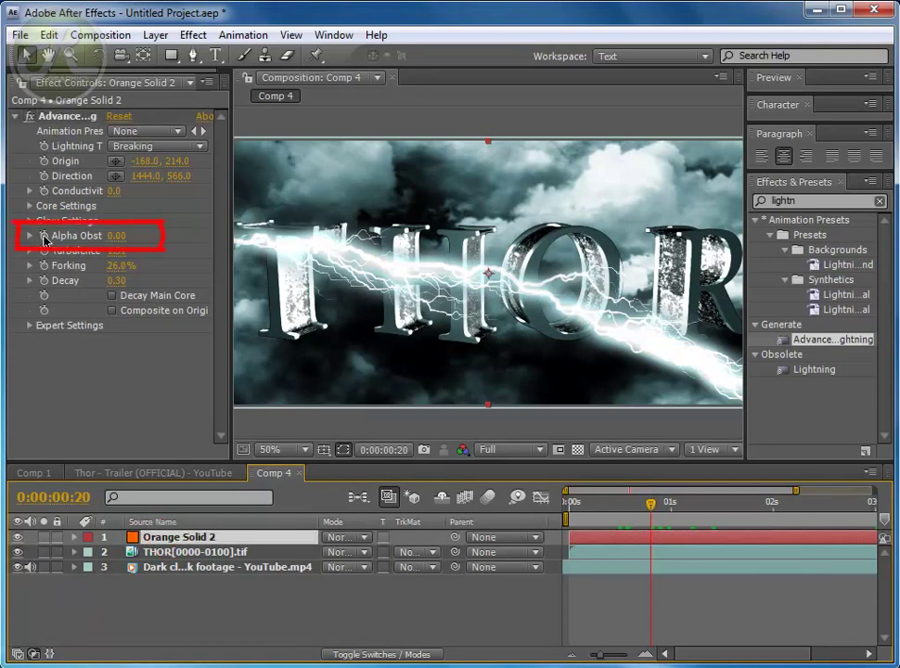
pyautogui.click(44, 236)
pyautogui.click(116, 235)
pyautogui.write('11')
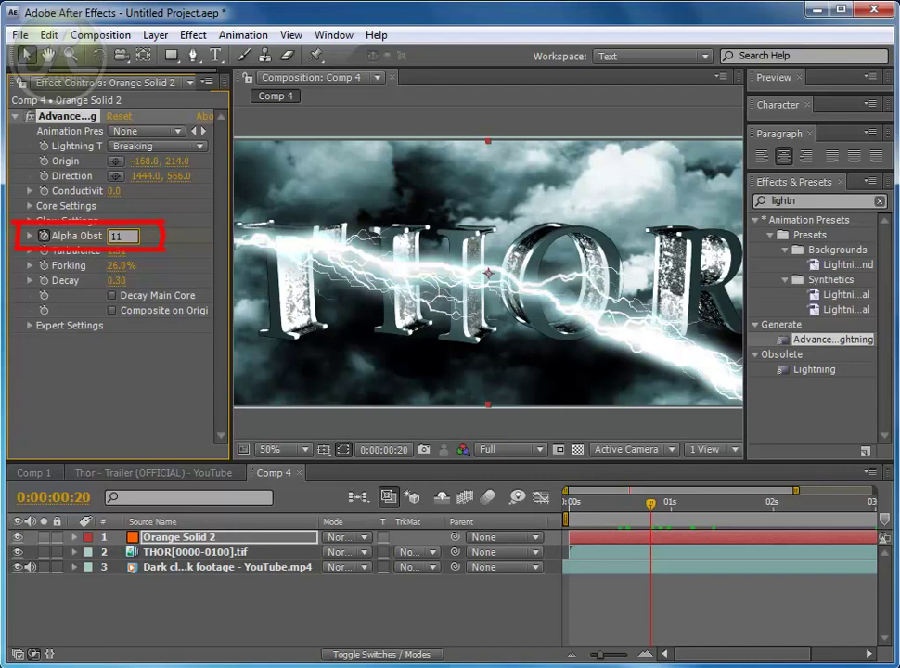
pyautogui.press('Return')
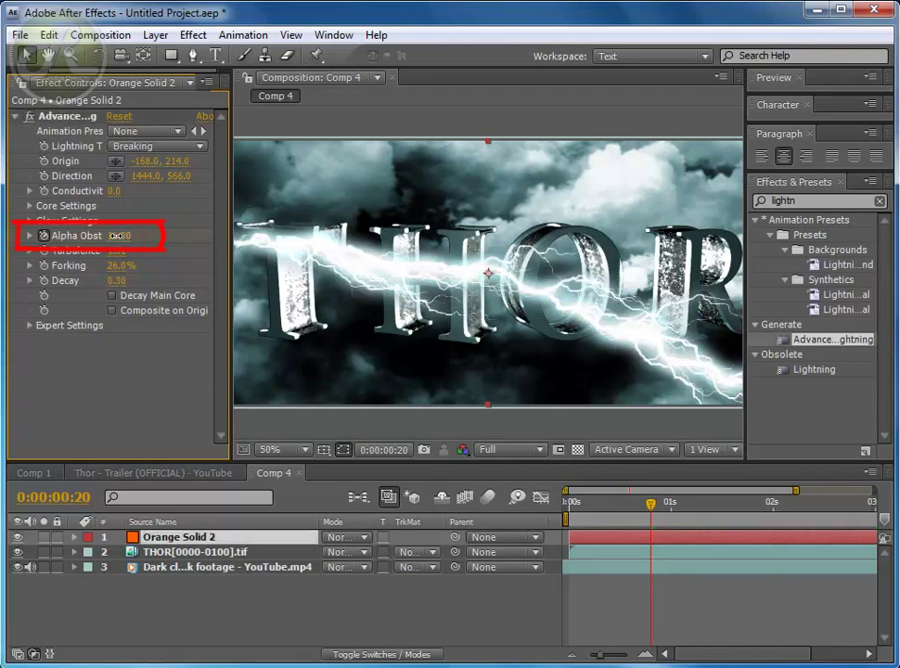
pyautogui.moveTo(116, 240); pyautogui.dragTo(121, 236)
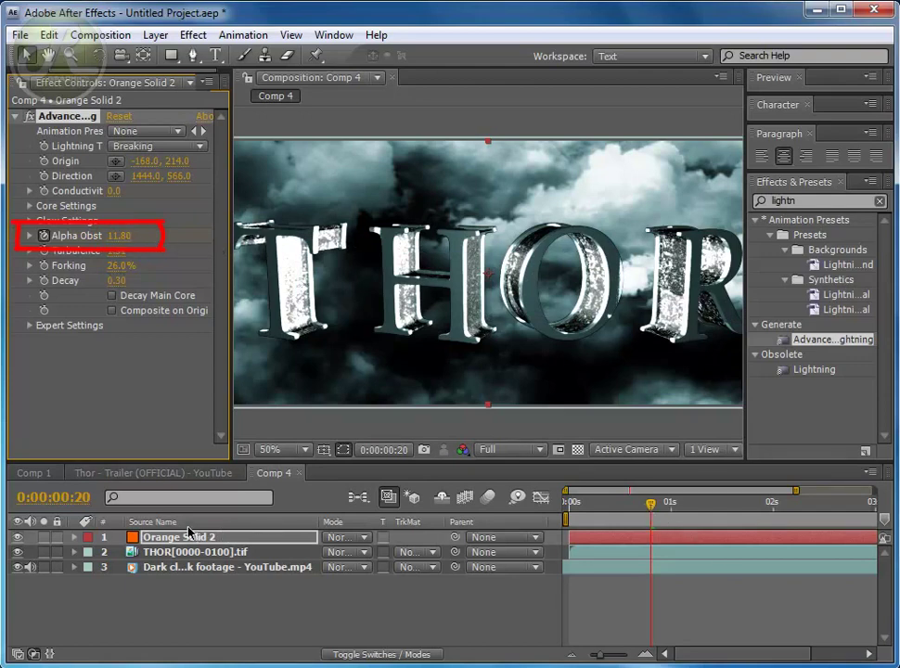
# Step: At frame 22, set Alpha Obstacle to 7.60 so the bolt returns
pyautogui.click(79, 499)
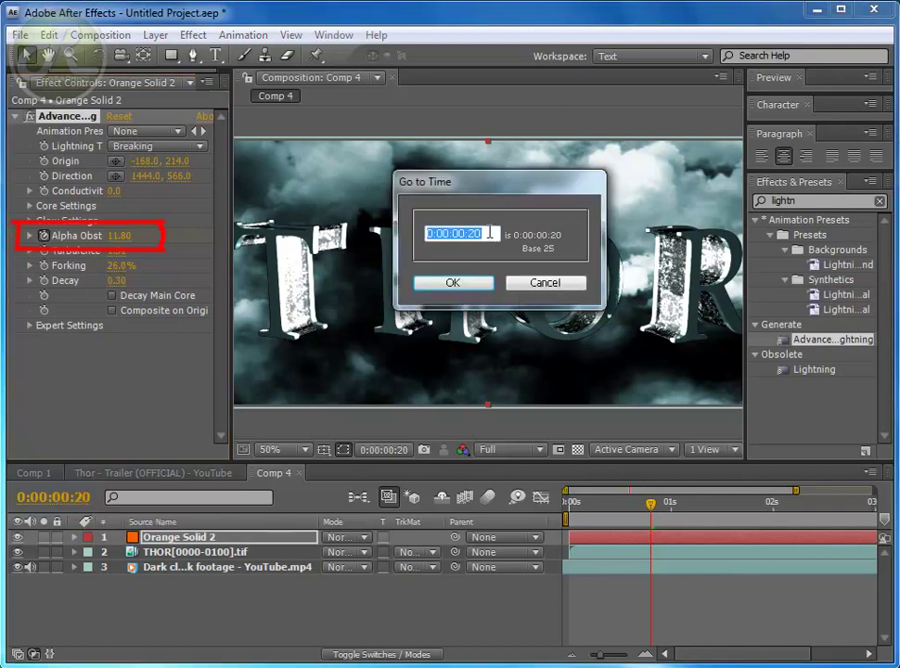
pyautogui.doubleClick(478, 233)
pyautogui.write('22')
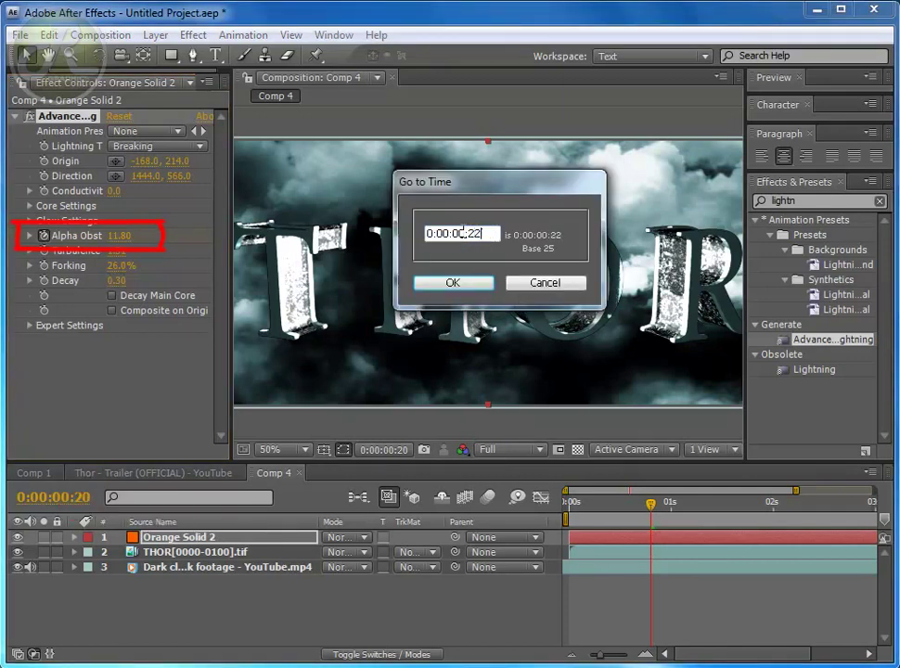
pyautogui.click(452, 286)
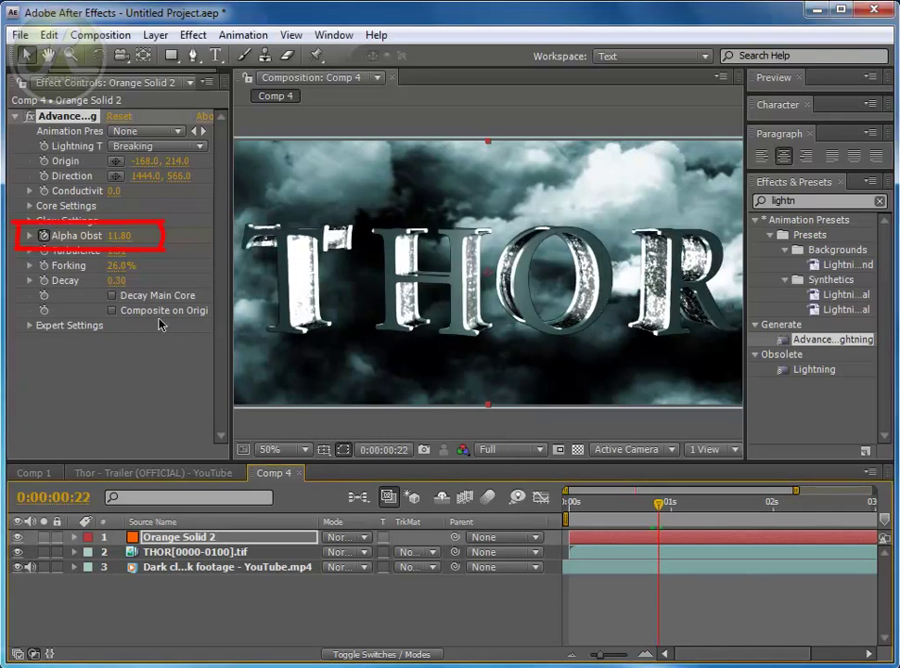
pyautogui.click(116, 238)
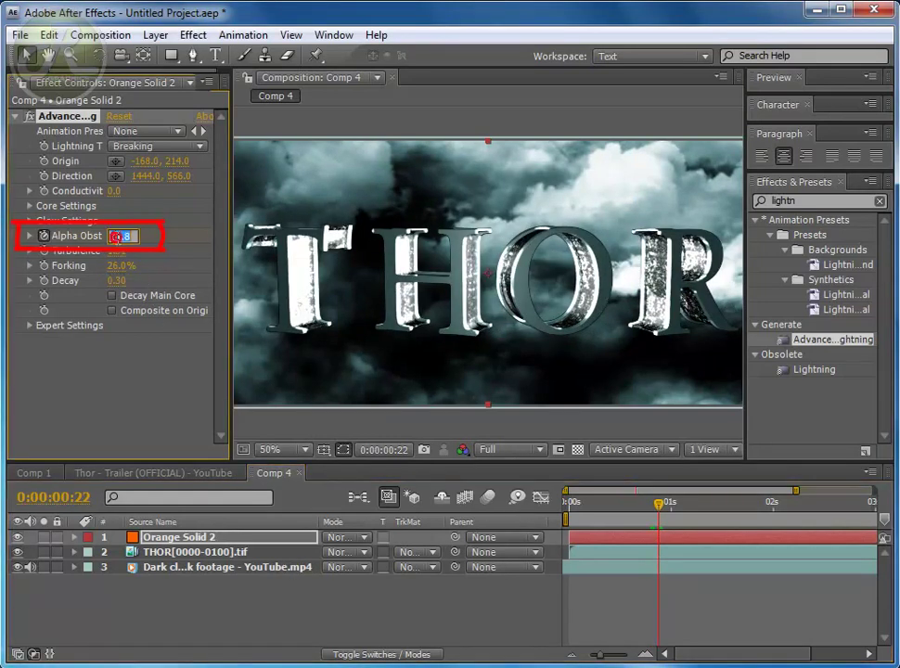
pyautogui.write('7.6')
pyautogui.press('Return')
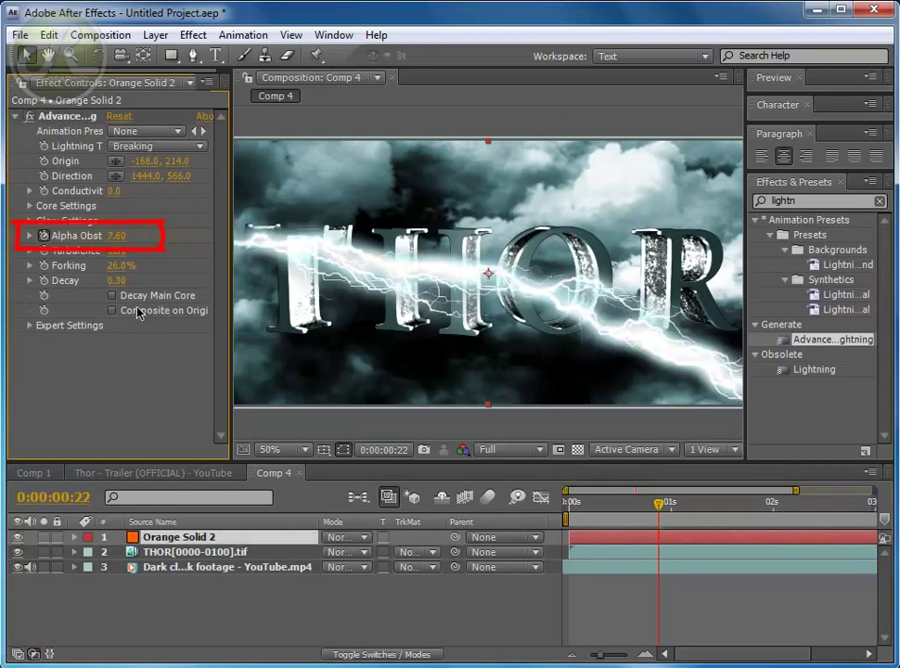
# Step: At the one-second mark, set Alpha Obstacle to 11.80 so the bolt disappears again
pyautogui.click(81, 501)
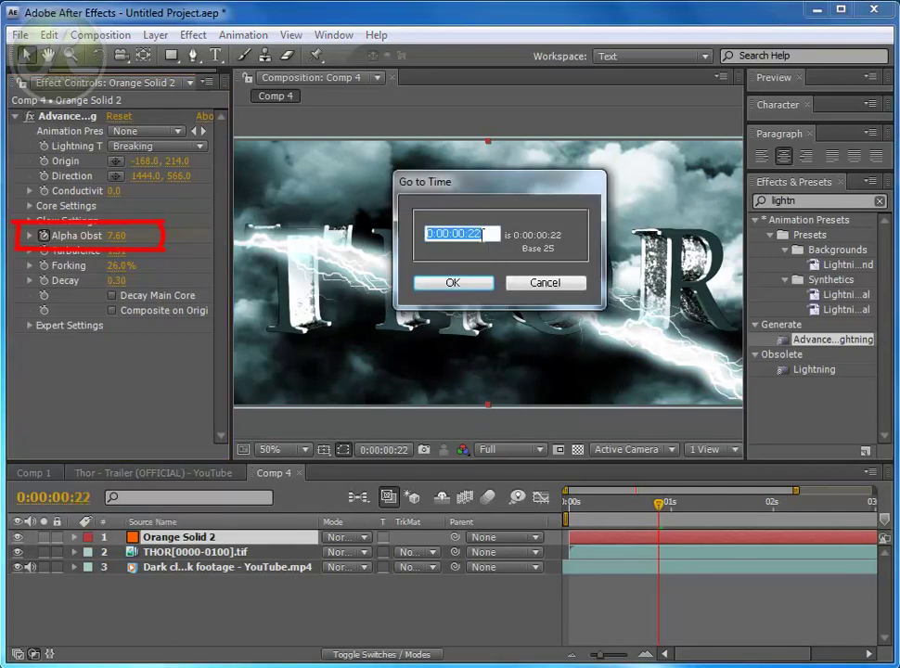
pyautogui.click(475, 234)
pyautogui.moveTo(484, 234); pyautogui.dragTo(469, 233)
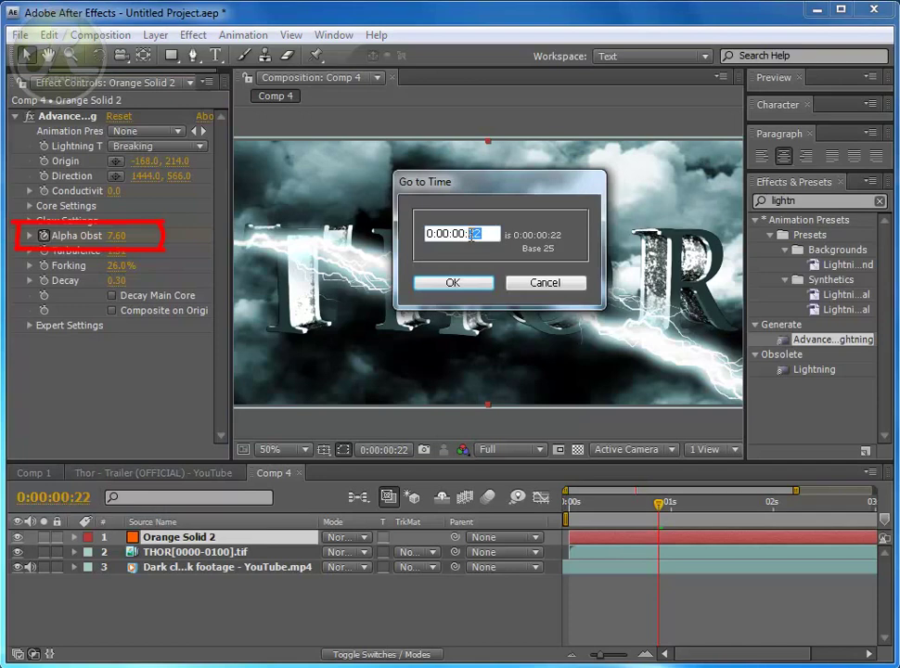
pyautogui.click(453, 282)
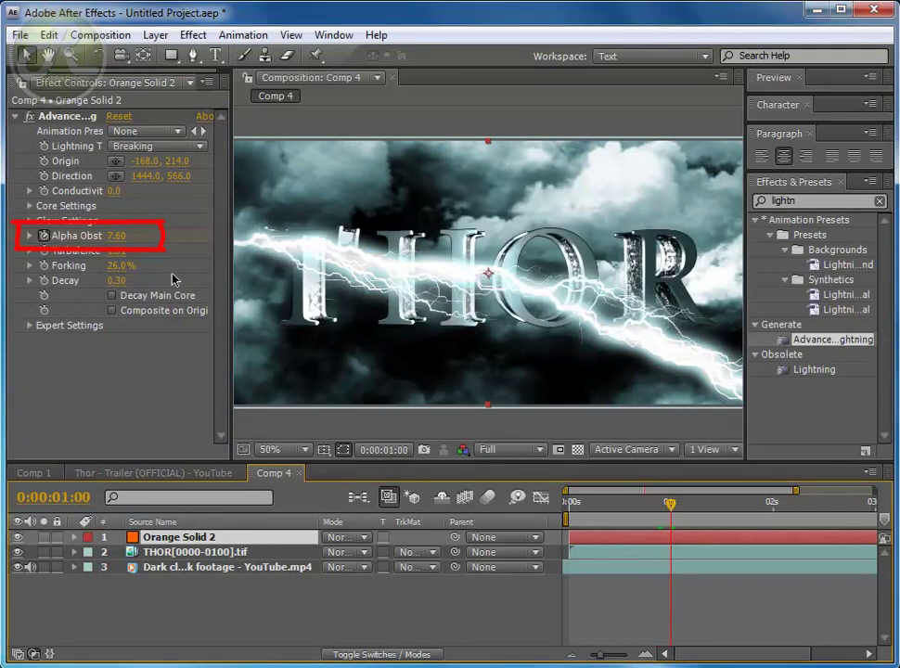
pyautogui.click(116, 238)
pyautogui.write('11.8')
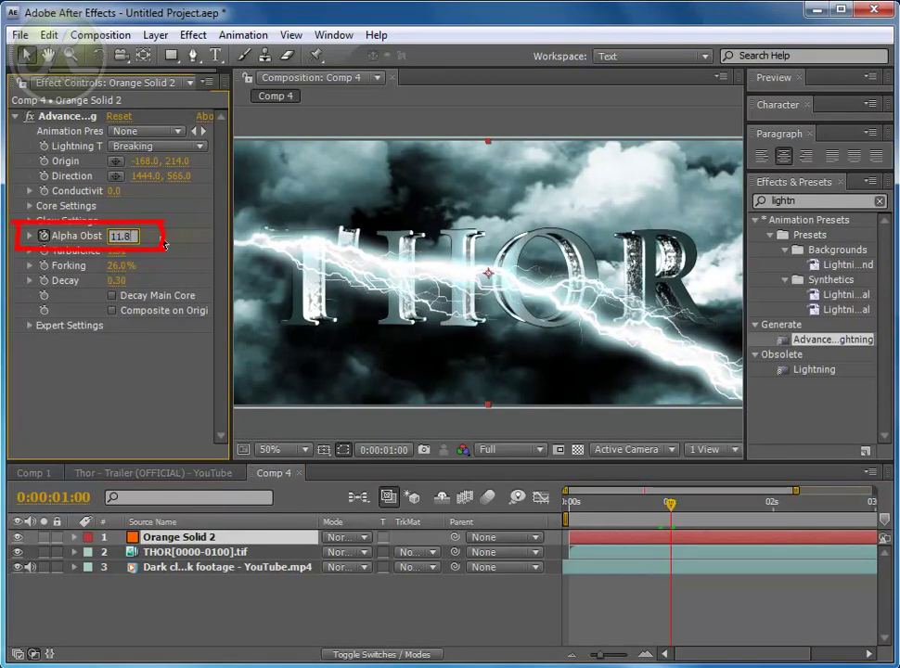
pyautogui.press('Return')
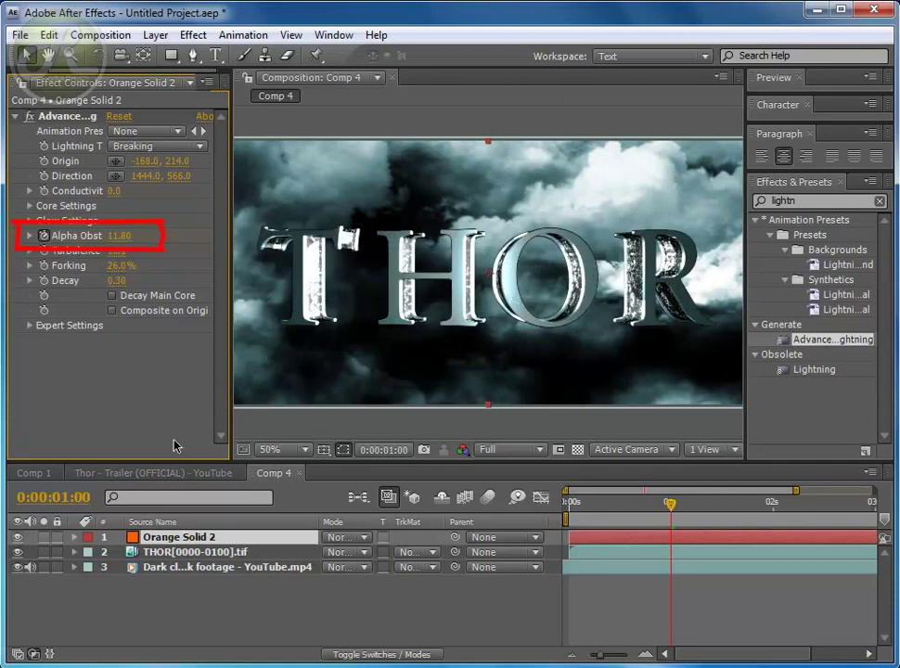
# Step: Go to 0:00:01:02 and reveal the layer's animated Alpha Obstacle property with U
pyautogui.click(80, 502)
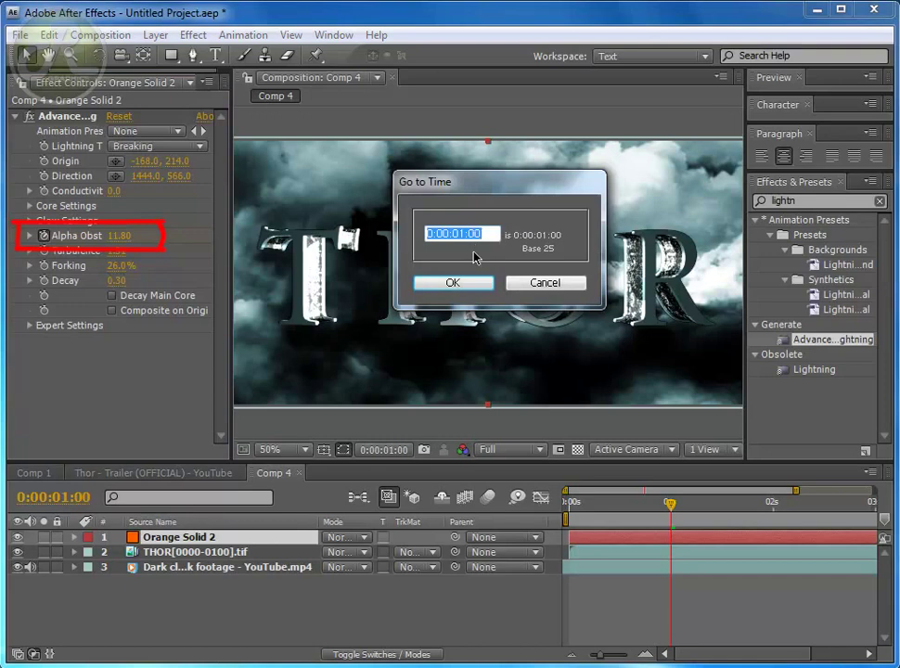
pyautogui.click(478, 234)
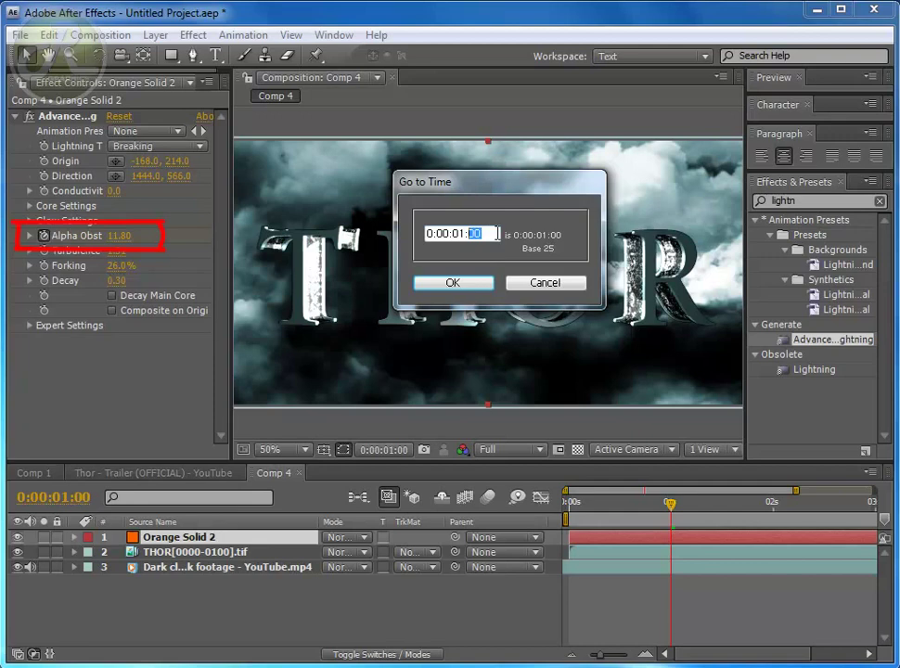
pyautogui.write('0')
pyautogui.click(453, 282)
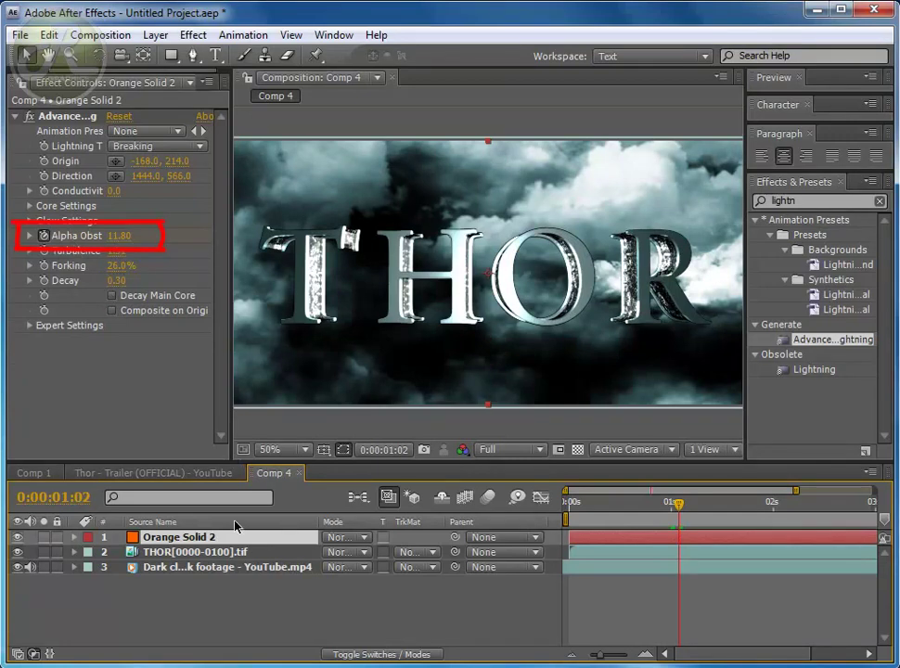
pyautogui.press('u')
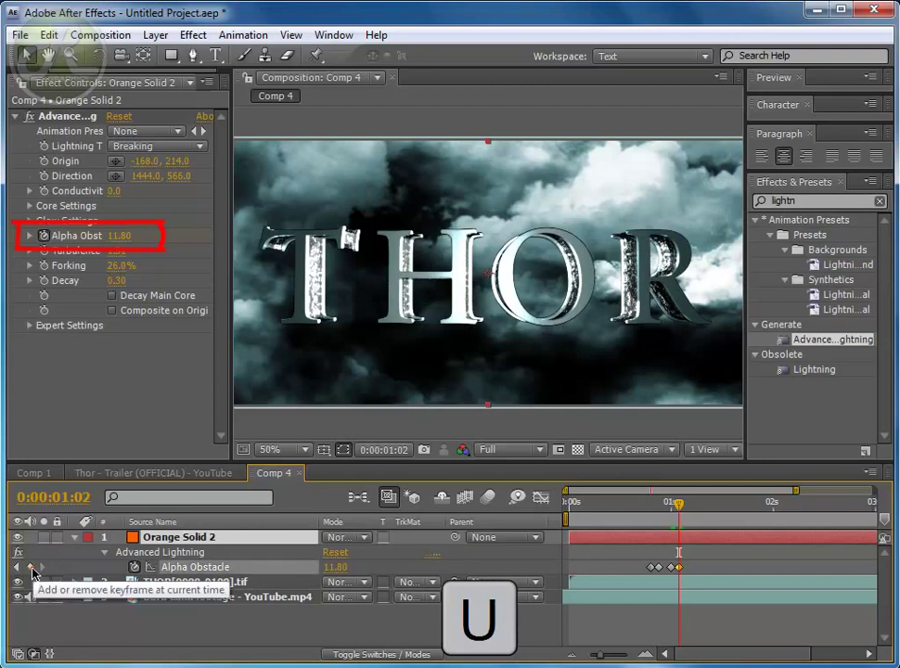
# Step: Add an Alpha Obstacle keyframe at 1:02, then set Alpha Obstacle to 2.60 at 1:05
pyautogui.click(30, 567)
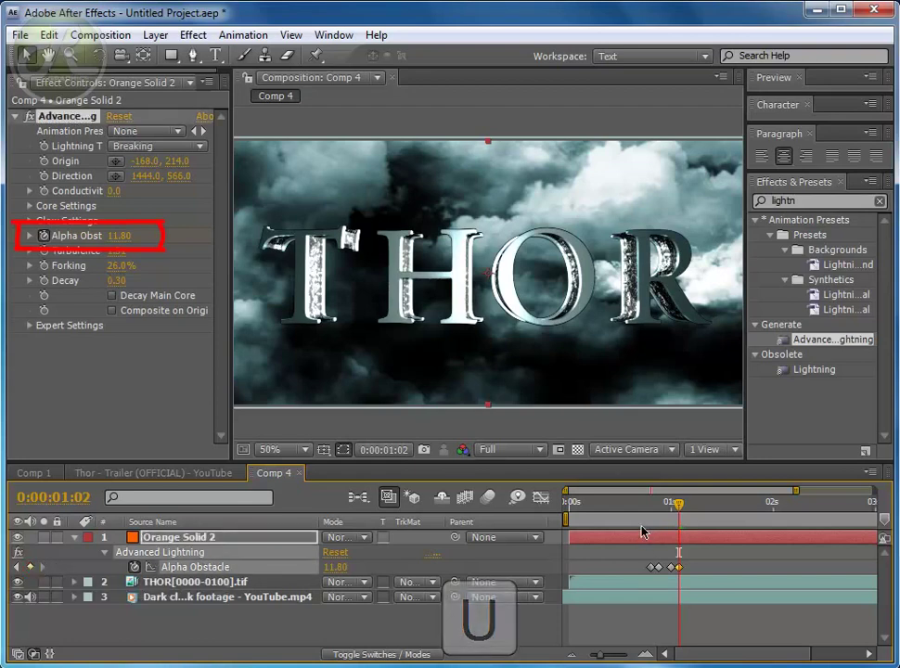
pyautogui.click(74, 498)
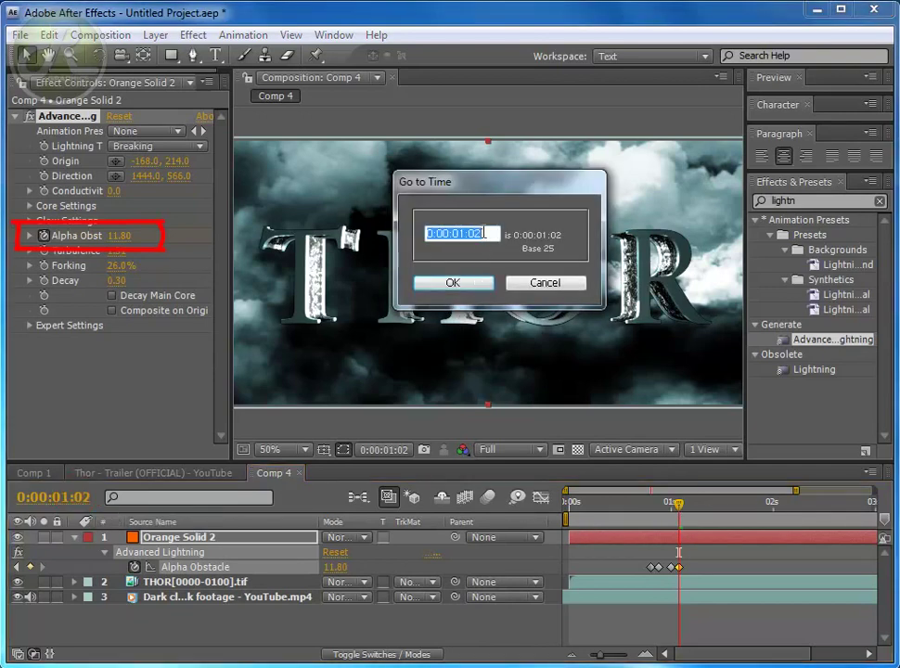
pyautogui.doubleClick(474, 233)
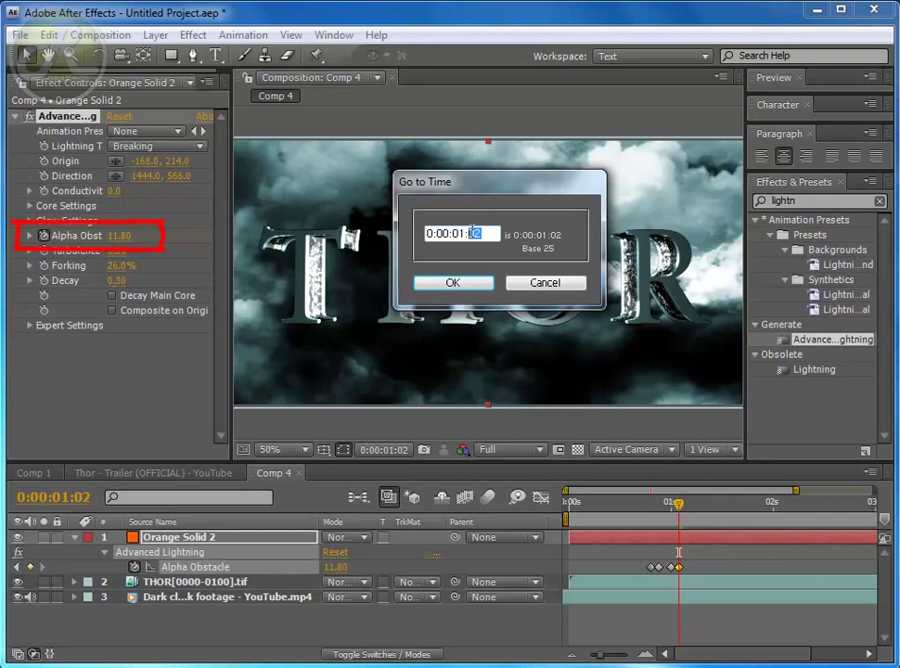
pyautogui.write('5')
pyautogui.click(464, 279)
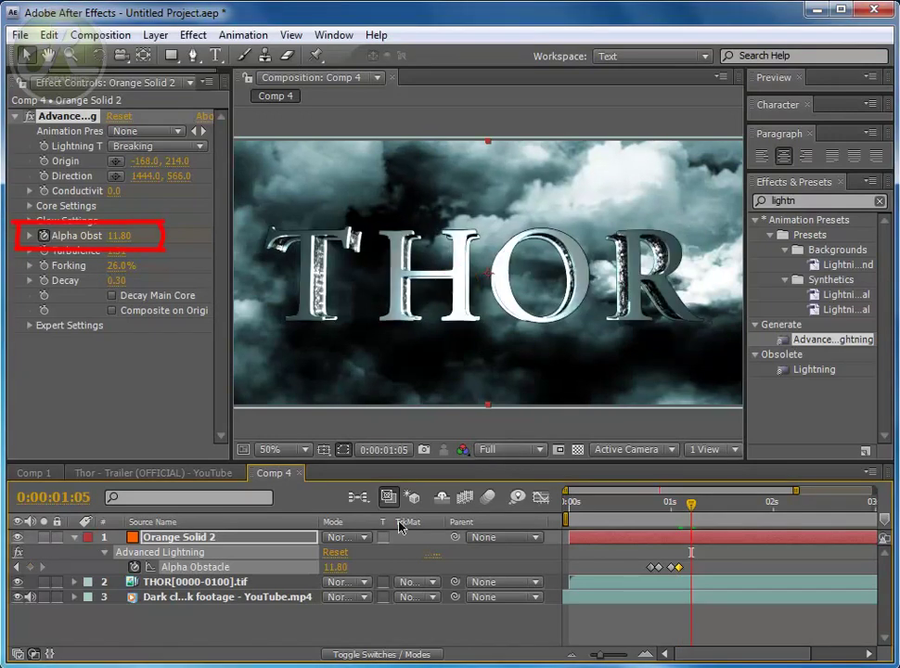
pyautogui.click(119, 235)
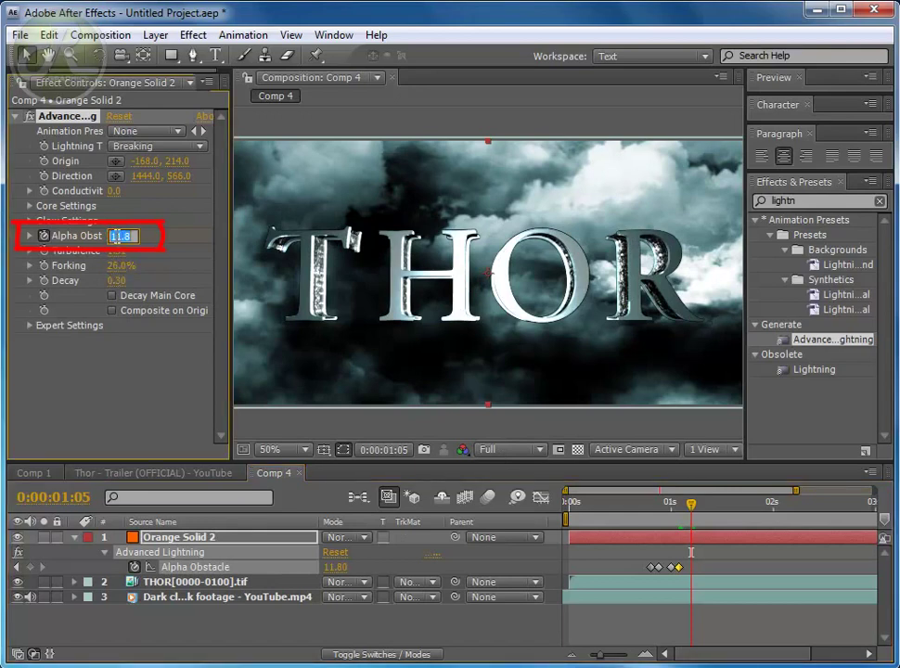
pyautogui.write('2.6')
pyautogui.press('Return')
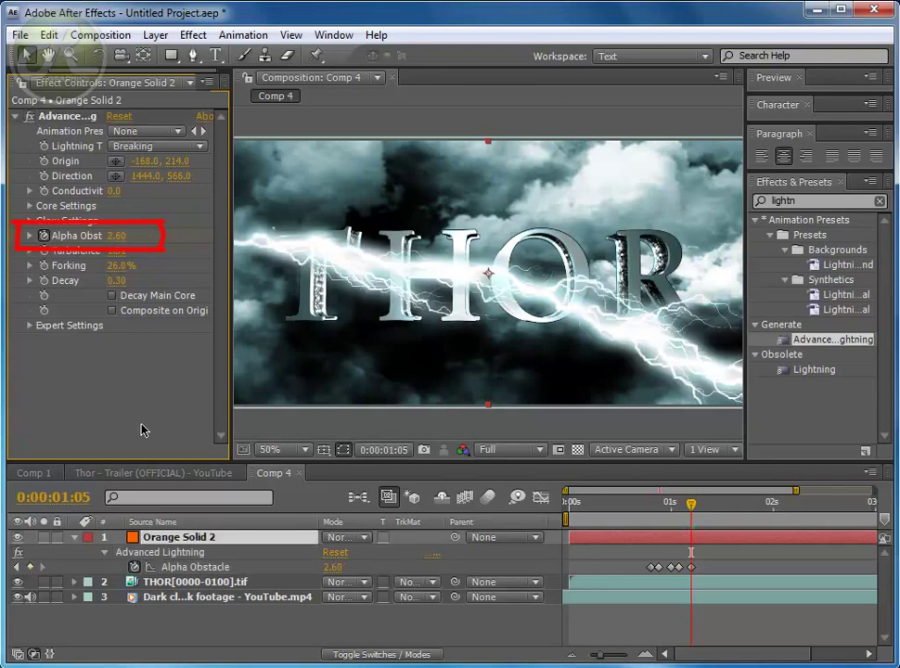
# Step: Set Alpha Obstacle to 11.80 at 1:07 and RAM preview the flash
pyautogui.click(55, 497)
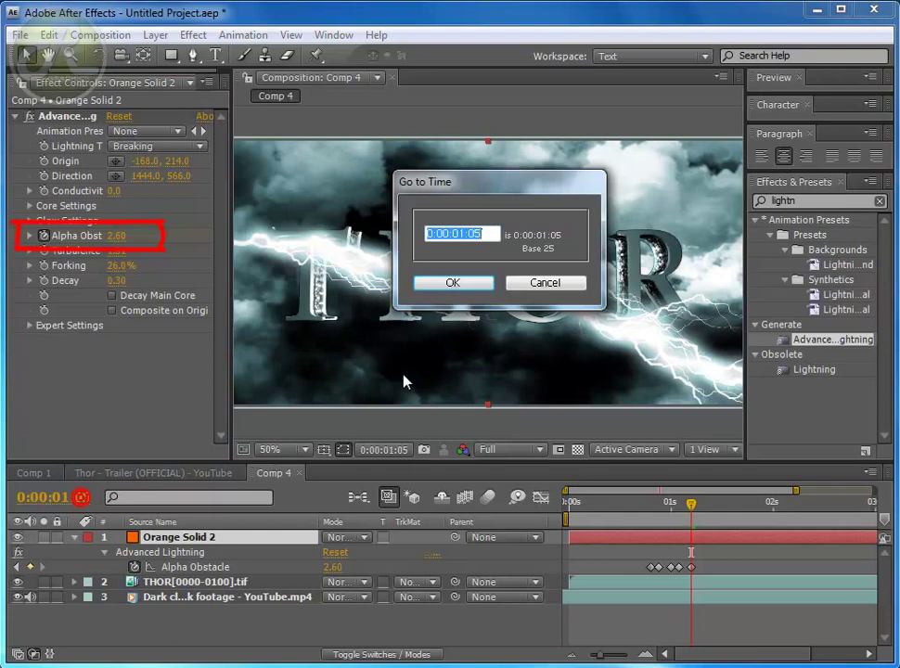
pyautogui.click(481, 233)
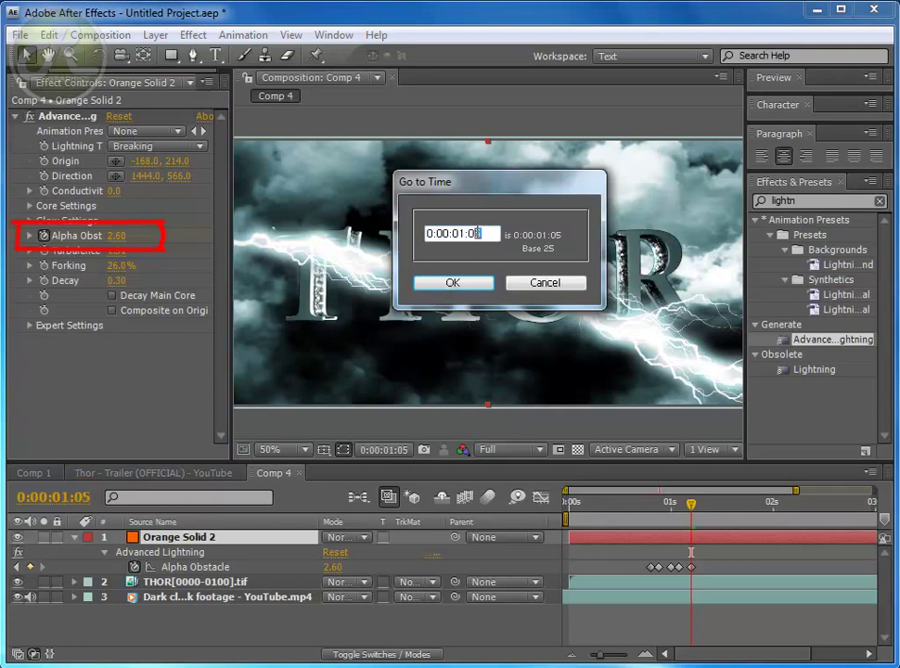
pyautogui.write('7')
pyautogui.click(435, 282)
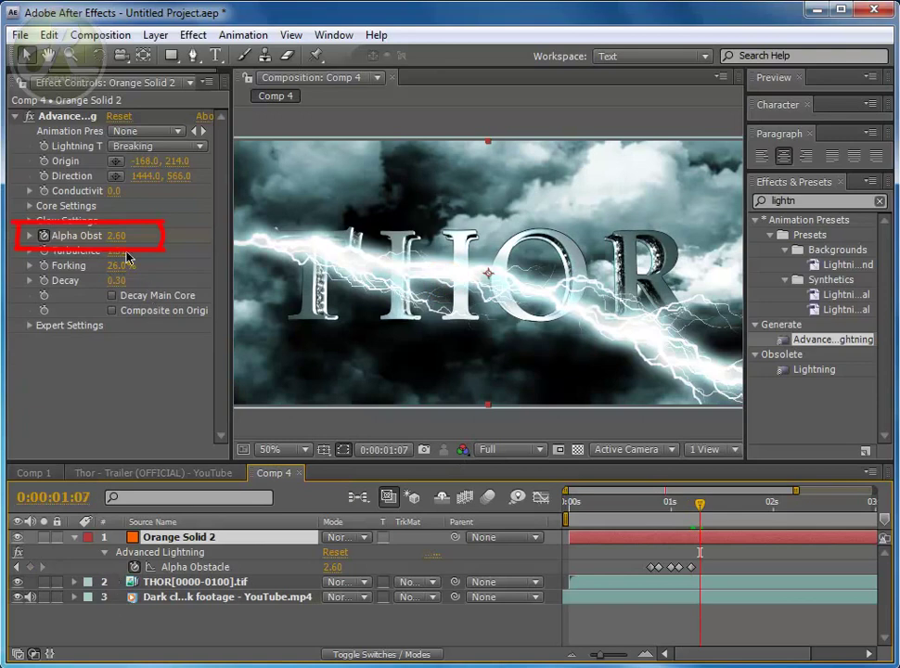
pyautogui.click(118, 236)
pyautogui.write('11.8')
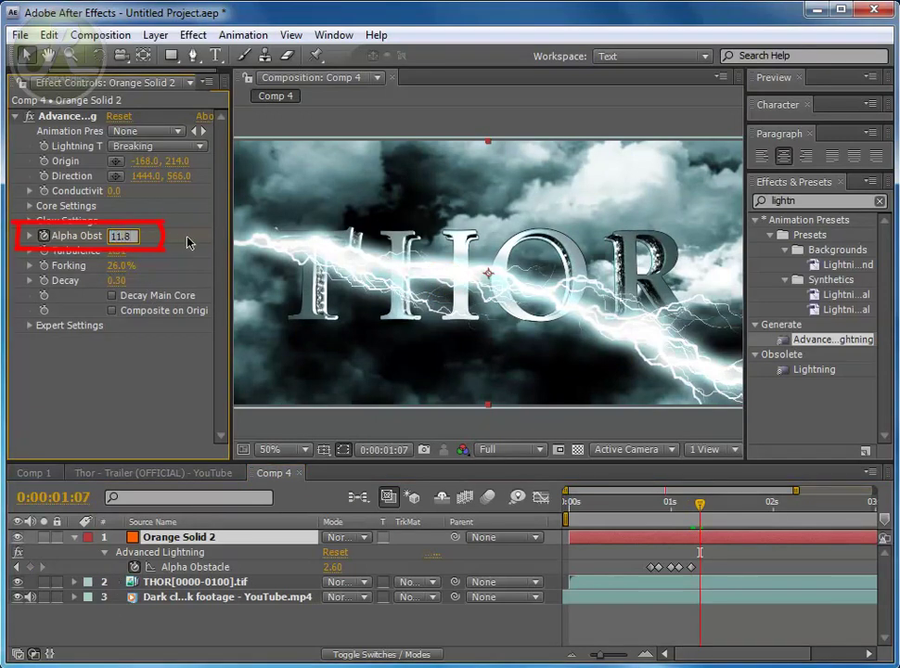
pyautogui.press('Return')
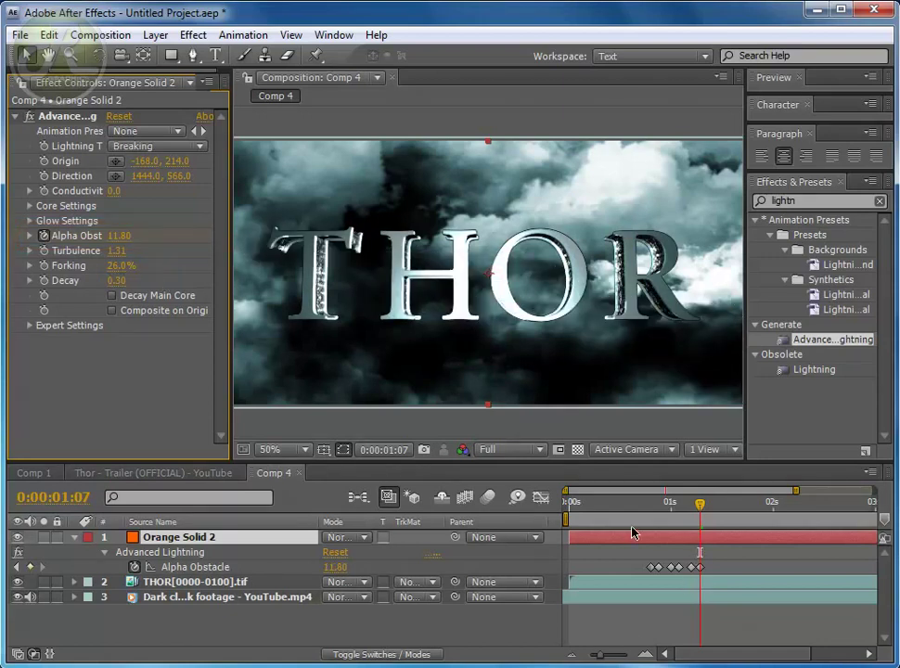
pyautogui.press('KP_0')
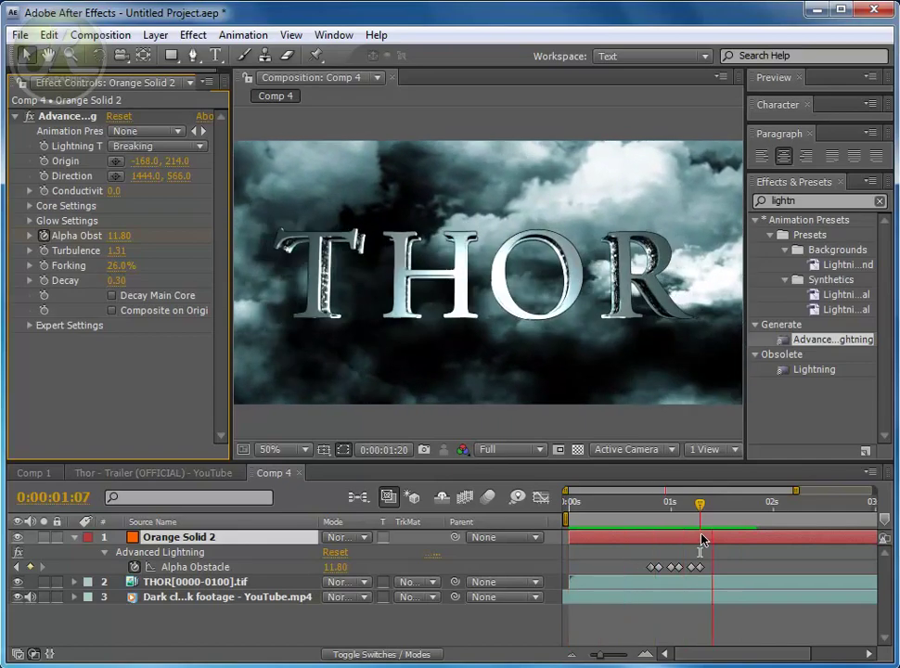
# Step: Stop the preview and move the lightning Origin lower on the left to −128, 298
pyautogui.press('space')
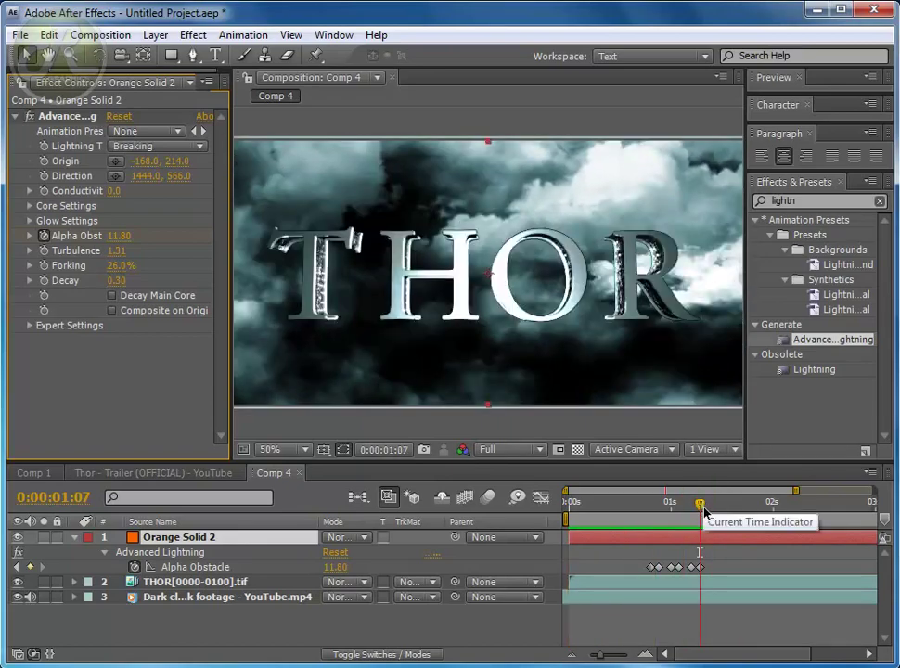
pyautogui.moveTo(701, 508); pyautogui.dragTo(659, 507)
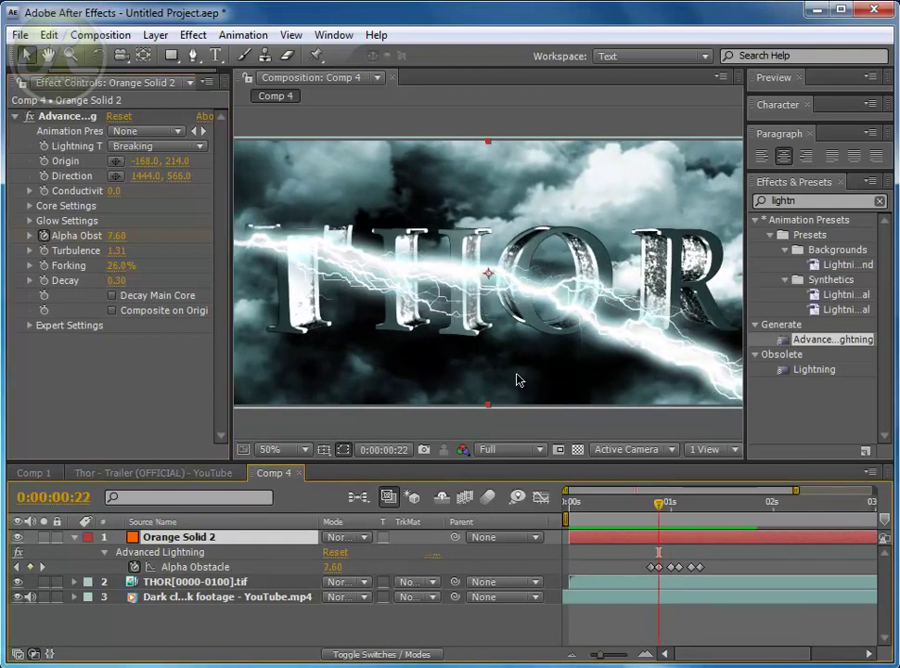
pyautogui.press(',')
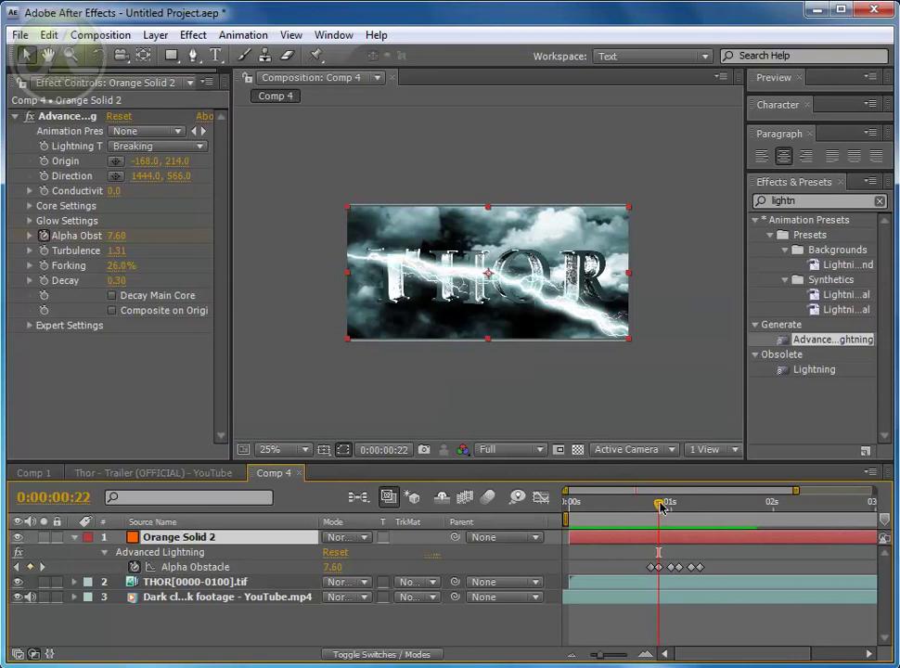
pyautogui.moveTo(660, 507); pyautogui.dragTo(694, 507)
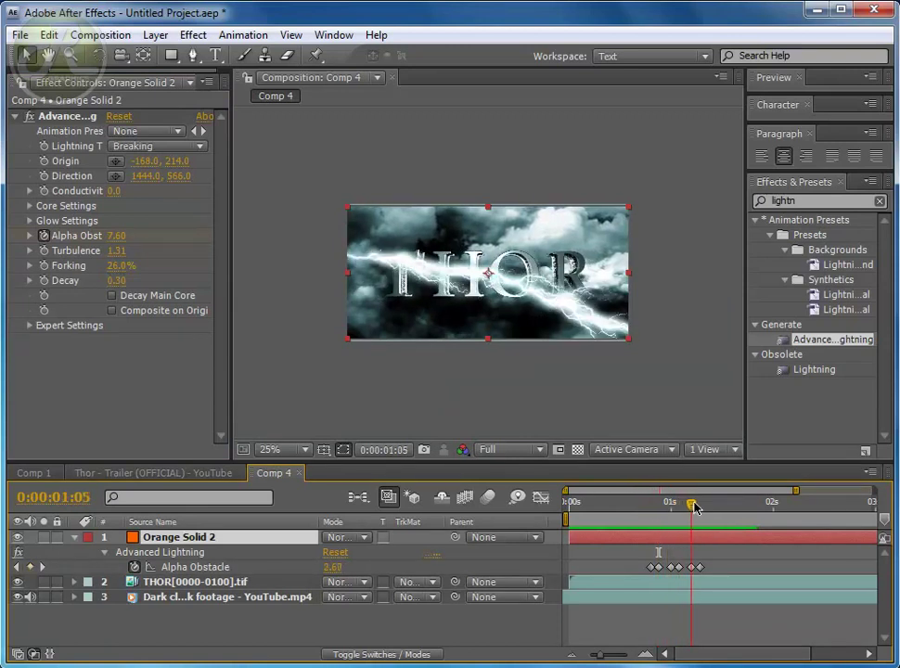
pyautogui.click(67, 116)
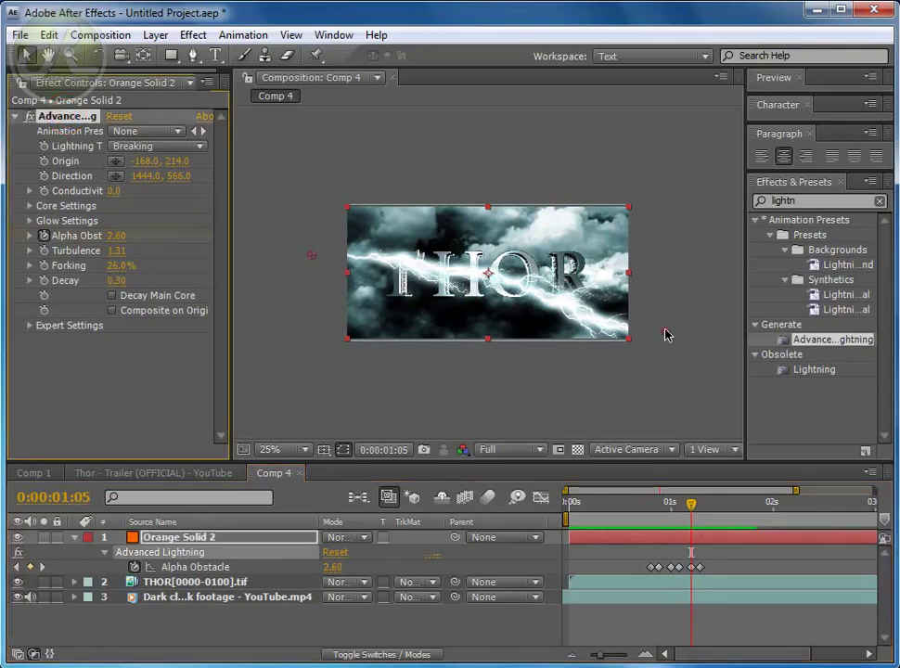
pyautogui.moveTo(312, 257); pyautogui.dragTo(321, 280)
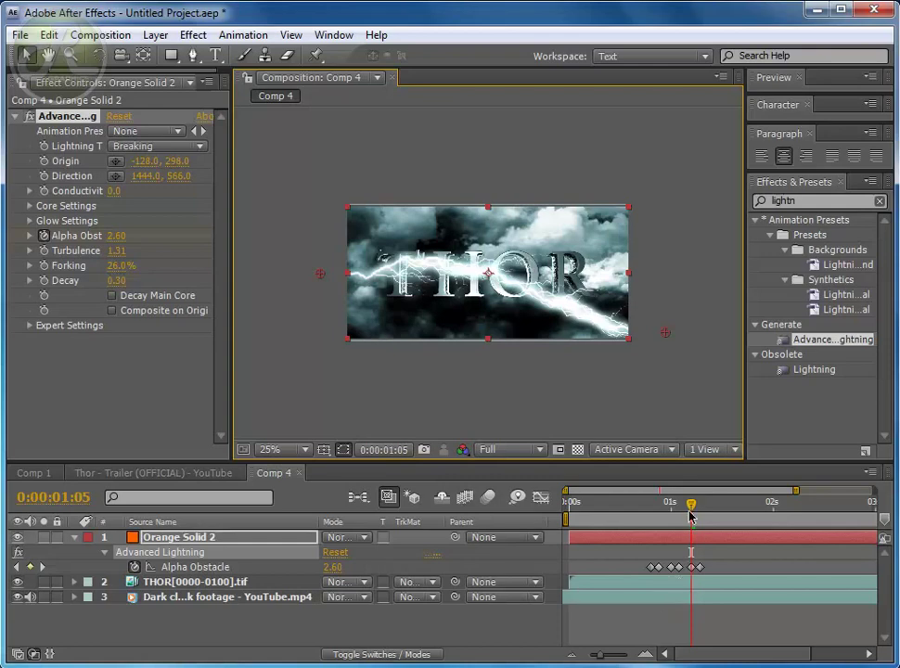
pyautogui.moveTo(691, 509); pyautogui.dragTo(696, 507)
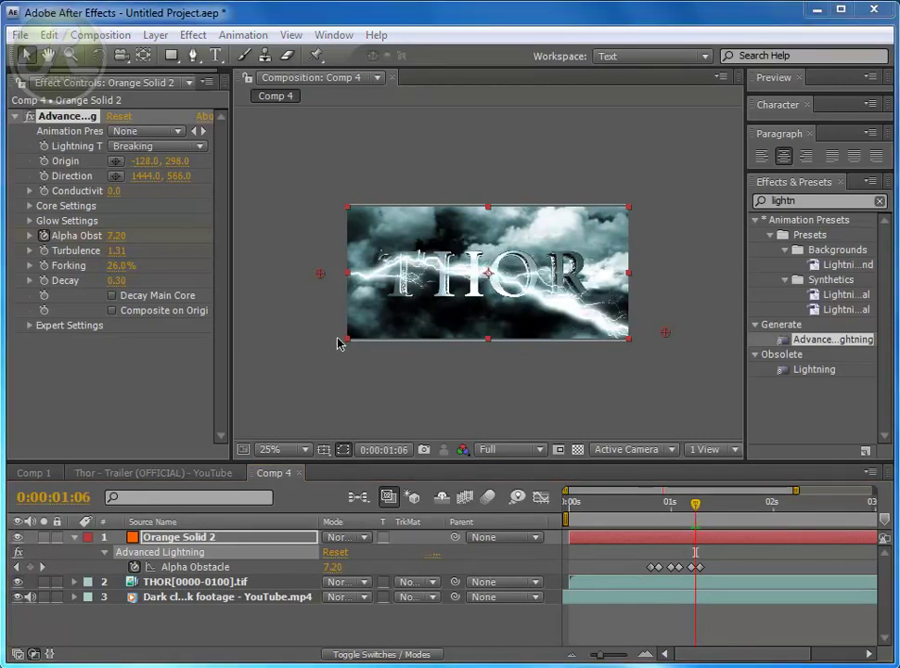
pyautogui.press('.')
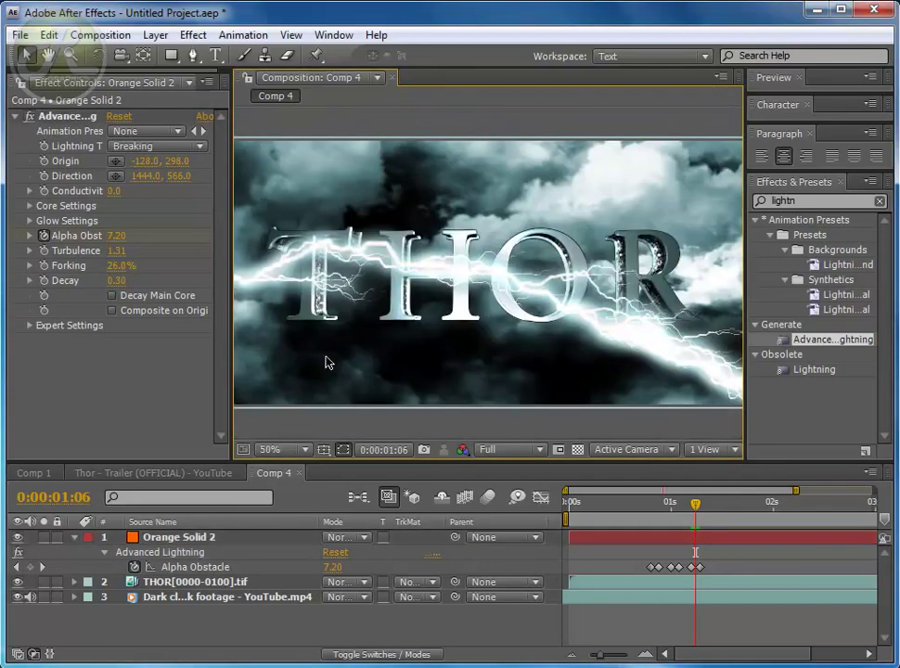
# Step: Fit the viewer magnification and set Orange Solid 2's blending mode to Add
pyautogui.click(279, 450)
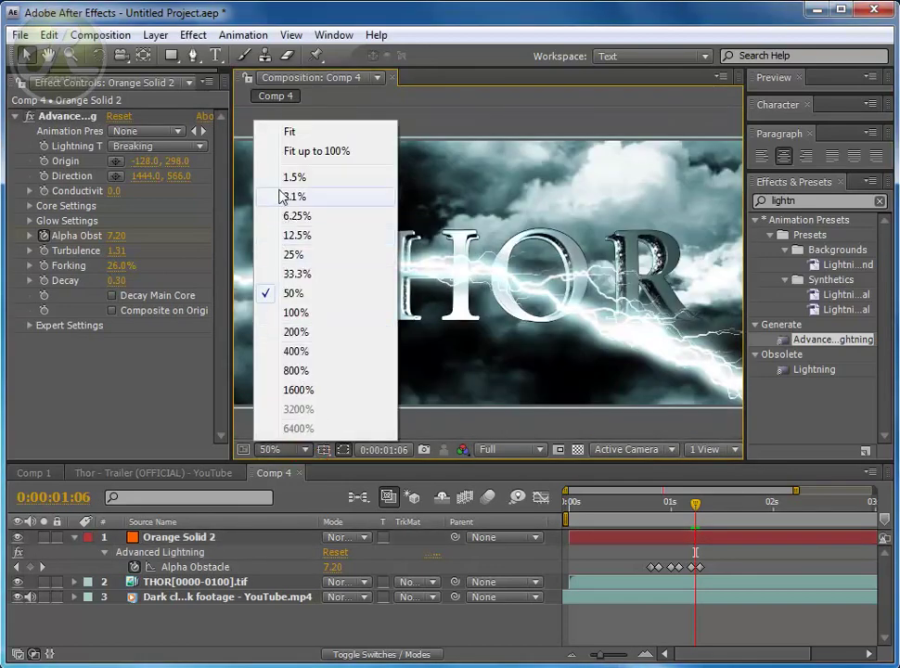
pyautogui.click(279, 149)
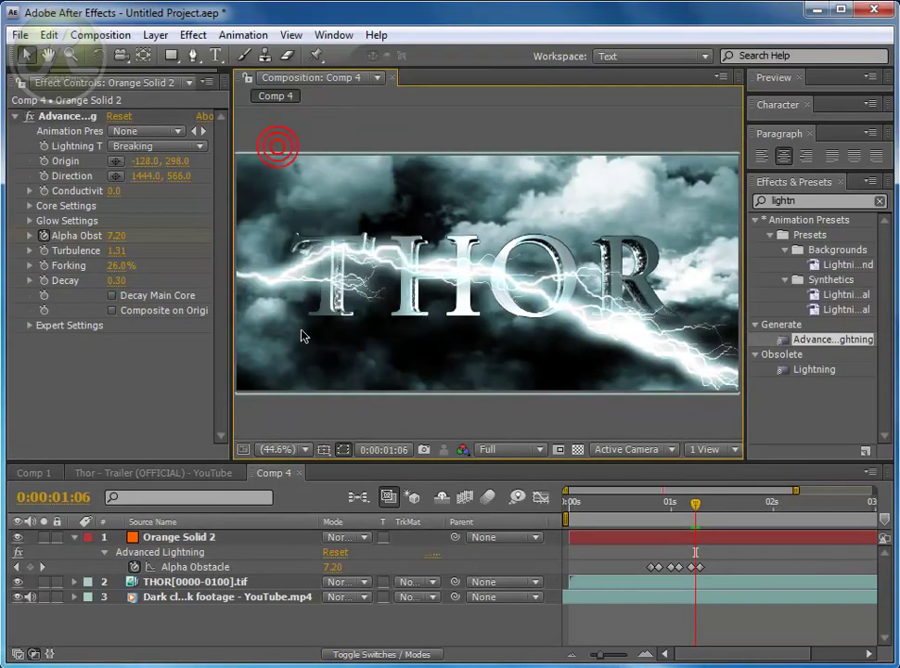
pyautogui.click(176, 538)
pyautogui.click(336, 538)
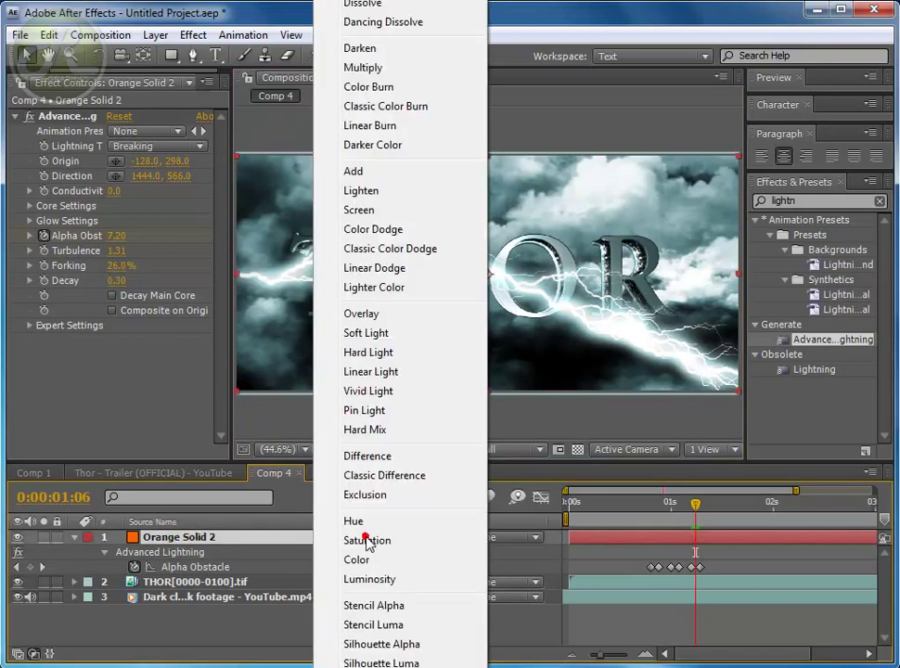
pyautogui.click(353, 175)
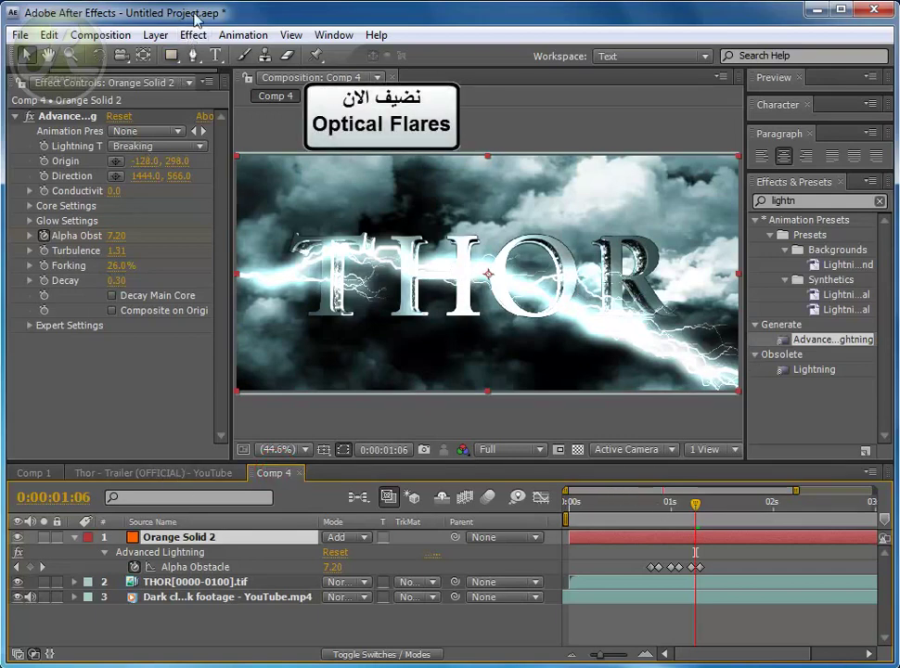
# Step: Create a new pure black full-frame solid, Black Solid 2, on top of Comp 4
pyautogui.click(155, 34)
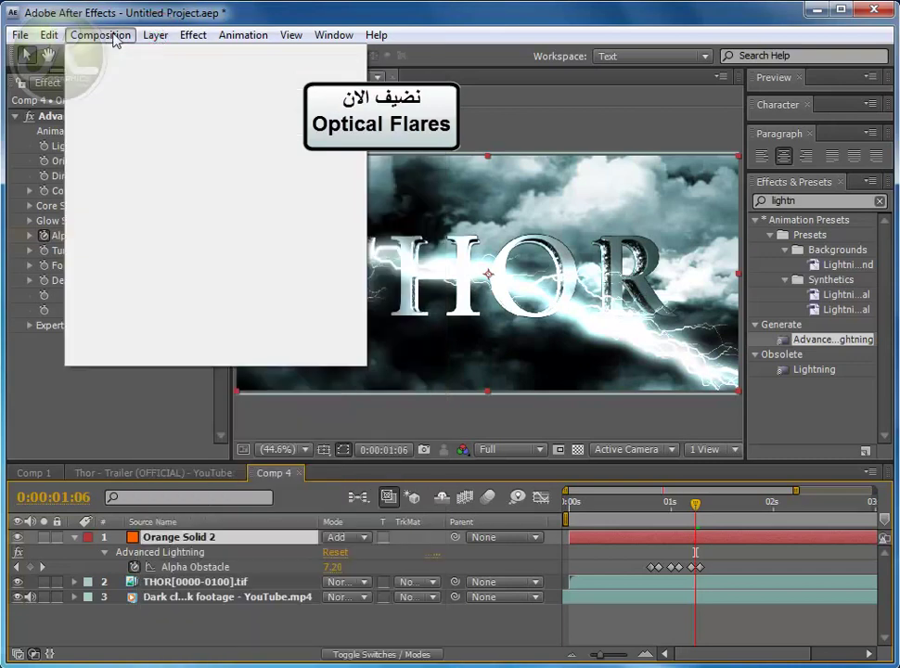
pyautogui.moveTo(306, 55)
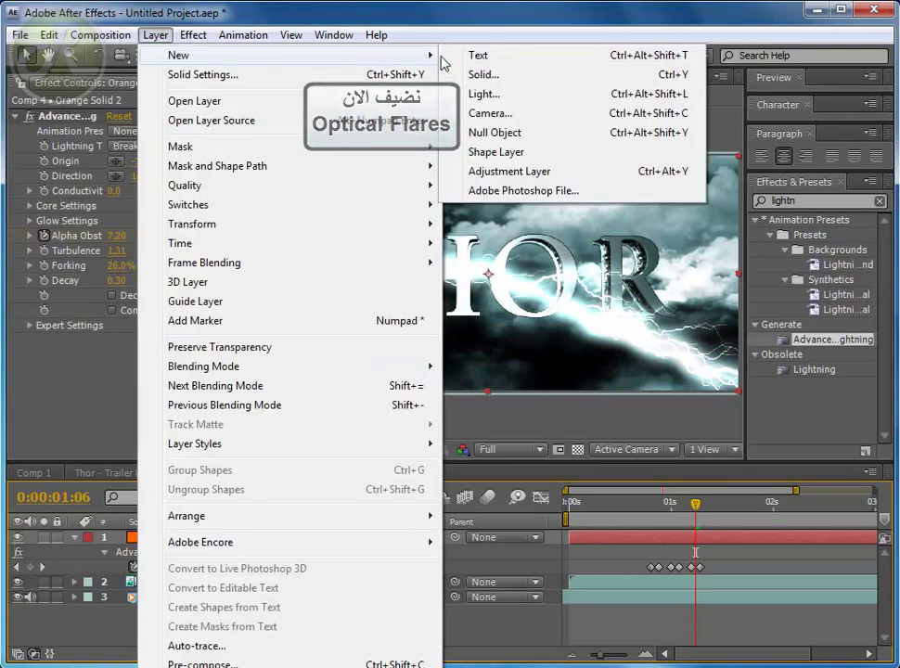
pyautogui.click(479, 75)
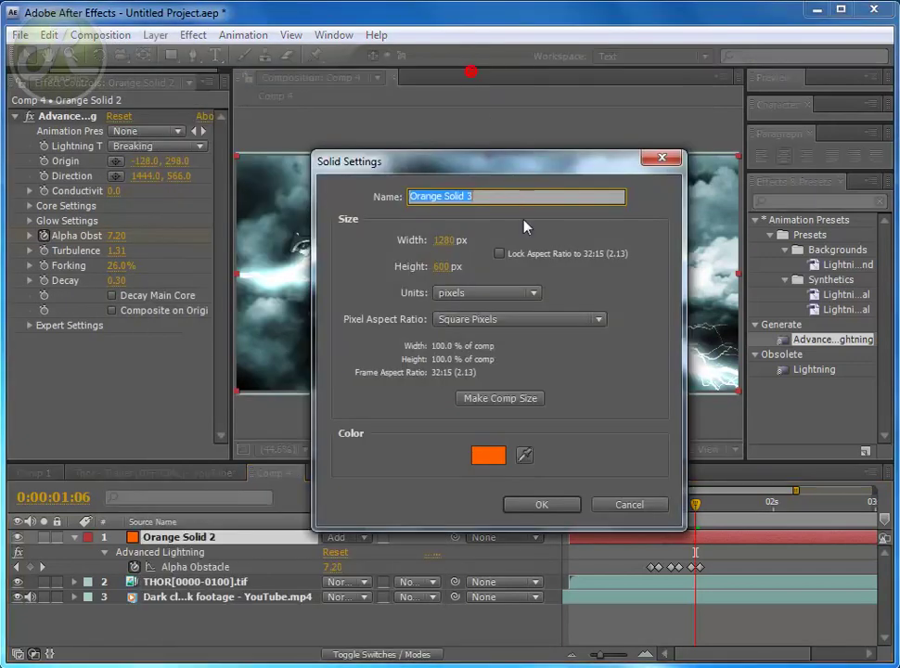
pyautogui.click(489, 456)
pyautogui.click(79, 233)
pyautogui.moveTo(70, 271); pyautogui.dragTo(21, 397)
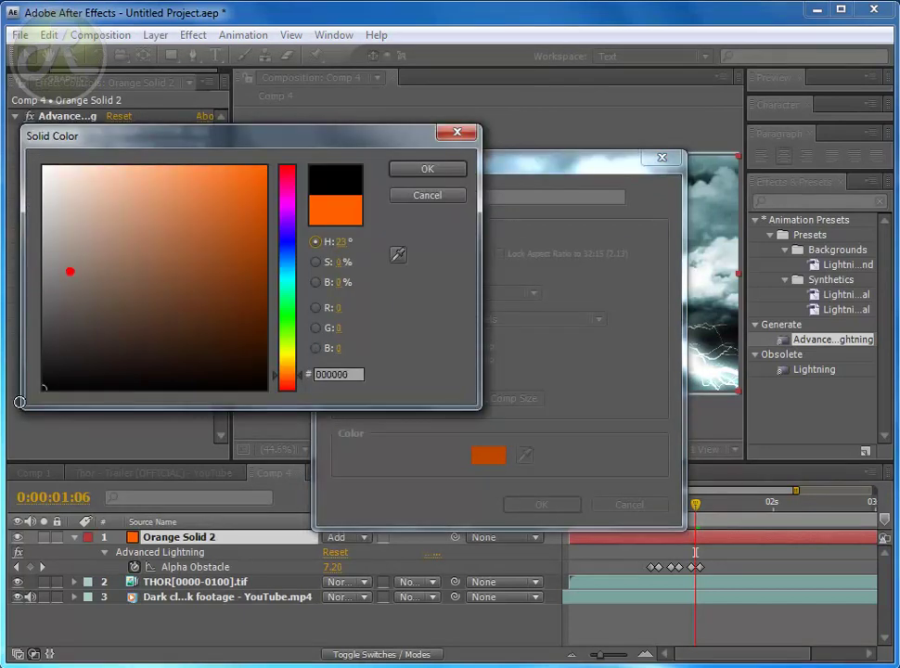
pyautogui.click(427, 169)
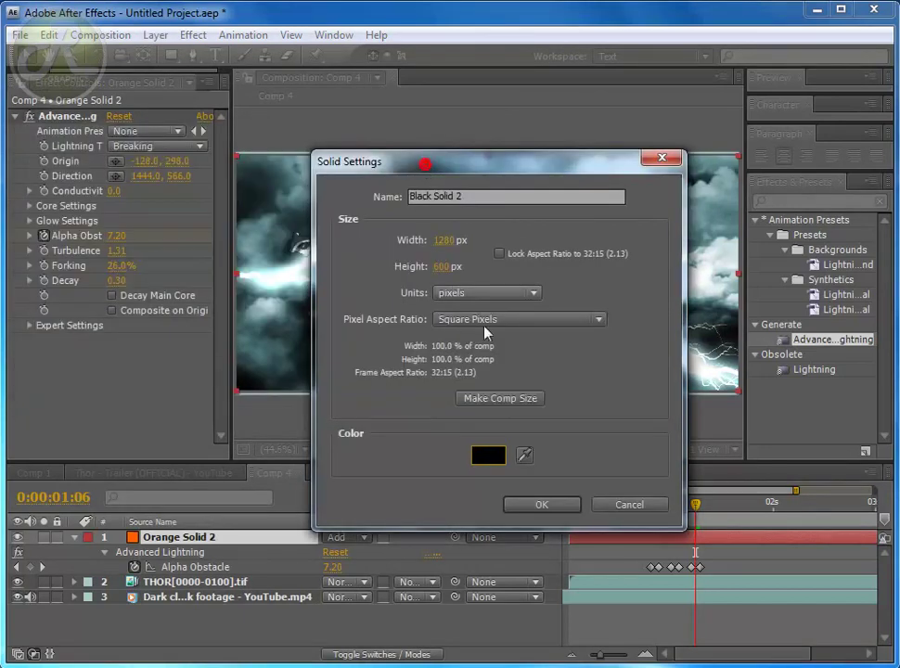
pyautogui.click(534, 504)
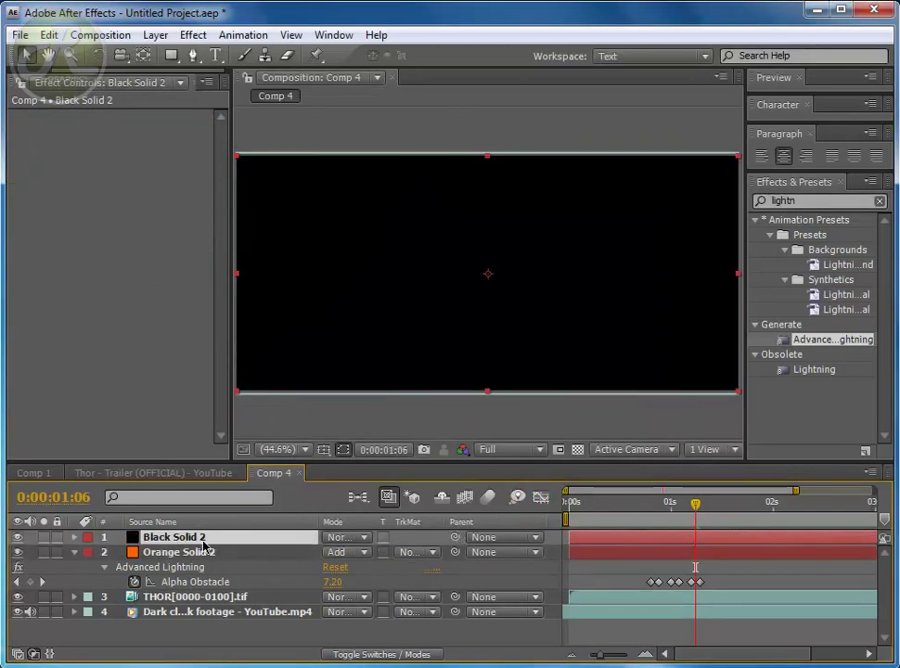
# Step: Collapse Orange Solid 2, apply Video Copilot Optical Flares to Black Solid 2, and open its Options editor
pyautogui.click(74, 553)
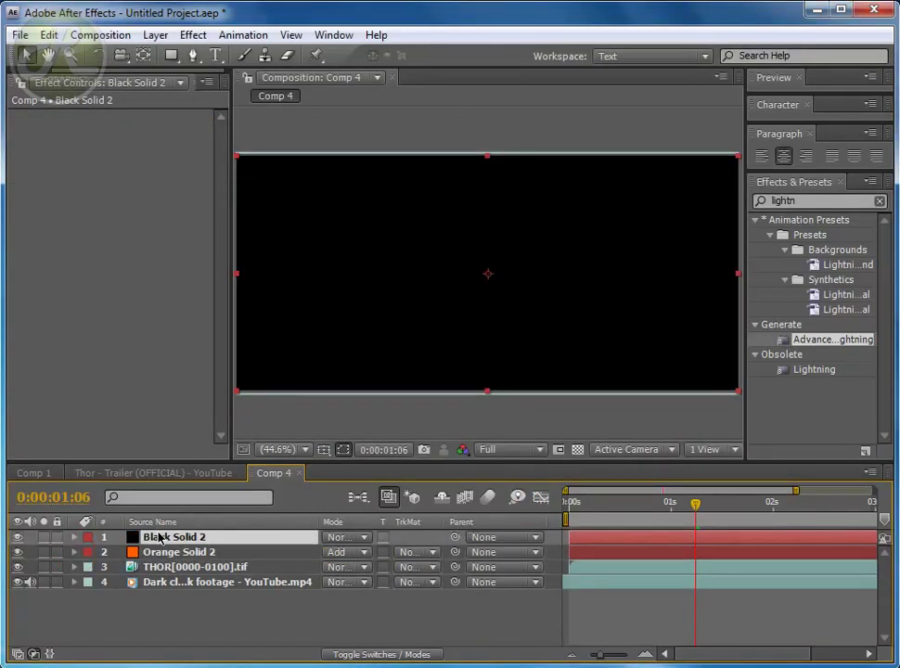
pyautogui.click(193, 34)
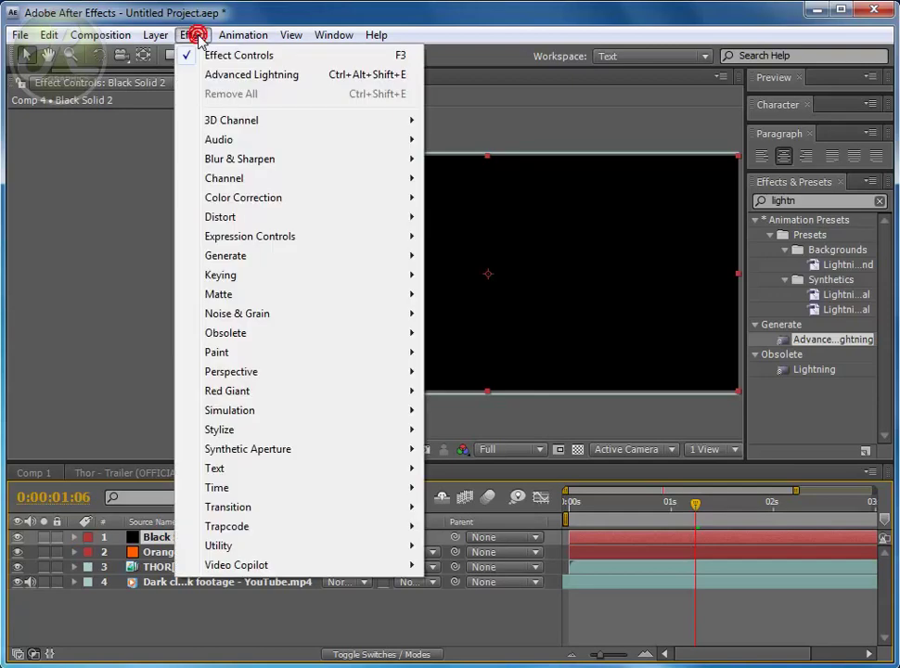
pyautogui.moveTo(246, 566)
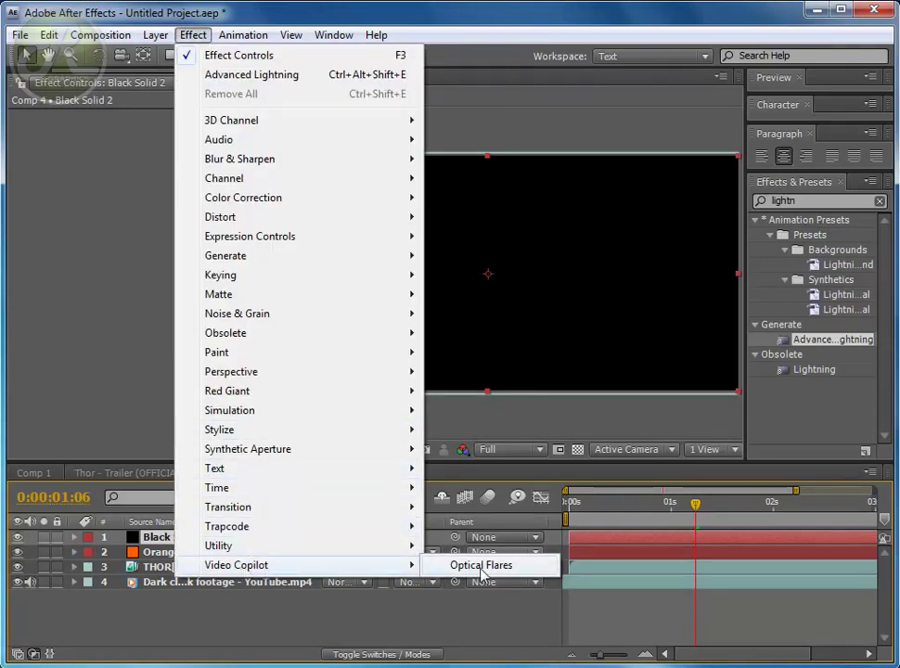
pyautogui.click(445, 568)
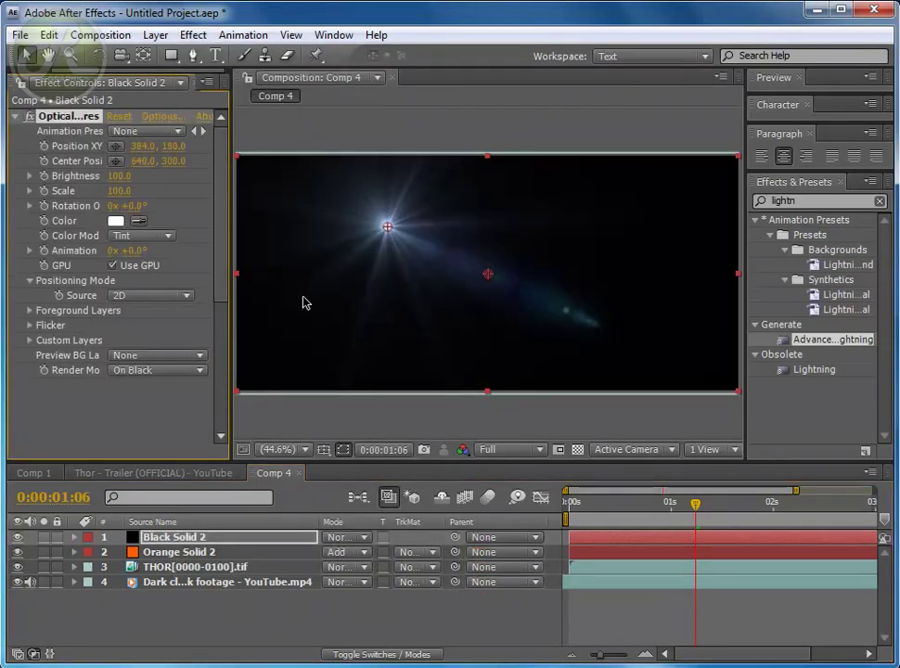
pyautogui.click(162, 117)
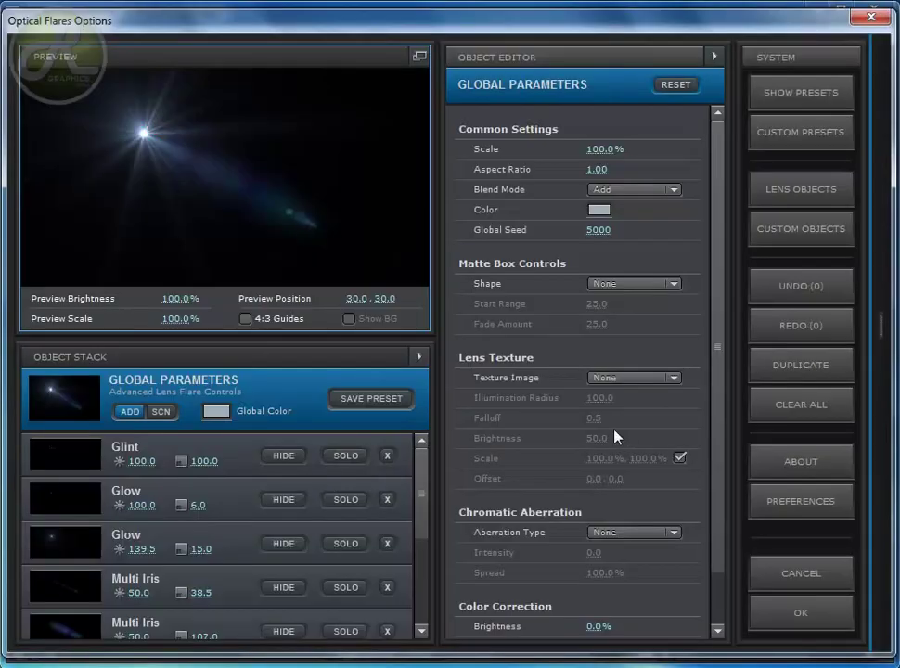
# Step: Clear all objects from the flare and show the Lens Objects browser
pyautogui.click(775, 405)
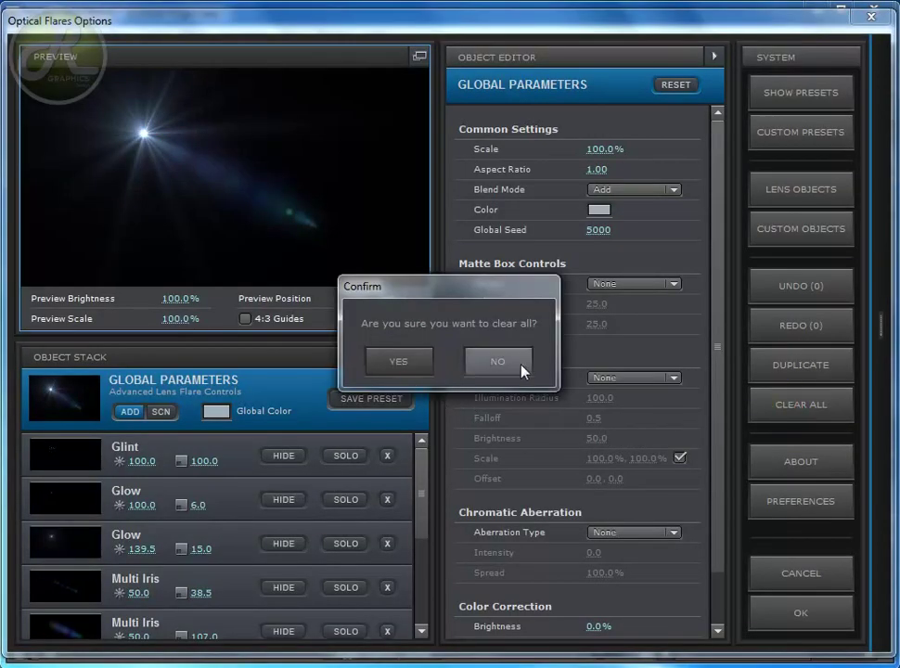
pyautogui.click(395, 364)
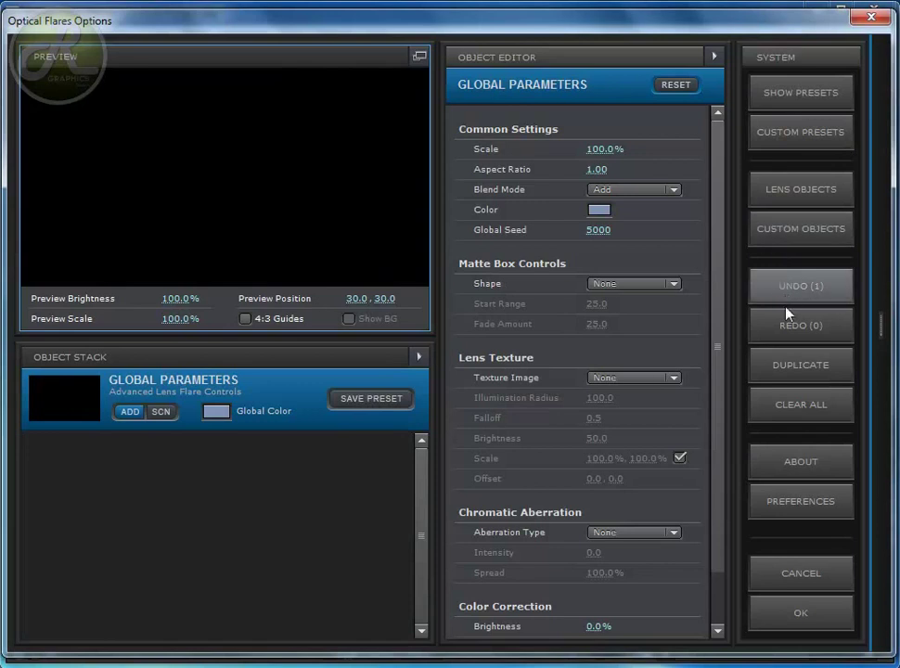
pyautogui.click(792, 199)
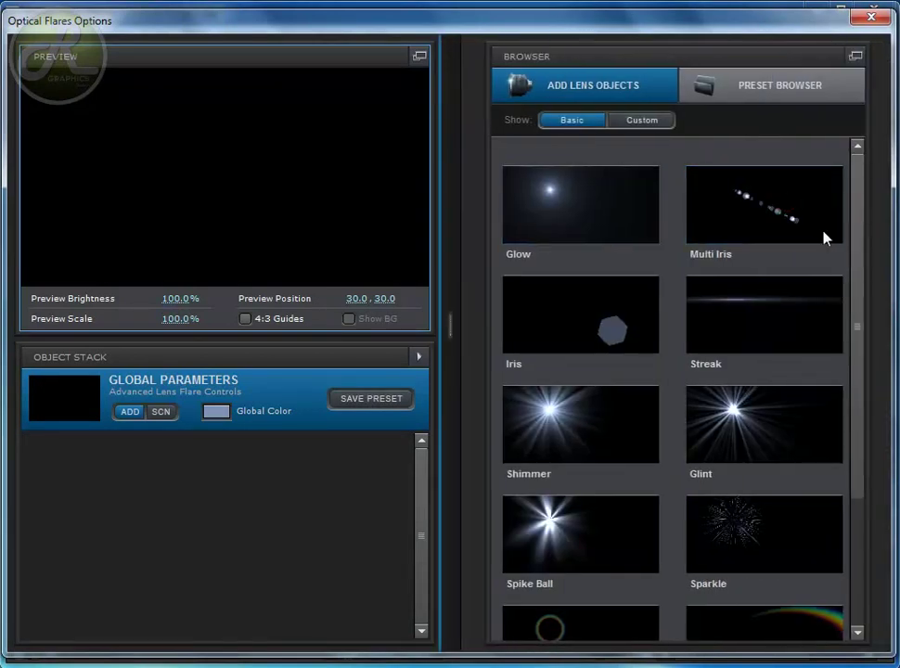
# Step: Make the flare a single Glow at 134% scale, moved lower-right in the preview, and apply it
pyautogui.click(557, 196)
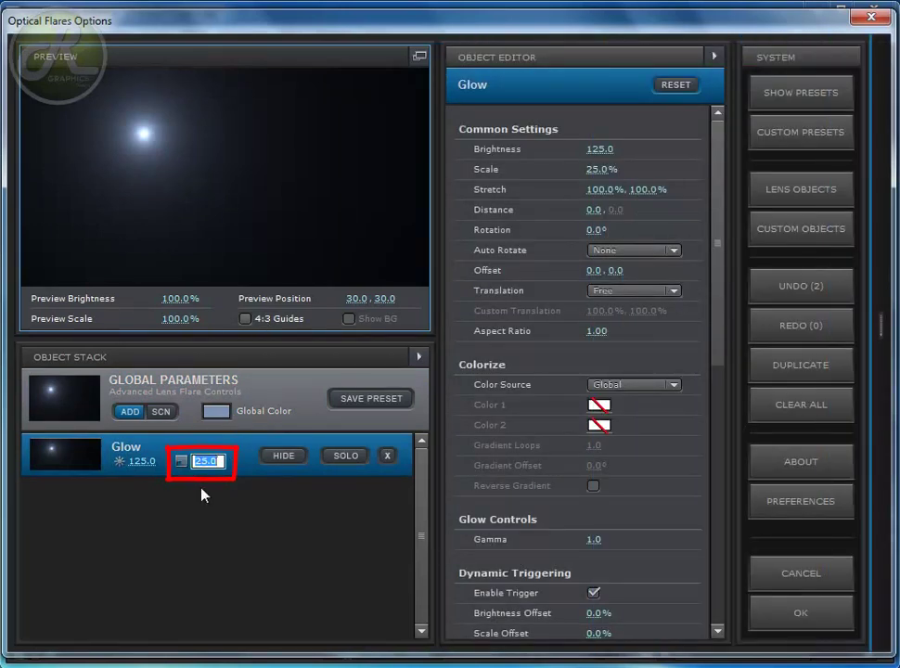
pyautogui.write('134')
pyautogui.click(232, 504)
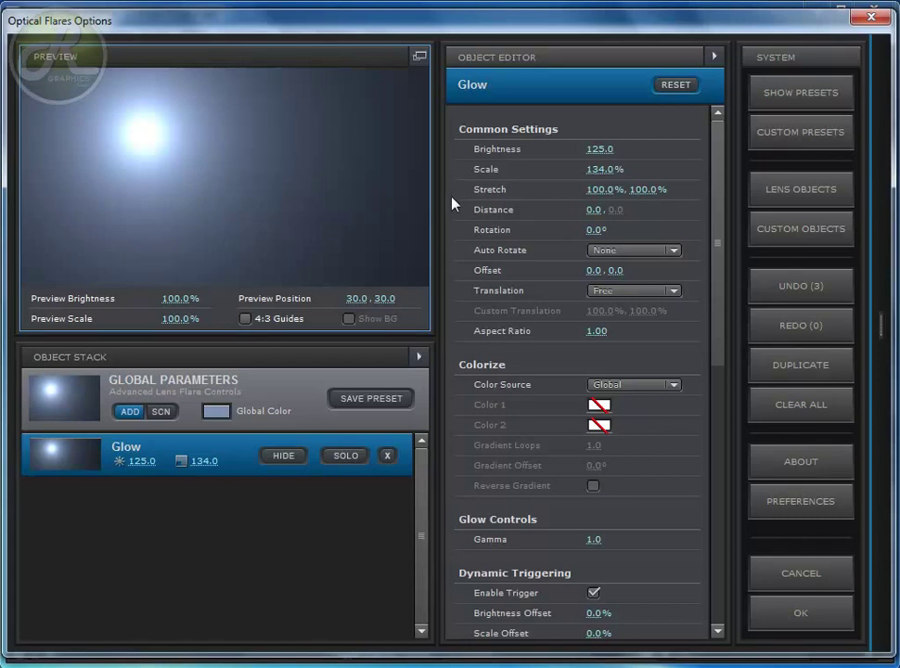
pyautogui.moveTo(138, 135)
pyautogui.mouseDown()
pyautogui.moveTo(207, 248)
pyautogui.moveTo(208, 175)
pyautogui.mouseUp()
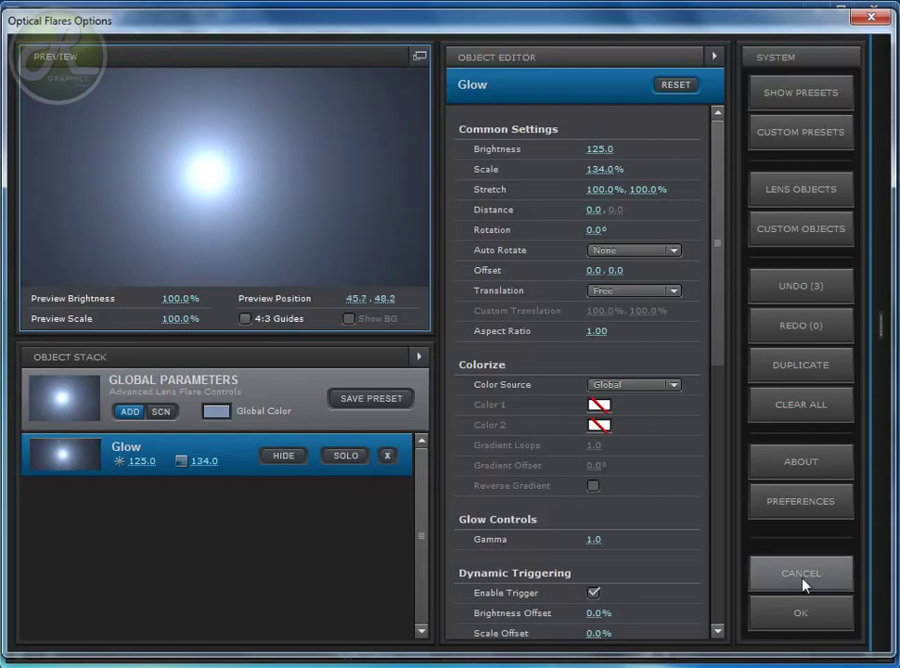
pyautogui.click(802, 622)
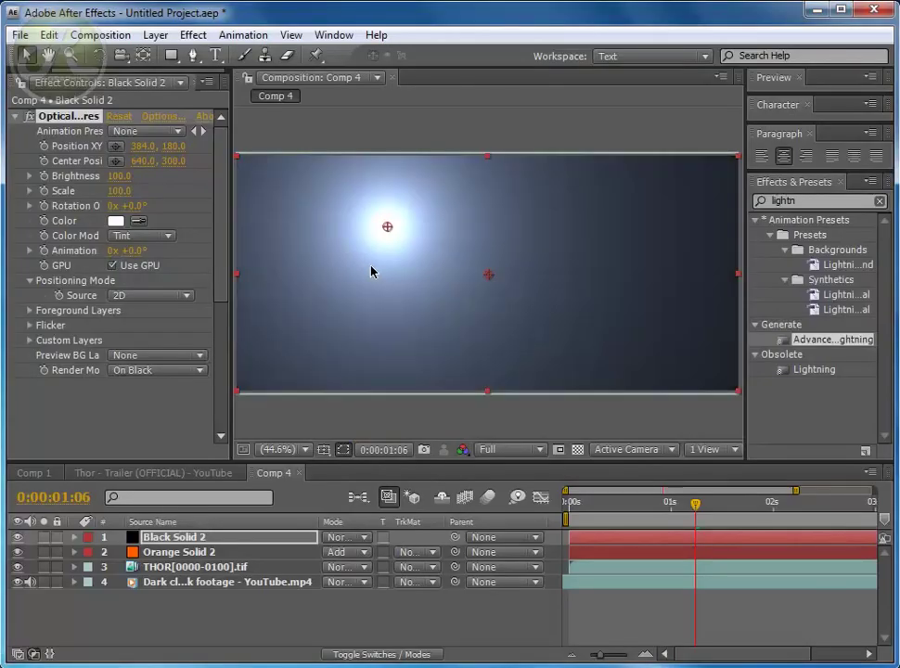
# Step: Set the flare's Render Mode to On Transparent and Black Solid 2's blend mode to Screen
pyautogui.click(200, 372)
pyautogui.click(163, 395)
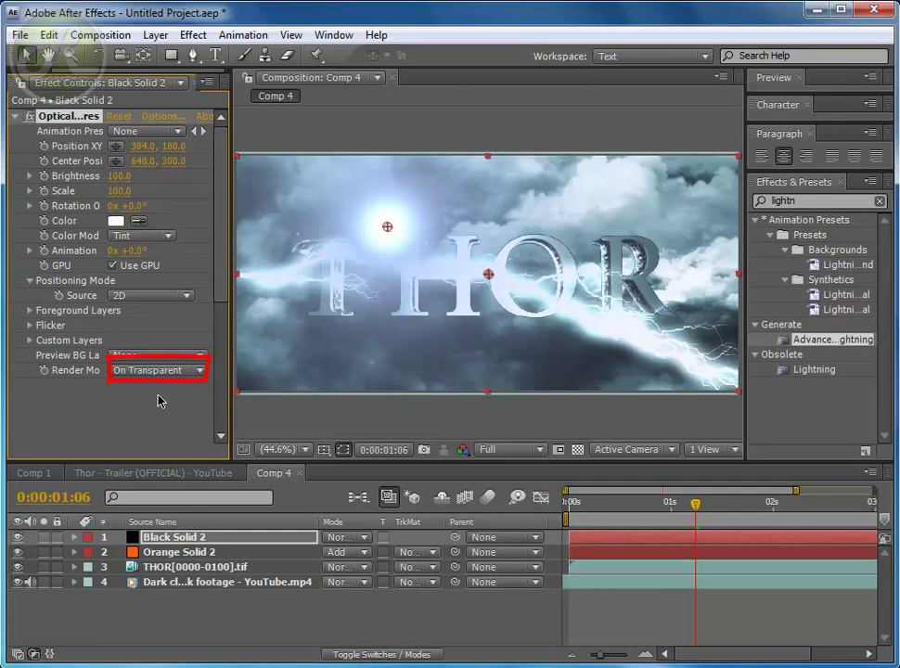
pyautogui.click(170, 539)
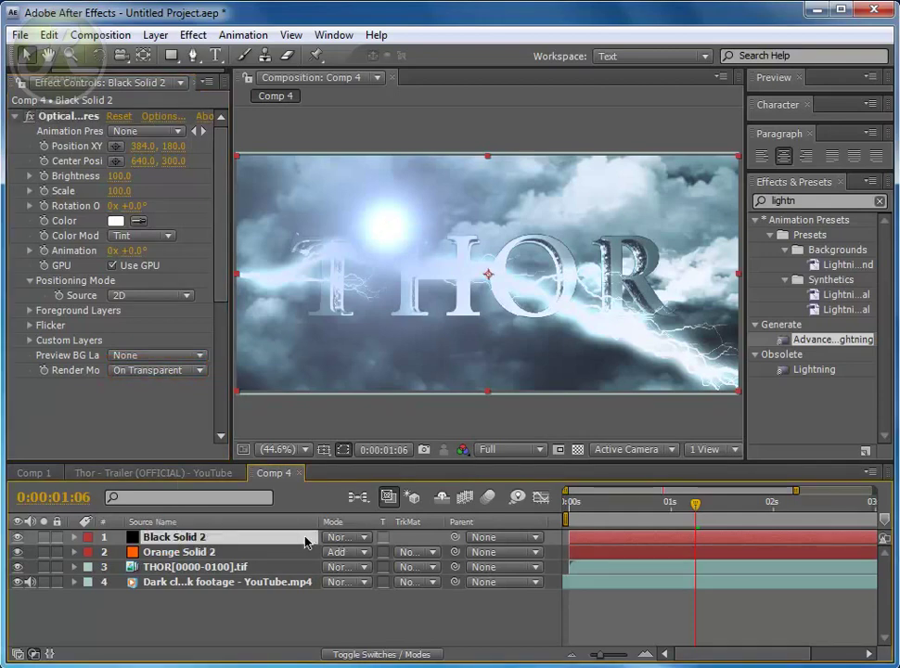
pyautogui.click(368, 542)
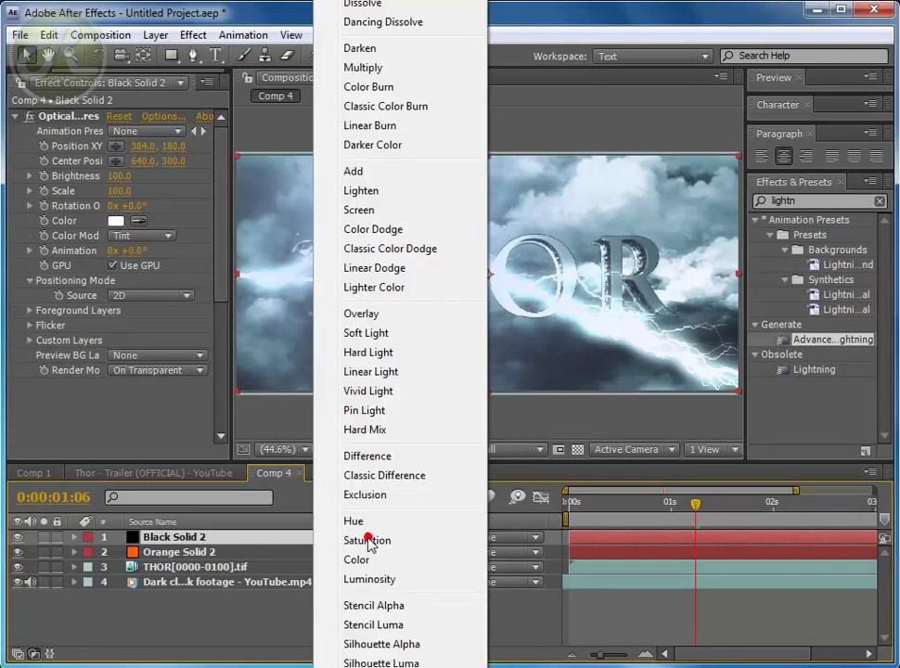
pyautogui.click(357, 209)
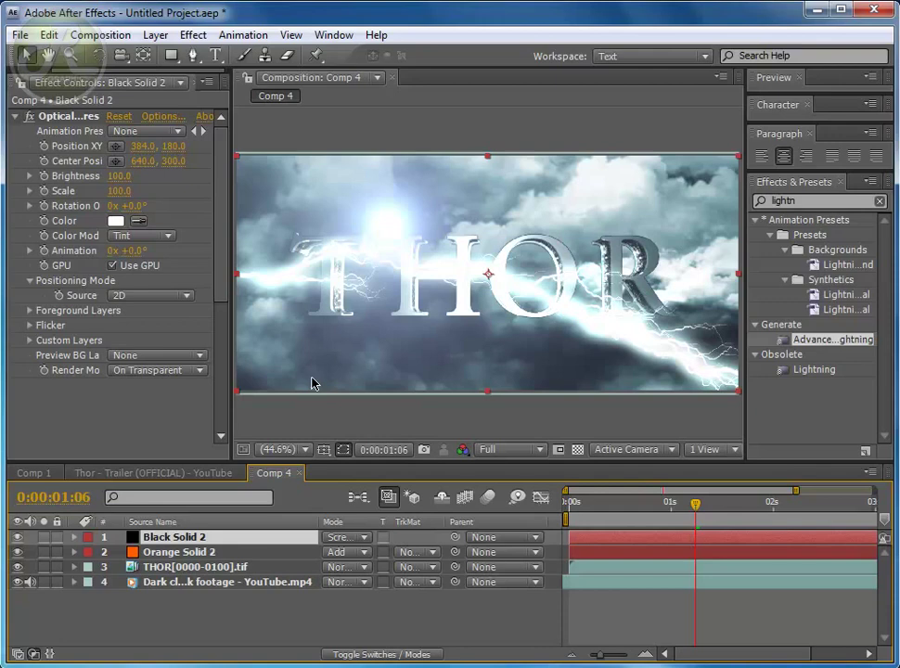
# Step: Move the flare up and right above the title and switch Black Solid 2 to Add blending
pyautogui.click(57, 117)
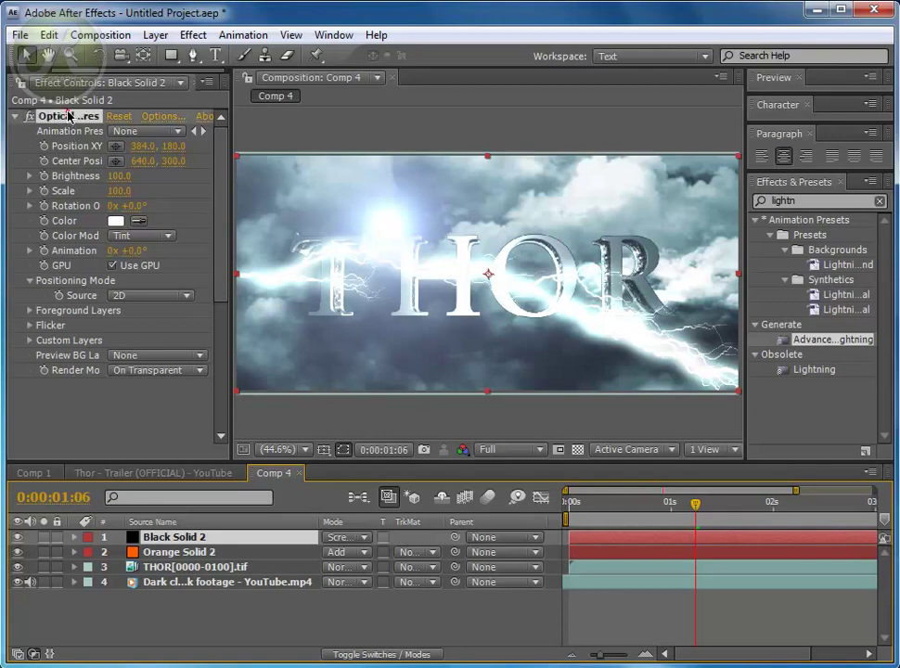
pyautogui.moveTo(387, 225); pyautogui.dragTo(450, 205)
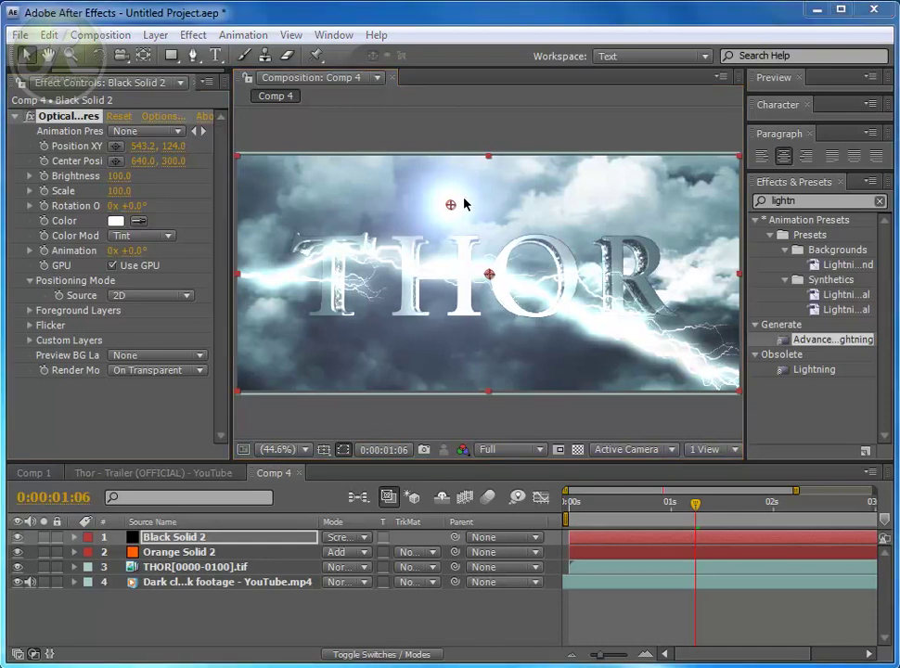
pyautogui.moveTo(451, 207); pyautogui.dragTo(477, 206)
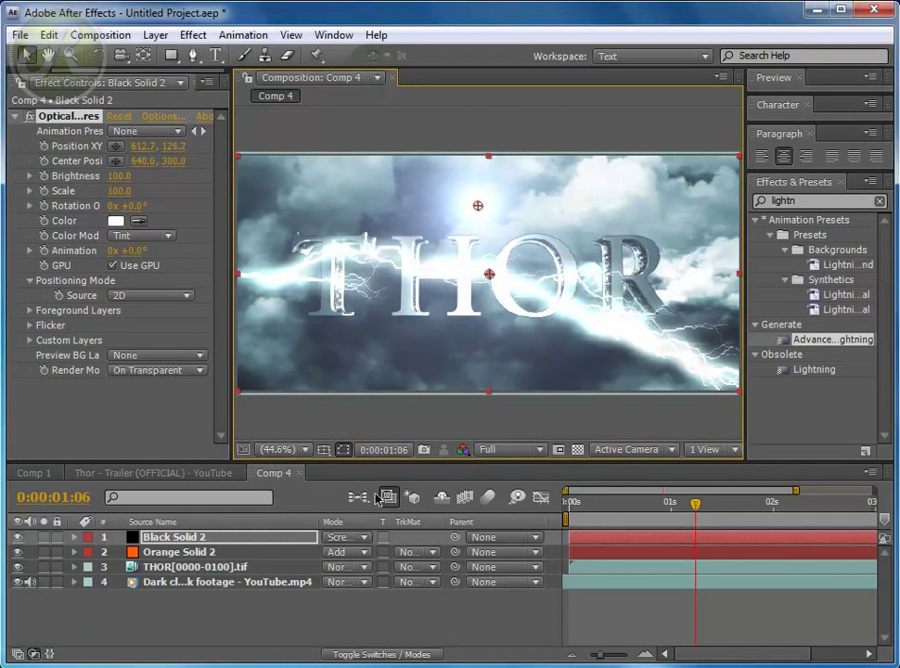
pyautogui.click(362, 536)
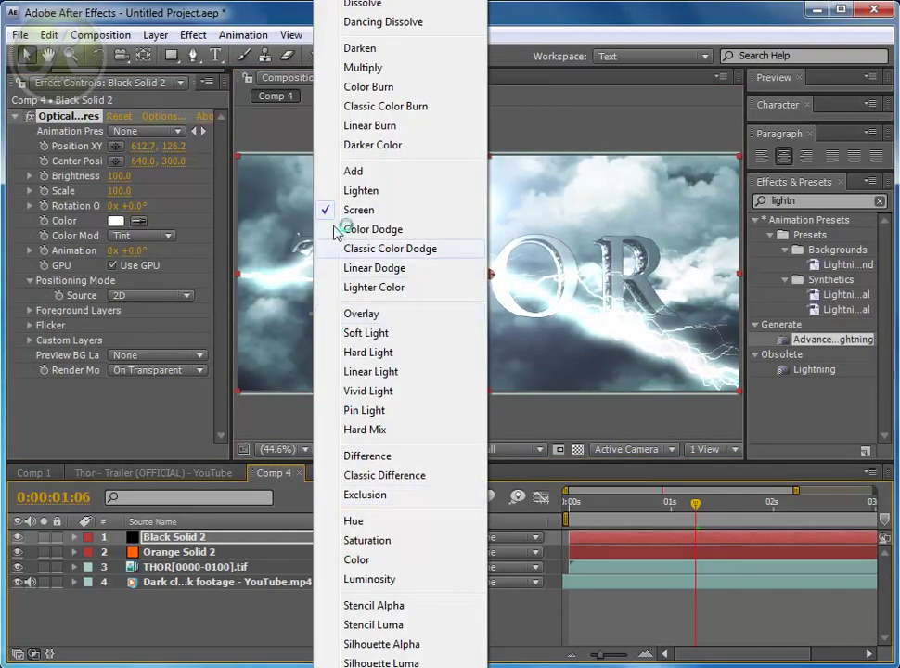
pyautogui.click(350, 177)
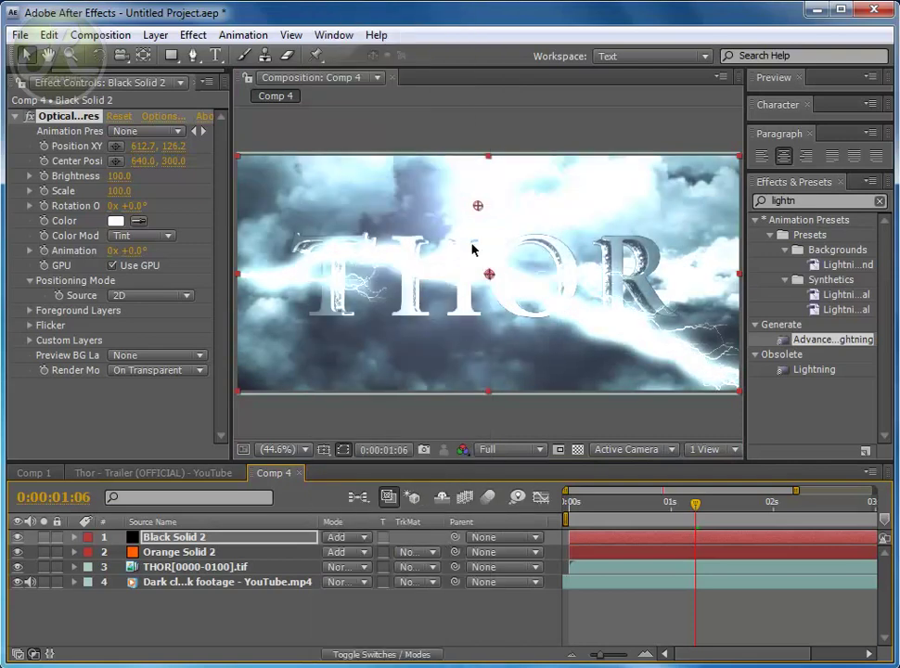
# Step: Place the flare just above the middle of THOR and lower its brightness to 90
pyautogui.moveTo(478, 207); pyautogui.dragTo(470, 211)
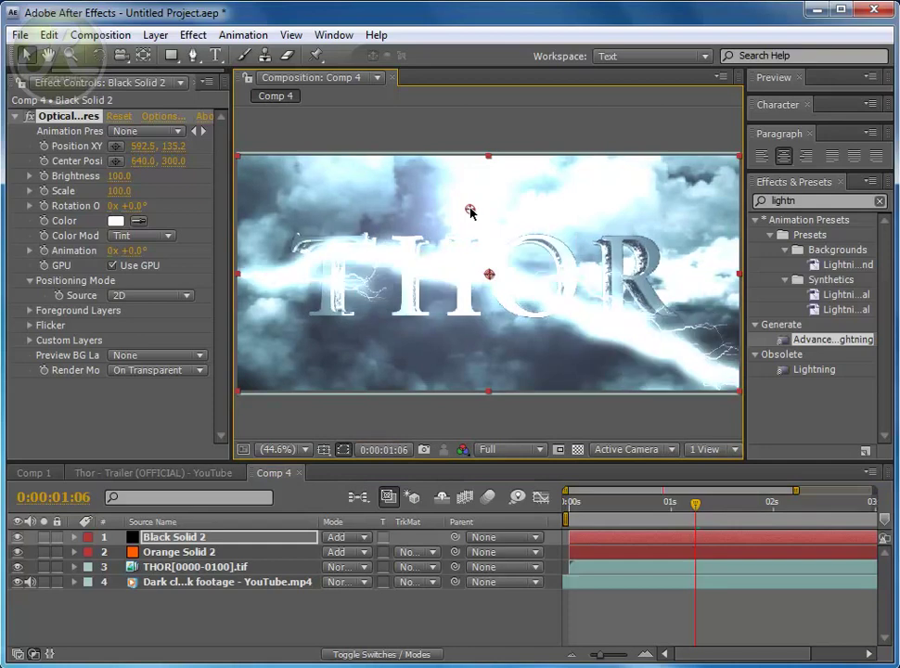
pyautogui.moveTo(470, 211); pyautogui.dragTo(463, 209)
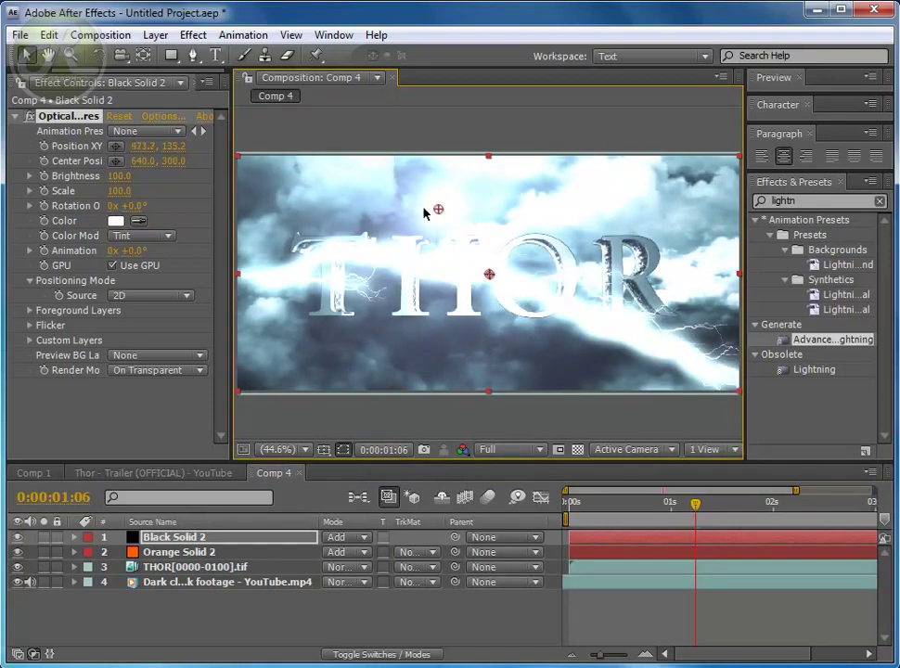
pyautogui.click(474, 211)
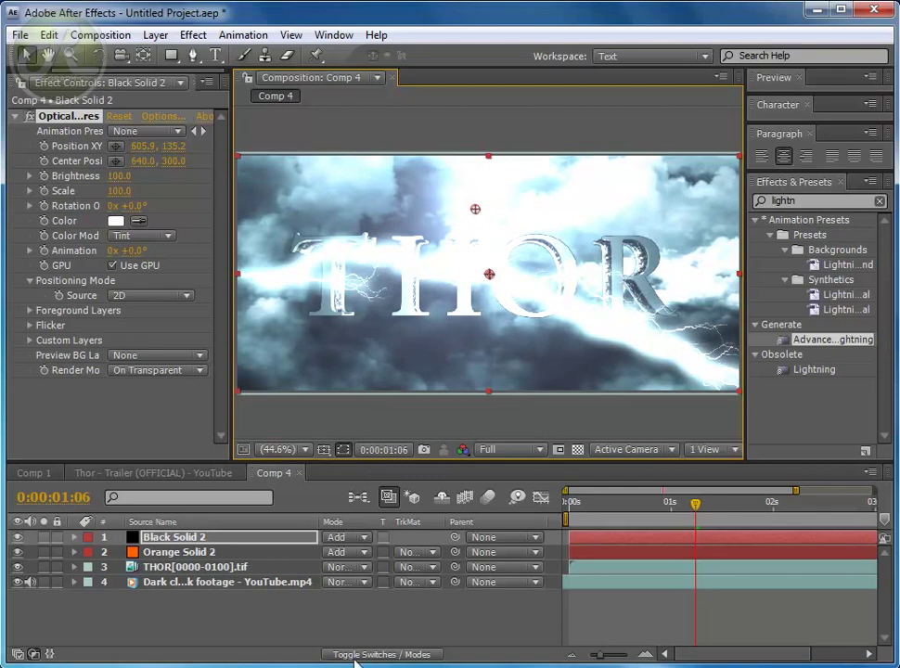
pyautogui.click(120, 175)
pyautogui.write('90')
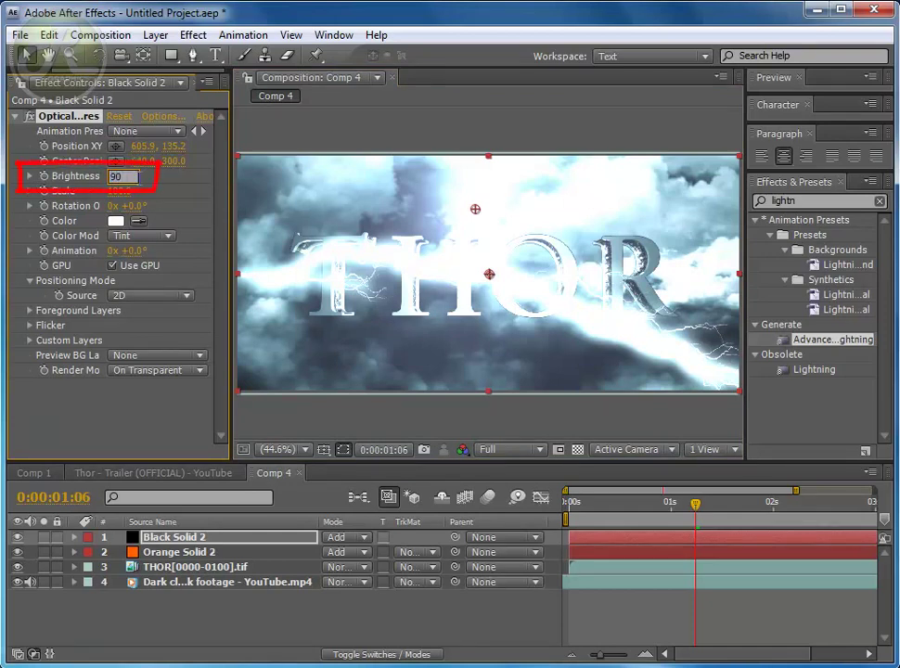
pyautogui.click(157, 178)
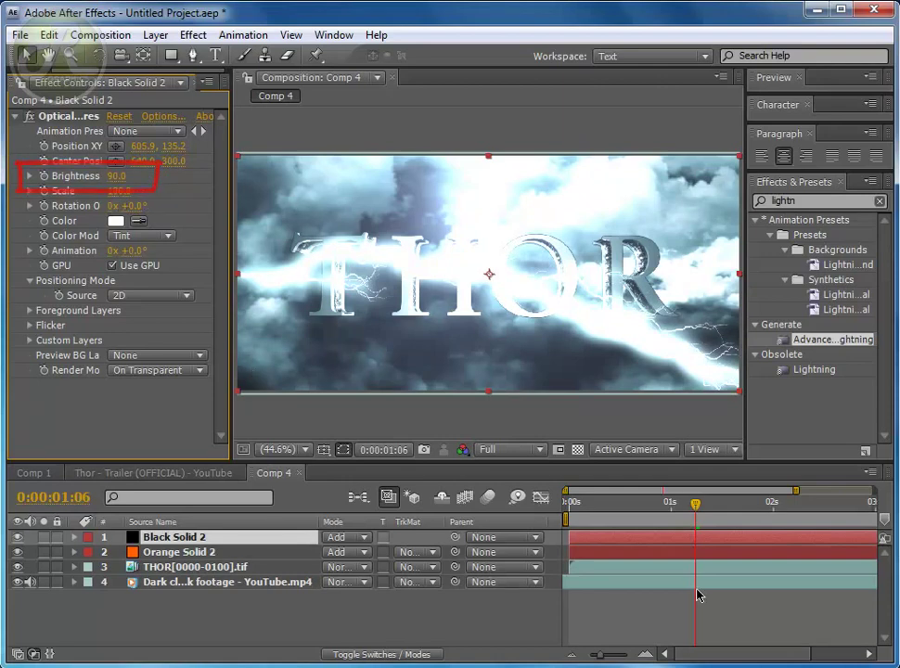
pyautogui.click(156, 555)
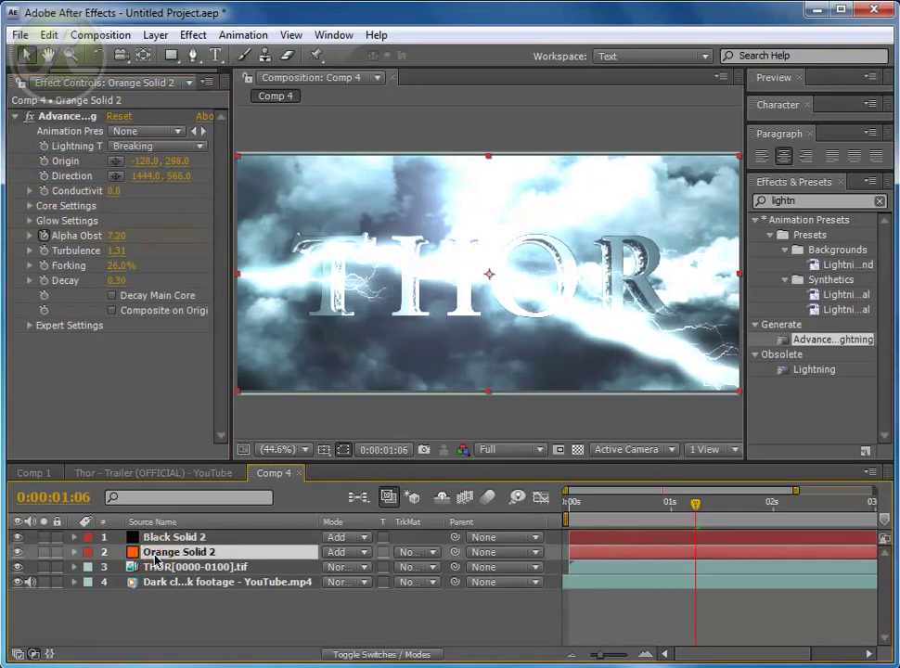
# Step: Reveal the lightning keyframes and key the Optical Flares Scale at 0 at 0:20
pyautogui.press('u')
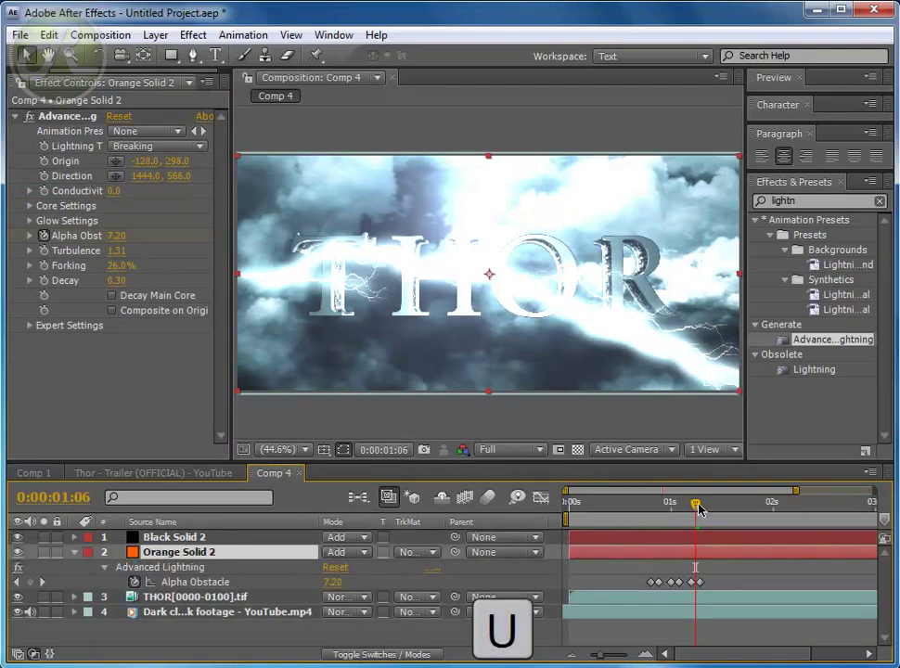
pyautogui.moveTo(696, 506); pyautogui.dragTo(655, 510)
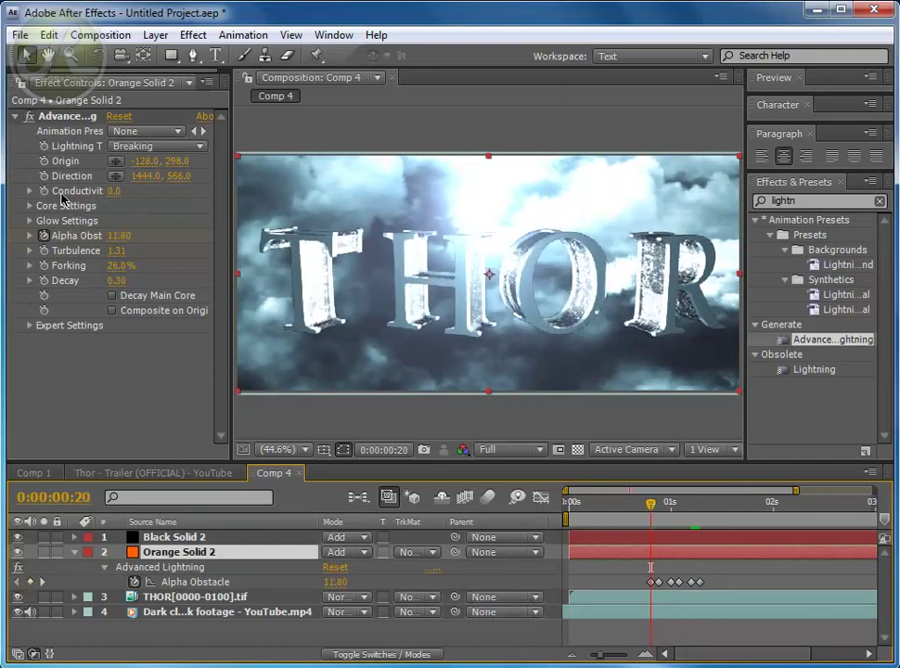
pyautogui.click(176, 536)
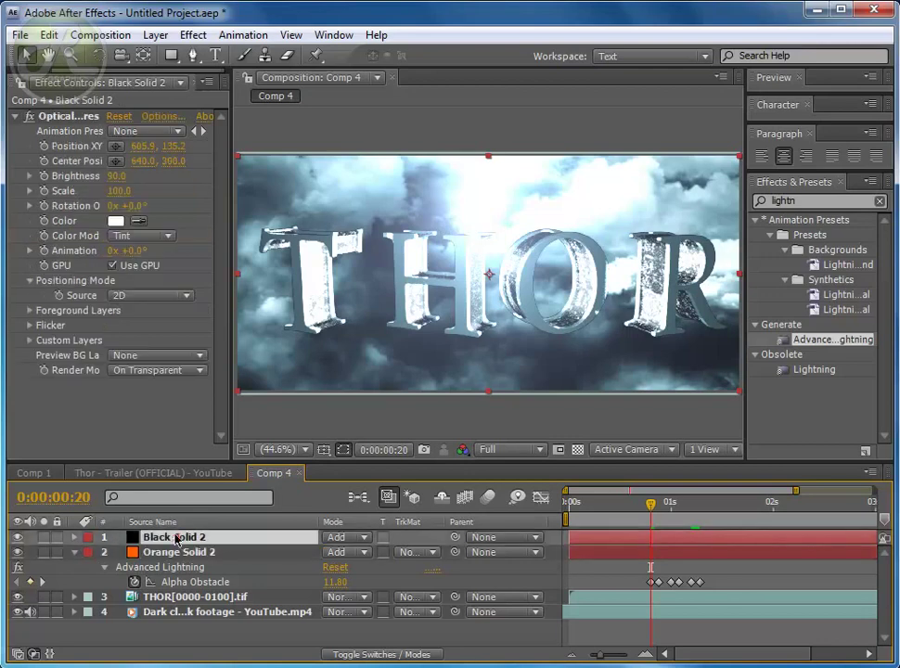
pyautogui.click(65, 116)
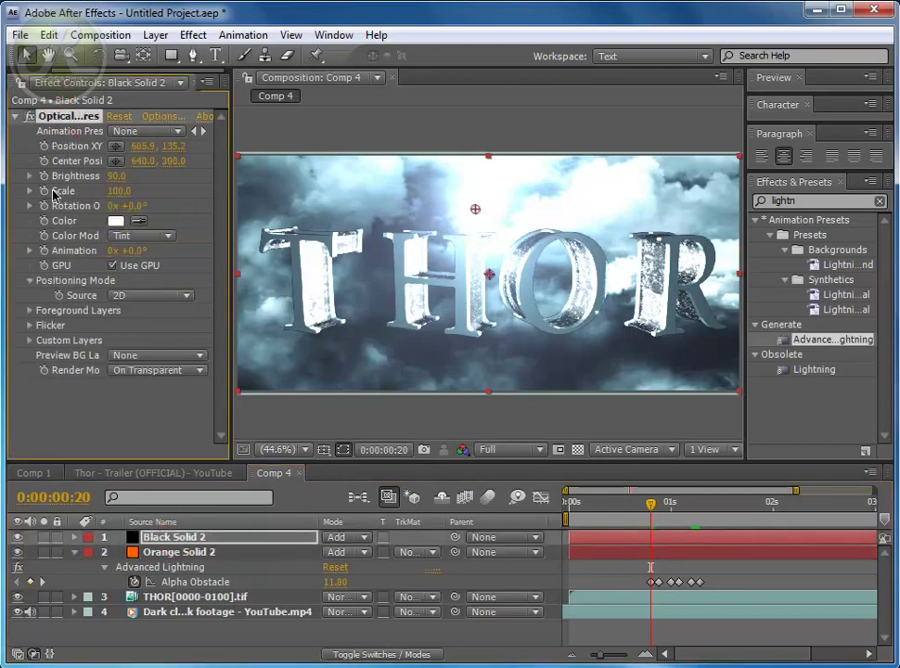
pyautogui.click(118, 191)
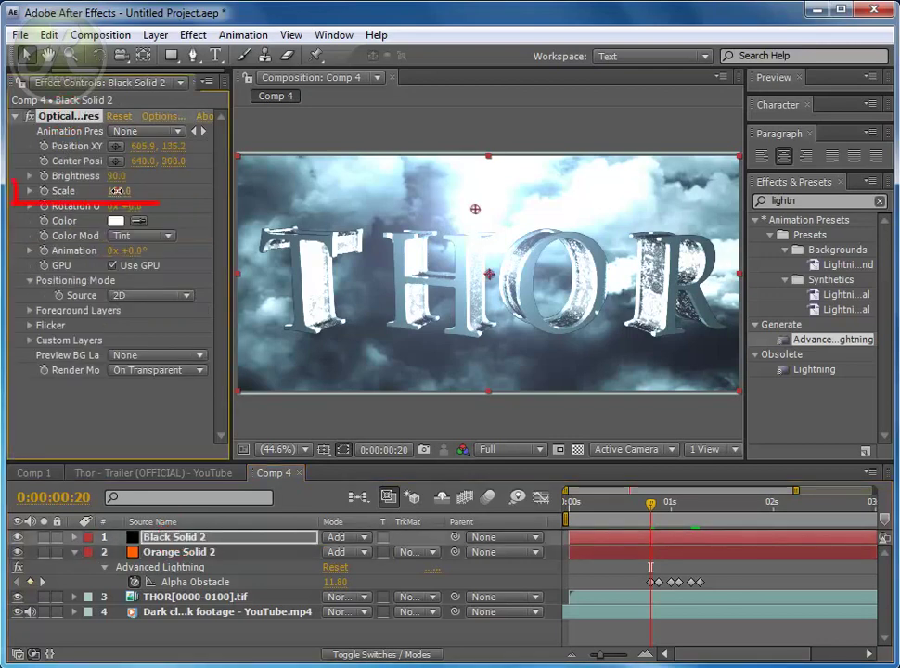
pyautogui.write('0')
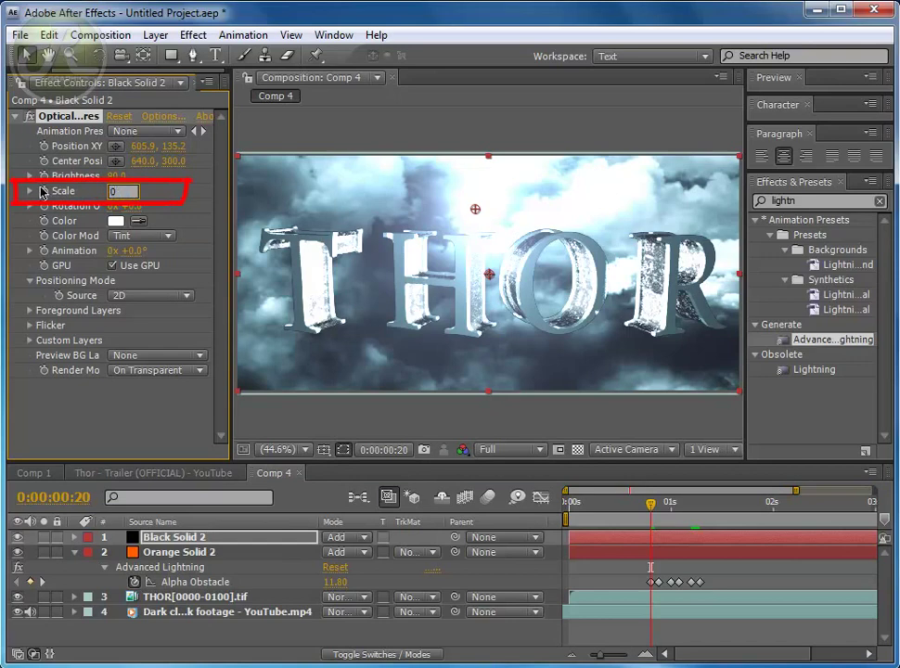
pyautogui.press('Return')
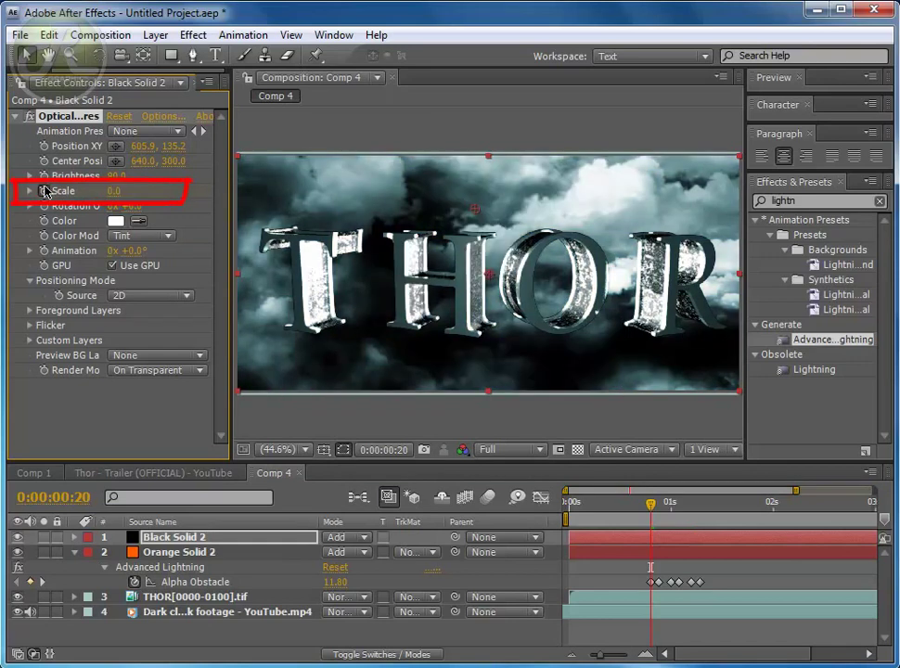
# Step: Key the flare Scale at 300 at 0:22, as the bolt crosses THOR
pyautogui.moveTo(653, 508); pyautogui.dragTo(659, 508)
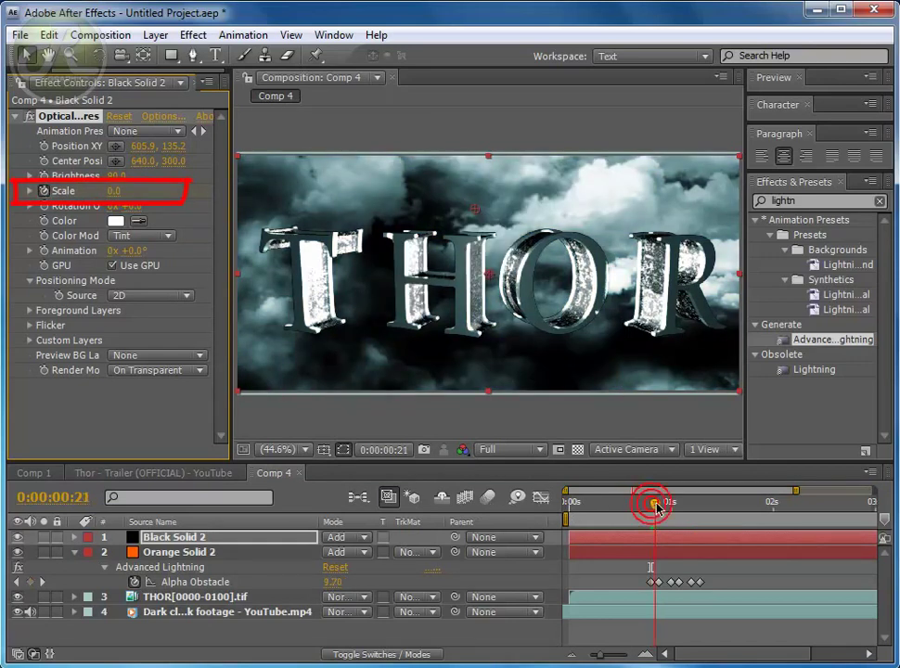
pyautogui.click(113, 191)
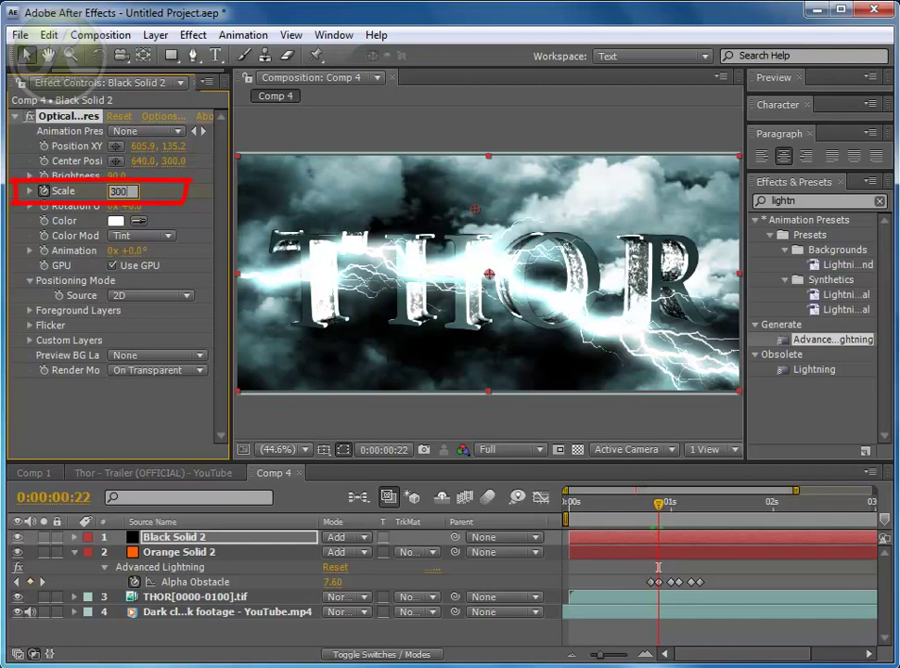
pyautogui.press('Return')
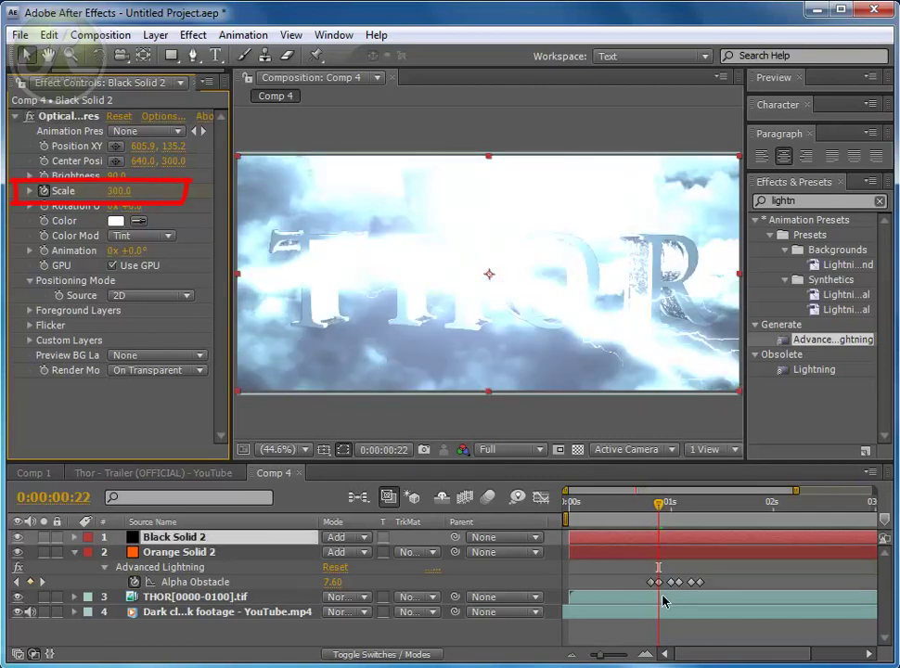
# Step: Add flare Scale keyframes of 240 at 1:00, 200 at 1:02 and 0 at 1:05, then scrub back to 0:20
pyautogui.moveTo(659, 506); pyautogui.dragTo(671, 507)
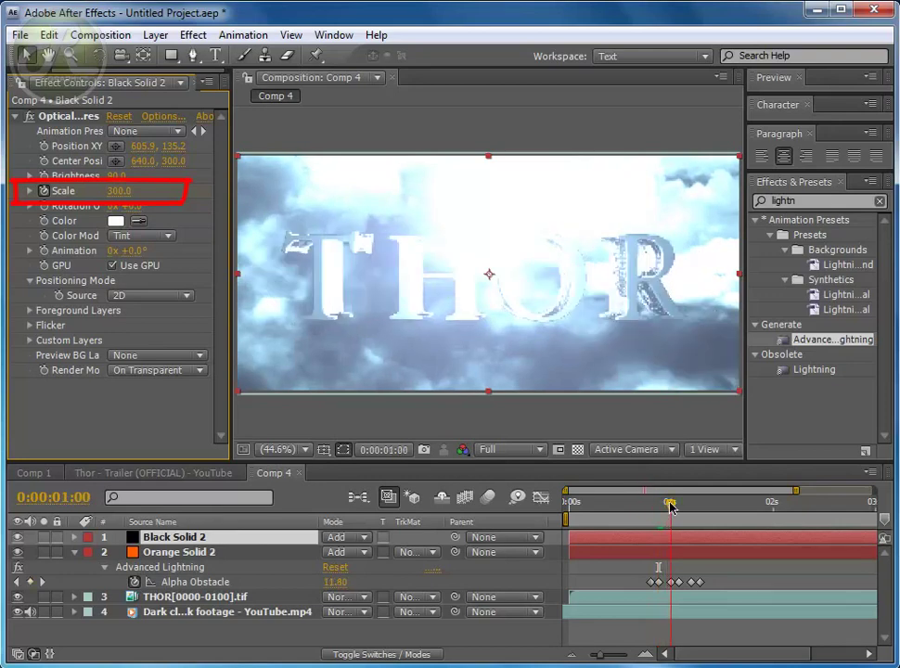
pyautogui.click(116, 190)
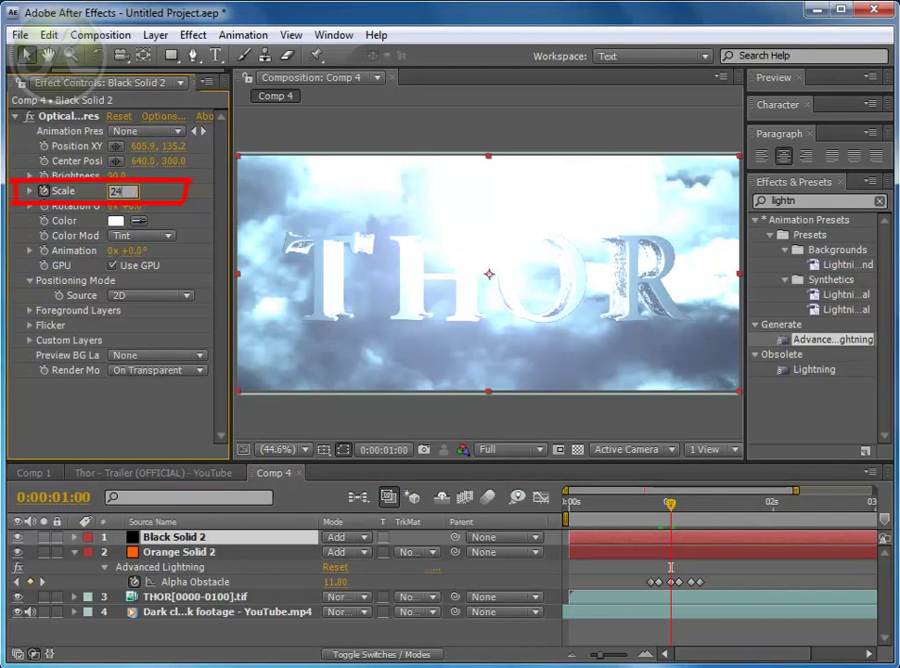
pyautogui.press('Return')
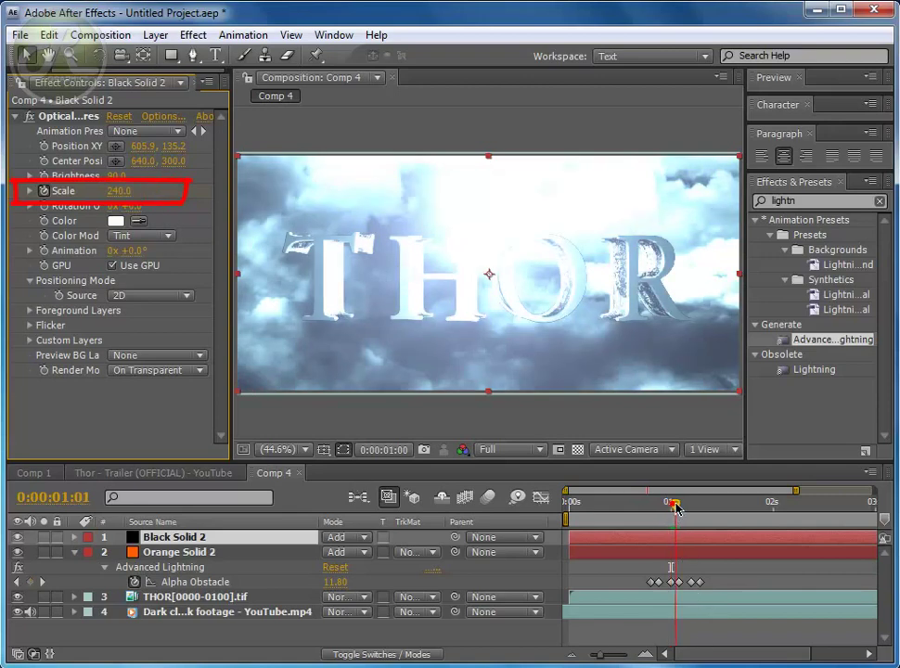
pyautogui.moveTo(671, 504); pyautogui.dragTo(681, 508)
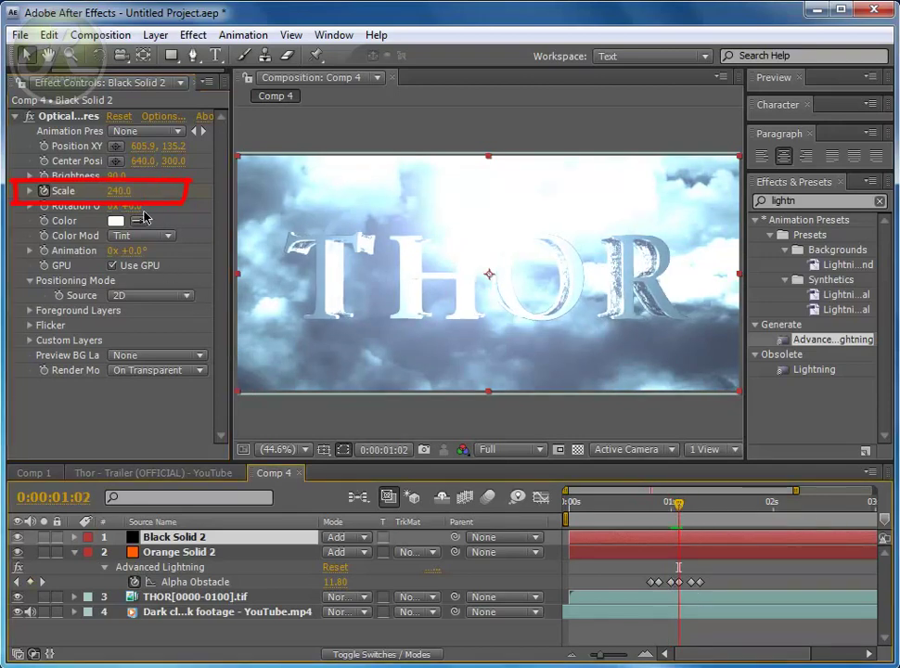
pyautogui.click(119, 190)
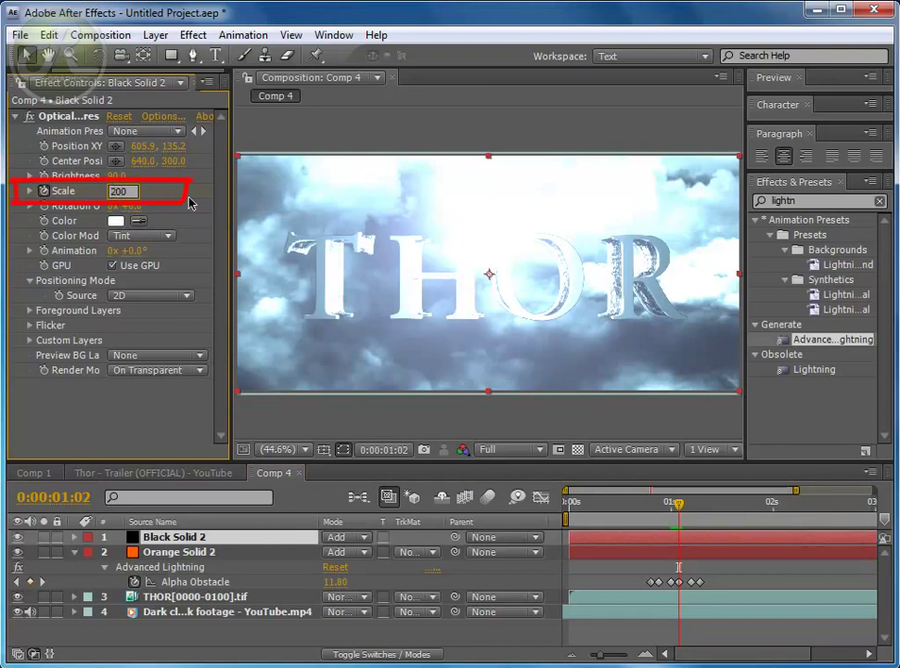
pyautogui.press('Return')
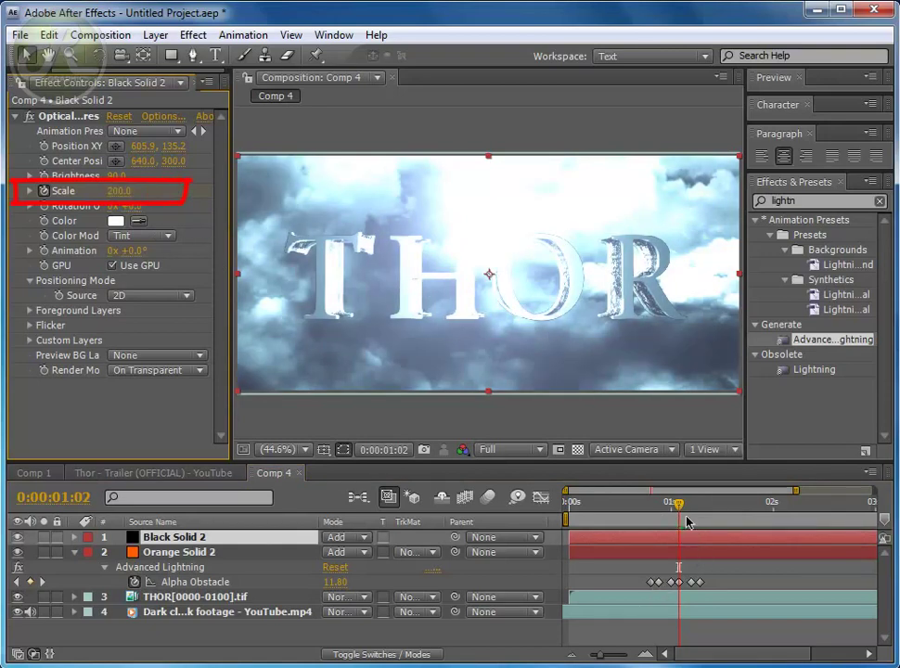
pyautogui.moveTo(680, 504); pyautogui.dragTo(694, 506)
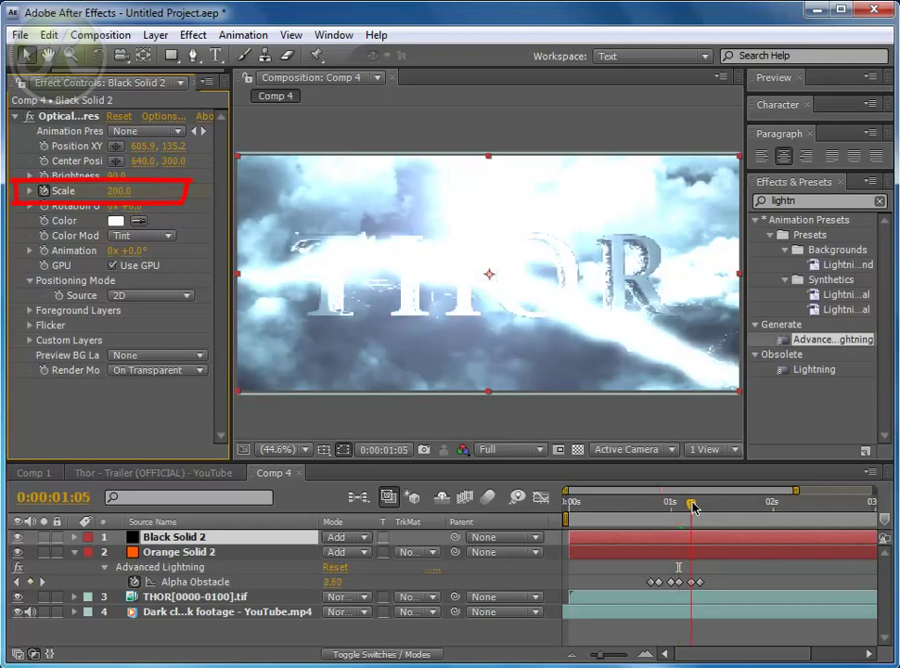
pyautogui.click(118, 191)
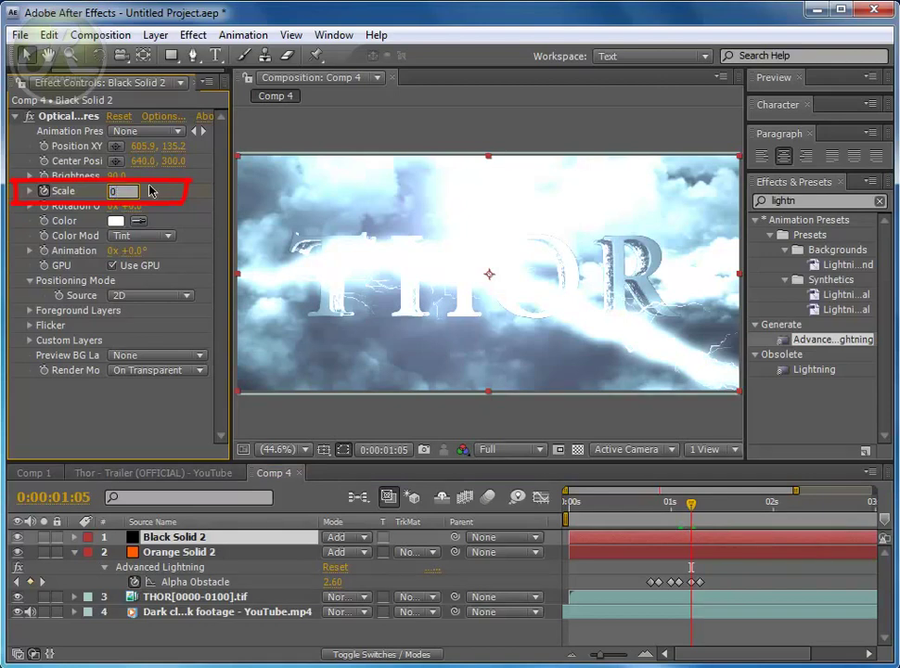
pyautogui.press('Return')
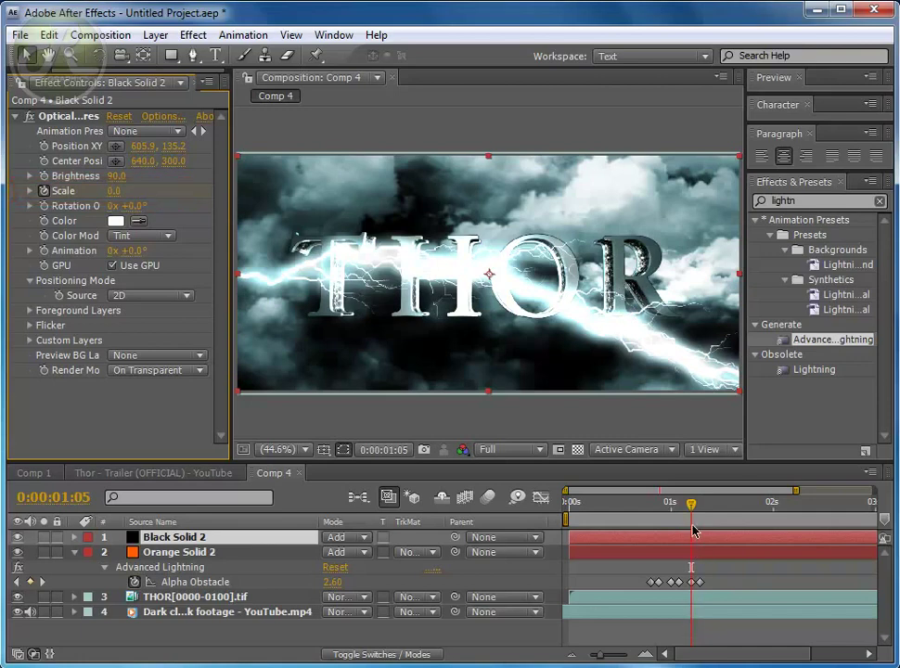
pyautogui.moveTo(693, 506); pyautogui.dragTo(641, 508)
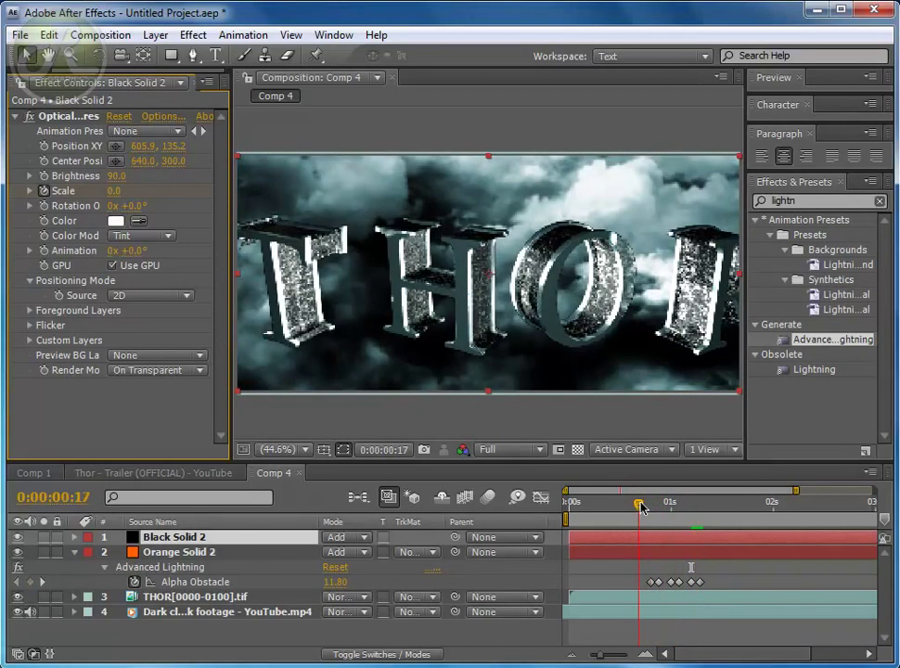
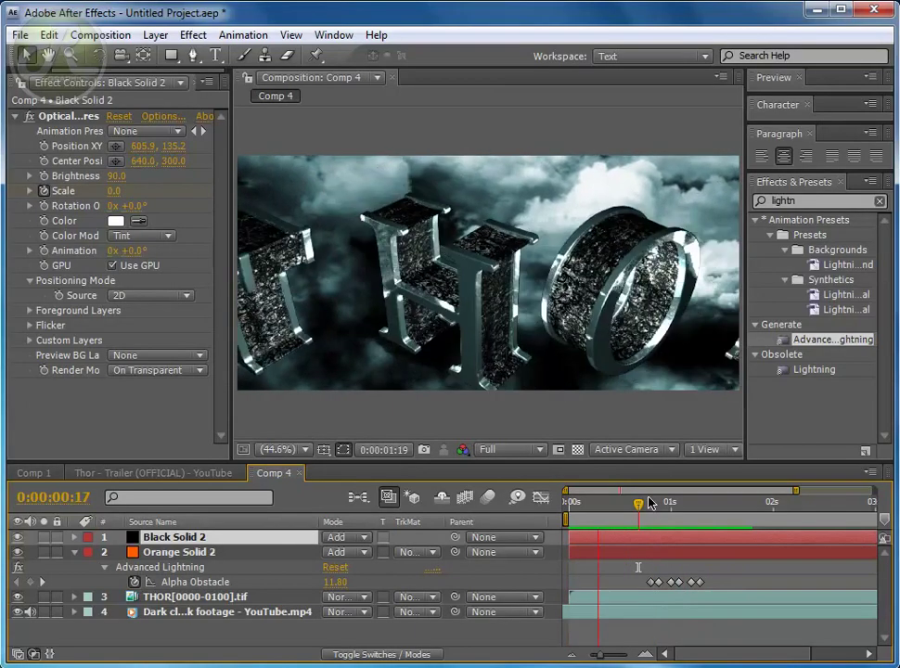
# Step: Stop the looping preview and move the playhead to 0:00:01:04
pyautogui.press('space')
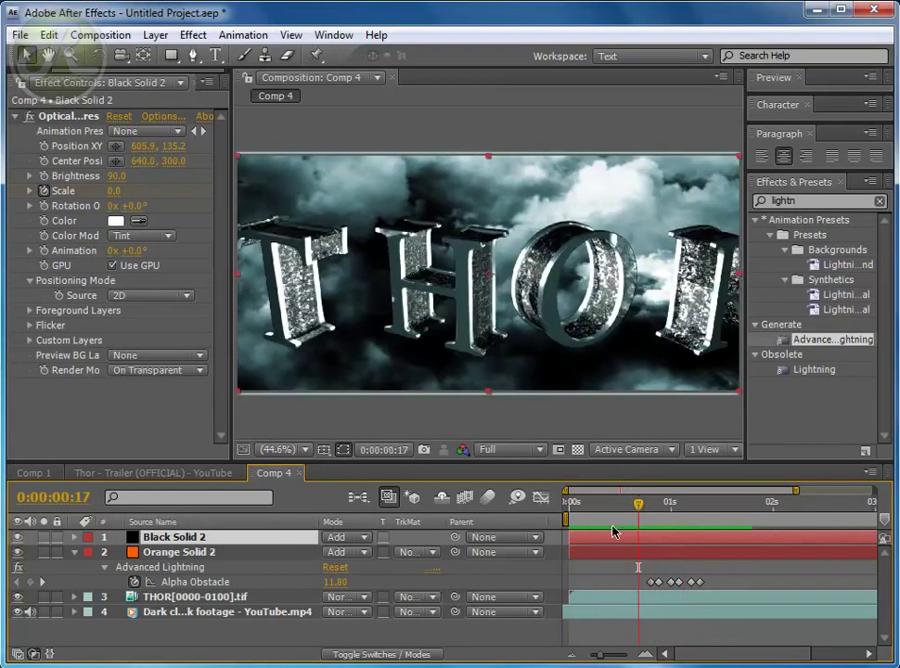
pyautogui.moveTo(639, 504); pyautogui.dragTo(687, 506)
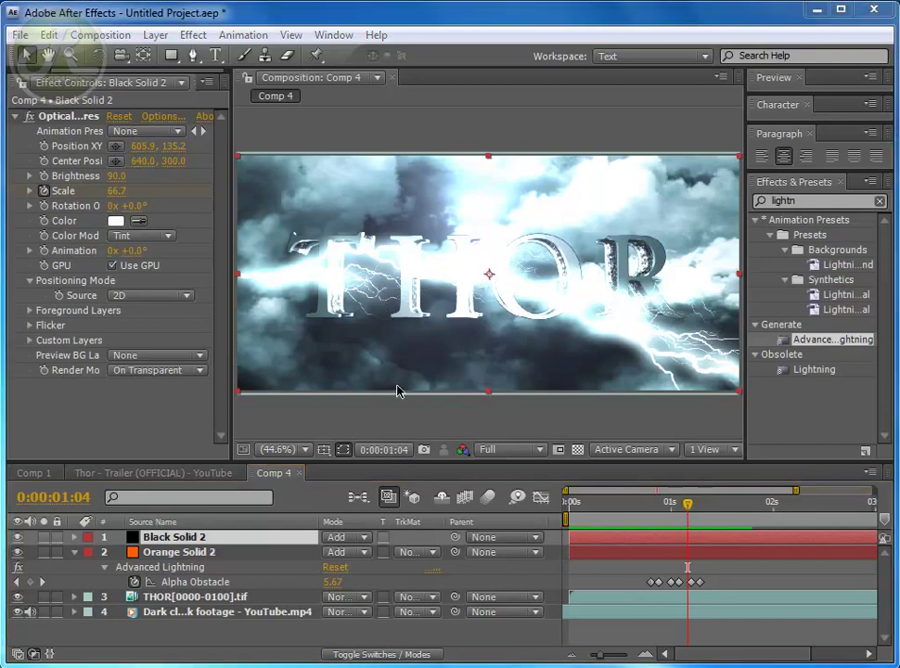
pyautogui.scroll(-2, 401, 408)
pyautogui.scroll(2, 402, 397)
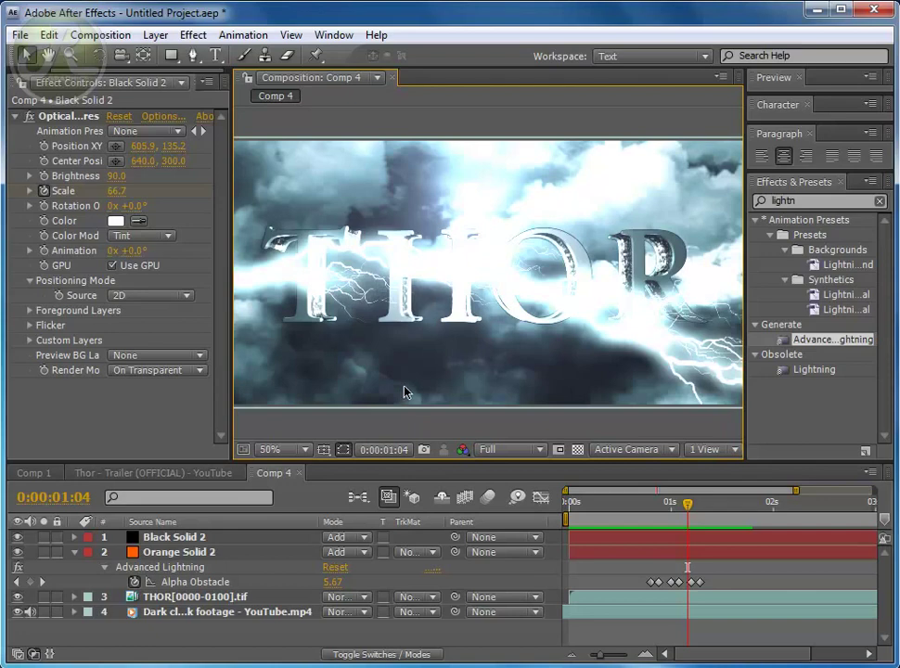
pyautogui.scroll(-2, 402, 393)
# Step: On Orange Solid 2, move the Advanced Lightning origin to -248, 234 and direction to 1460, 418
pyautogui.click(208, 553)
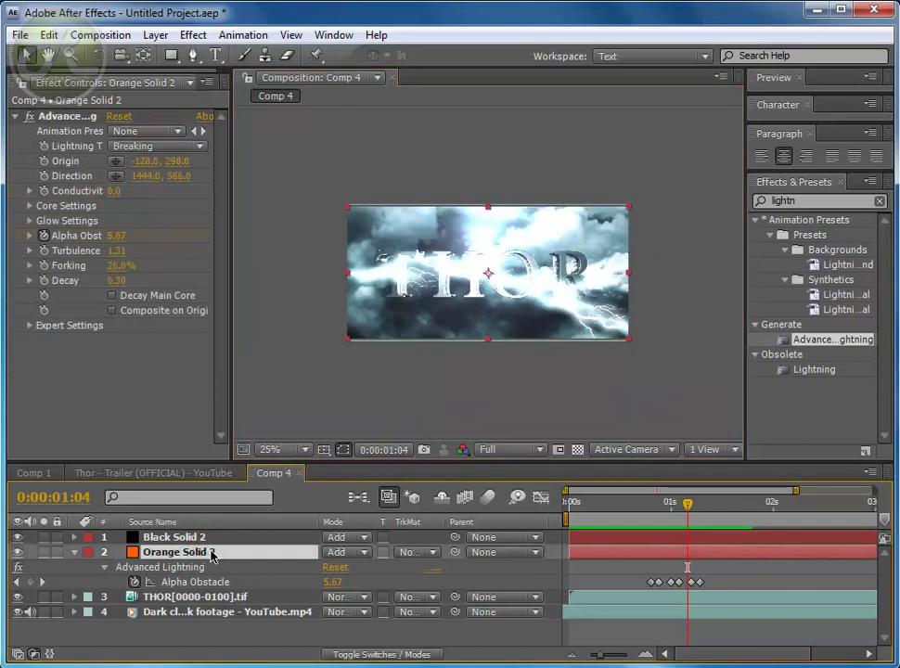
pyautogui.click(53, 118)
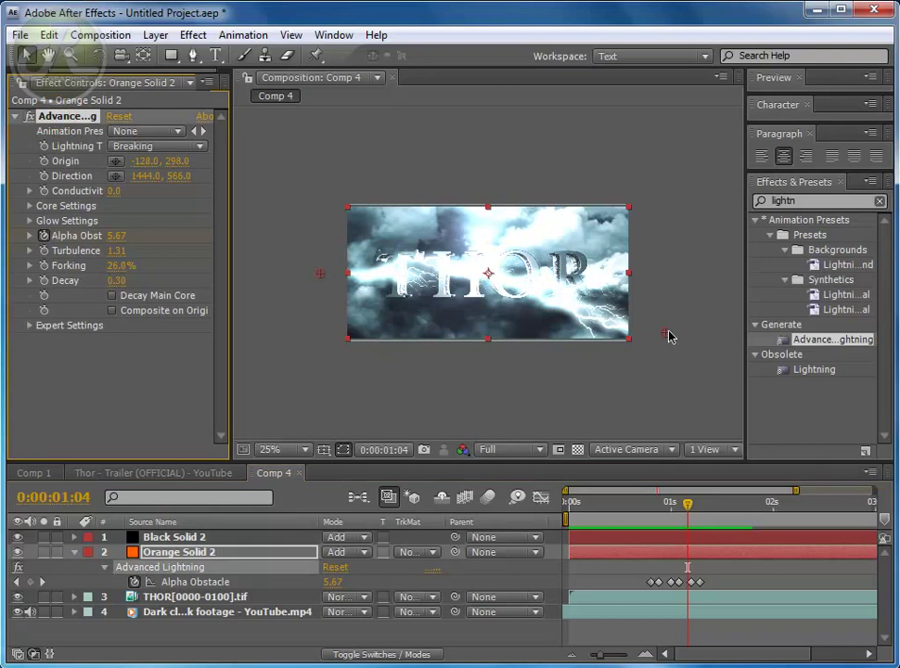
pyautogui.moveTo(666, 336); pyautogui.dragTo(671, 304)
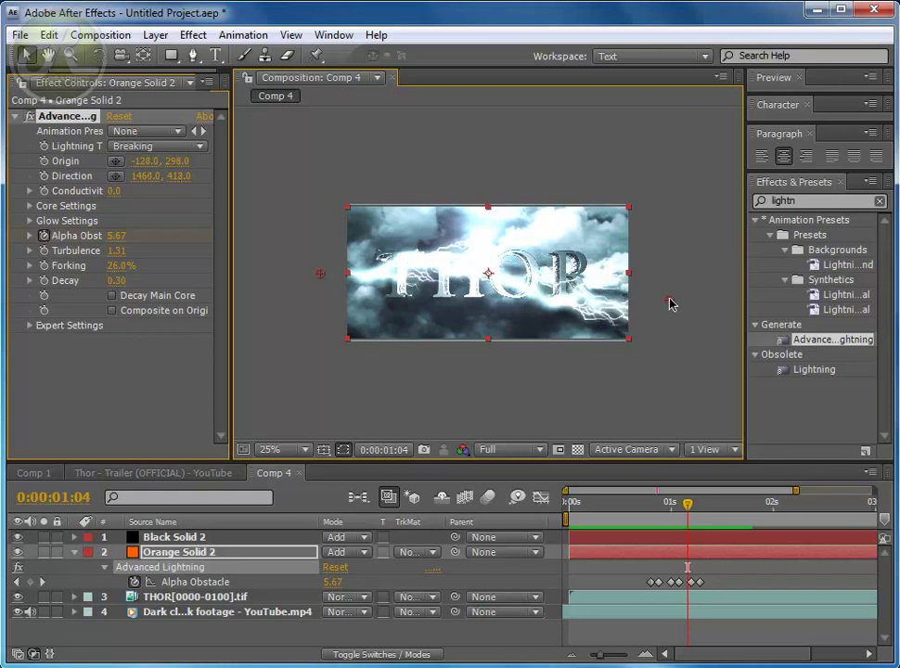
pyautogui.moveTo(318, 275); pyautogui.dragTo(292, 261)
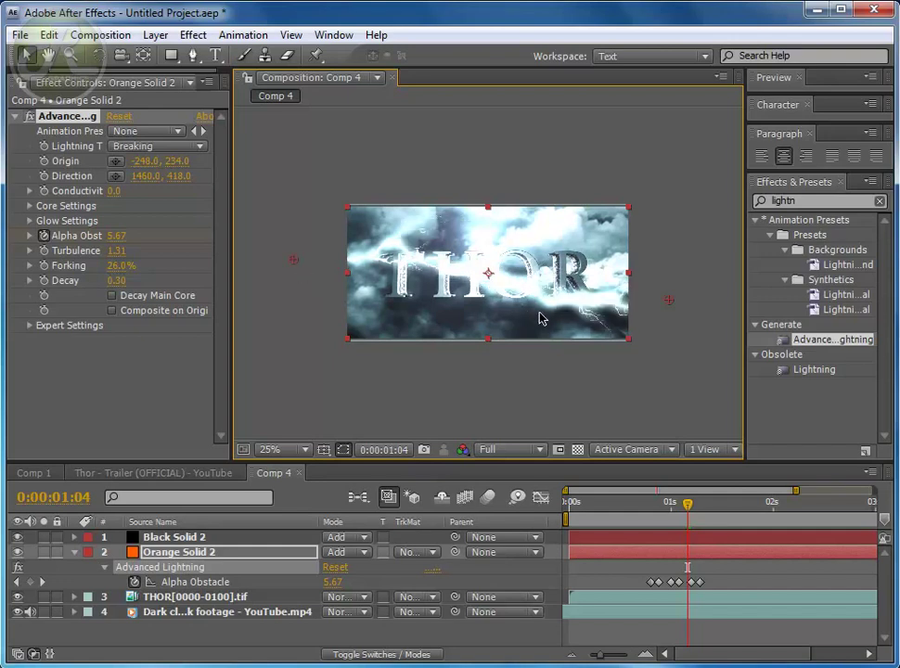
pyautogui.press('.')
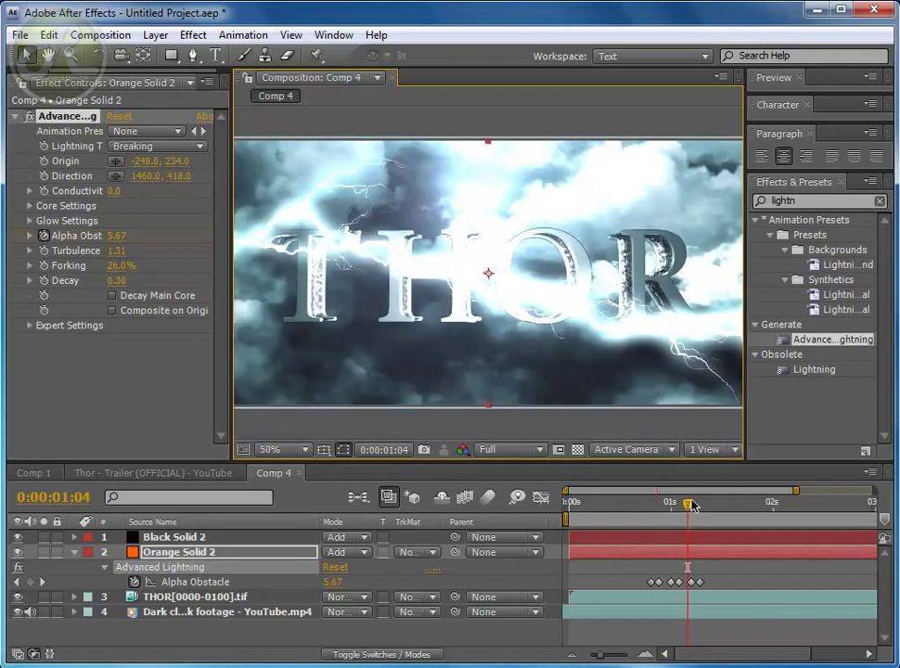
# Step: Scrub between 0:00:01:02 and 0:00:01:07 to check the bolt sweeping across THOR
pyautogui.moveTo(688, 506); pyautogui.dragTo(658, 508)
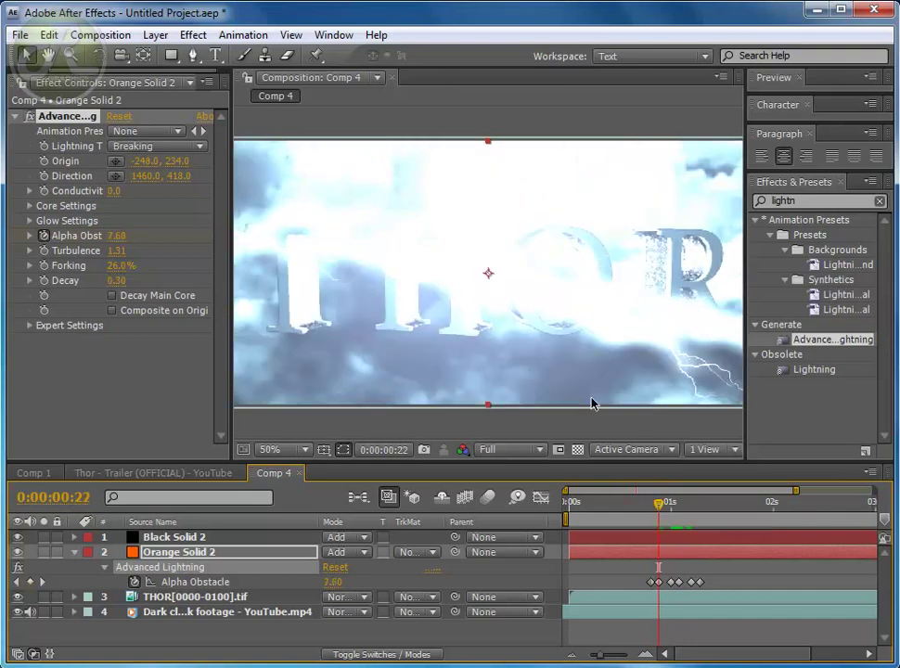
pyautogui.scroll(-2, 592, 397)
pyautogui.scroll(1, 592, 398)
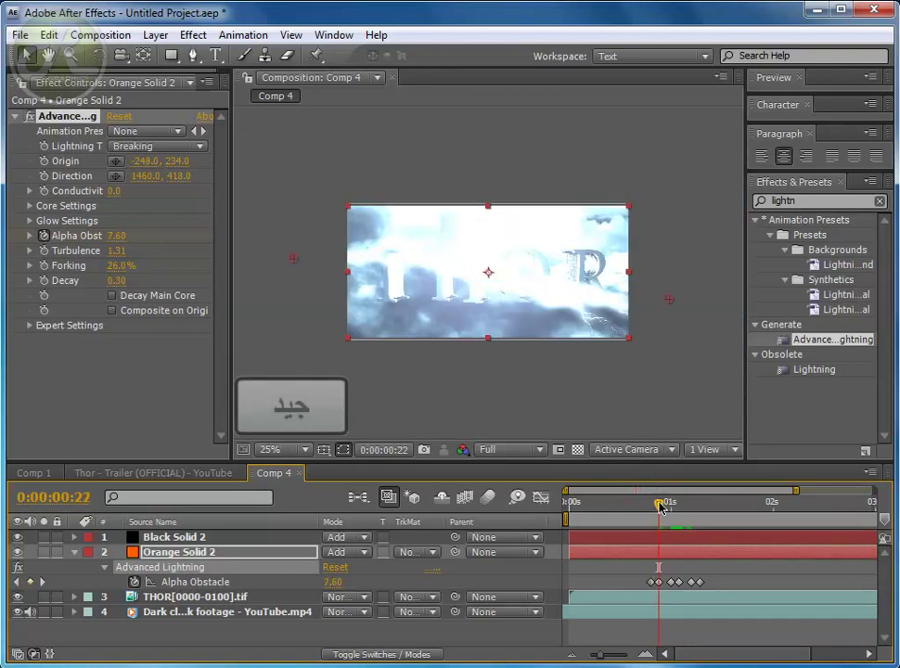
pyautogui.moveTo(660, 507); pyautogui.dragTo(690, 509)
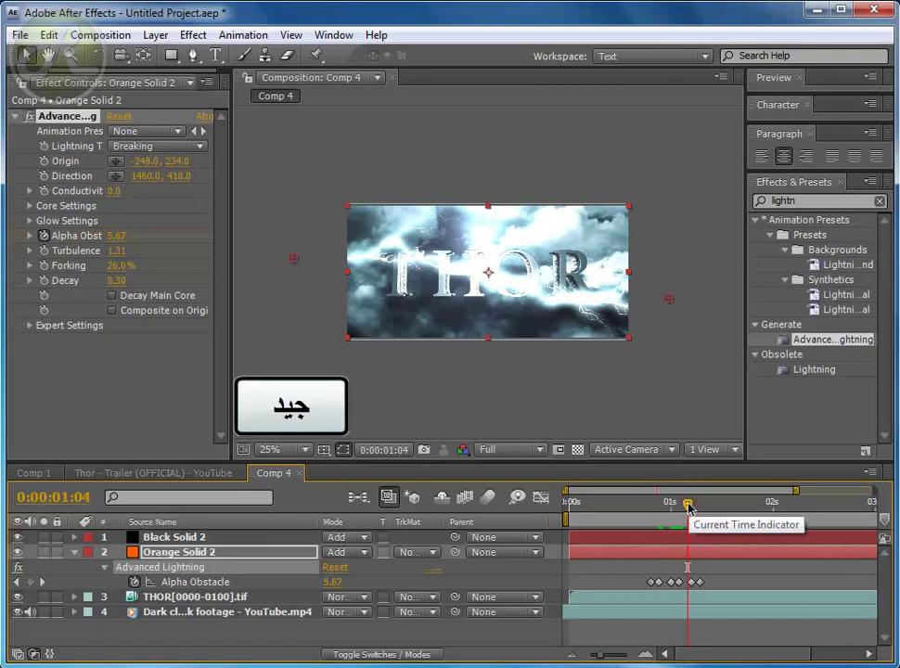
pyautogui.moveTo(690, 508); pyautogui.dragTo(693, 508)
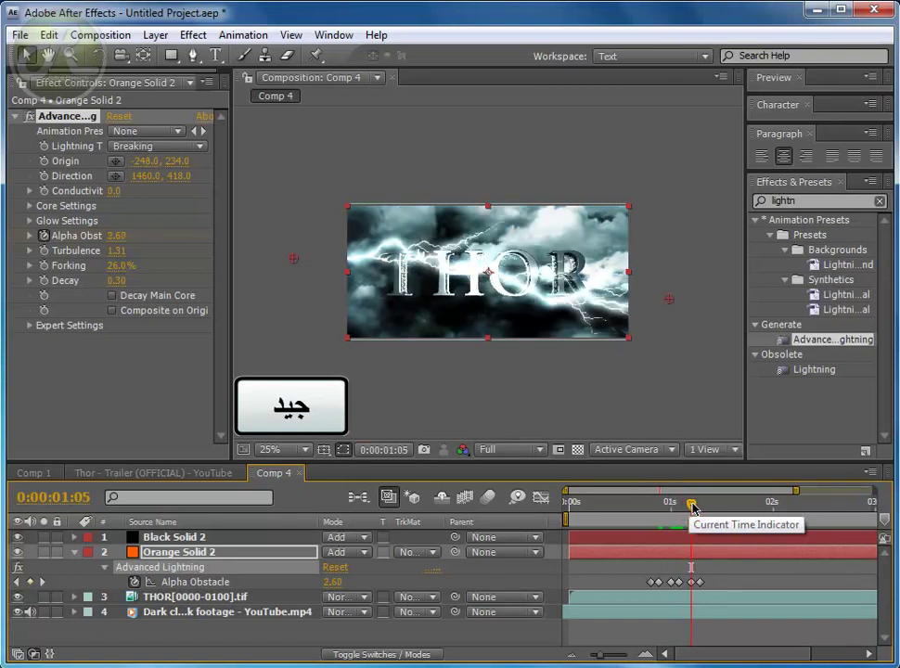
pyautogui.moveTo(692, 506)
pyautogui.mouseDown()
pyautogui.moveTo(701, 508)
pyautogui.moveTo(692, 507)
pyautogui.mouseUp()
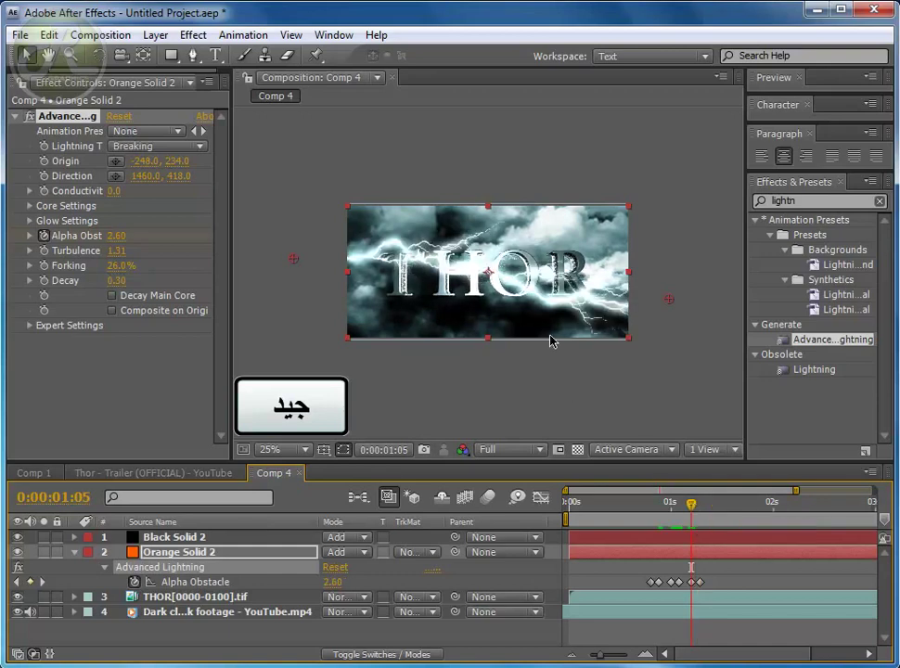
pyautogui.press('/')
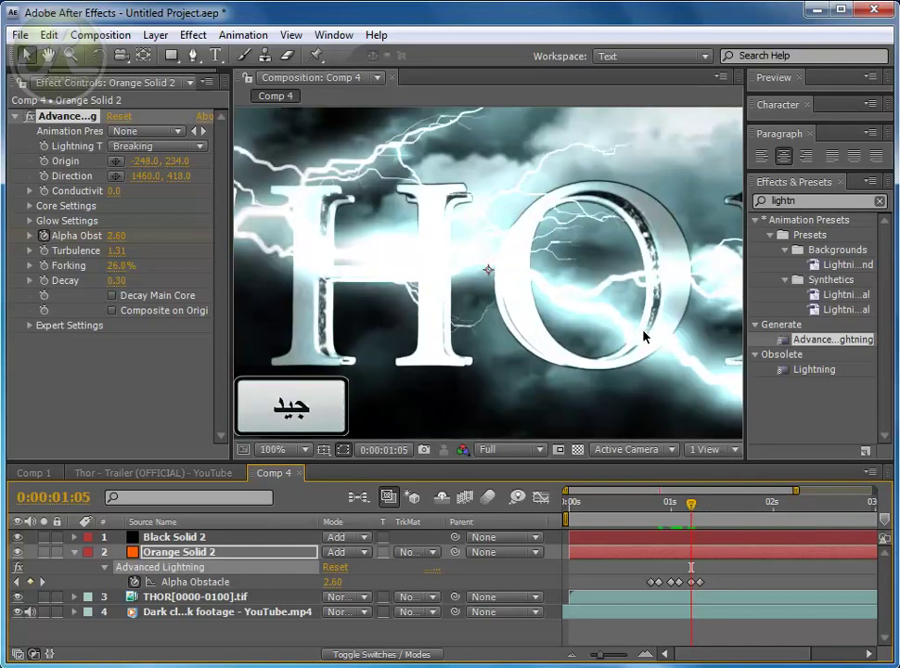
pyautogui.press(',')
pyautogui.press(',')
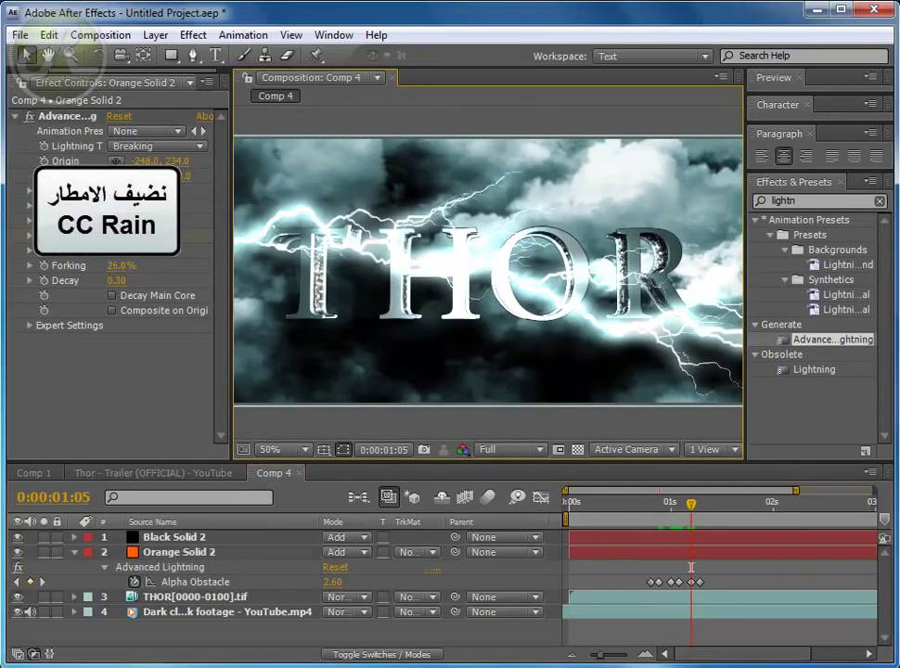
# Step: Create a new black solid layer named rain at the top of Comp 4
pyautogui.click(55, 70)
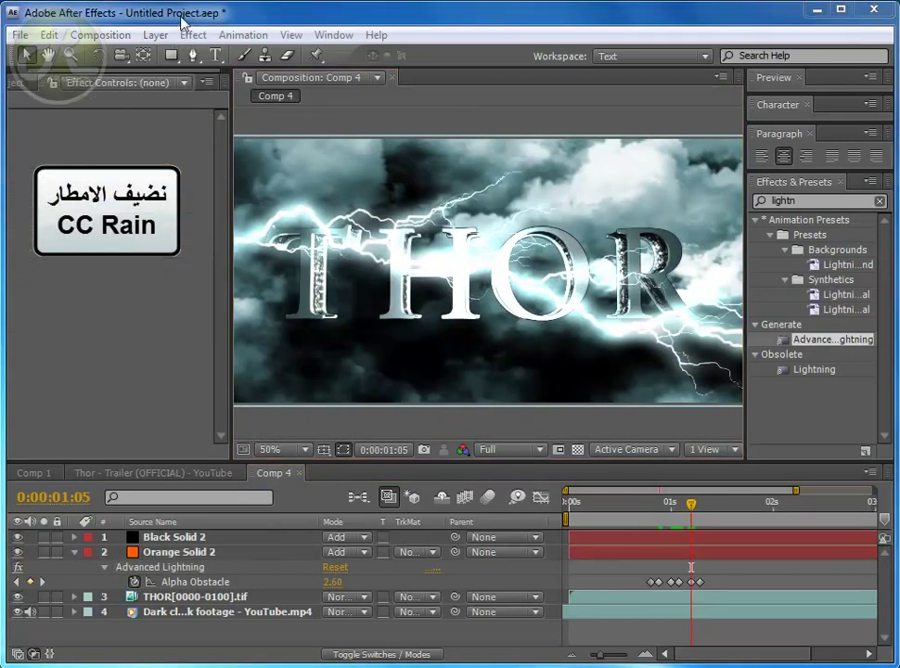
pyautogui.click(154, 35)
pyautogui.moveTo(173, 59)
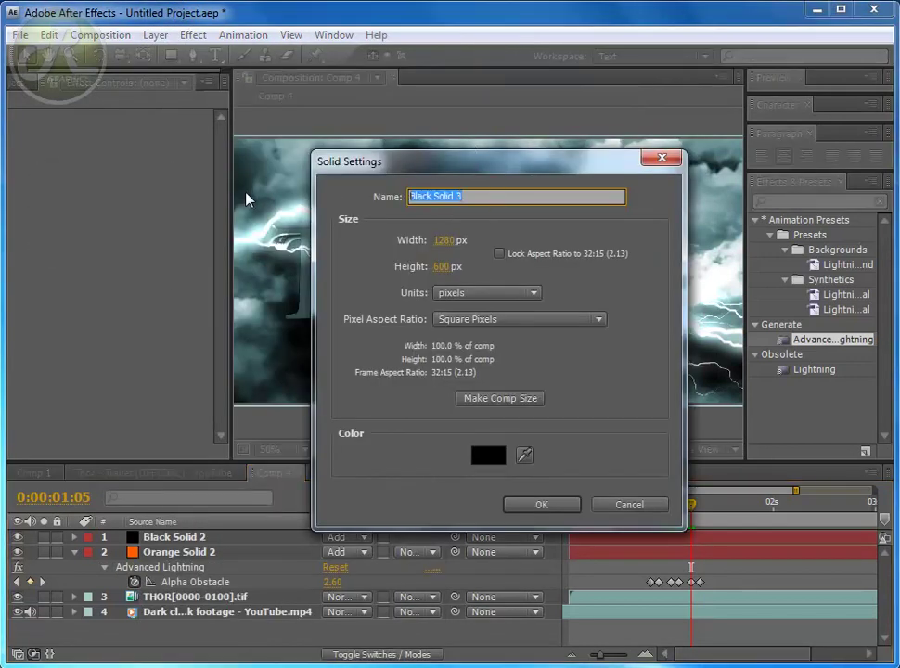
pyautogui.write('rain')
pyautogui.click(542, 505)
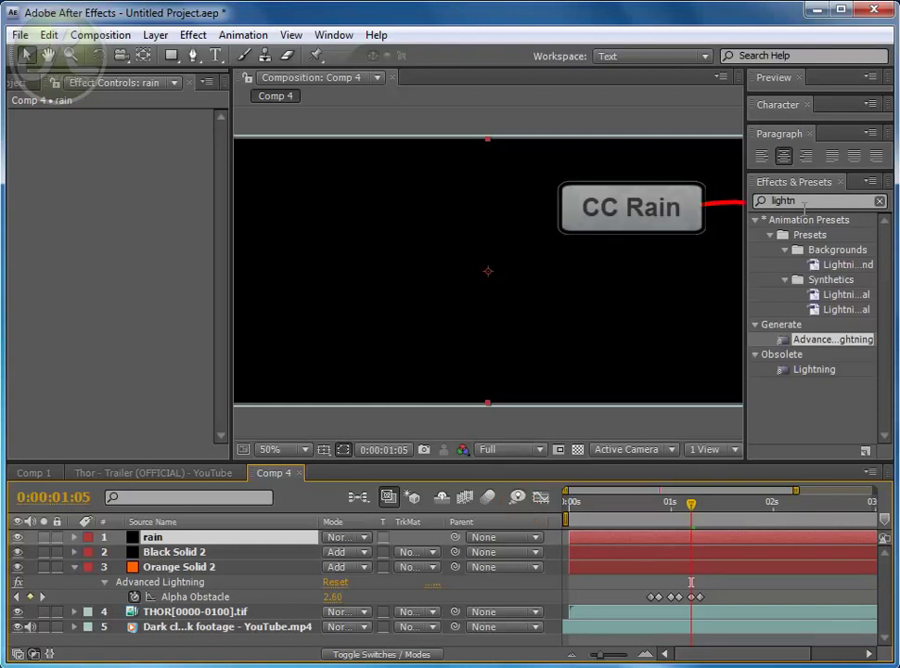
# Step: Search Effects & Presets for 'cc rain' and apply CC Rain to the rain layer
pyautogui.click(809, 200)
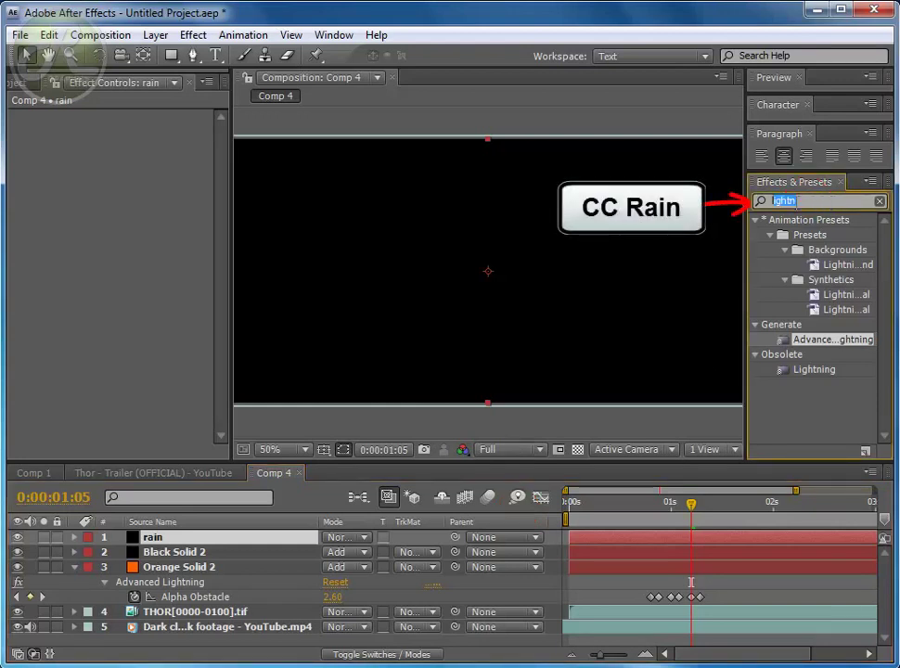
pyautogui.write('c')
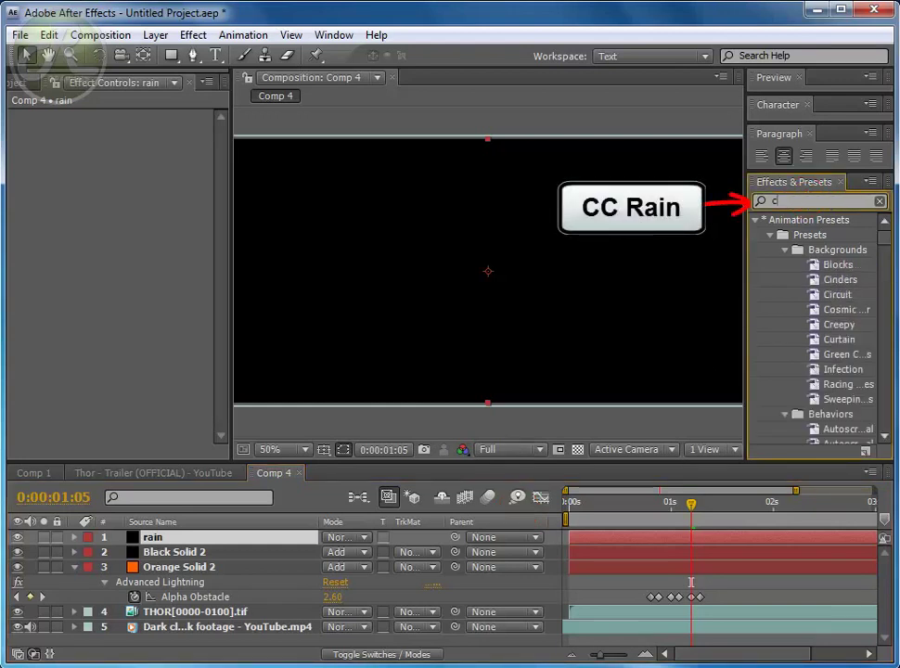
pyautogui.write('c')
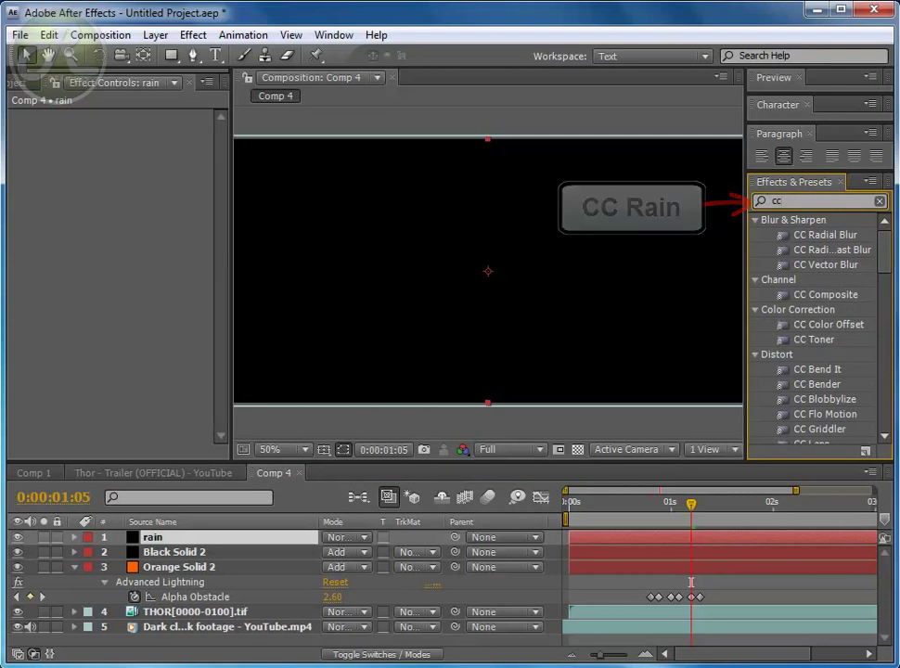
pyautogui.write(' rai')
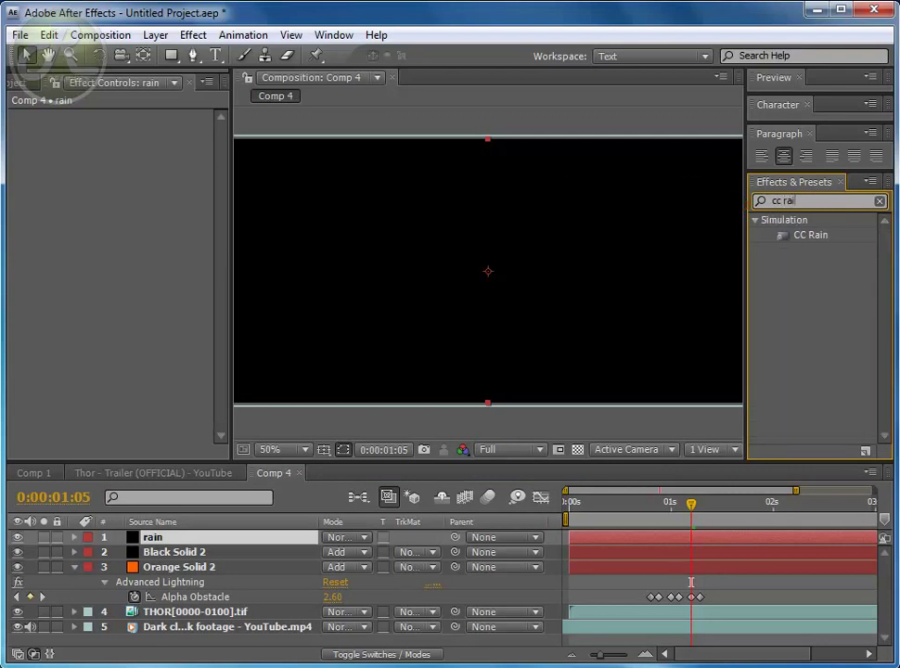
pyautogui.moveTo(821, 237); pyautogui.dragTo(483, 277)
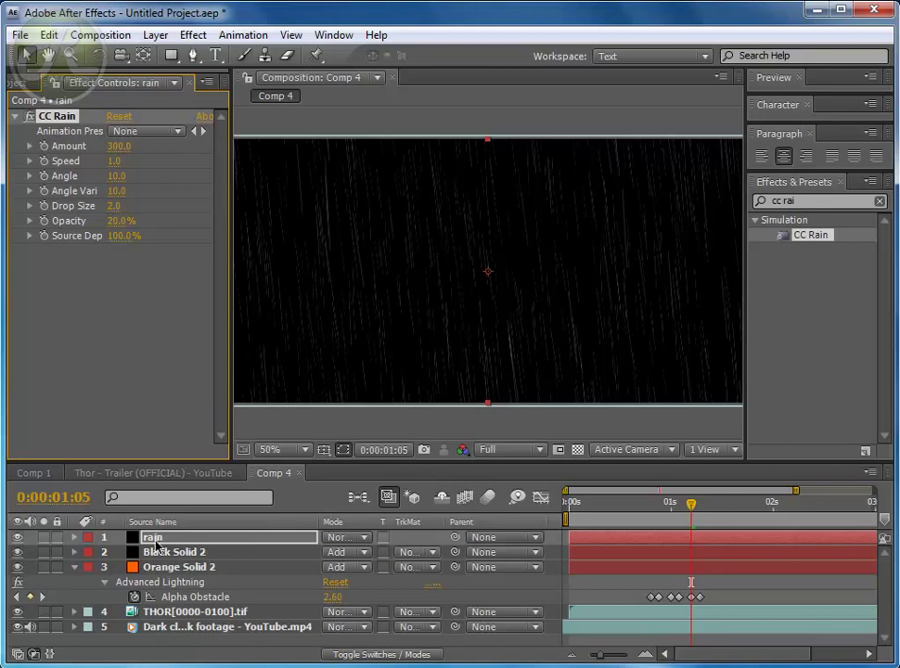
# Step: Set the rain layer to Screen blending and its CC Rain Speed to 0.2
pyautogui.click(366, 543)
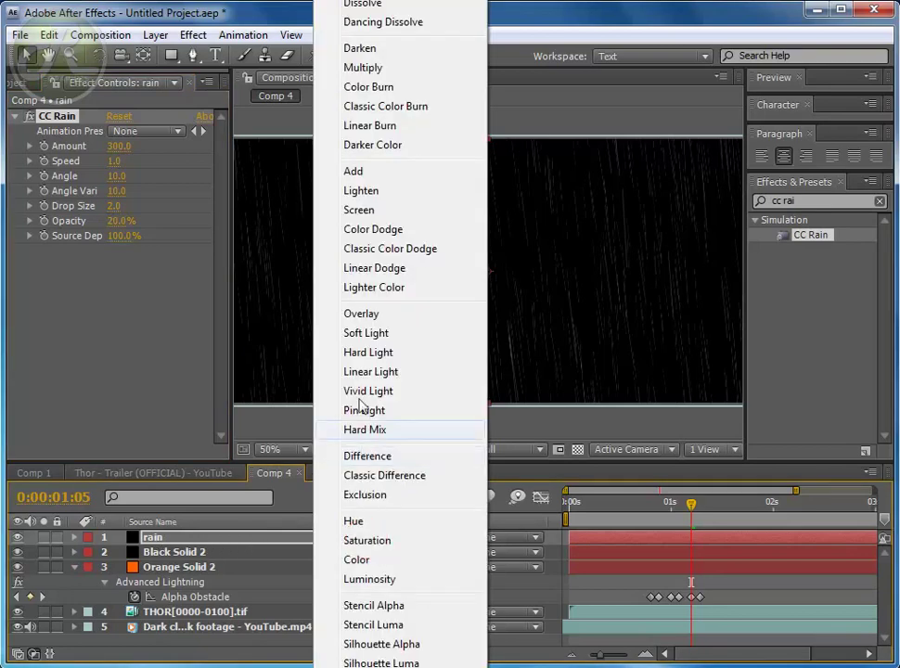
pyautogui.click(359, 211)
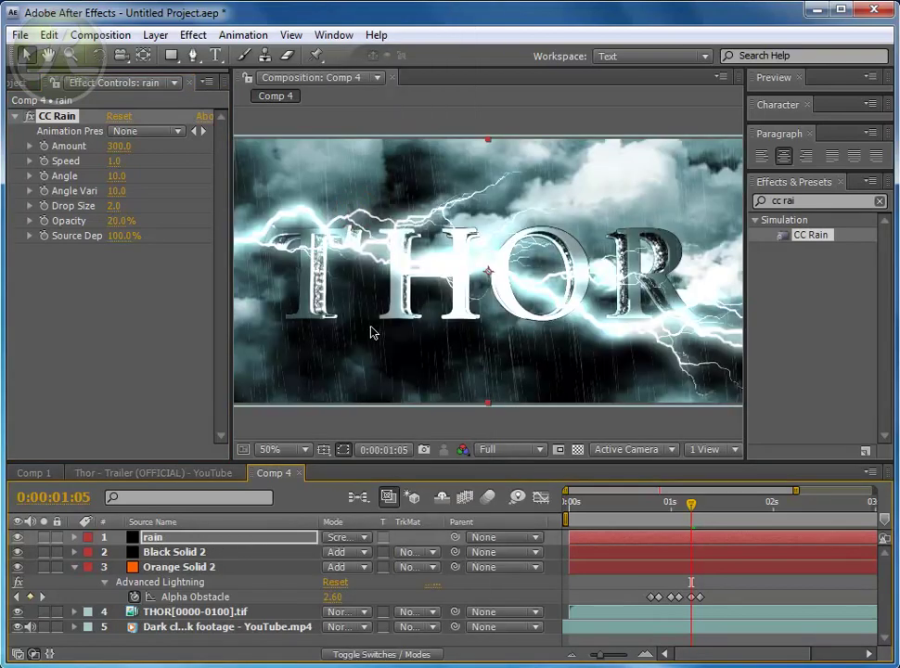
pyautogui.click(115, 162)
pyautogui.write('1')
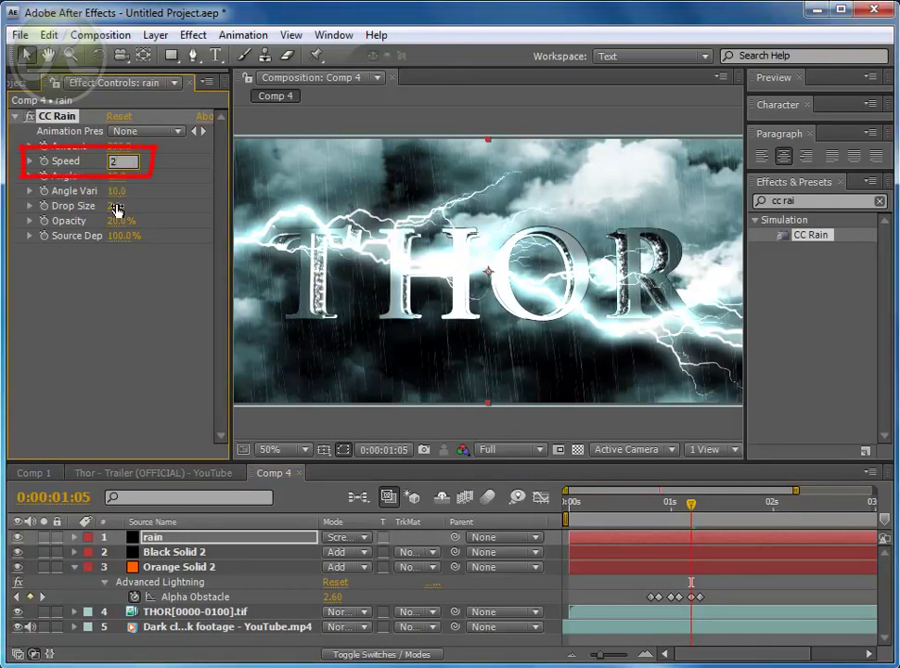
pyautogui.press('Return')
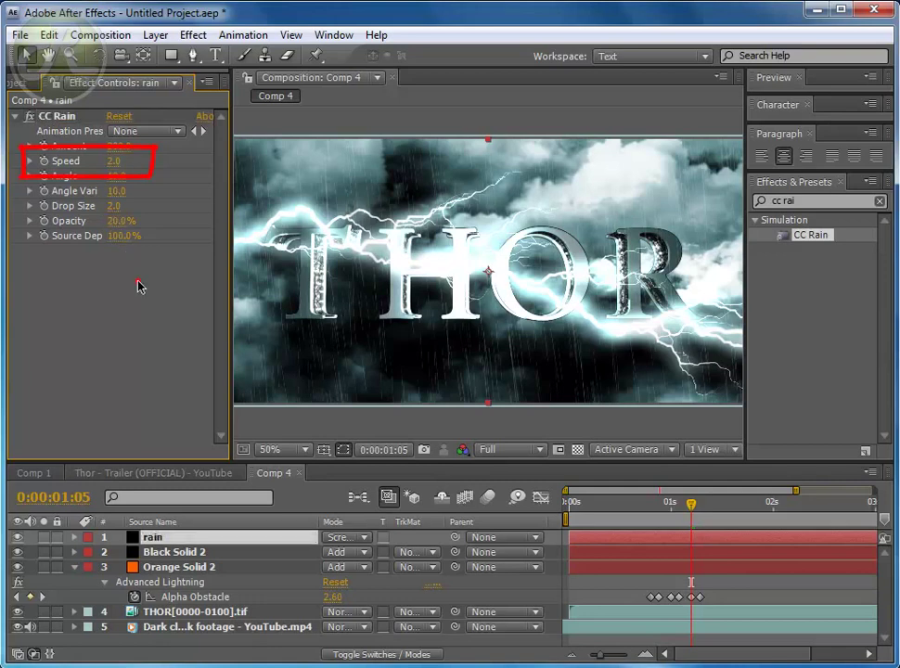
pyautogui.click(110, 163)
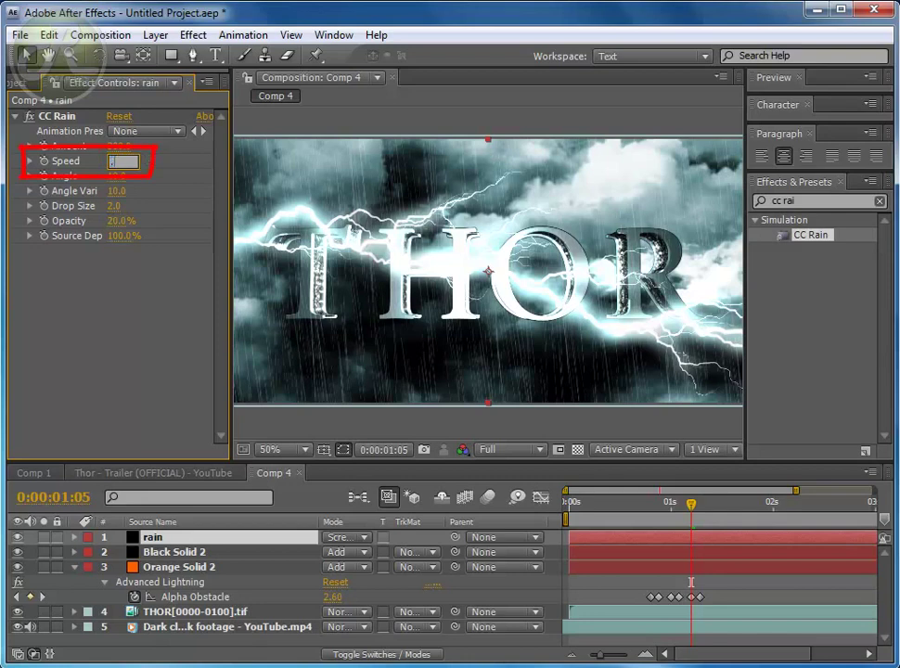
pyautogui.write('2')
pyautogui.click(125, 271)
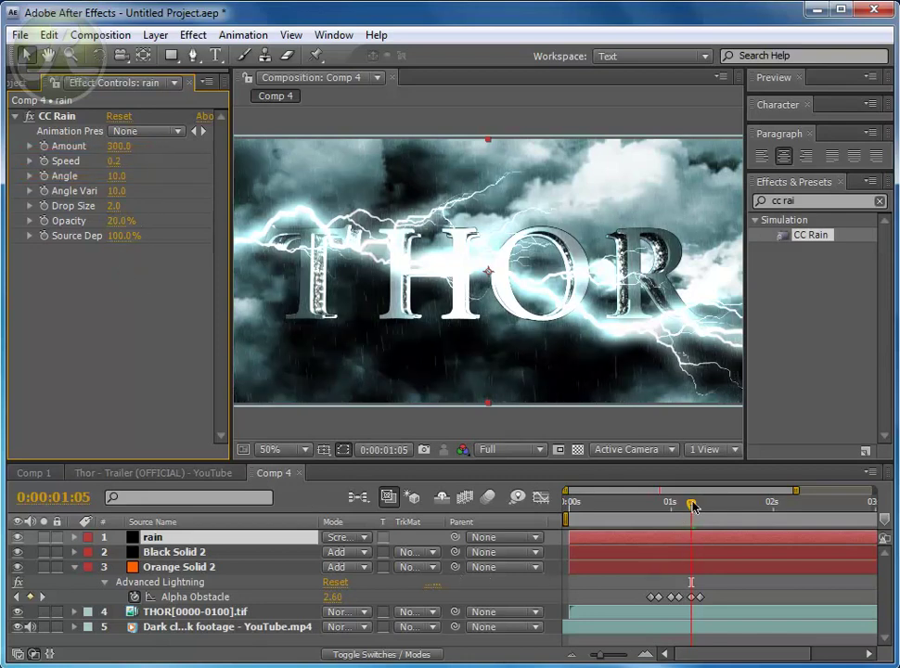
# Step: Scrub toward the two-second mark to preview the stormy title
pyautogui.moveTo(694, 506); pyautogui.dragTo(736, 506)
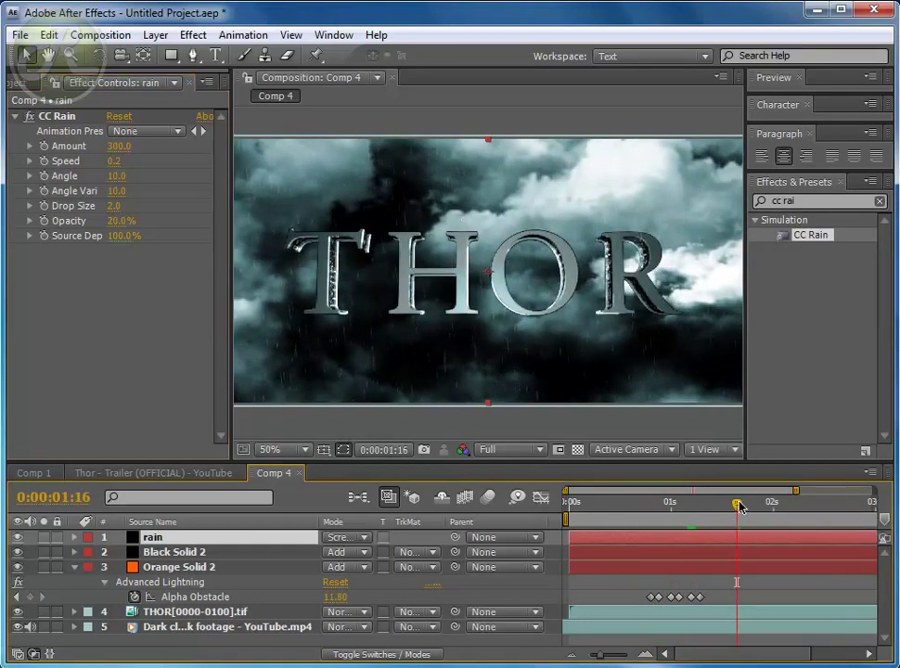
pyautogui.moveTo(740, 506); pyautogui.dragTo(760, 507)
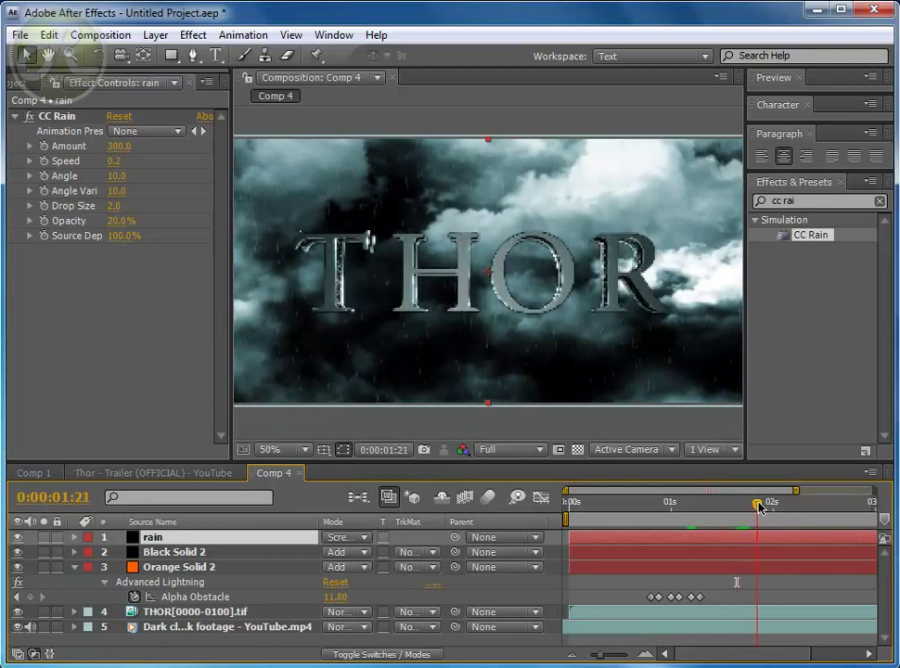
pyautogui.click(160, 539)
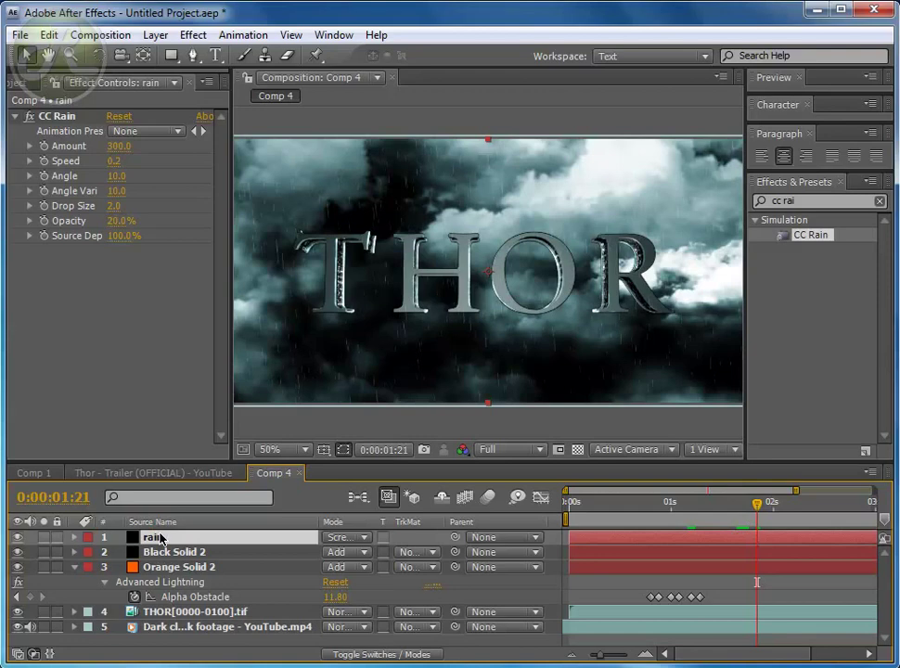
# Step: Duplicate the rain layer and set the copy's CC Rain Speed to 0.3
pyautogui.hotkey('ctrl', 'd')
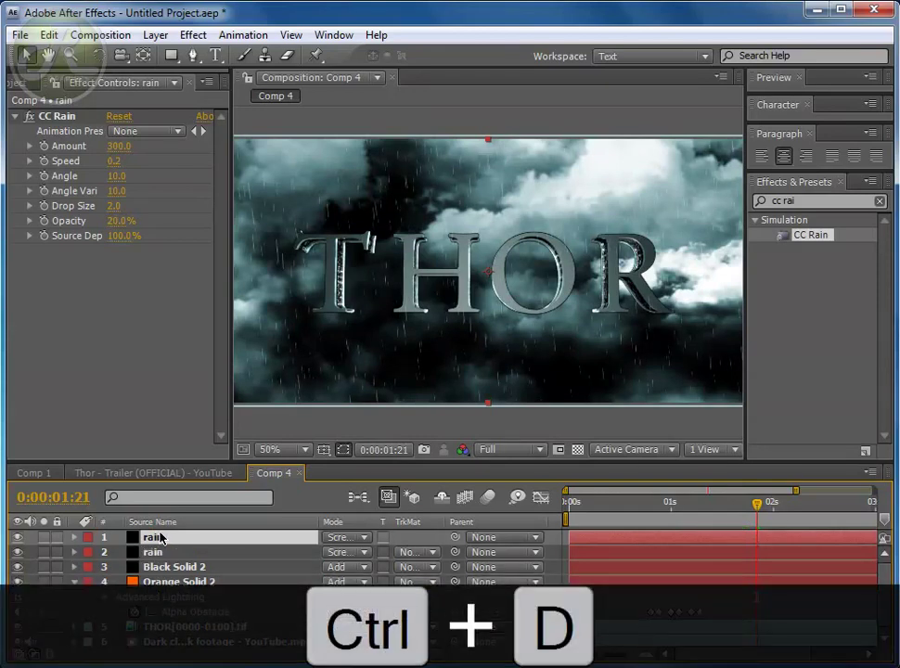
pyautogui.click(115, 161)
pyautogui.write('.3')
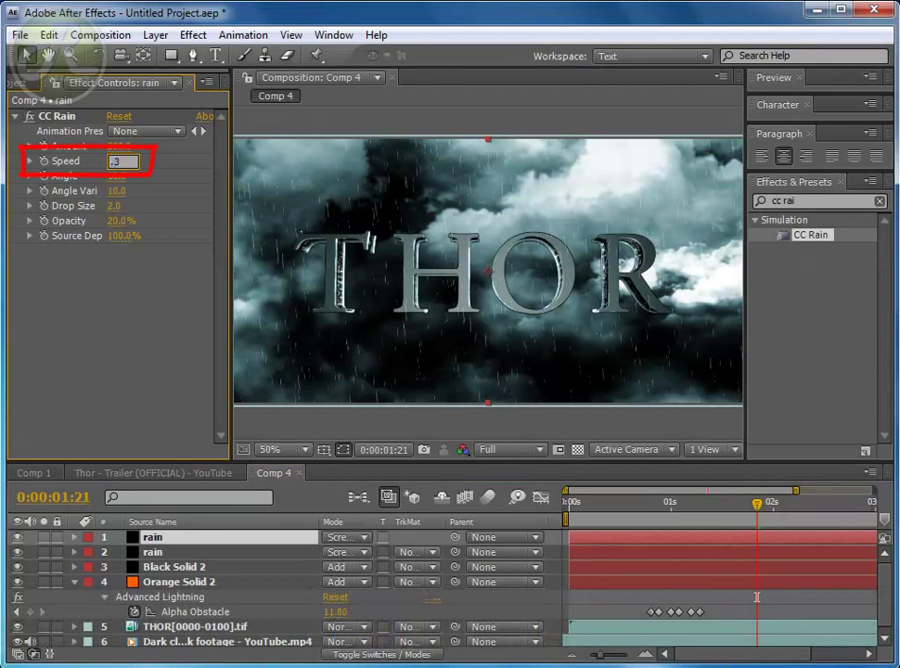
pyautogui.click(119, 266)
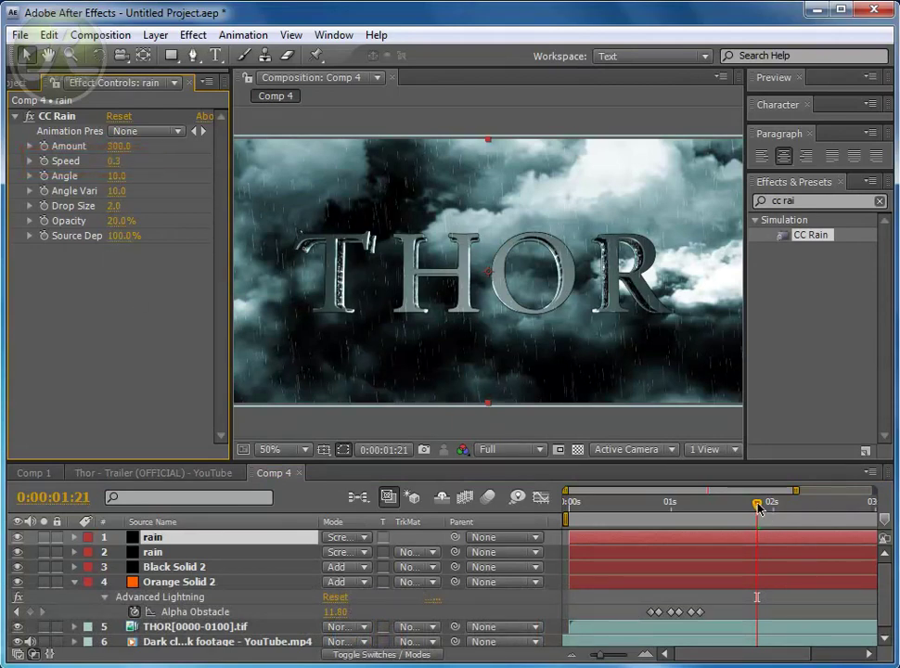
# Step: Preview the doubled rain around two seconds, then select the second rain layer
pyautogui.moveTo(759, 508); pyautogui.dragTo(778, 506)
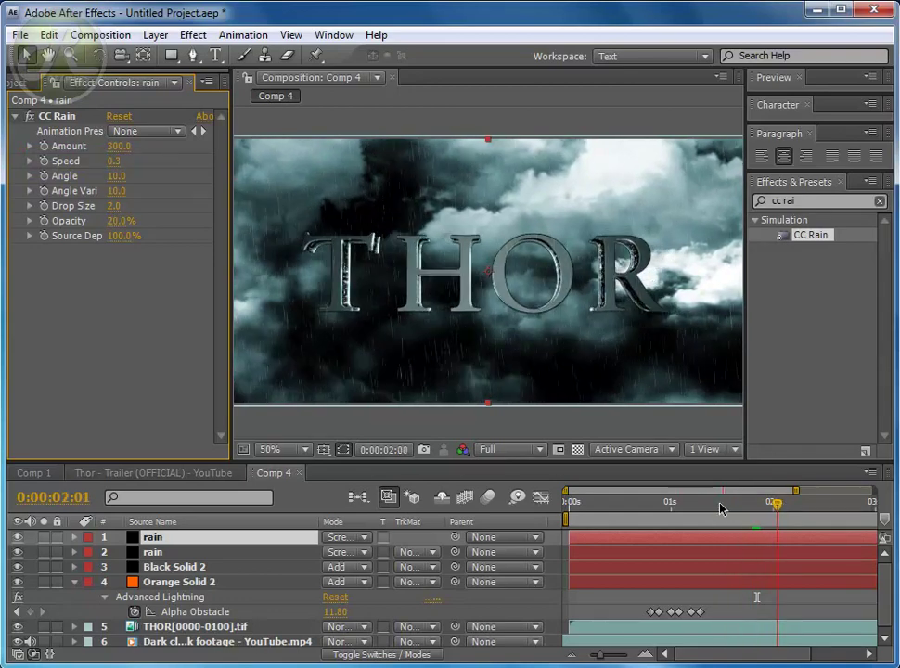
pyautogui.moveTo(722, 508); pyautogui.dragTo(764, 505)
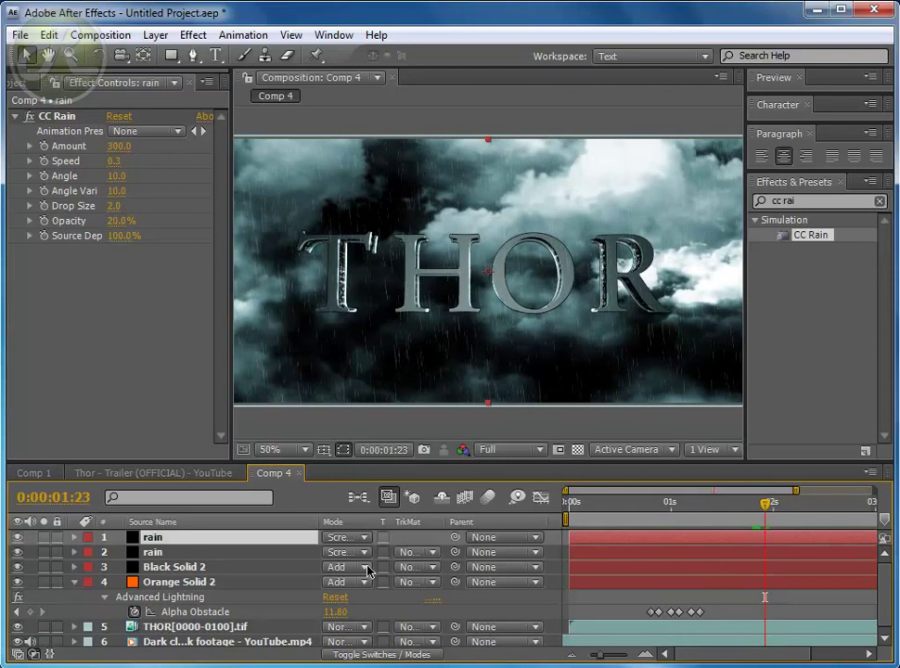
pyautogui.moveTo(167, 556); pyautogui.dragTo(170, 538)
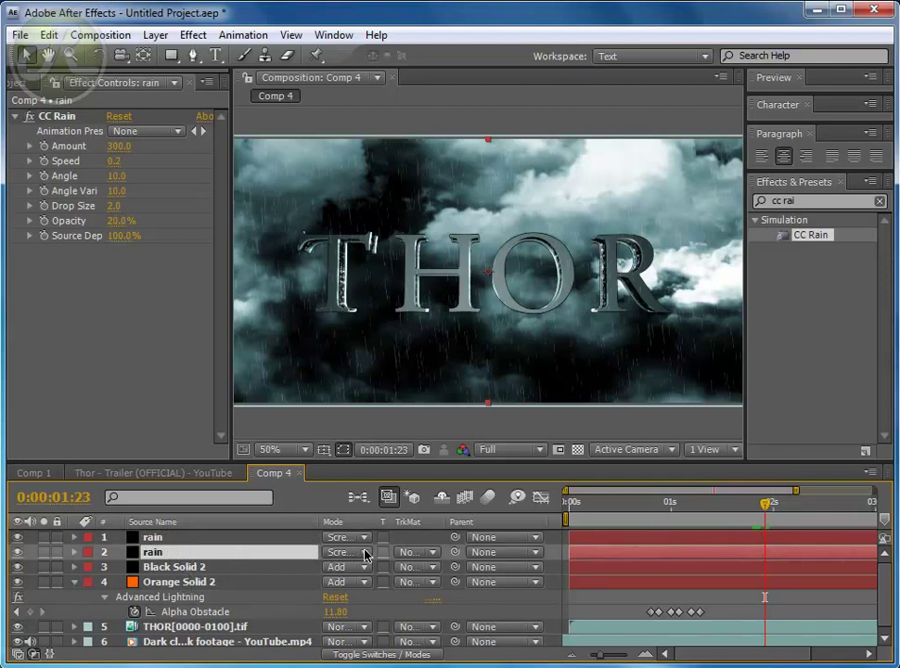
# Step: Turn on the 3D Layer switch for both rain layers
pyautogui.click(400, 655)
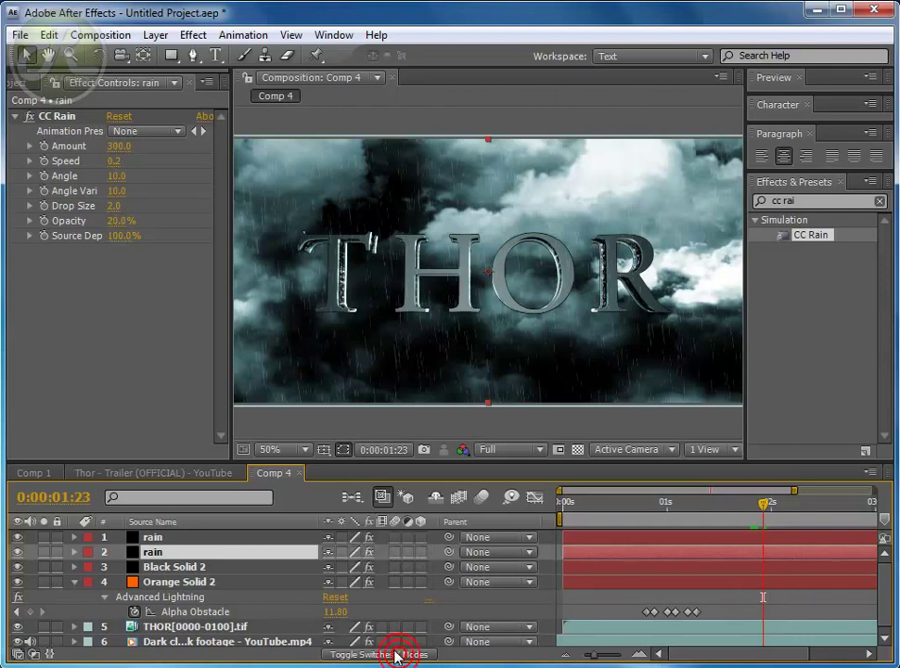
pyautogui.click(421, 538)
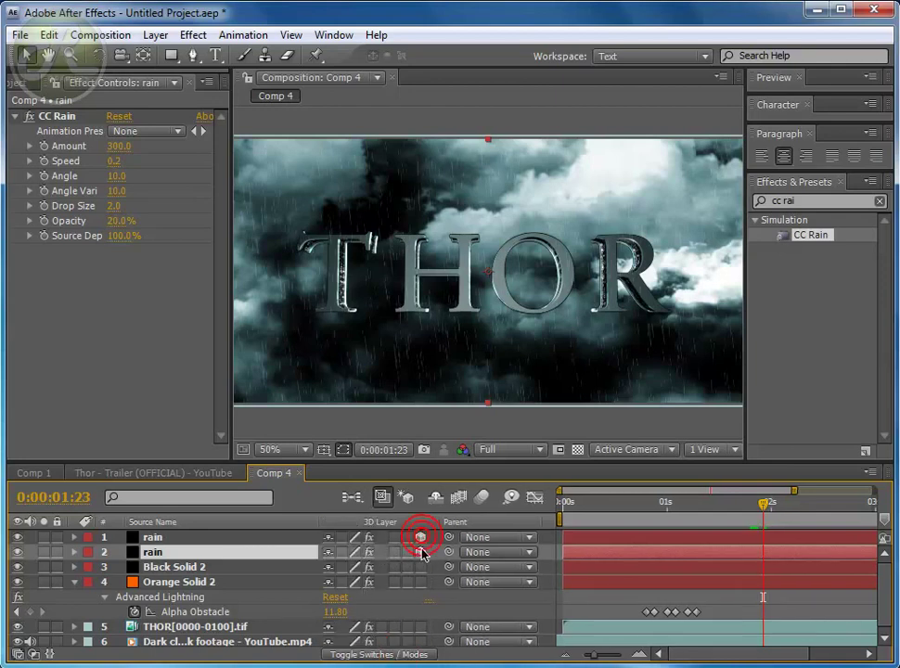
pyautogui.click(420, 553)
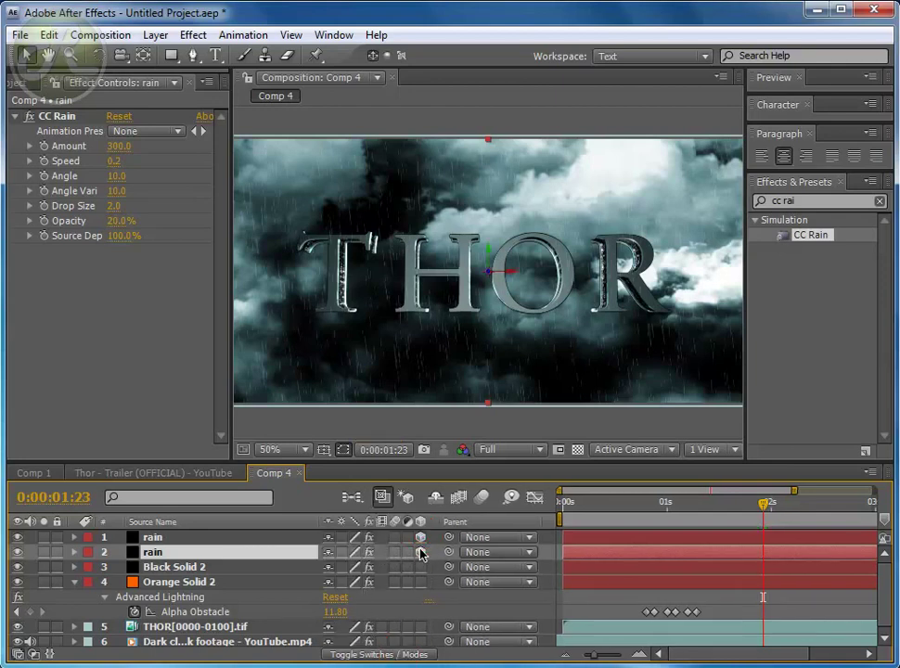
# Step: Tilt the top rain layer with the Rotation tool and preview frames around one second
pyautogui.click(170, 540)
pyautogui.click(99, 55)
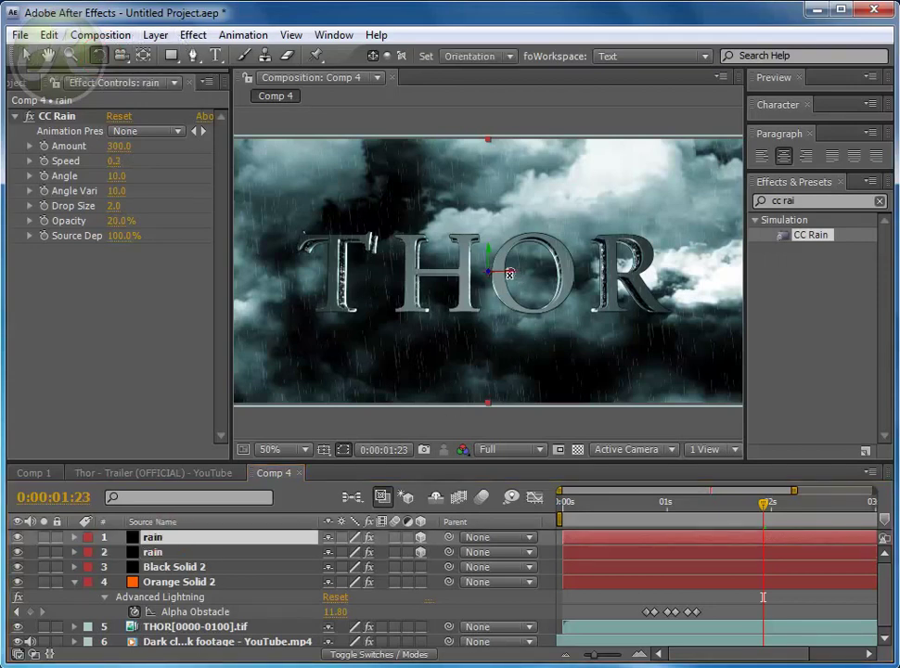
pyautogui.moveTo(509, 275); pyautogui.dragTo(512, 266)
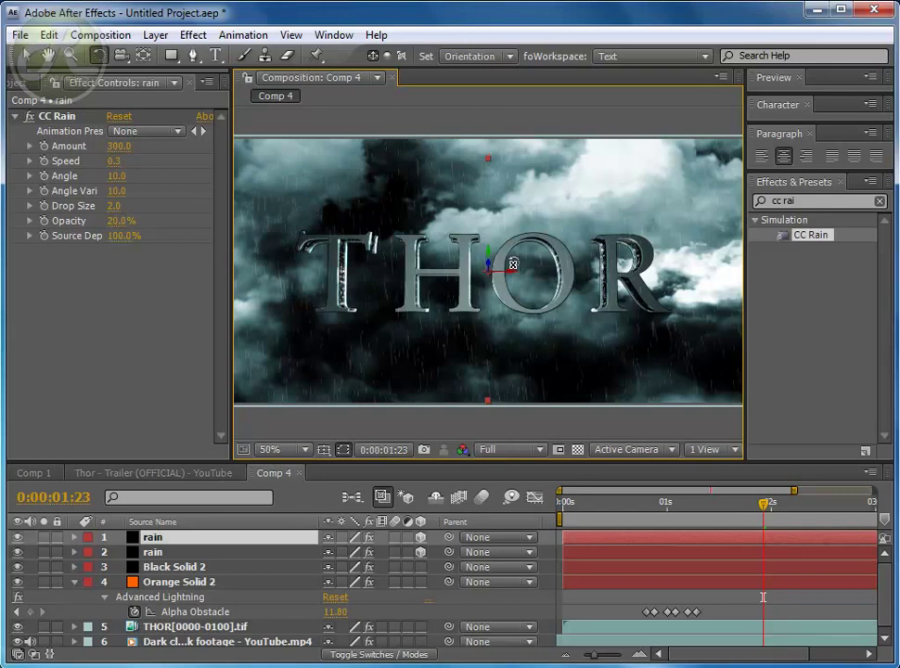
pyautogui.press('Return')
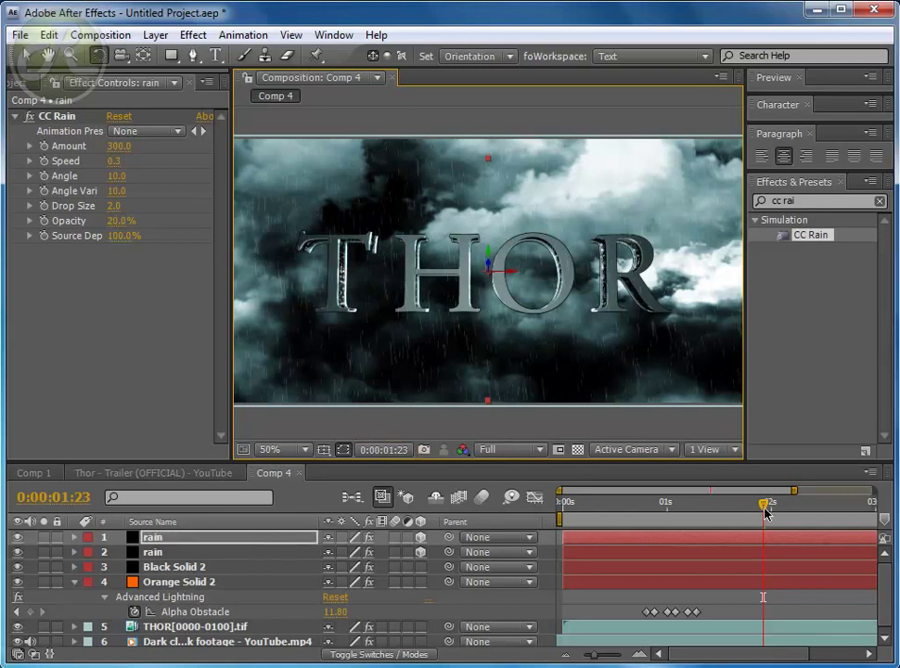
pyautogui.moveTo(766, 505)
pyautogui.mouseDown()
pyautogui.moveTo(662, 506)
pyautogui.moveTo(704, 507)
pyautogui.mouseUp()
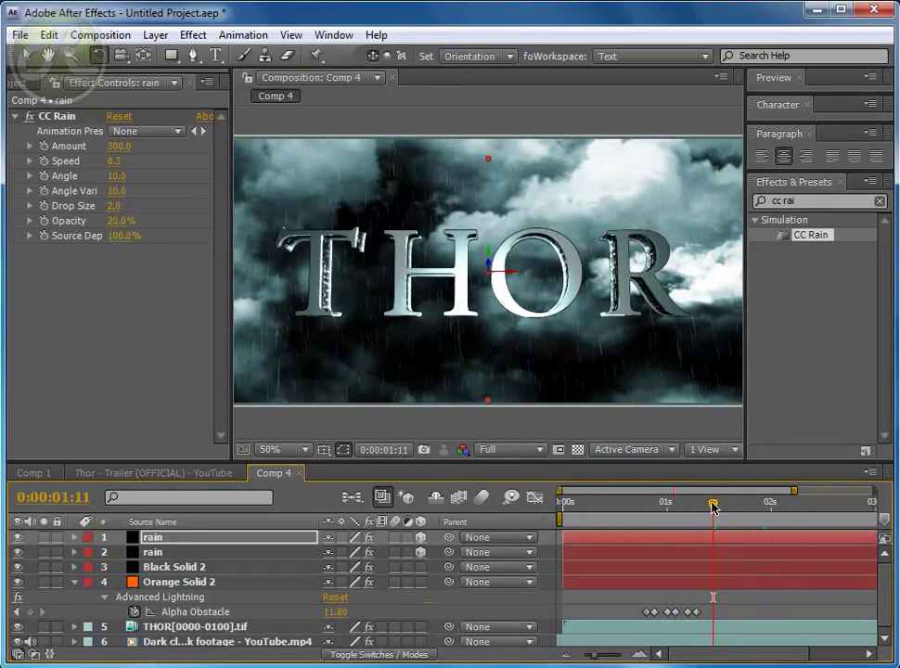
pyautogui.moveTo(712, 506)
pyautogui.mouseDown()
pyautogui.moveTo(747, 506)
pyautogui.moveTo(731, 506)
pyautogui.mouseUp()
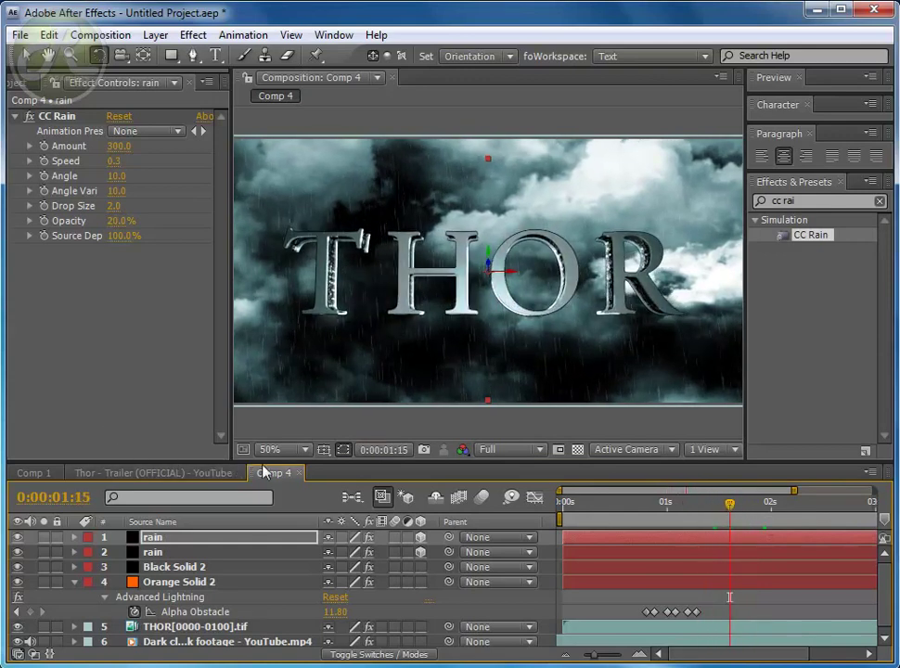
# Step: Set the Dark clouds layer's Opacity to 0% with a keyframe at 0:00:00:00
pyautogui.click(263, 473)
pyautogui.click(74, 582)
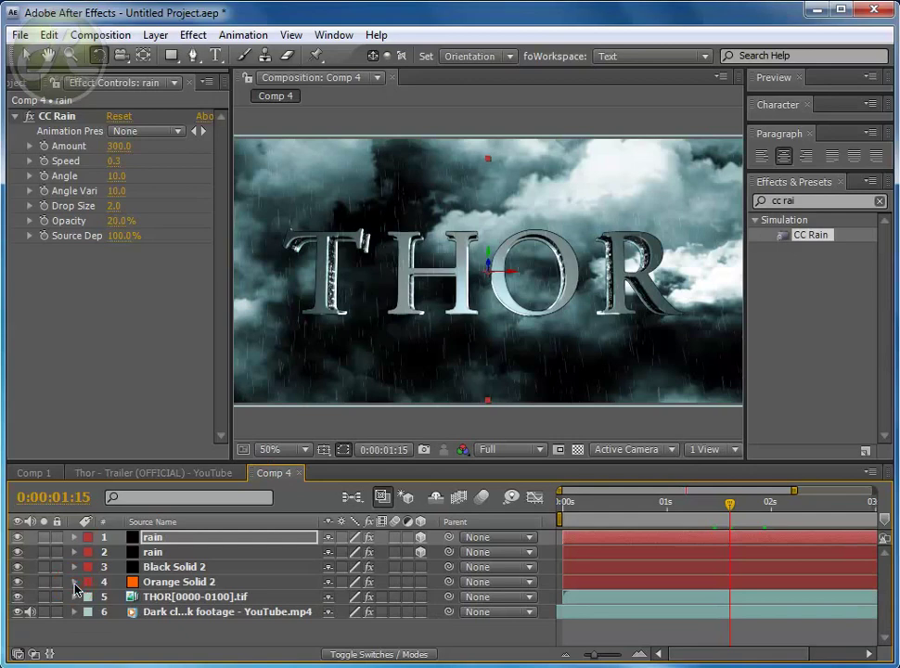
pyautogui.click(172, 614)
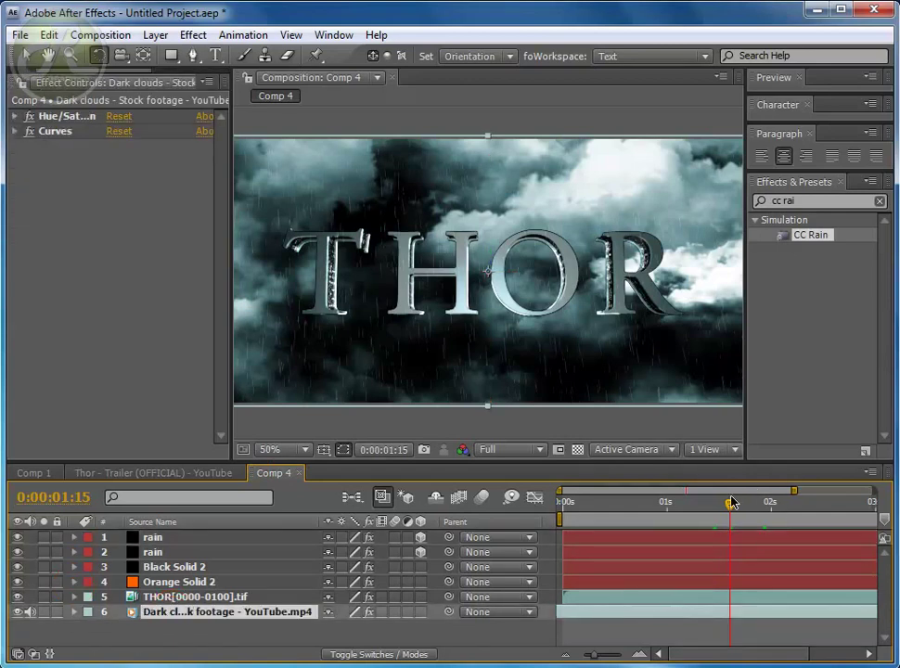
pyautogui.press('Home')
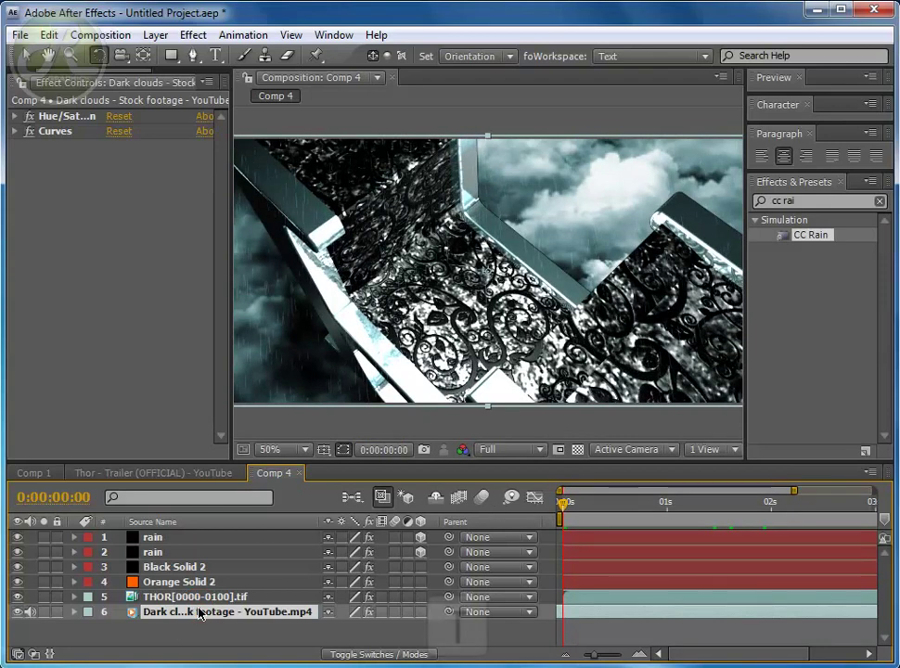
pyautogui.press('t')
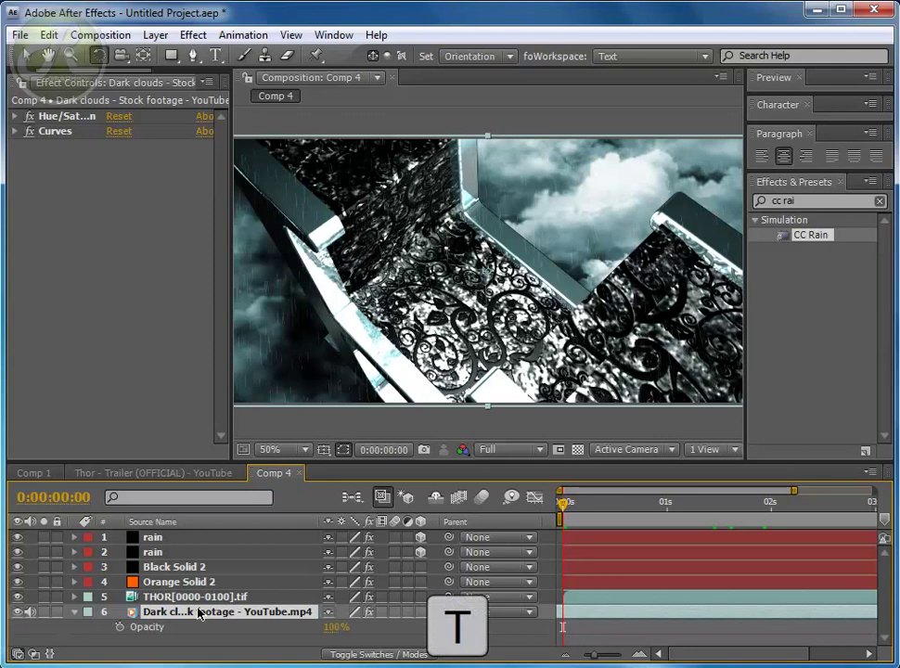
pyautogui.moveTo(335, 627); pyautogui.dragTo(206, 627)
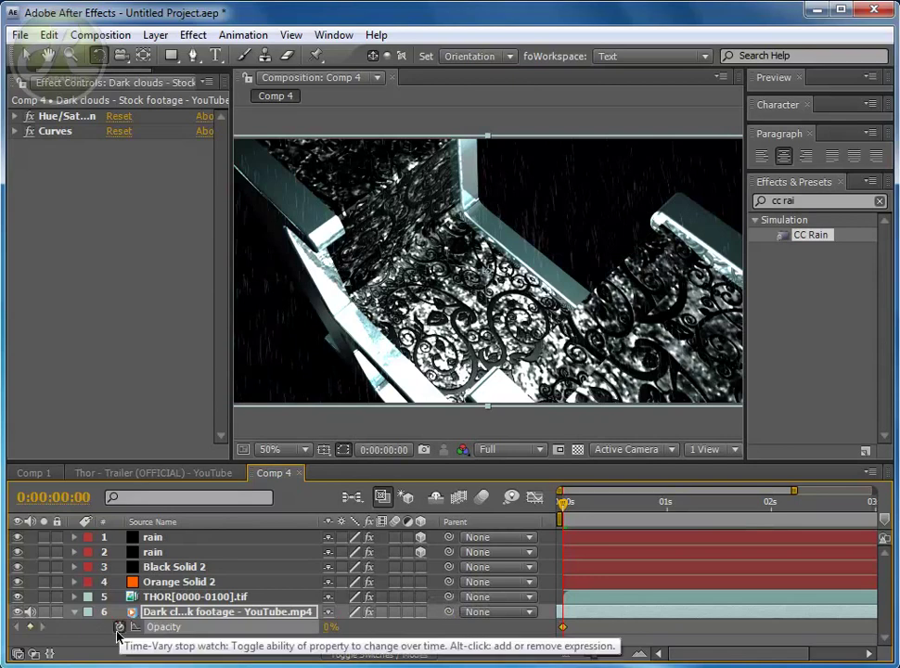
pyautogui.click(119, 630)
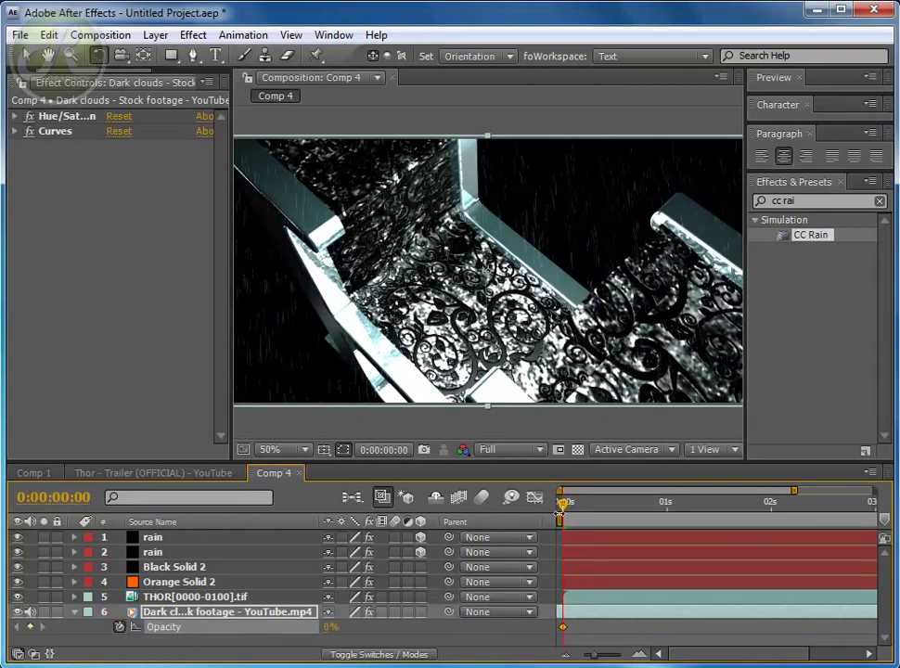
pyautogui.moveTo(563, 509); pyautogui.dragTo(581, 509)
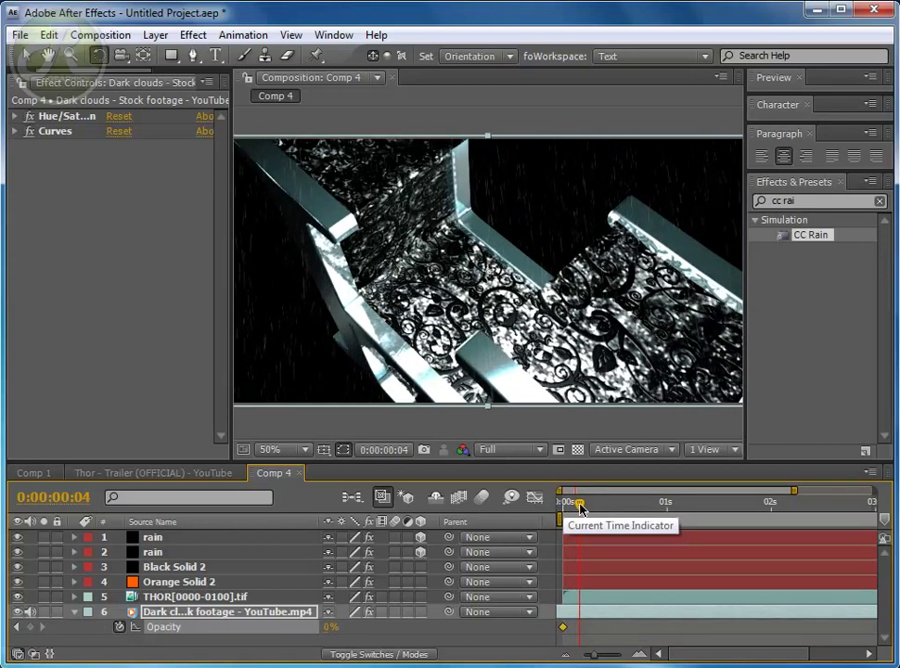
# Step: Go to 0:00:00:05 and raise the clouds' Opacity to 100%
pyautogui.click(79, 499)
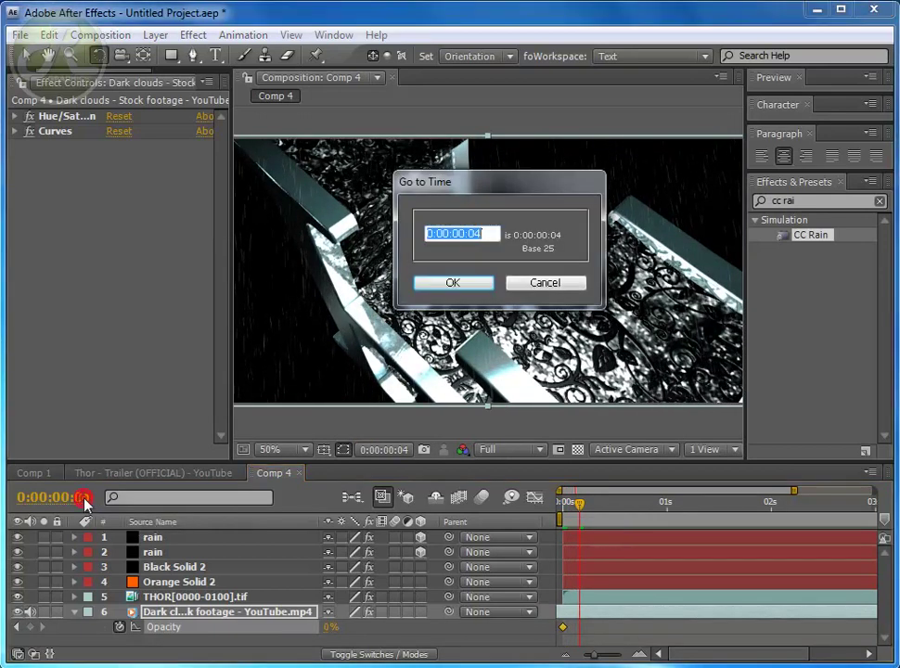
pyautogui.click(490, 233)
pyautogui.moveTo(490, 233); pyautogui.dragTo(478, 233)
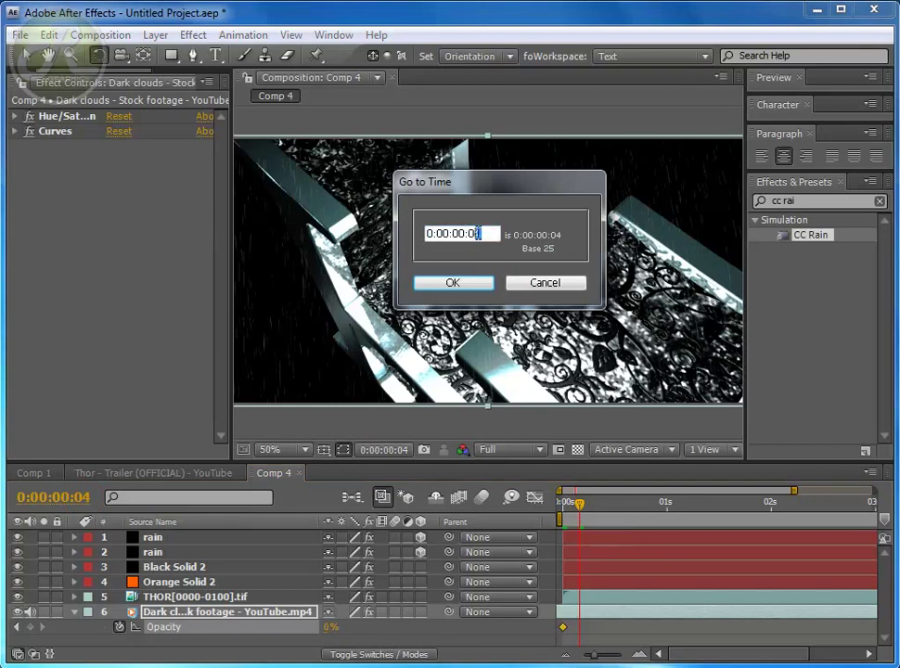
pyautogui.write('5')
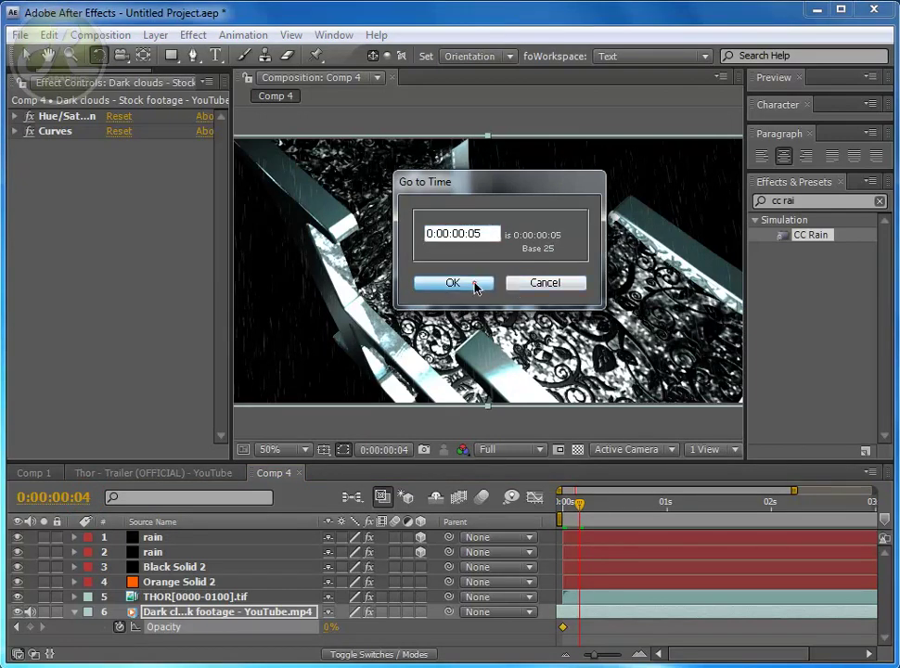
pyautogui.click(477, 284)
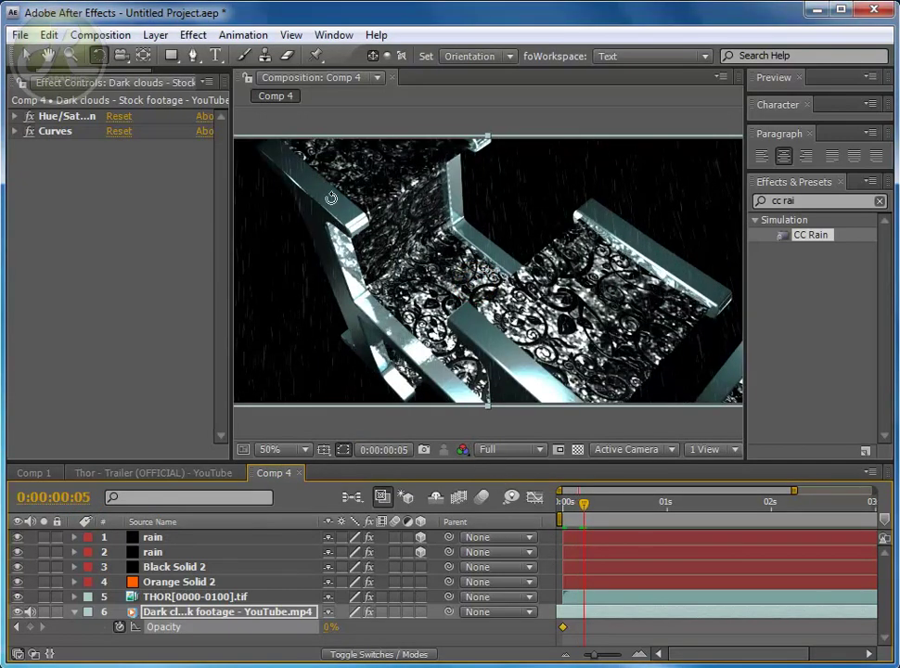
pyautogui.click(27, 57)
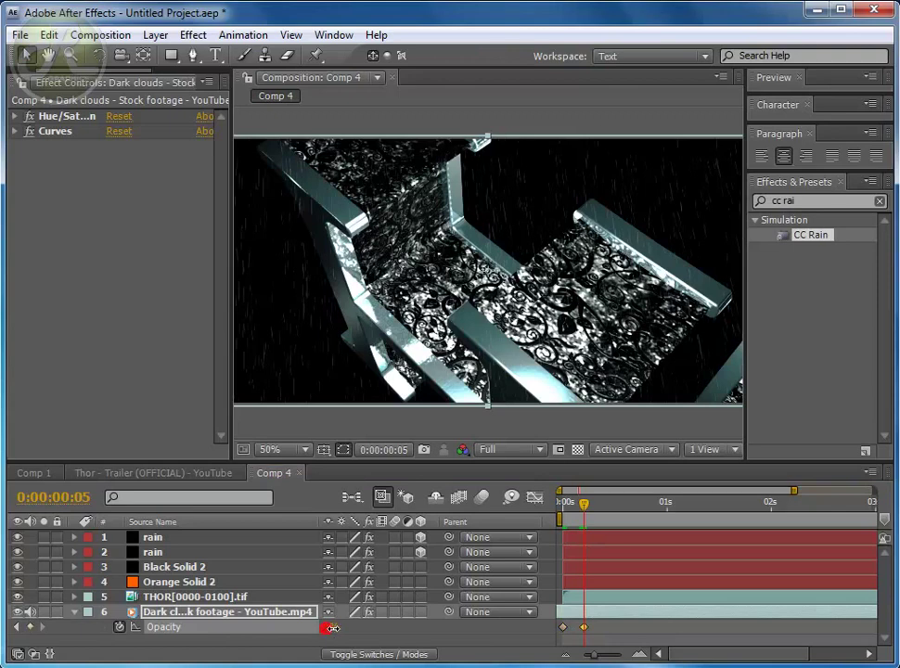
pyautogui.moveTo(330, 628); pyautogui.dragTo(447, 630)
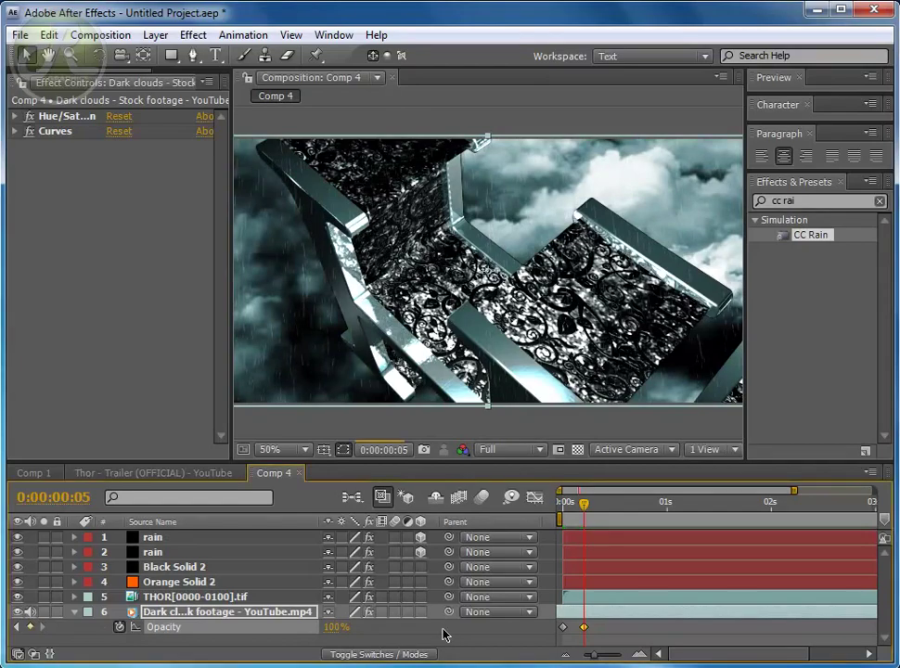
# Step: Move the 100% Opacity keyframe one frame later and preview the clouds fading in
pyautogui.moveTo(584, 502); pyautogui.dragTo(581, 509)
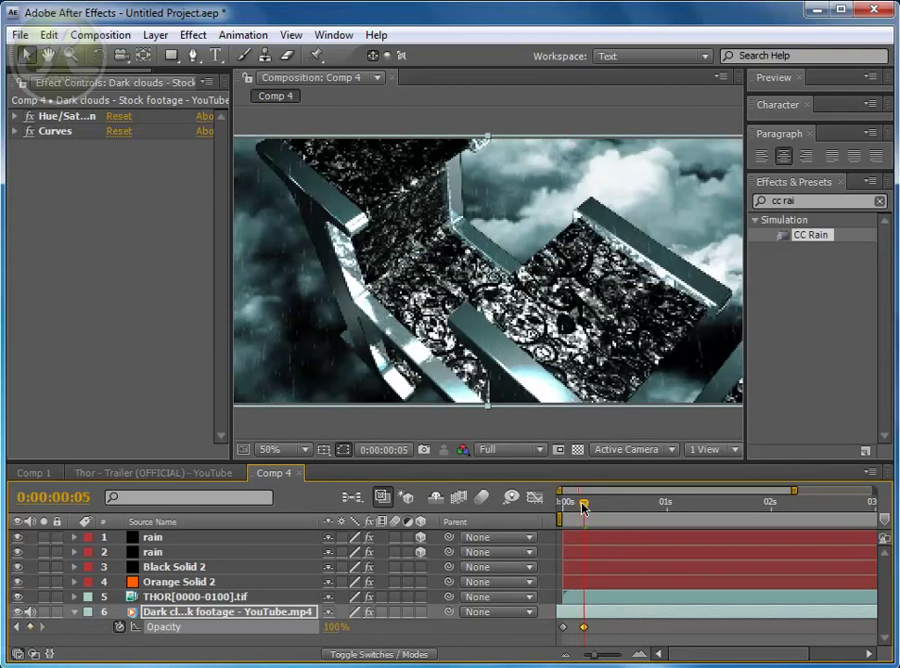
pyautogui.moveTo(585, 507); pyautogui.dragTo(591, 508)
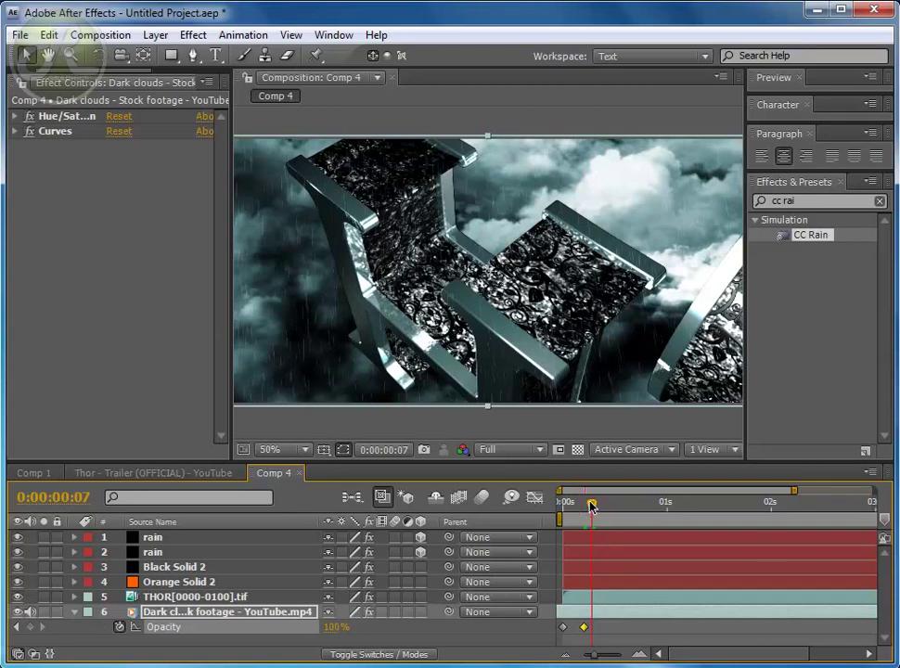
pyautogui.moveTo(591, 506); pyautogui.dragTo(585, 507)
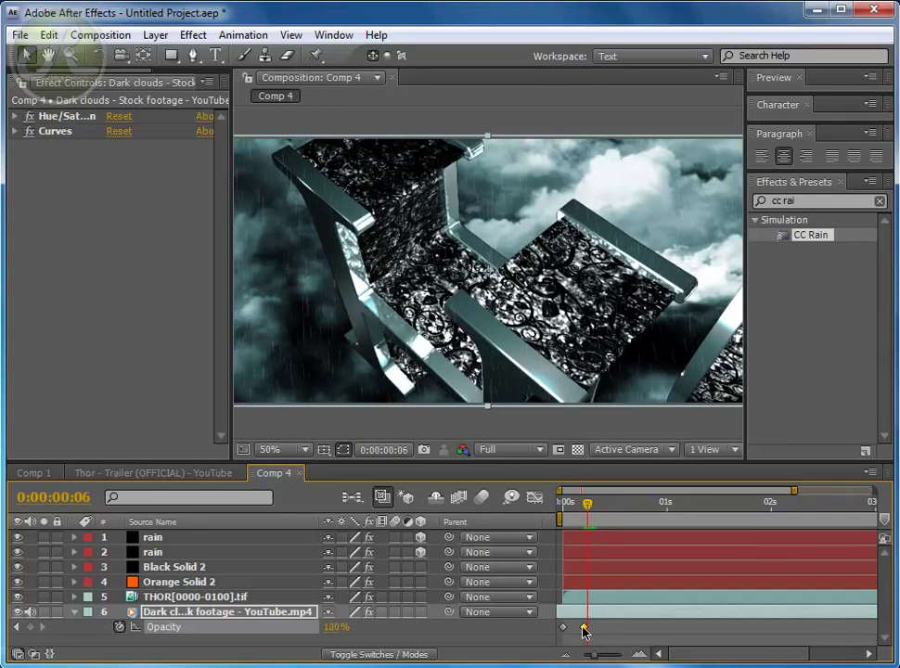
pyautogui.moveTo(583, 632); pyautogui.dragTo(591, 632)
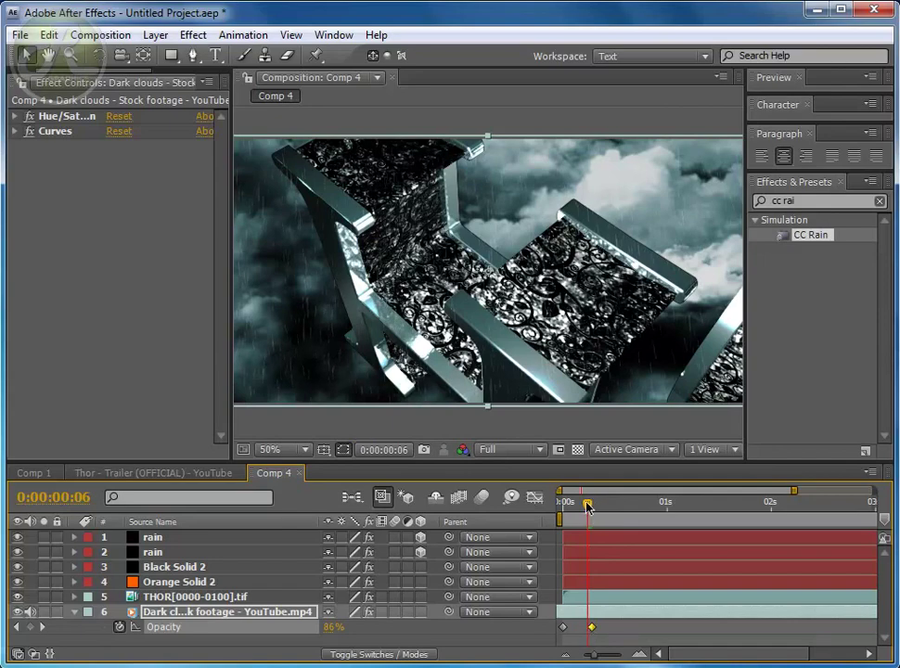
pyautogui.moveTo(588, 507); pyautogui.dragTo(590, 509)
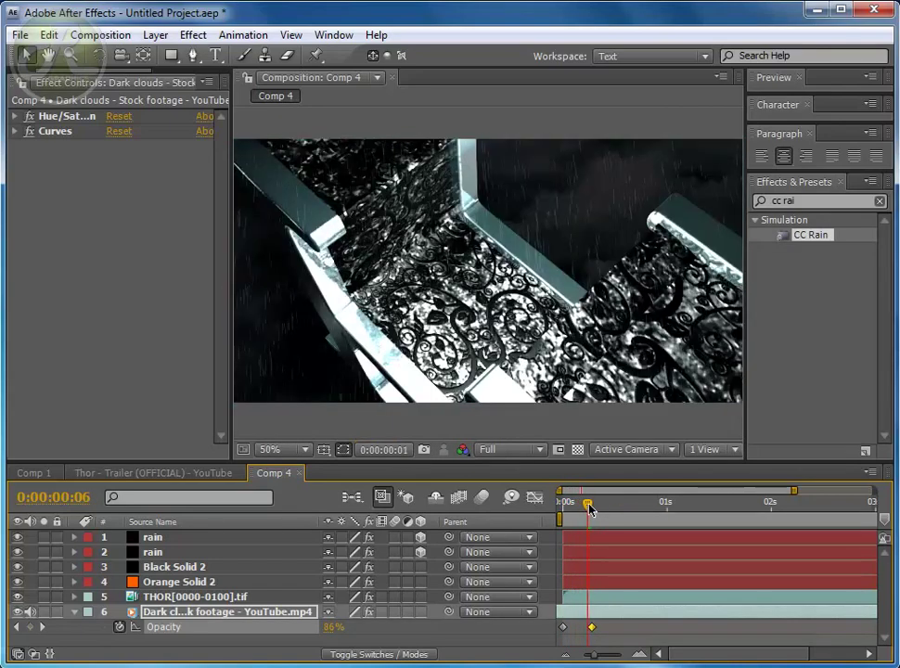
pyautogui.press('space')
pyautogui.click(592, 510)
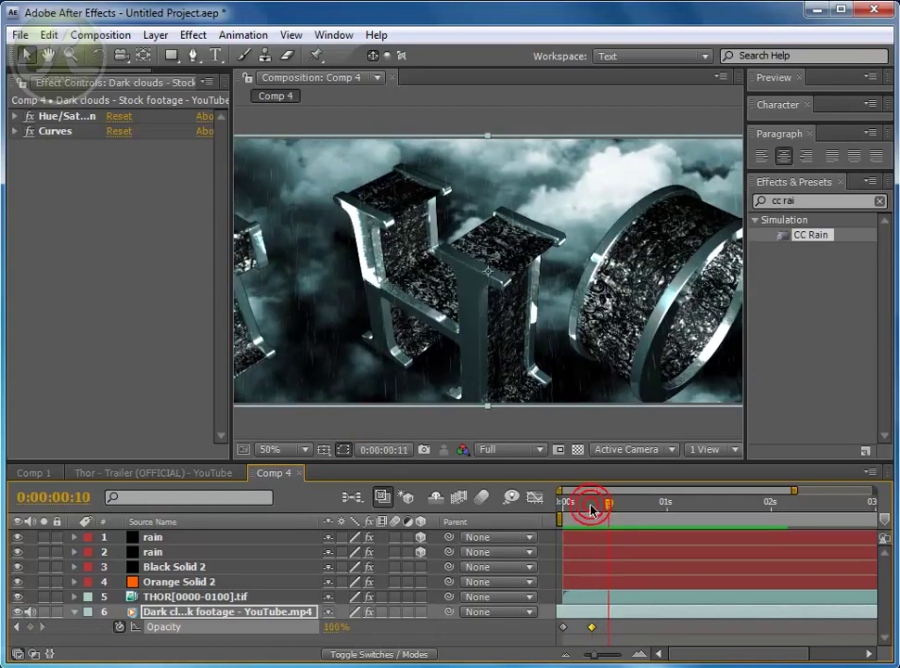
pyautogui.moveTo(592, 509); pyautogui.dragTo(647, 509)
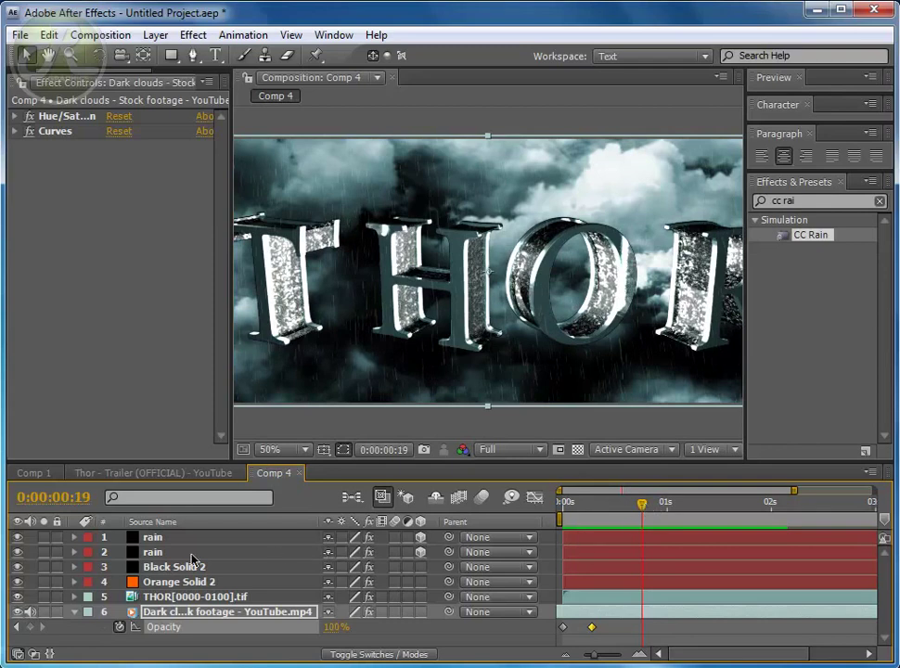
# Step: Enable Time Remapping on the THOR[0000-0100].tif layer from its Time context menu
pyautogui.click(170, 598)
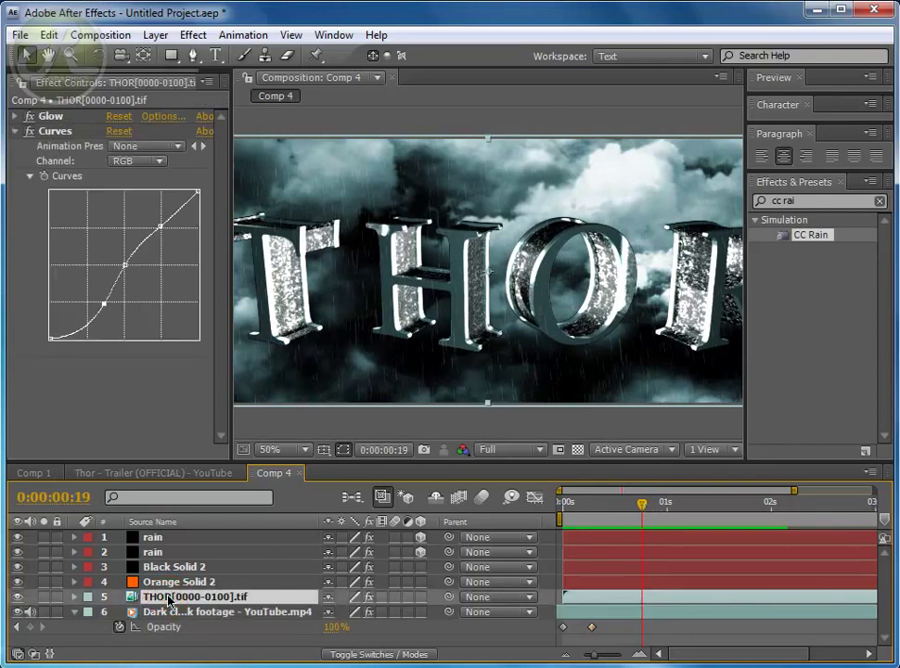
pyautogui.rightClick(627, 600)
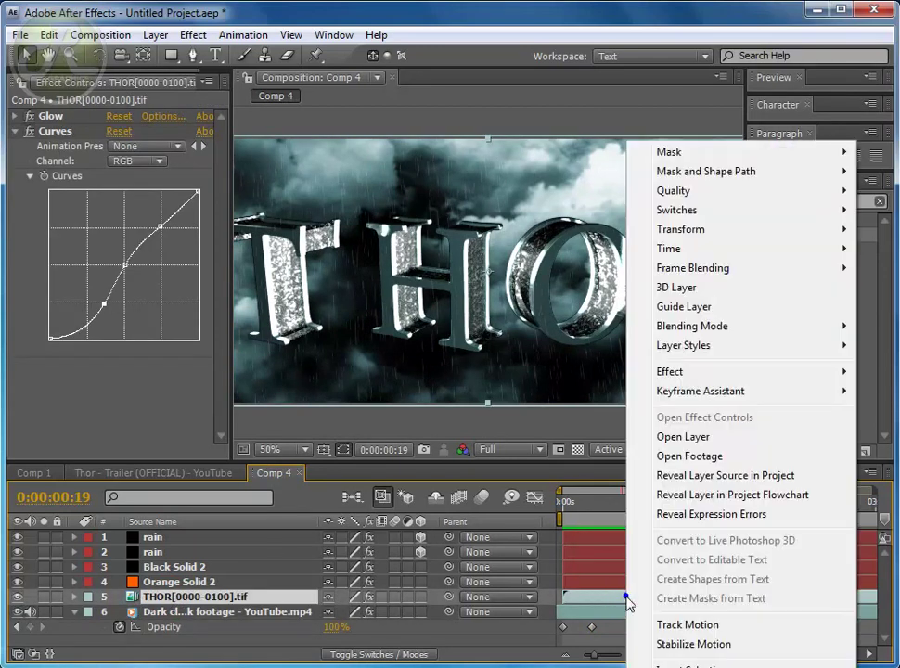
pyautogui.moveTo(654, 249)
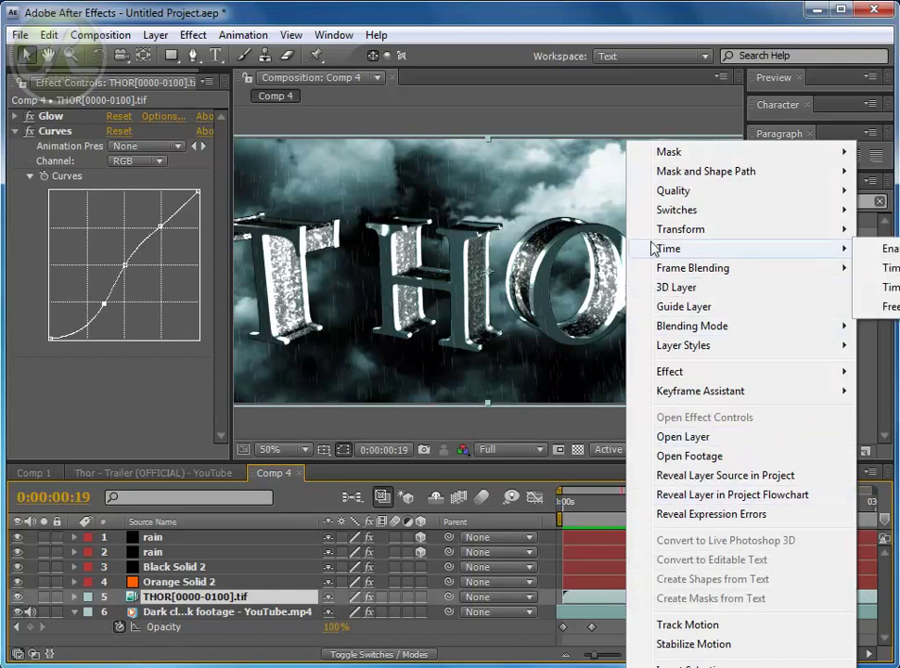
pyautogui.rightClick(568, 598)
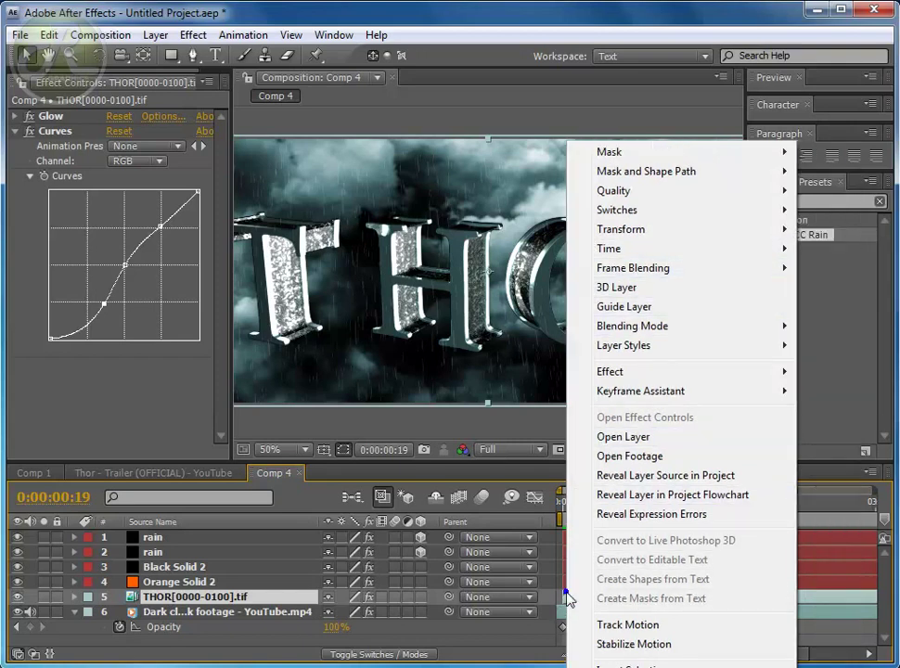
pyautogui.moveTo(582, 248)
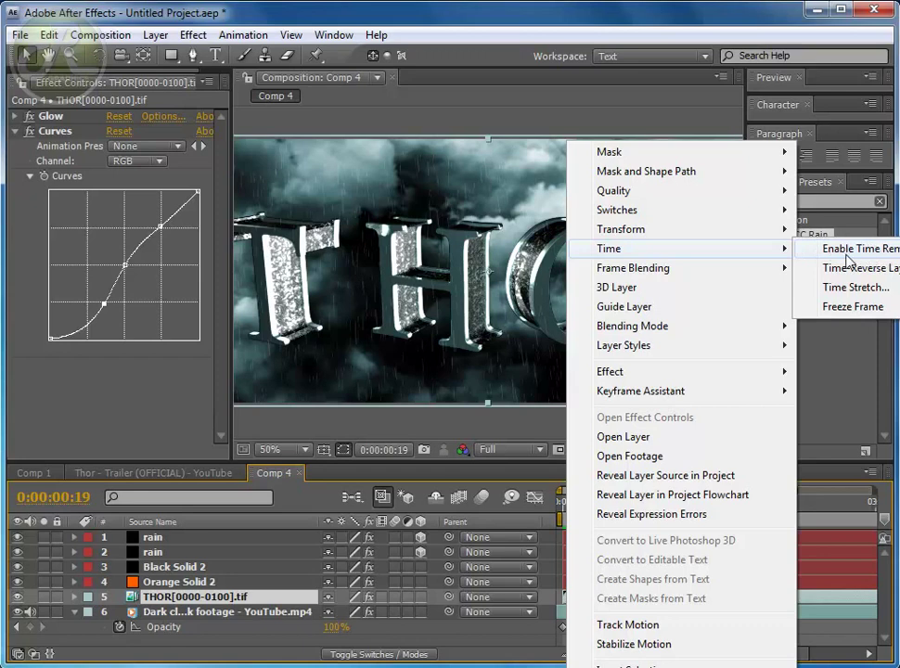
pyautogui.click(846, 253)
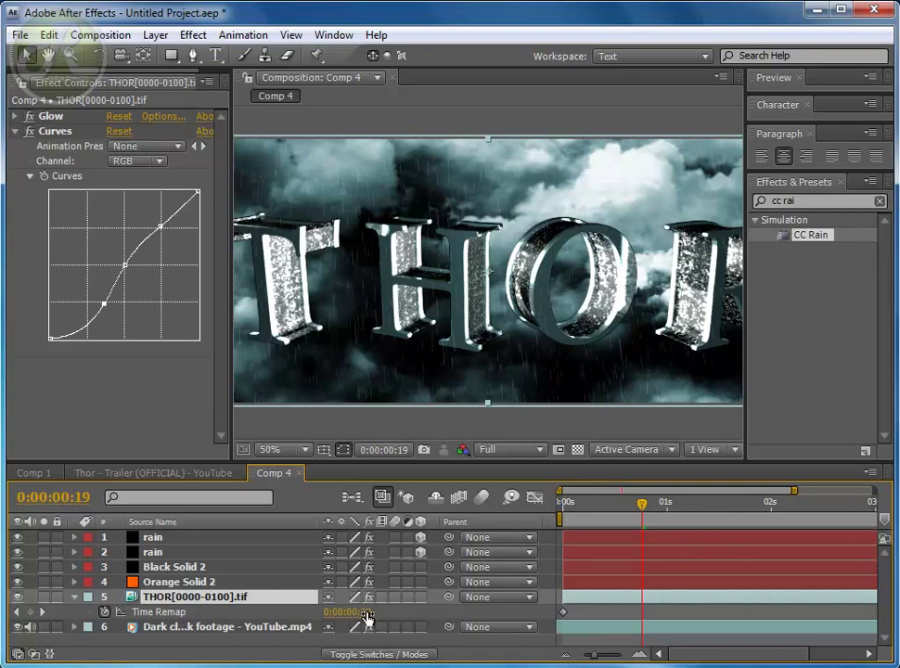
# Step: Add a Time Remap keyframe at 0:00:00:19 and adjust its value
pyautogui.click(29, 615)
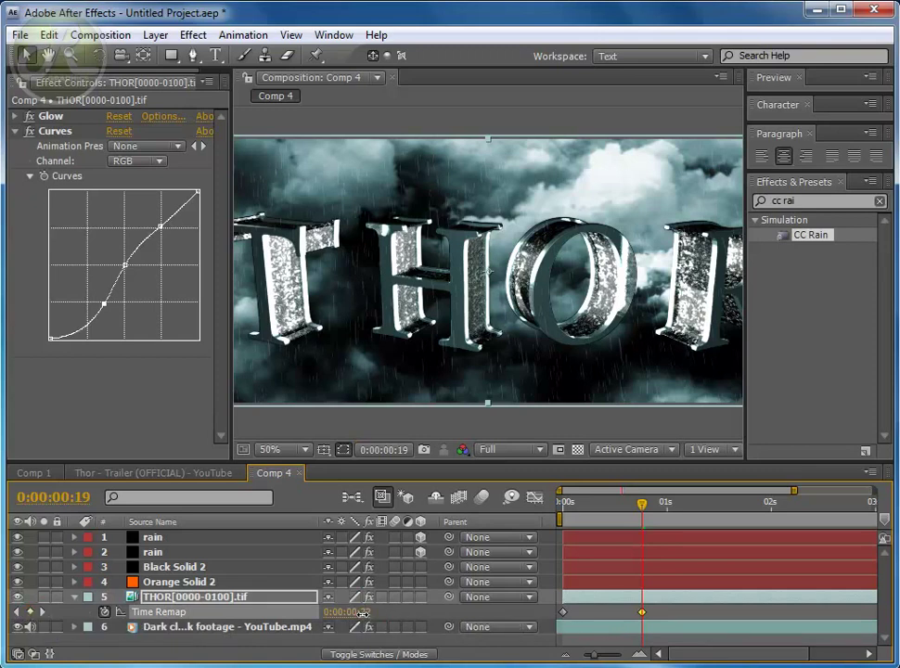
pyautogui.moveTo(366, 613); pyautogui.dragTo(358, 613)
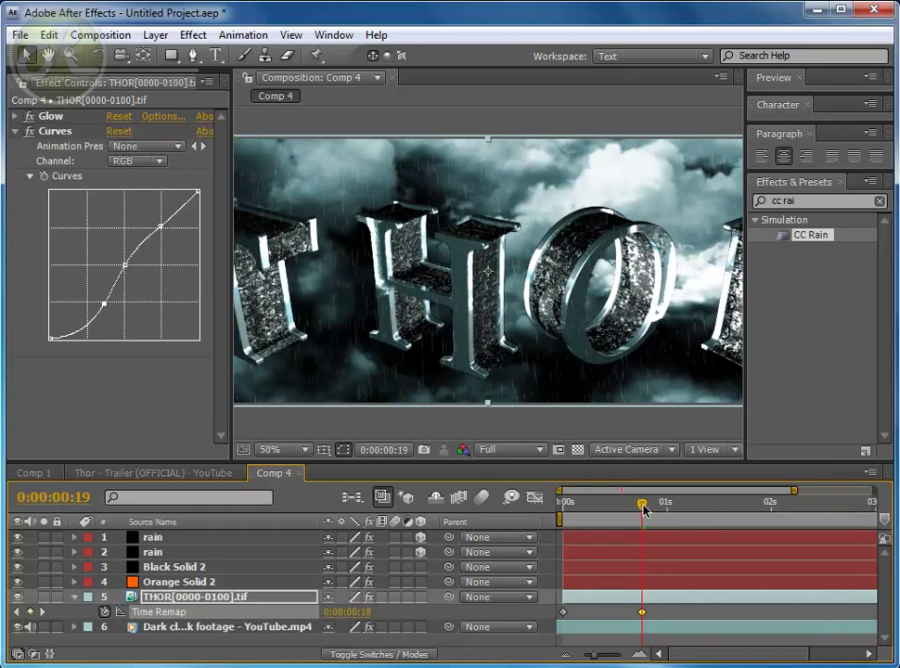
pyautogui.moveTo(644, 510)
pyautogui.mouseDown()
pyautogui.moveTo(570, 509)
pyautogui.moveTo(656, 509)
pyautogui.mouseUp()
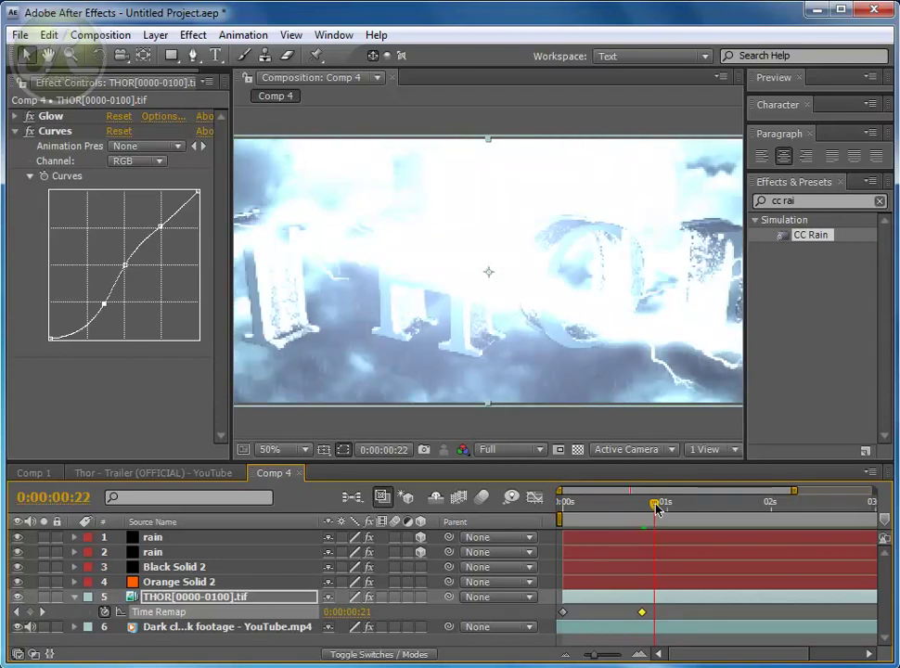
pyautogui.moveTo(656, 509)
pyautogui.mouseDown()
pyautogui.moveTo(603, 509)
pyautogui.moveTo(660, 510)
pyautogui.mouseUp()
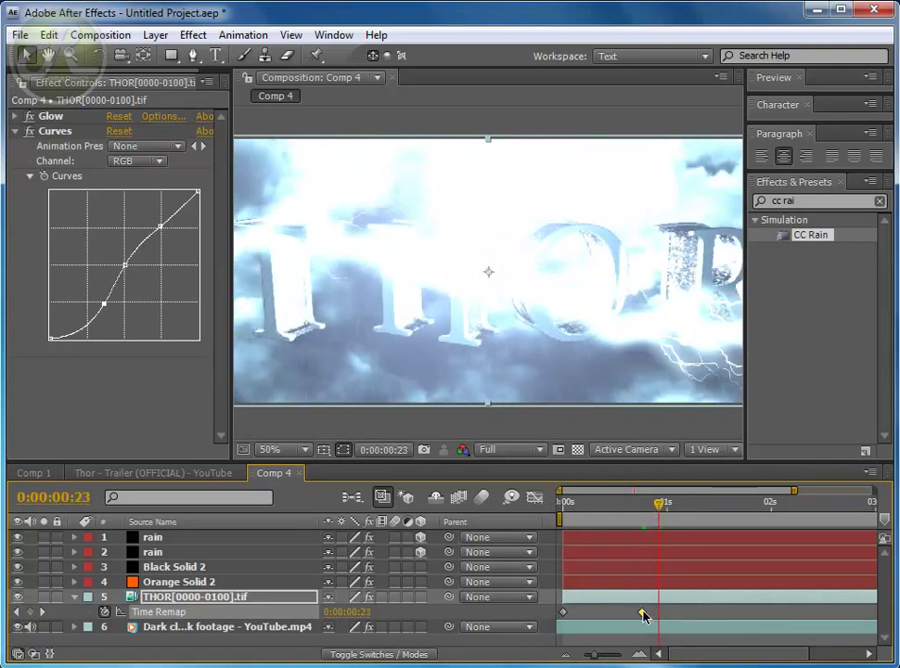
# Step: Shift that keyframe earlier to about 0:00:00:16 and scrub to review the title forming
pyautogui.moveTo(645, 614)
pyautogui.mouseDown()
pyautogui.moveTo(657, 615)
pyautogui.moveTo(638, 615)
pyautogui.mouseUp()
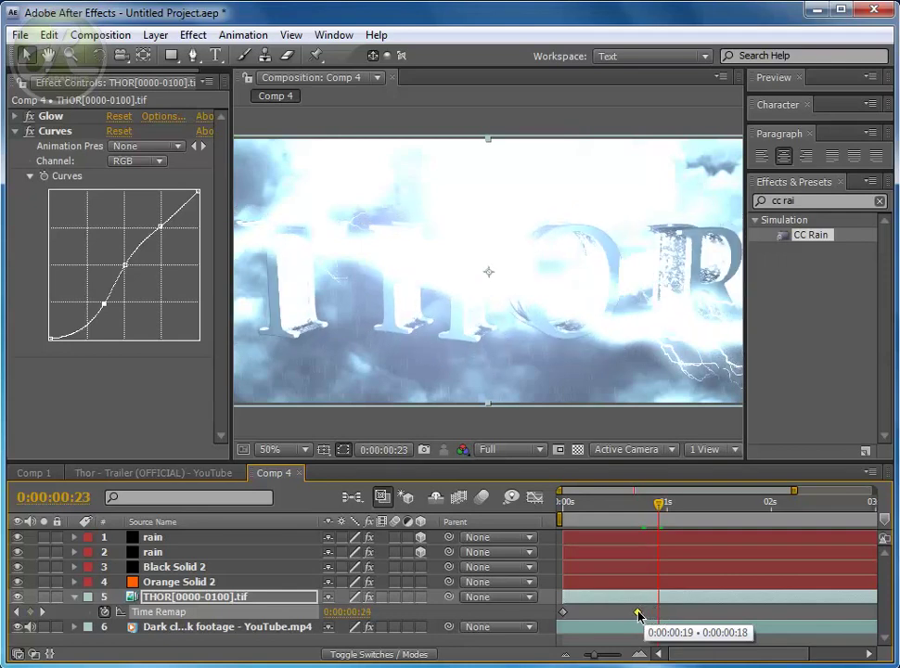
pyautogui.moveTo(638, 616); pyautogui.dragTo(635, 616)
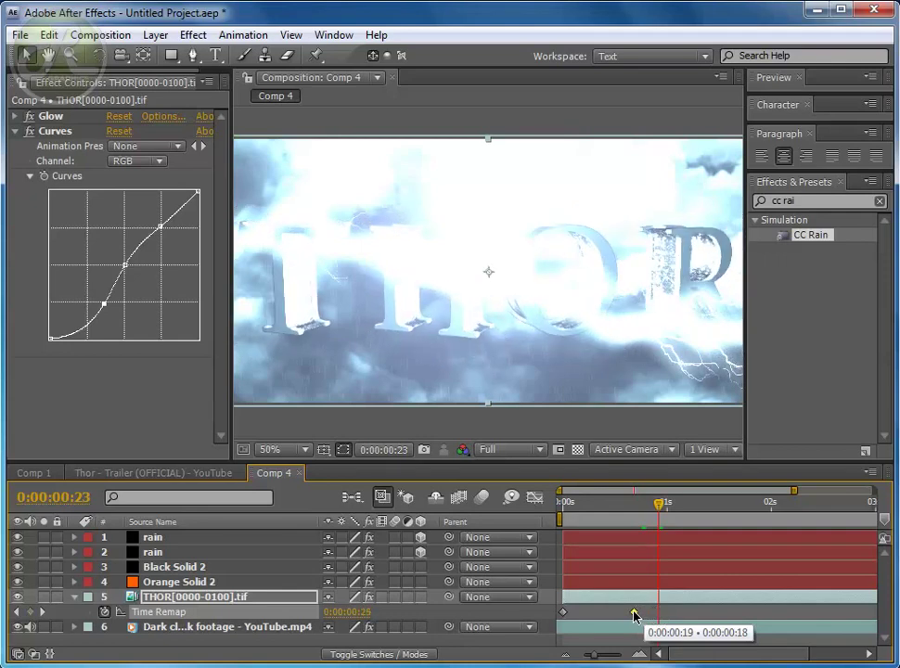
pyautogui.moveTo(660, 504)
pyautogui.mouseDown()
pyautogui.moveTo(597, 507)
pyautogui.moveTo(690, 506)
pyautogui.mouseUp()
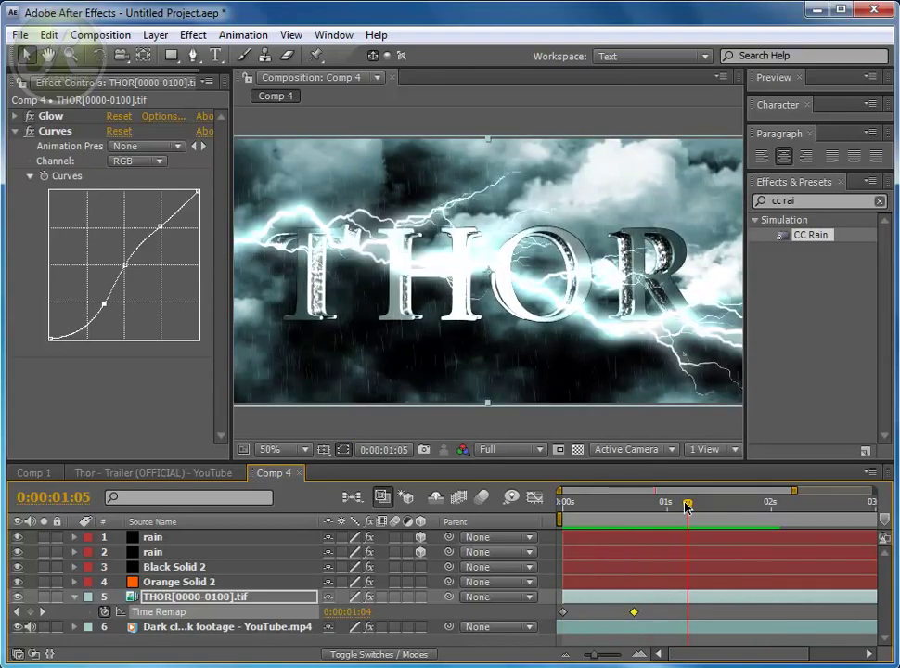
pyautogui.moveTo(687, 507); pyautogui.dragTo(658, 507)
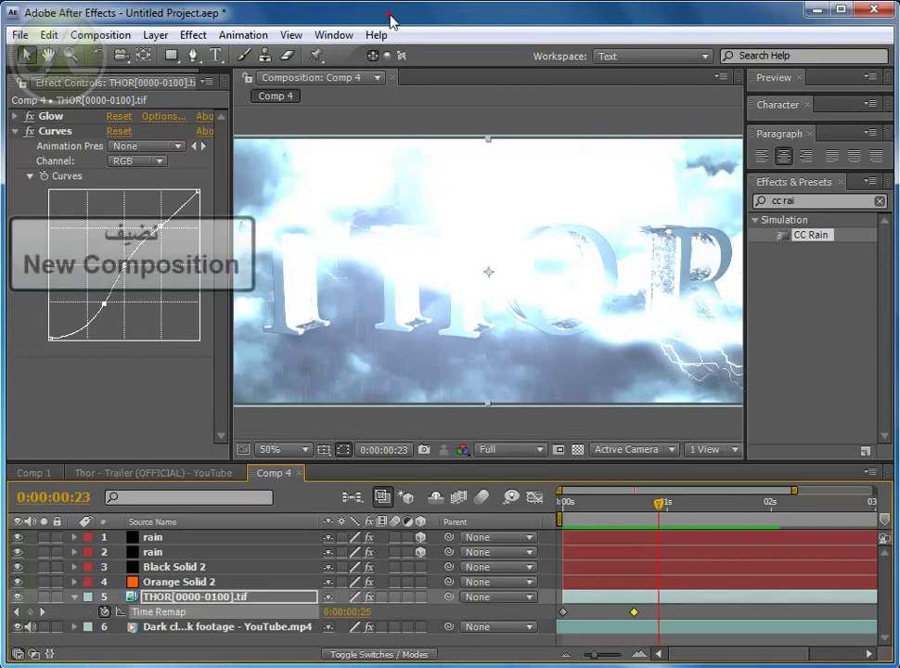
pyautogui.moveTo(660, 506); pyautogui.dragTo(717, 507)
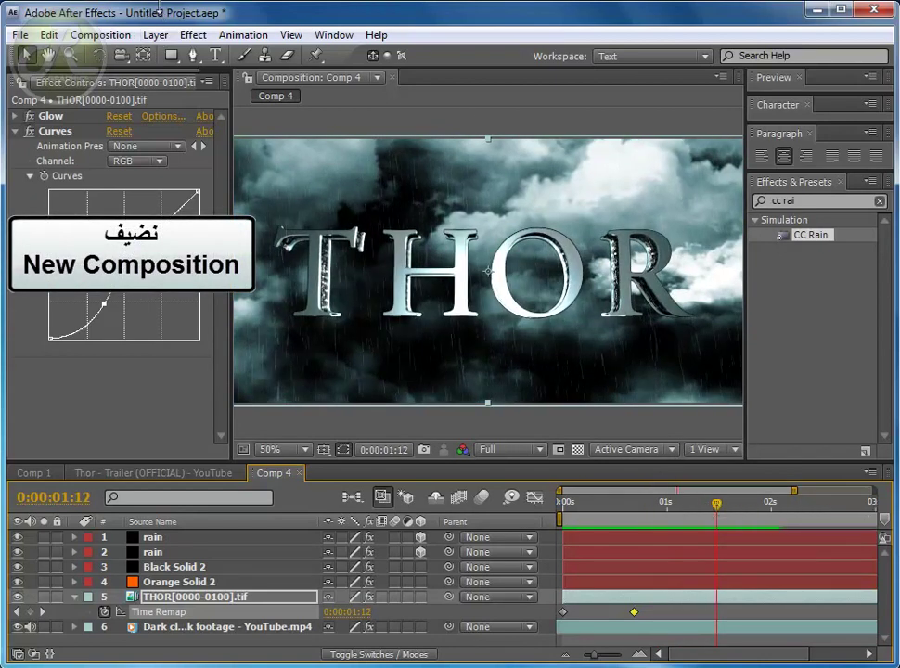
# Step: Create a 1280x720, 25 fps composition named 'thor final' with height 720
pyautogui.click(100, 35)
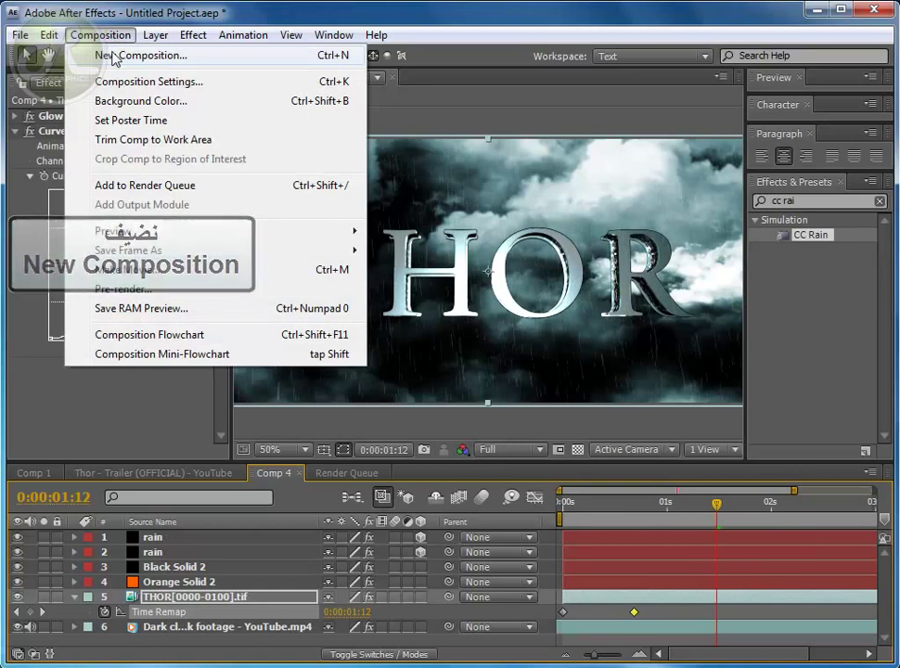
pyautogui.click(112, 55)
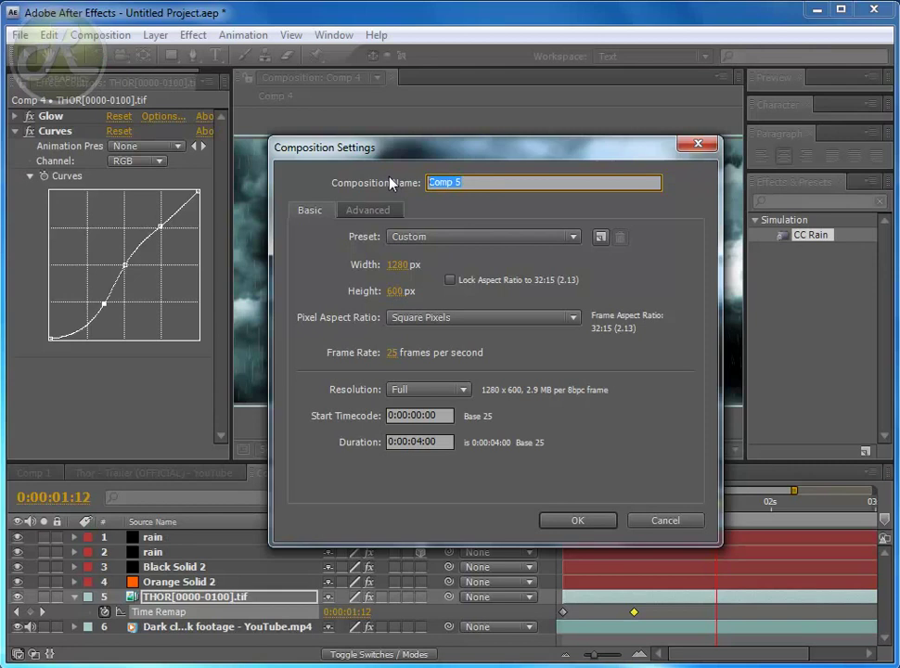
pyautogui.write('thor ')
pyautogui.write('final')
pyautogui.click(394, 291)
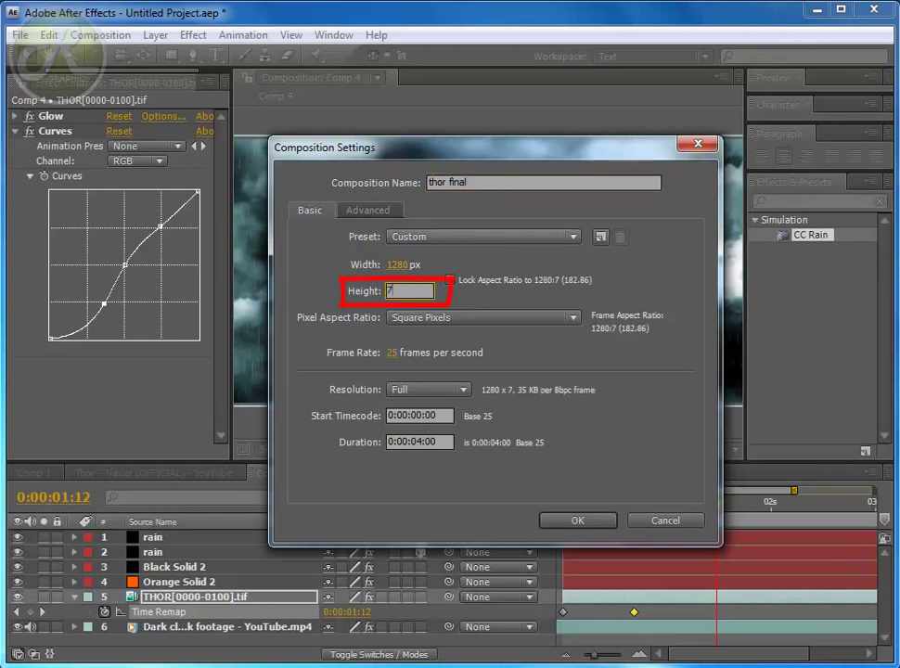
pyautogui.write('720')
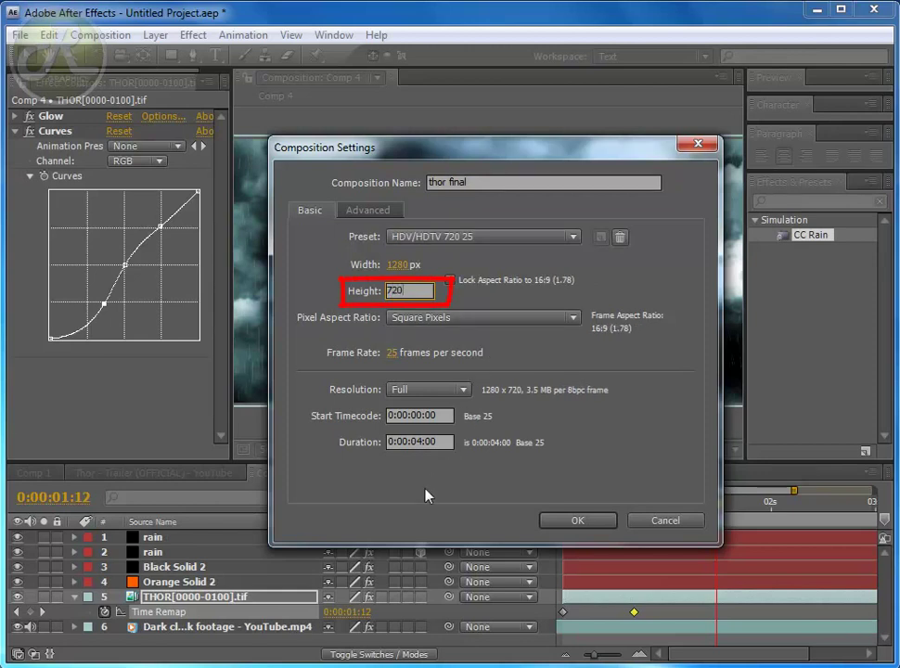
pyautogui.click(577, 522)
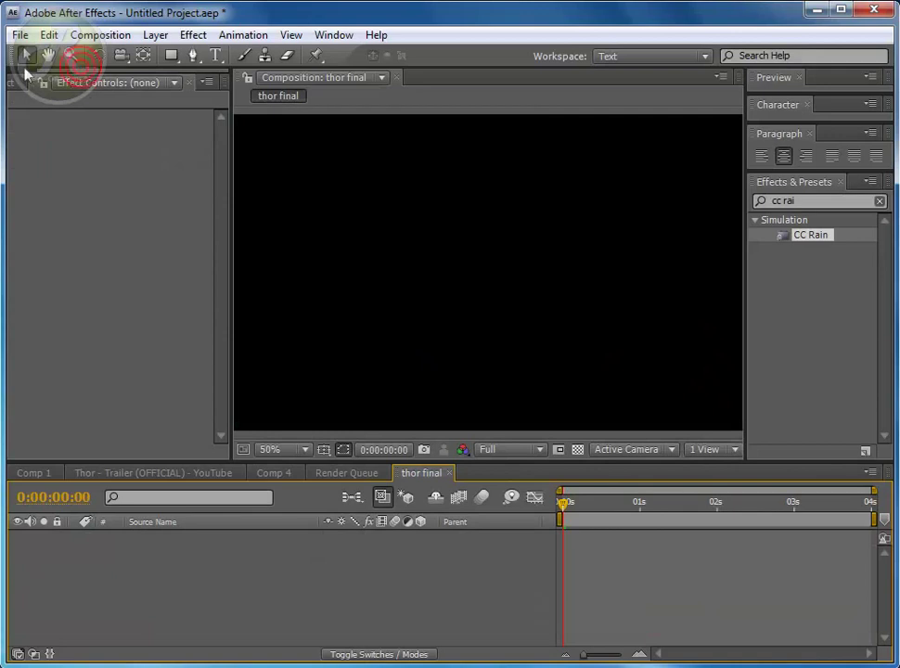
# Step: Drag Comp 4 from the Project panel into the thor final timeline and zoom the viewer out
pyautogui.moveTo(37, 70); pyautogui.dragTo(8, 75)
pyautogui.click(18, 83)
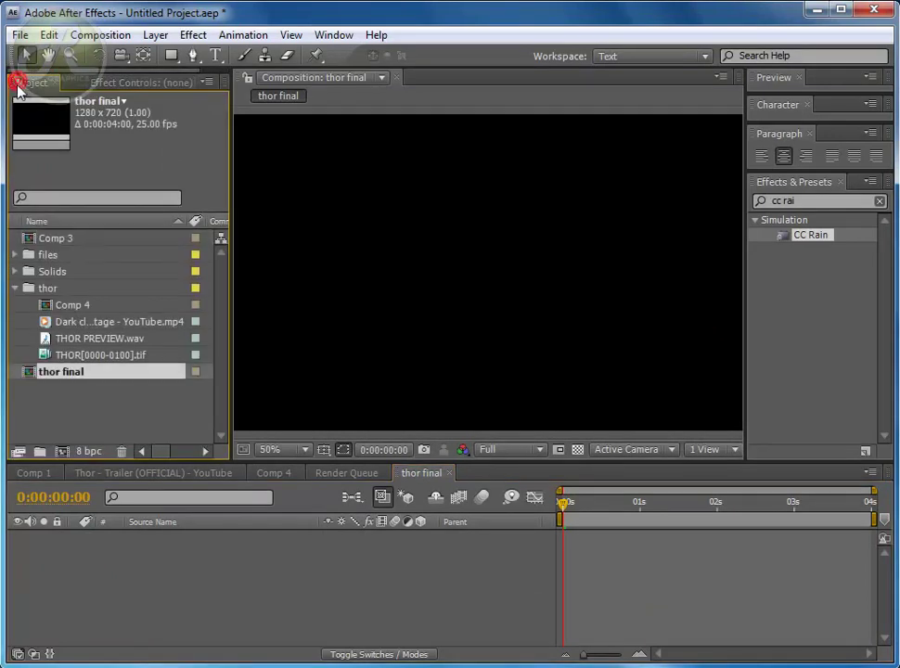
pyautogui.moveTo(66, 306); pyautogui.dragTo(102, 552)
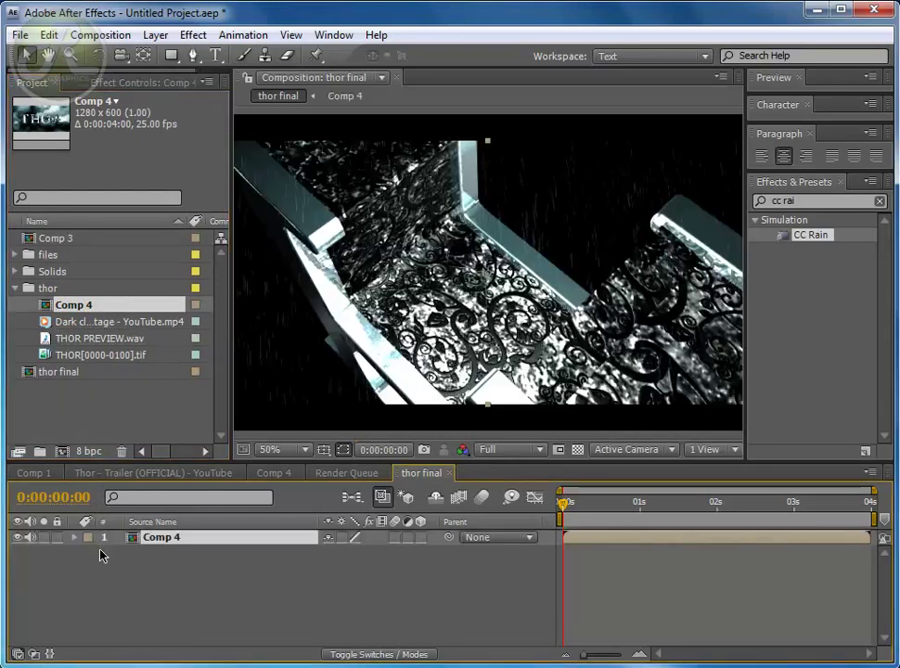
pyautogui.press(',')
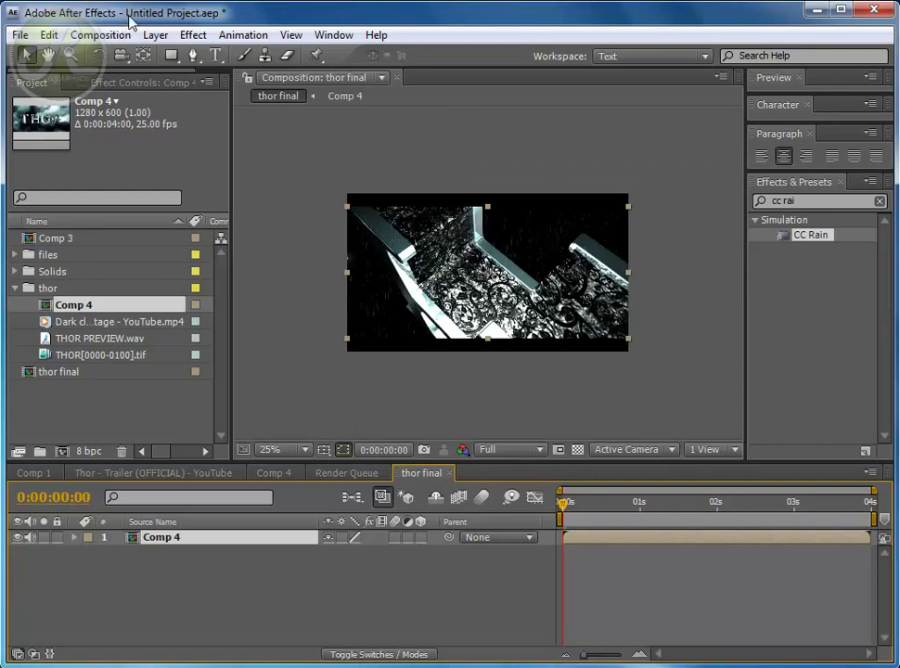
pyautogui.click(154, 34)
# Step: Create a black solid named 'BG' and move it below Comp 4
pyautogui.moveTo(176, 56)
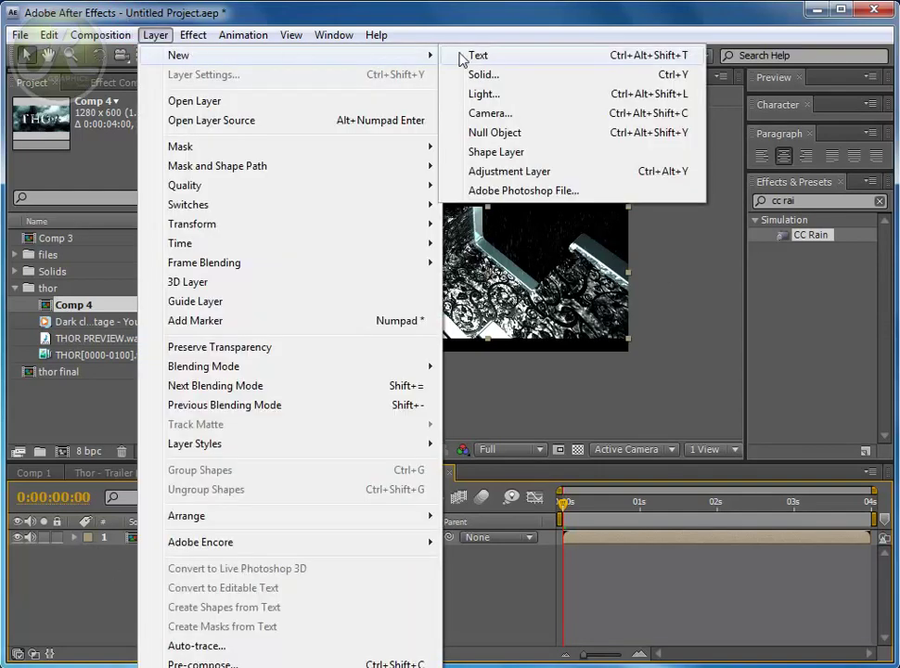
pyautogui.click(471, 75)
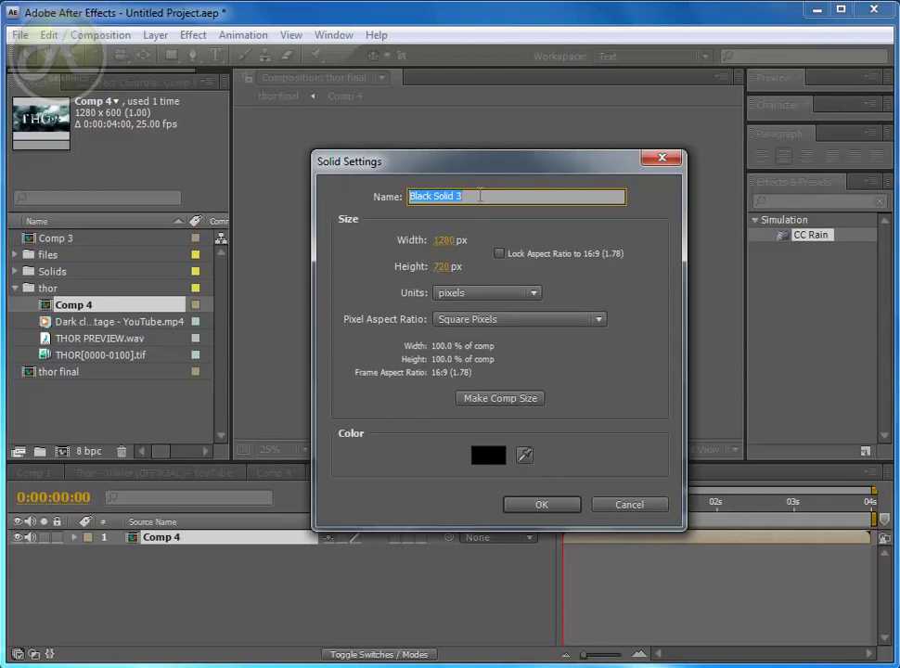
pyautogui.click(478, 194)
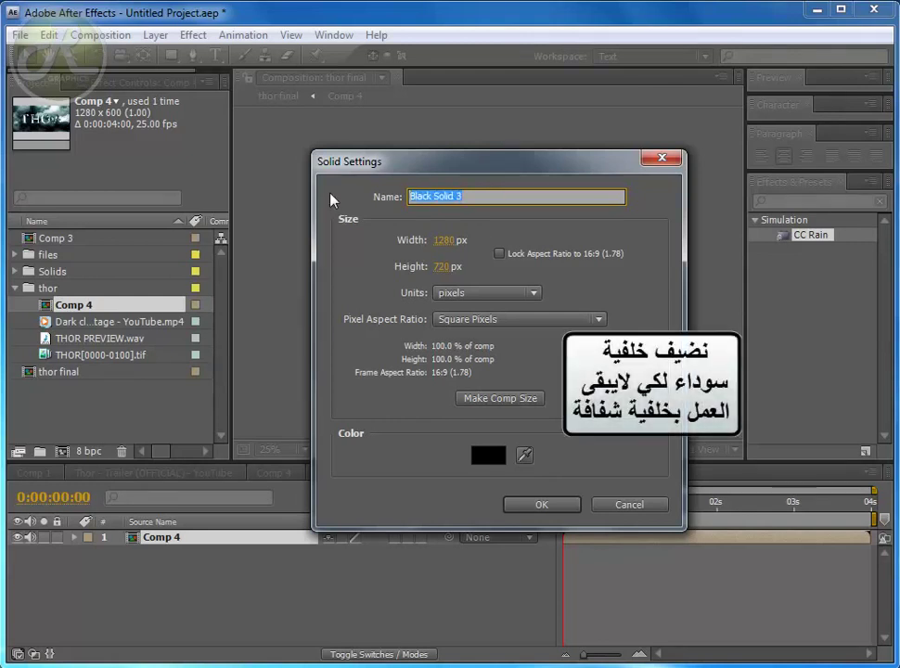
pyautogui.write('BG')
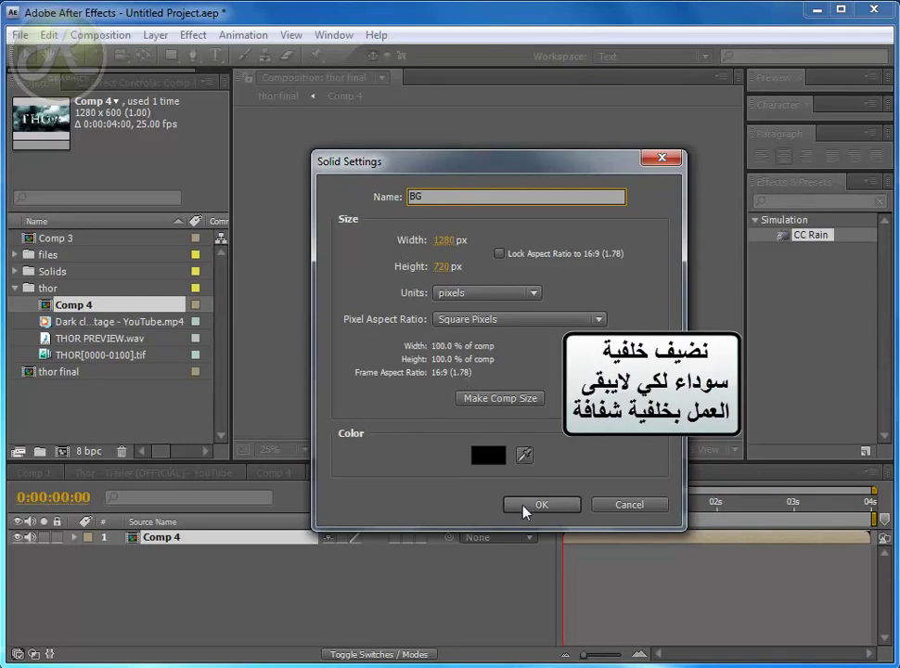
pyautogui.click(526, 511)
pyautogui.moveTo(227, 537); pyautogui.dragTo(220, 572)
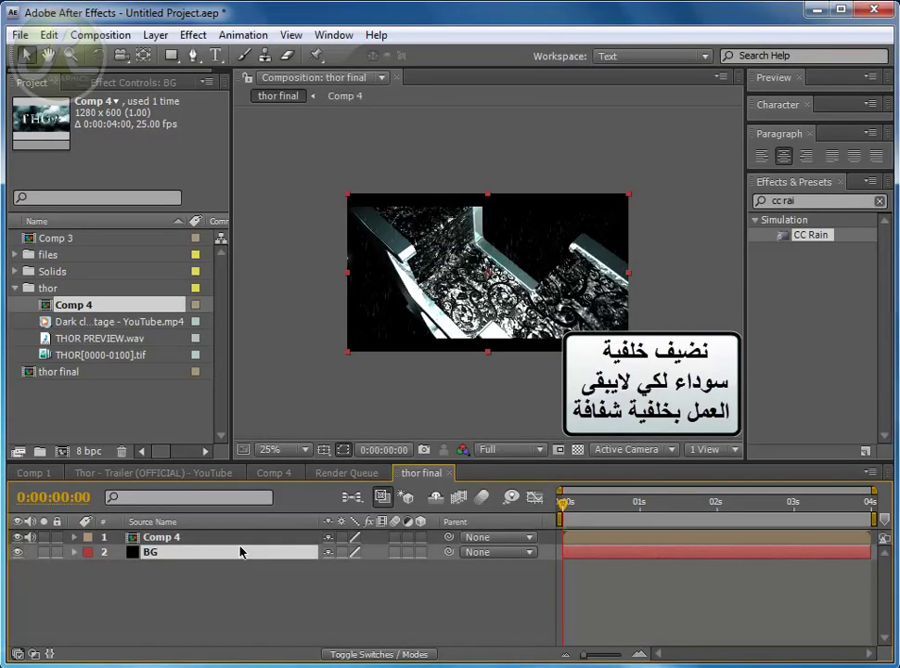
# Step: Check the background with the transparency grid while toggling BG visibility, leaving BG visible
pyautogui.click(578, 451)
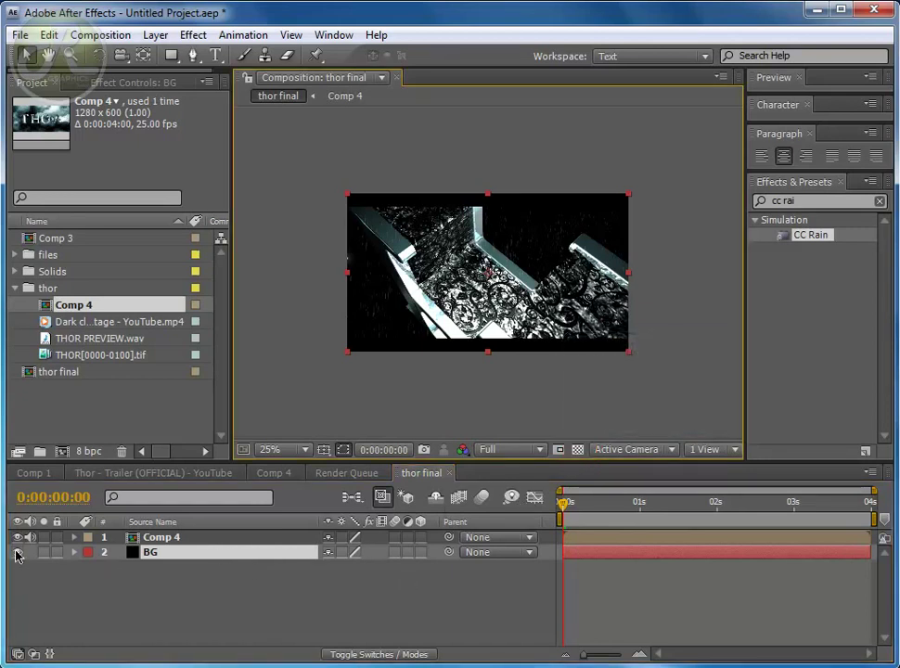
pyautogui.click(17, 552)
pyautogui.click(577, 451)
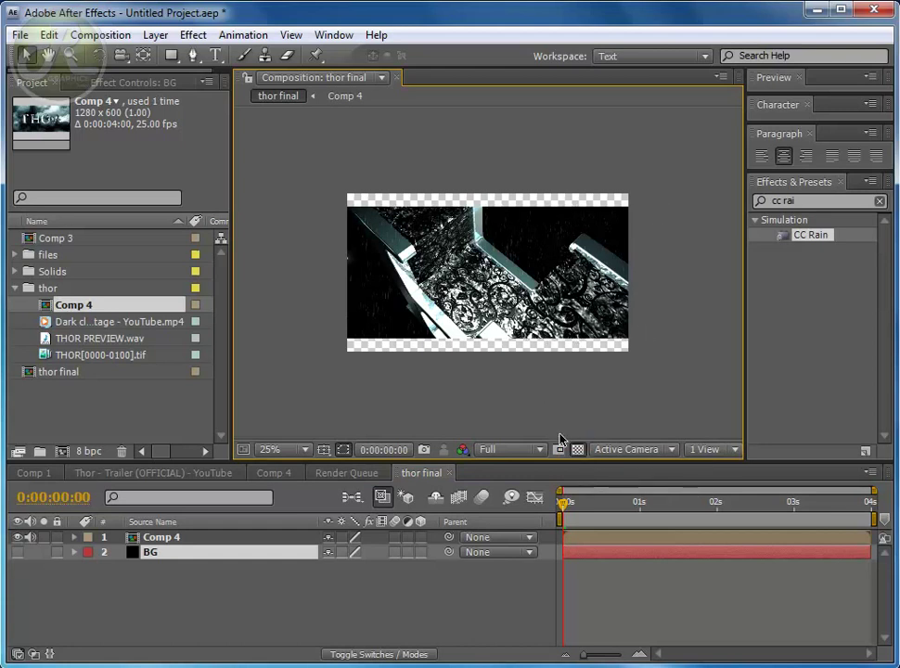
pyautogui.click(577, 449)
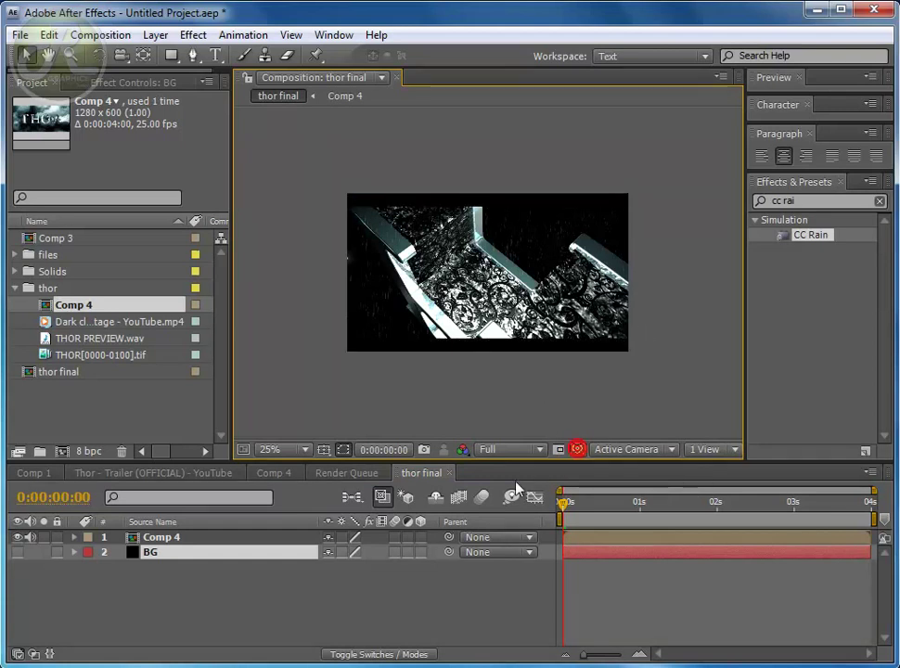
pyautogui.click(18, 552)
pyautogui.click(577, 451)
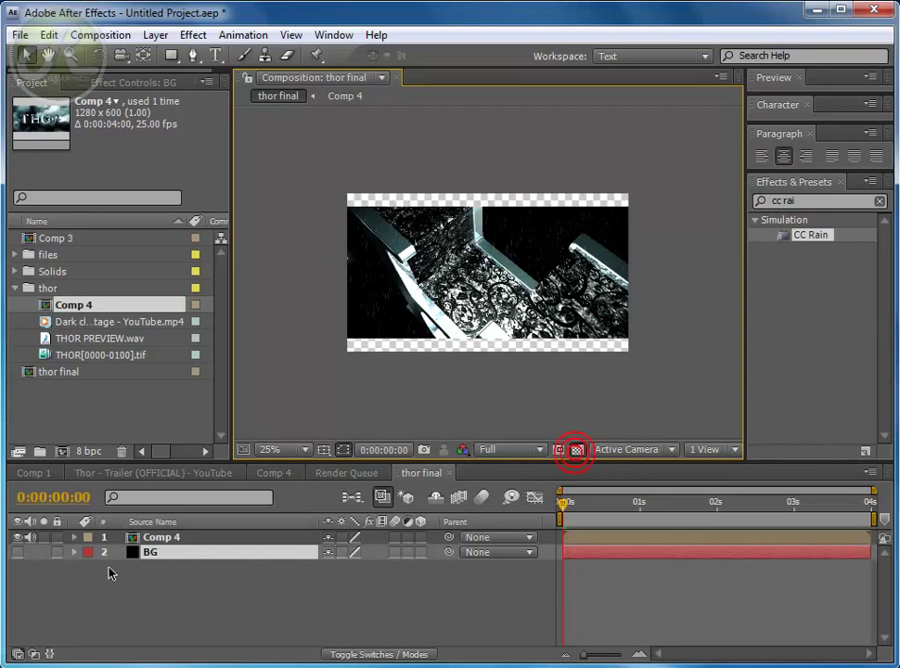
pyautogui.click(18, 553)
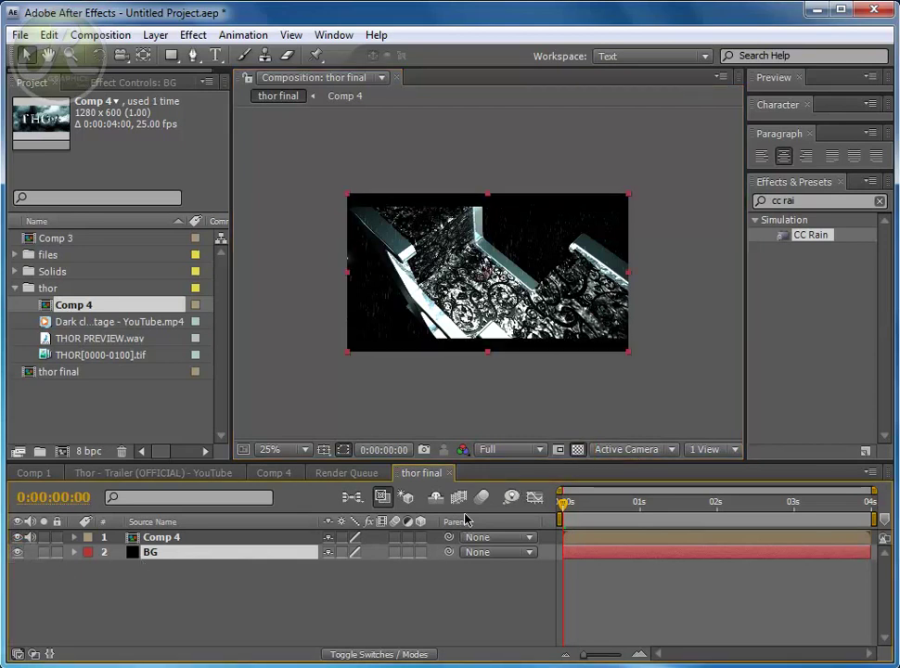
pyautogui.click(577, 450)
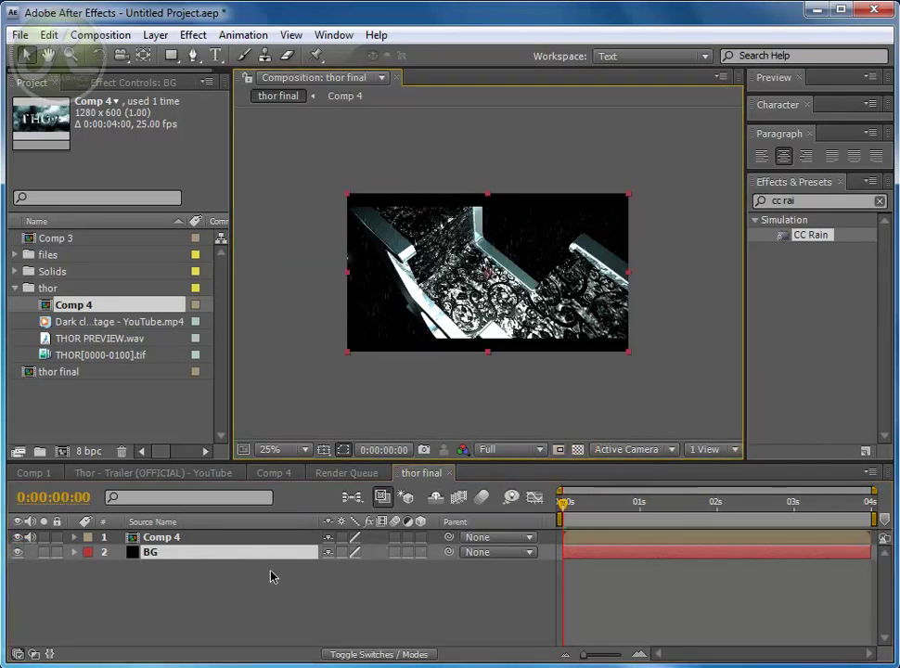
pyautogui.click(176, 538)
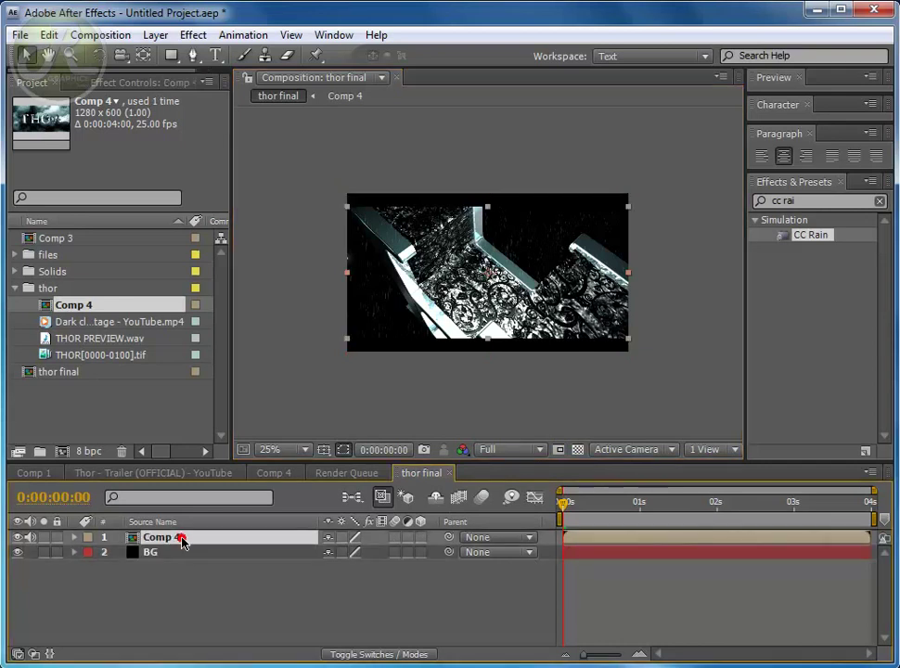
pyautogui.click(172, 553)
pyautogui.click(181, 541)
# Step: Add thor final to the Render Queue via Make Movie and enlarge the queue panel
pyautogui.click(101, 38)
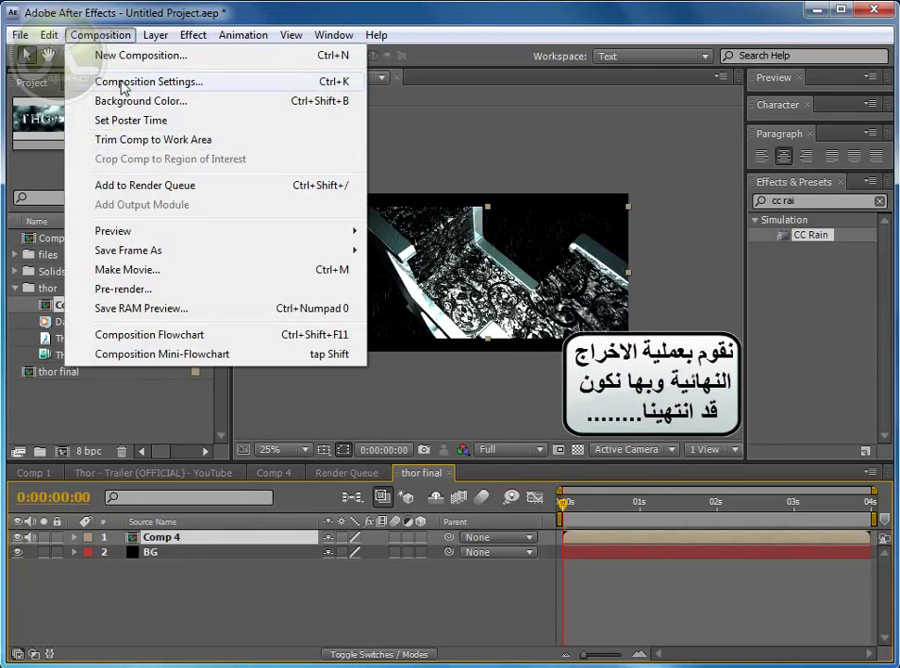
pyautogui.click(123, 271)
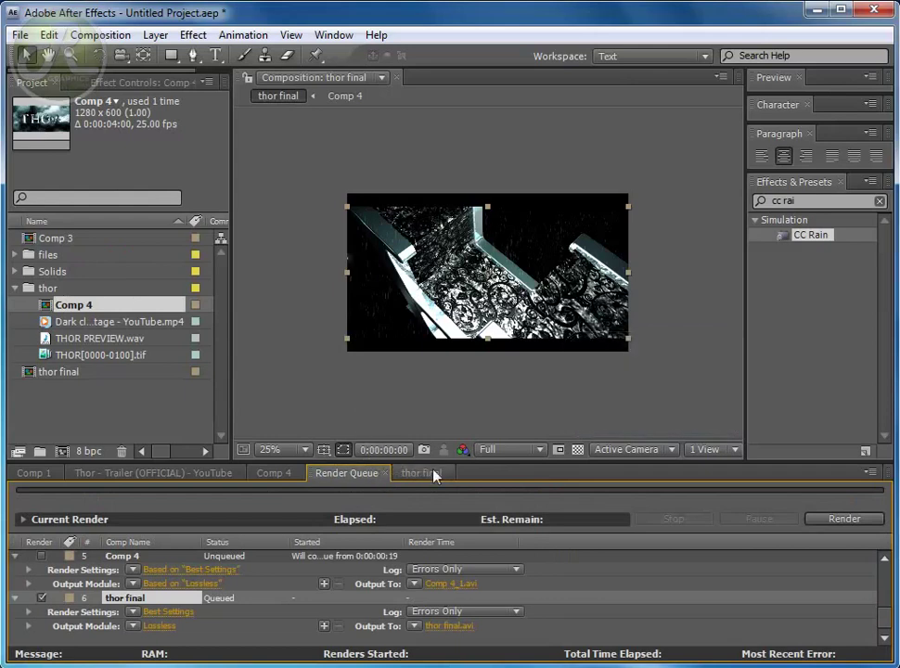
pyautogui.moveTo(476, 461); pyautogui.dragTo(478, 278)
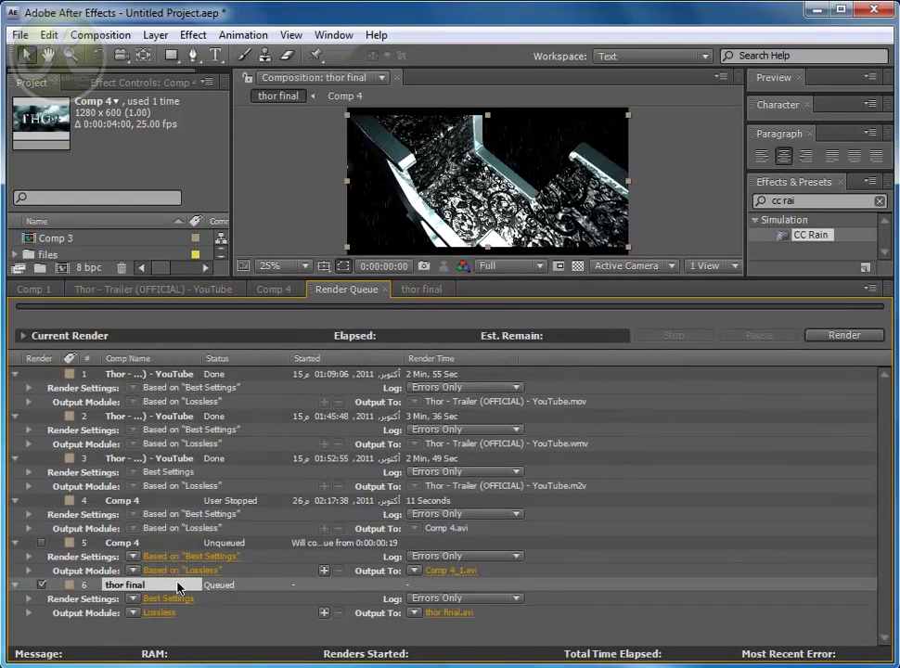
# Step: Keep Best Settings and Video For Windows output to thor final.avi, then render
pyautogui.click(153, 599)
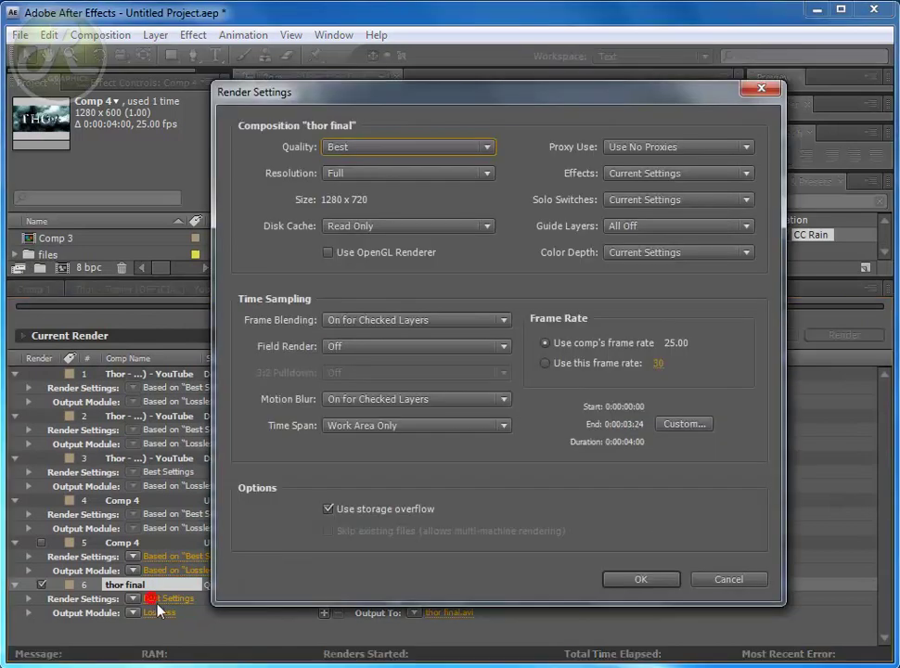
pyautogui.click(637, 579)
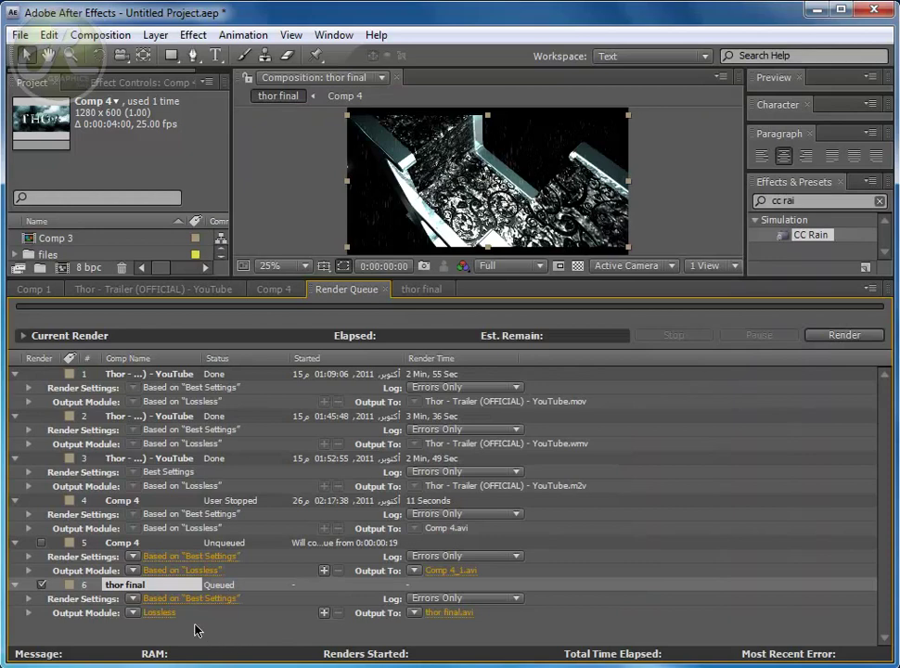
pyautogui.click(166, 615)
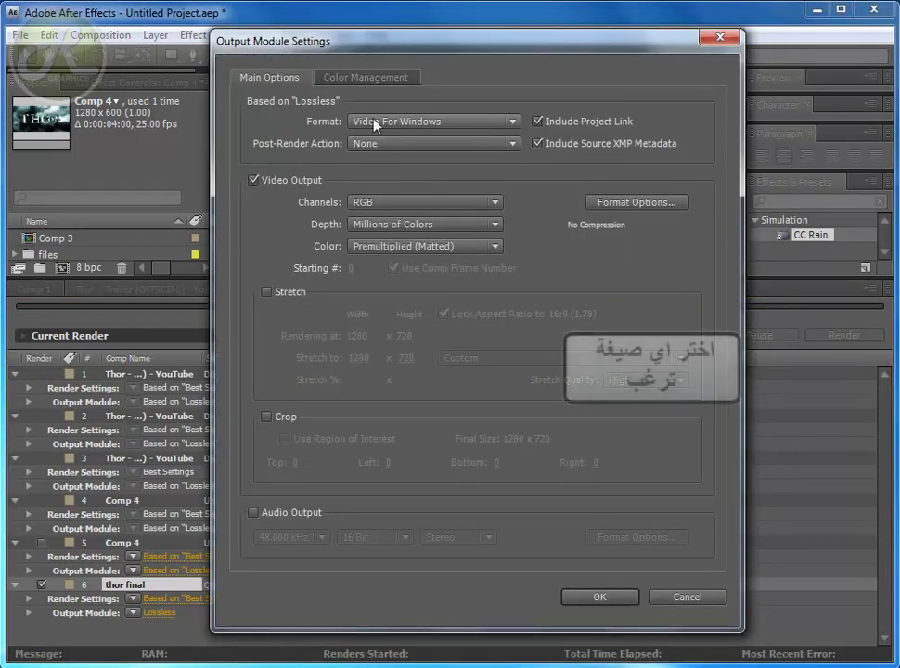
pyautogui.click(431, 122)
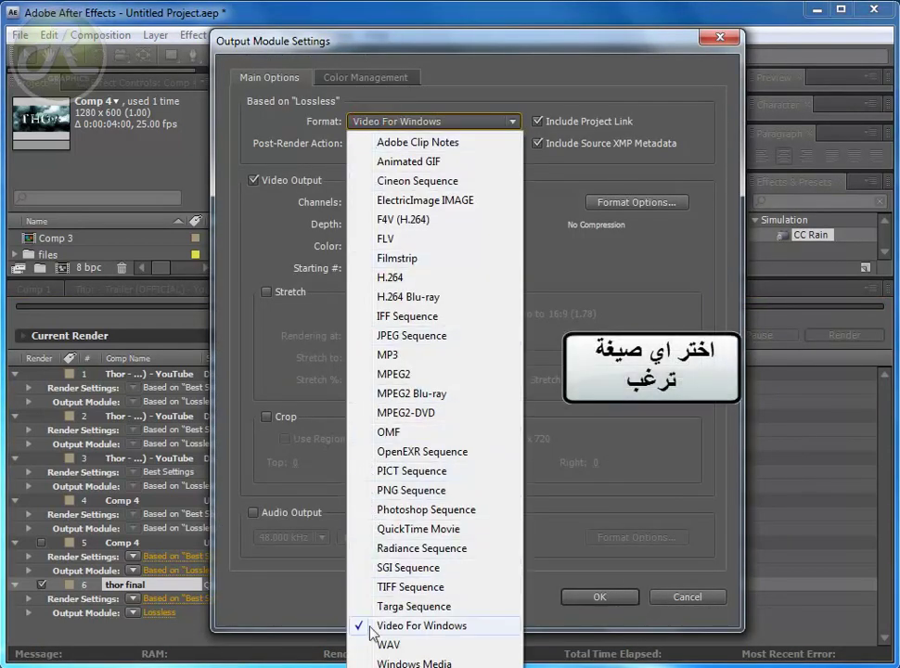
pyautogui.click(418, 122)
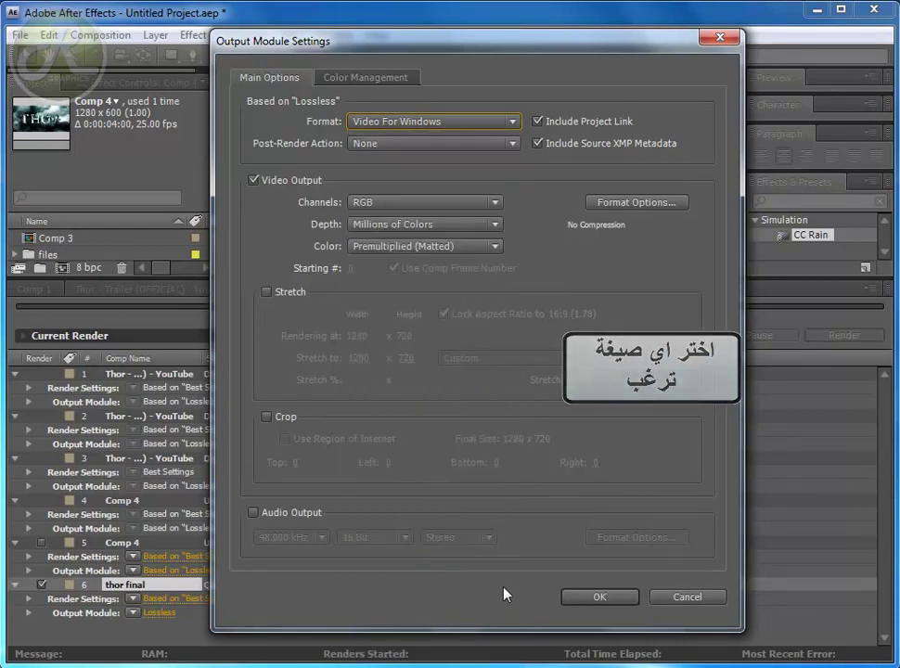
pyautogui.click(577, 598)
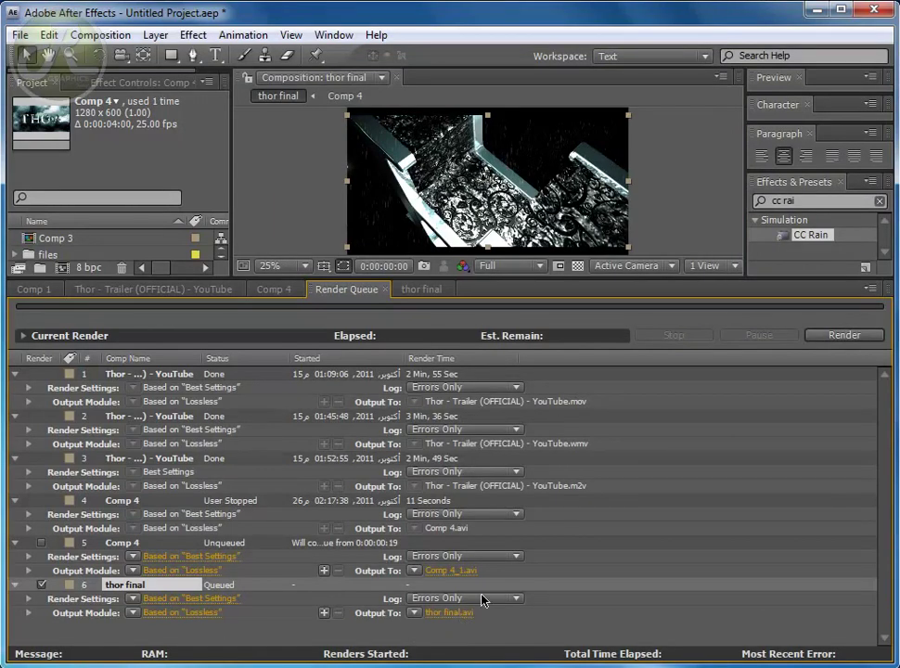
pyautogui.click(845, 336)
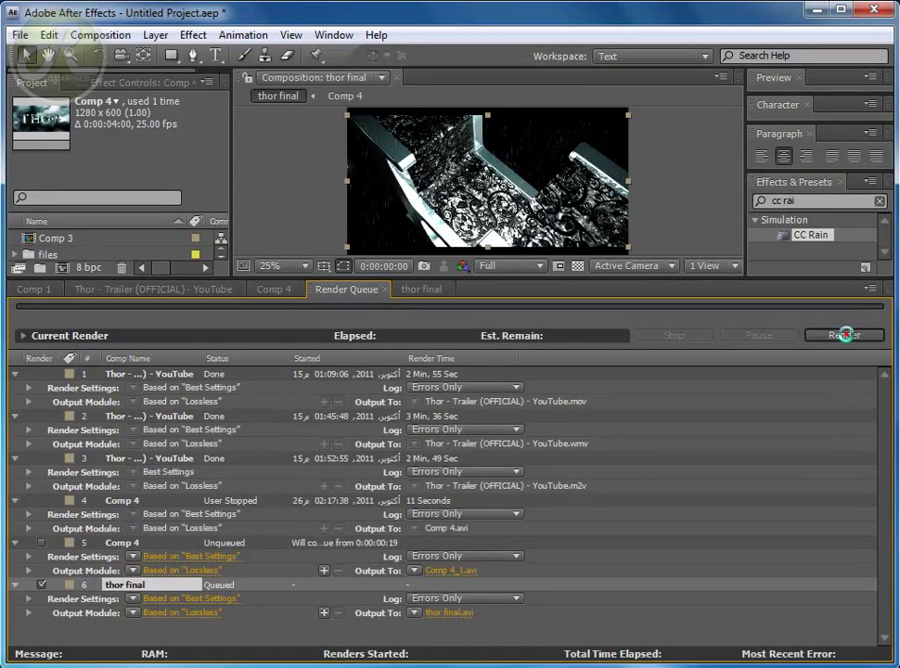